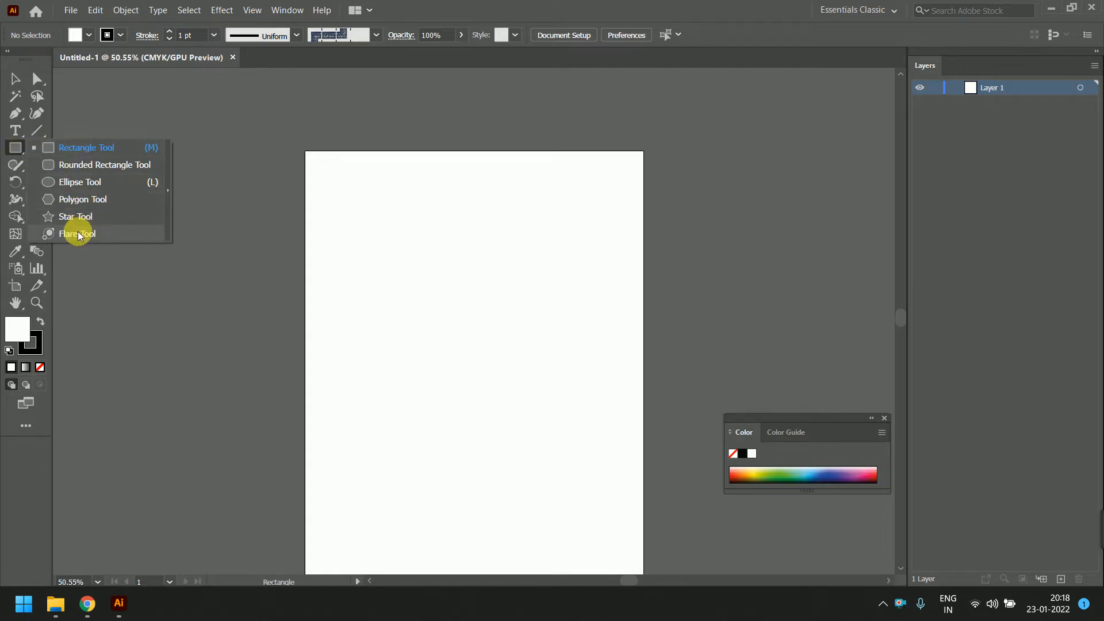
- Activate the Rectangle tool, show the document rulers and set their units to inches
click(50, 147)
click(377, 35)
click(377, 35)
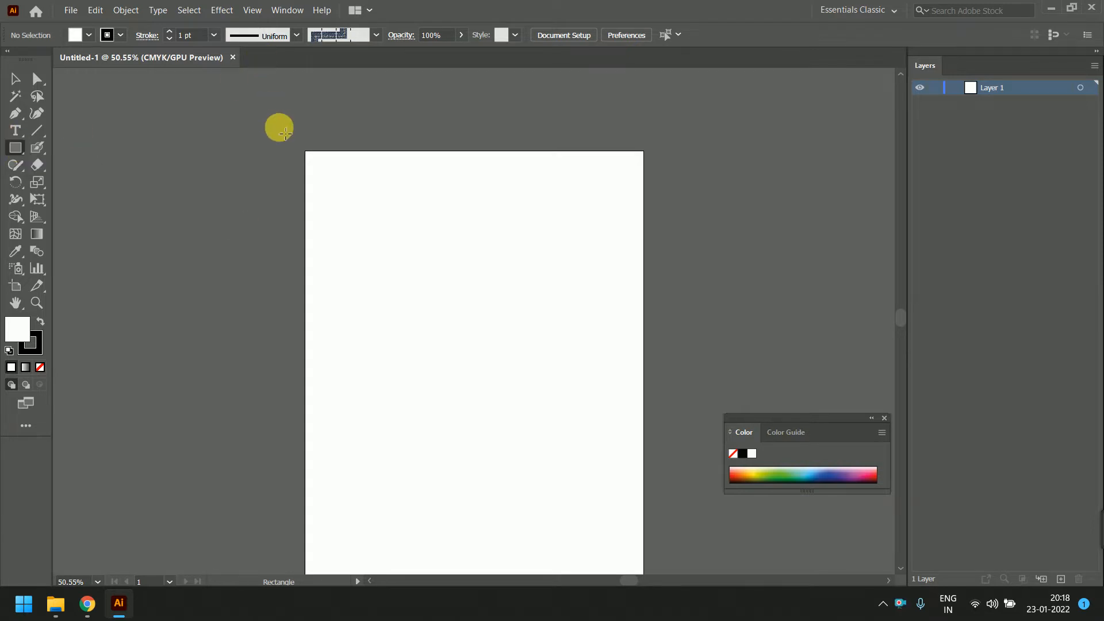
key(ctrl+r)
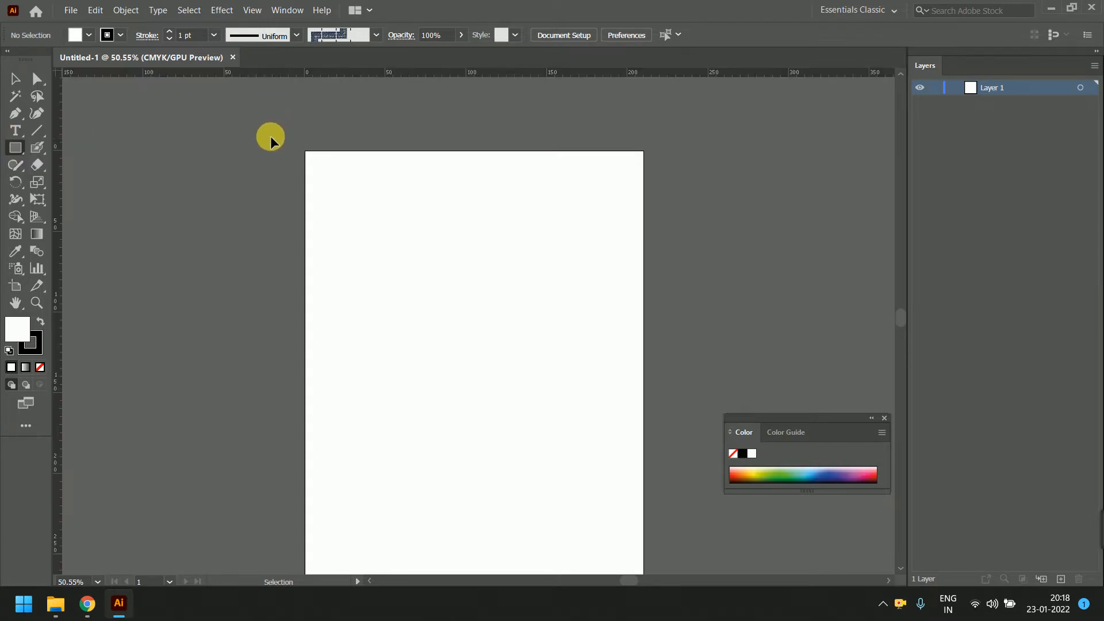
right_click(337, 73)
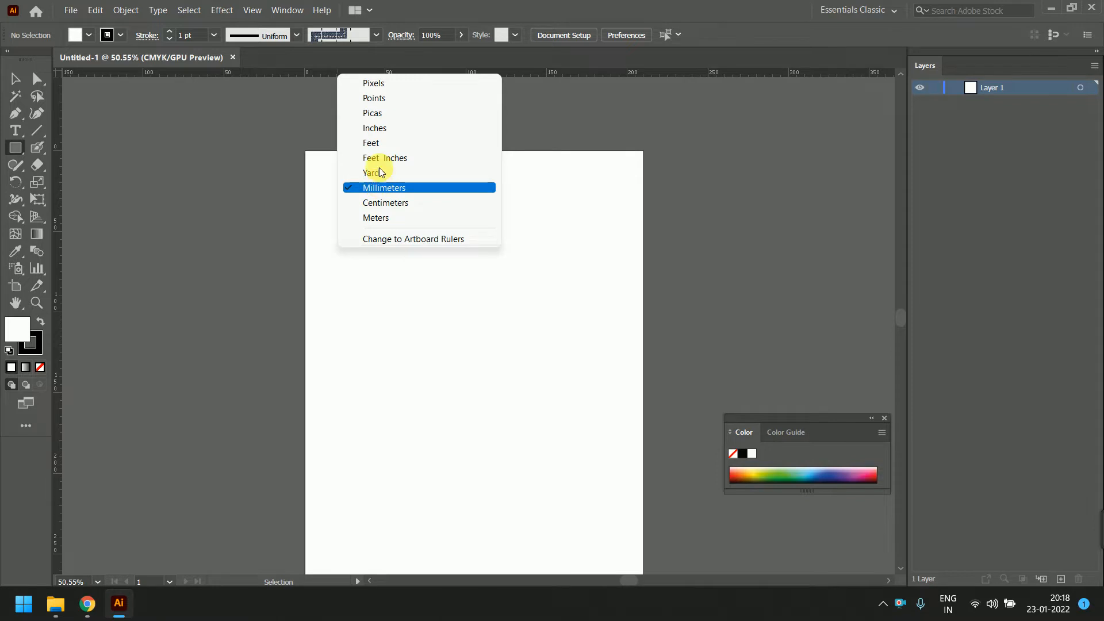
click(389, 127)
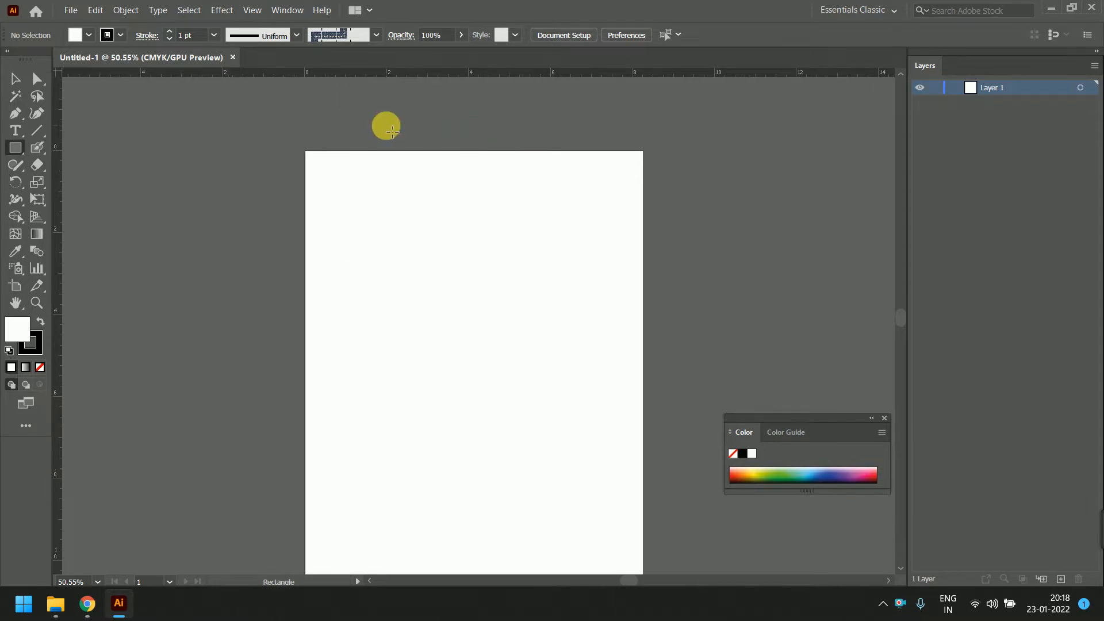
- Create a 2 in by 2 in rectangle in the upper middle of the artboard
scroll(394, 244, down, 2)
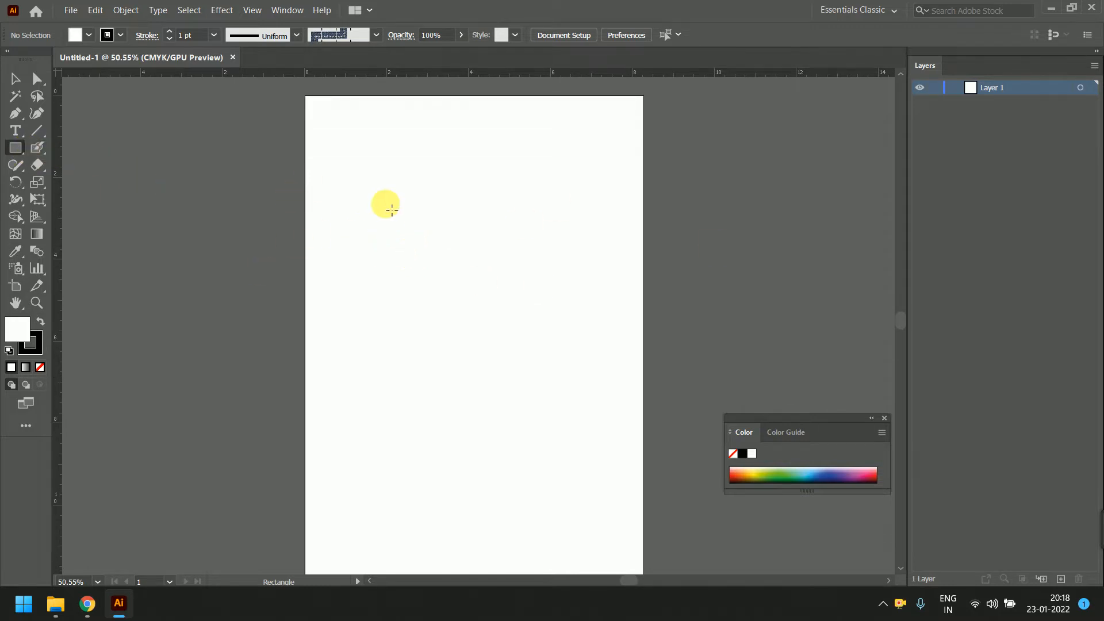
click(412, 211)
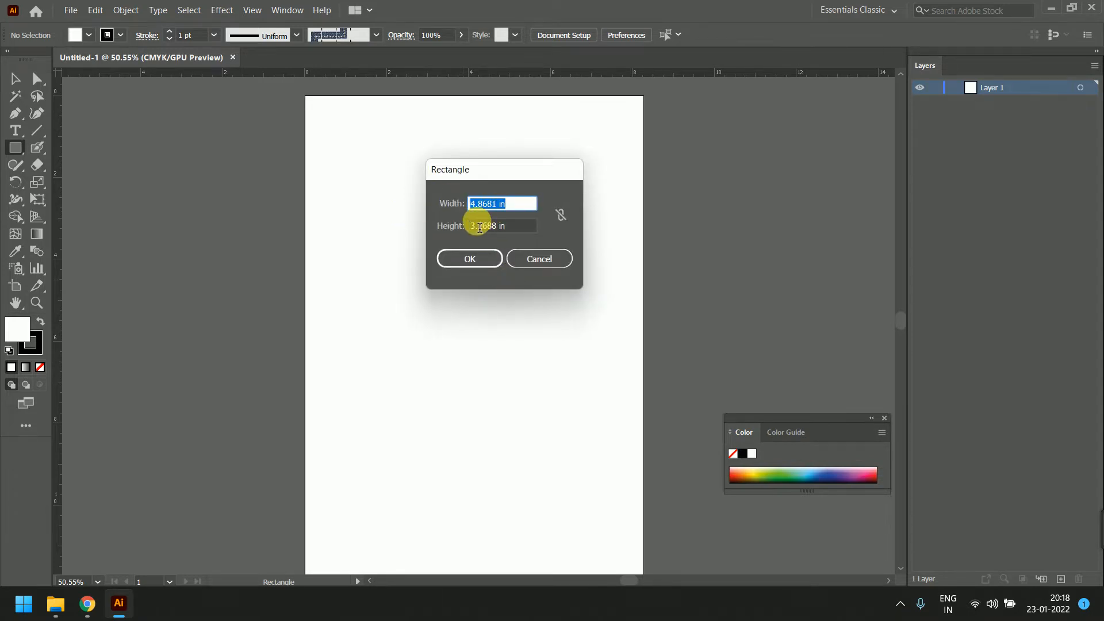
text(2)
key(Tab)
text(2)
key(Return)
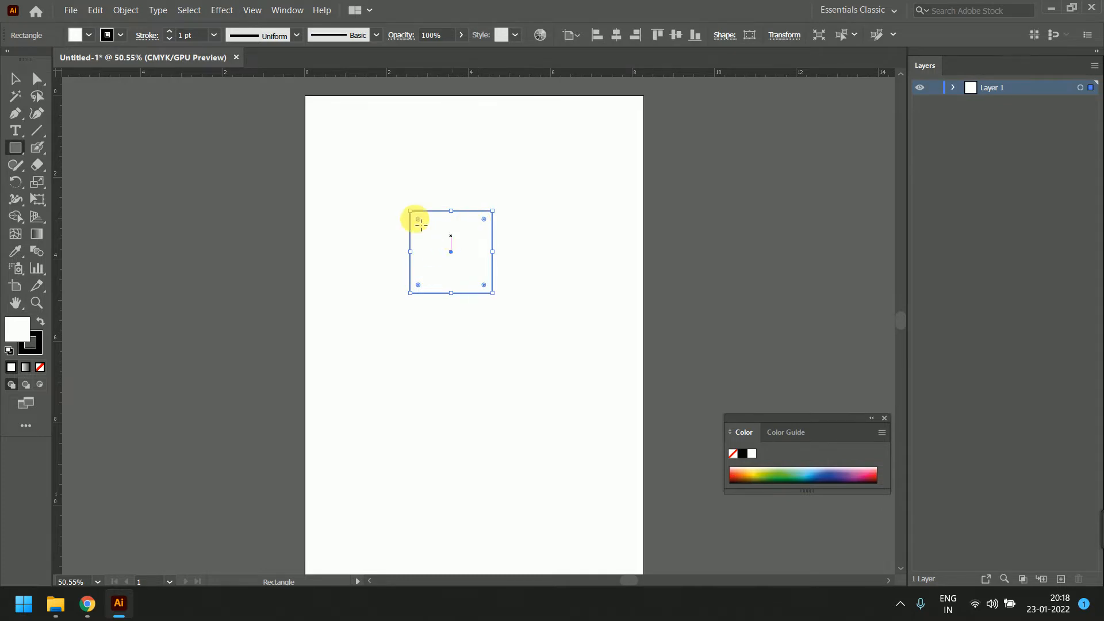
- Try rounding all corners of the square, up to a full circle, and undo the rounding
click(24, 83)
click(377, 297)
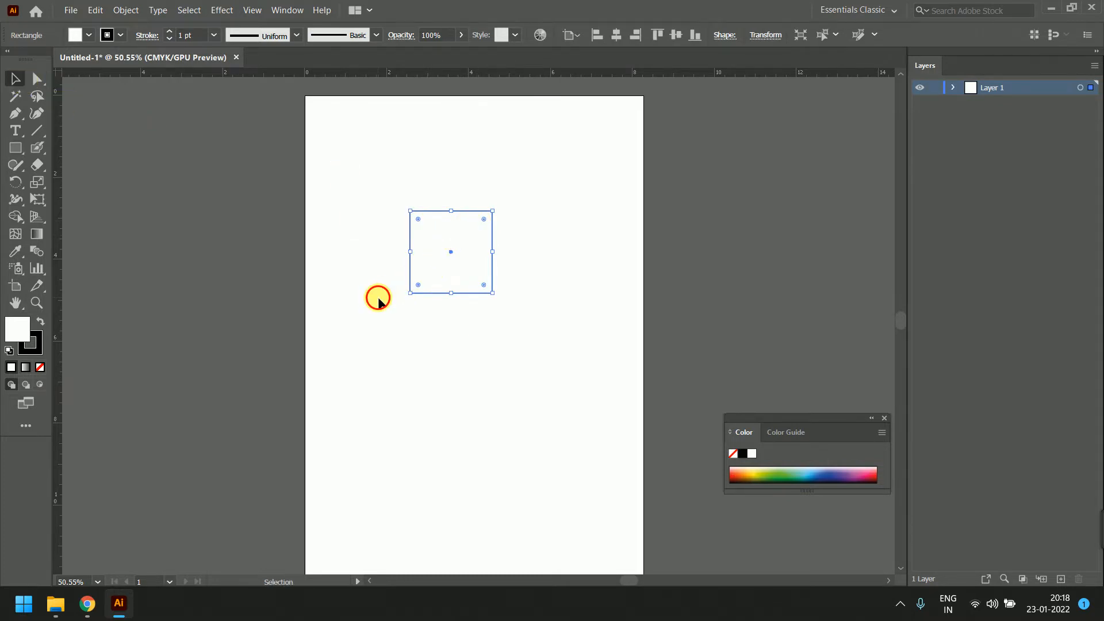
click(454, 266)
scroll(439, 232, left, 3)
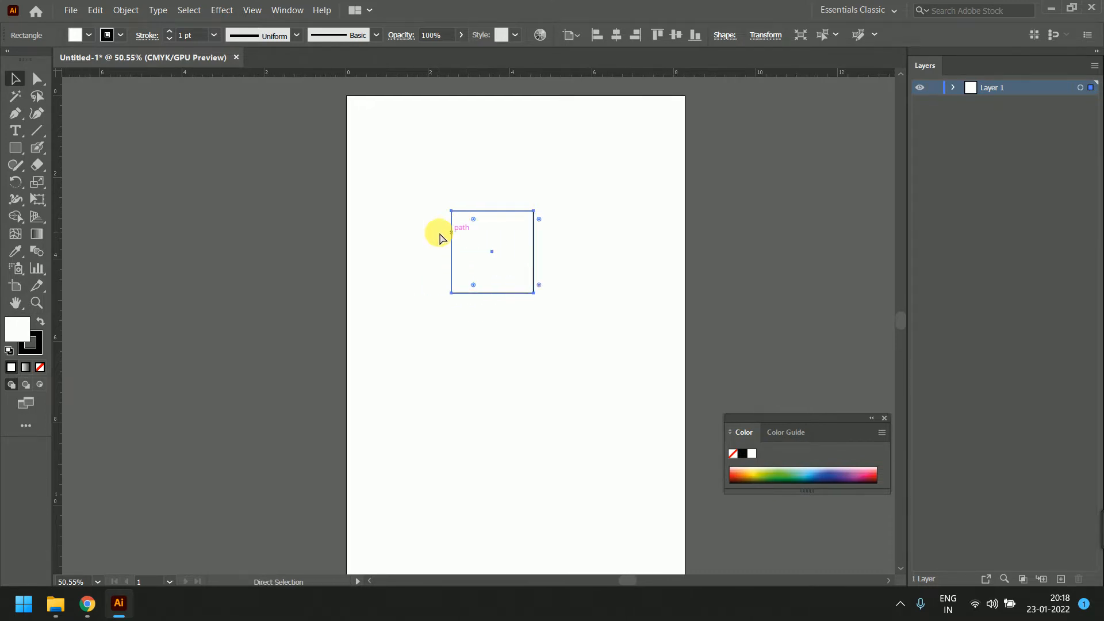
scroll(468, 221, up, 3)
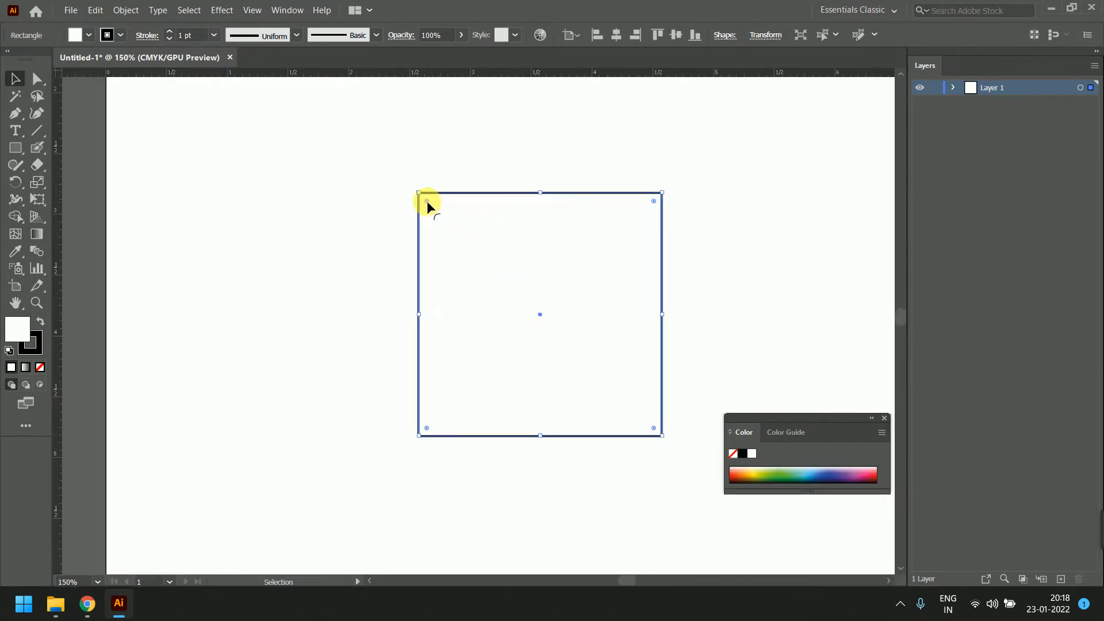
drag(427, 202, 759, 262)
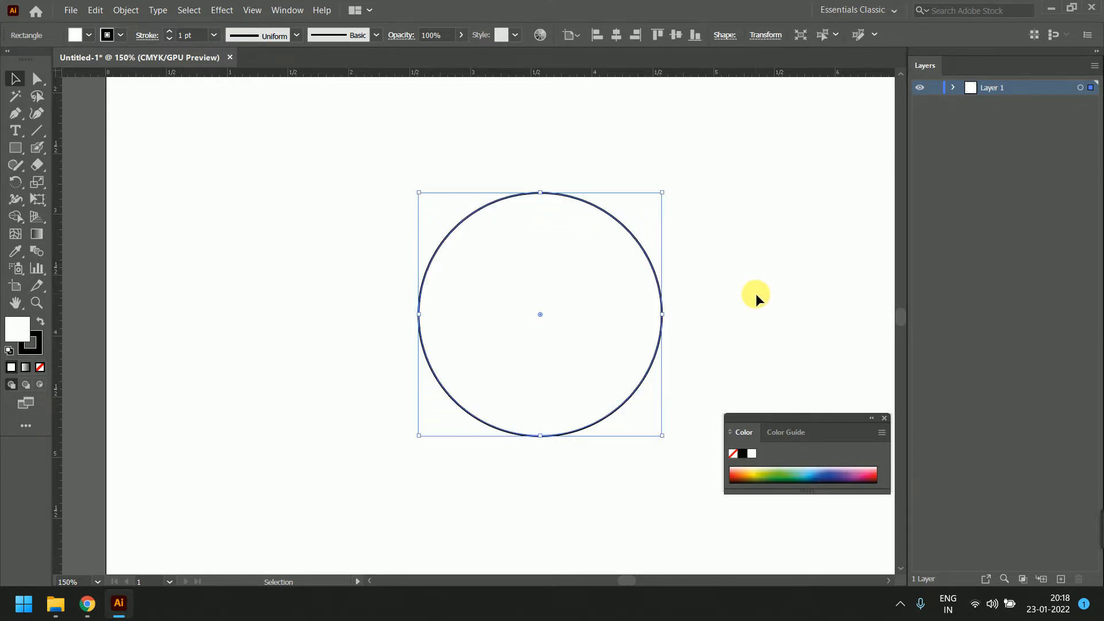
scroll(753, 290, down, 4)
key(ctrl+z)
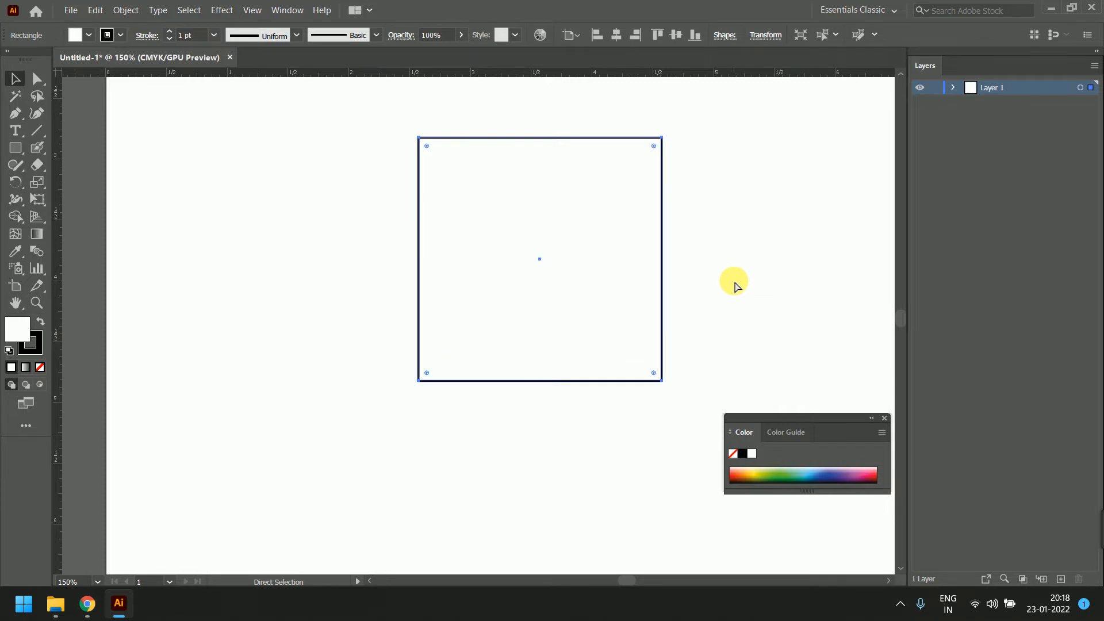
key(v)
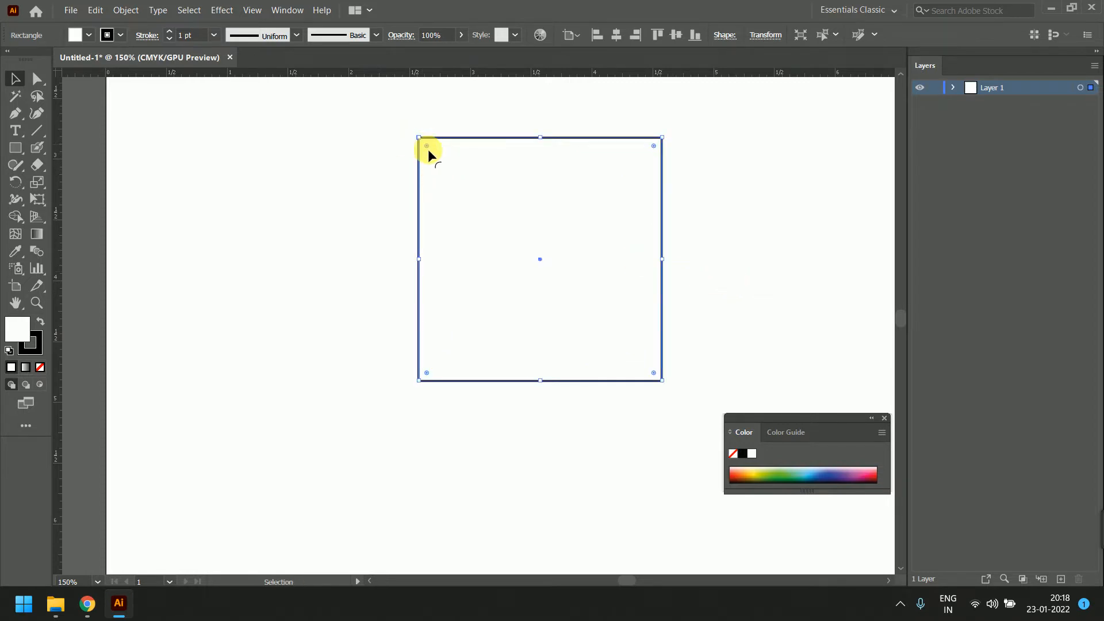
drag(429, 146, 450, 142)
key(ctrl+z)
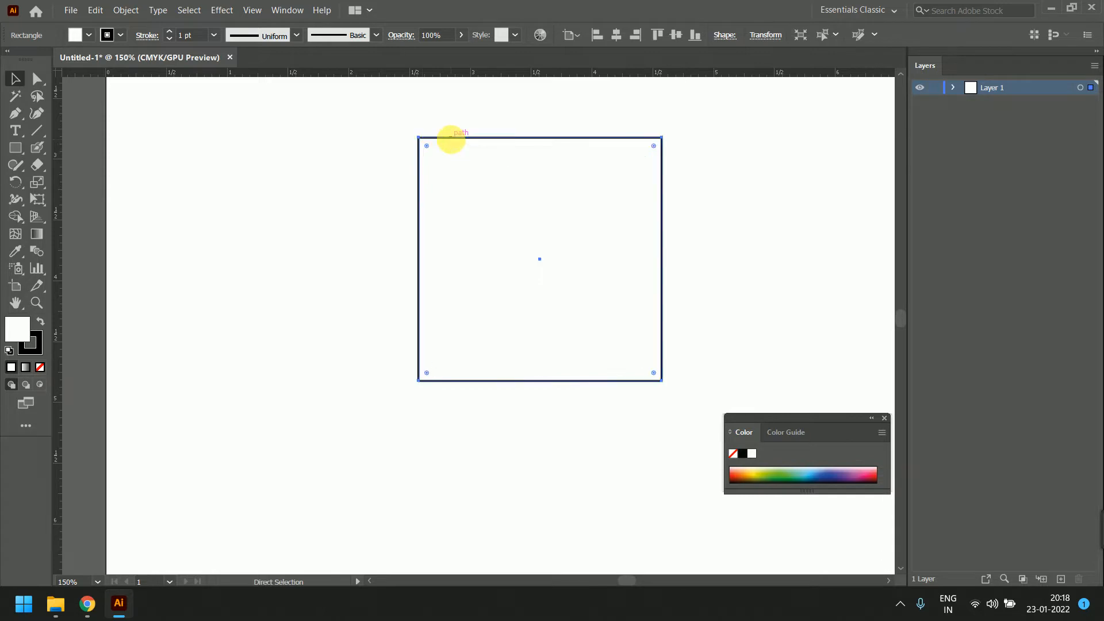
- Draw a large rounded rectangle beside the square's left edge and reduce its corner rounding to a modest radius
mouse_move(16, 151)
mouse_down()
mouse_move(81, 153)
mouse_move(69, 165)
mouse_up()
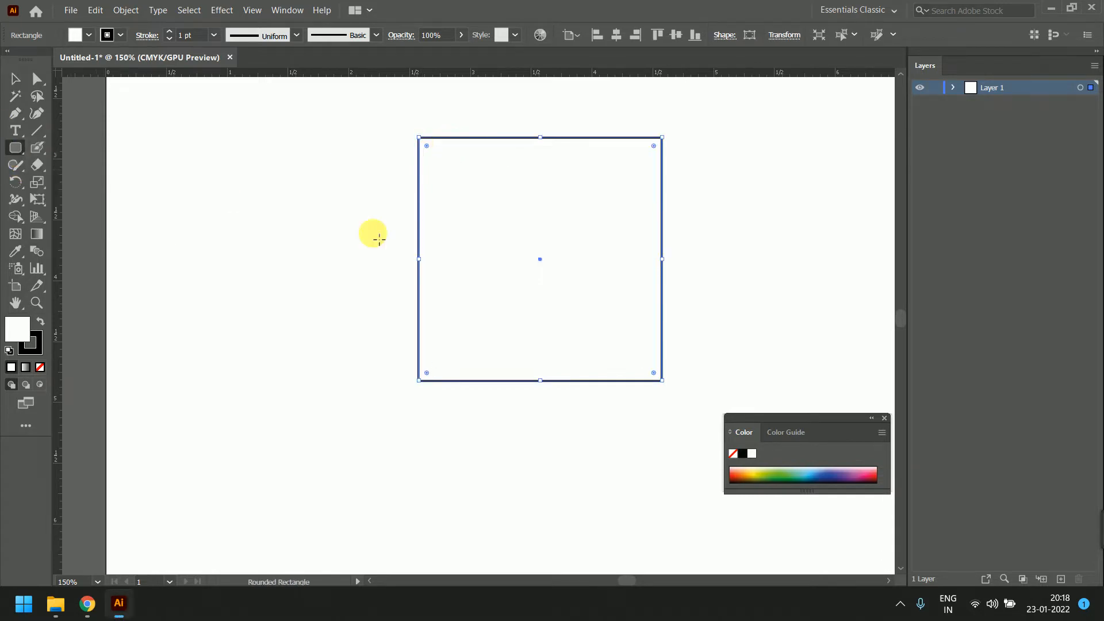
drag(133, 148, 208, 201)
drag(257, 270, 415, 447)
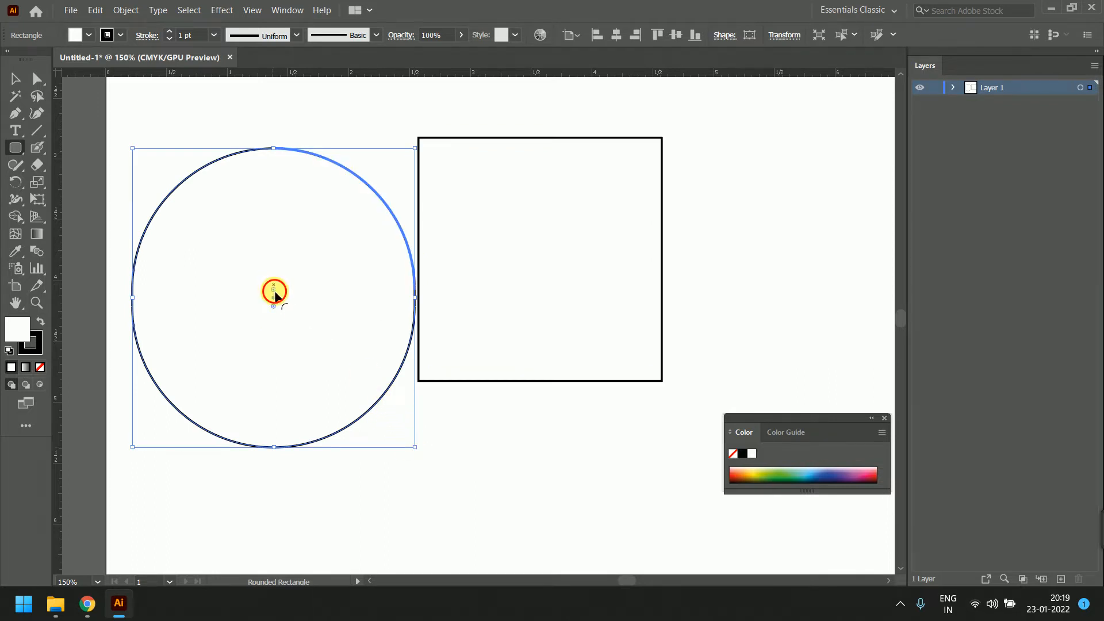
drag(274, 290, 335, 100)
drag(398, 164, 343, 180)
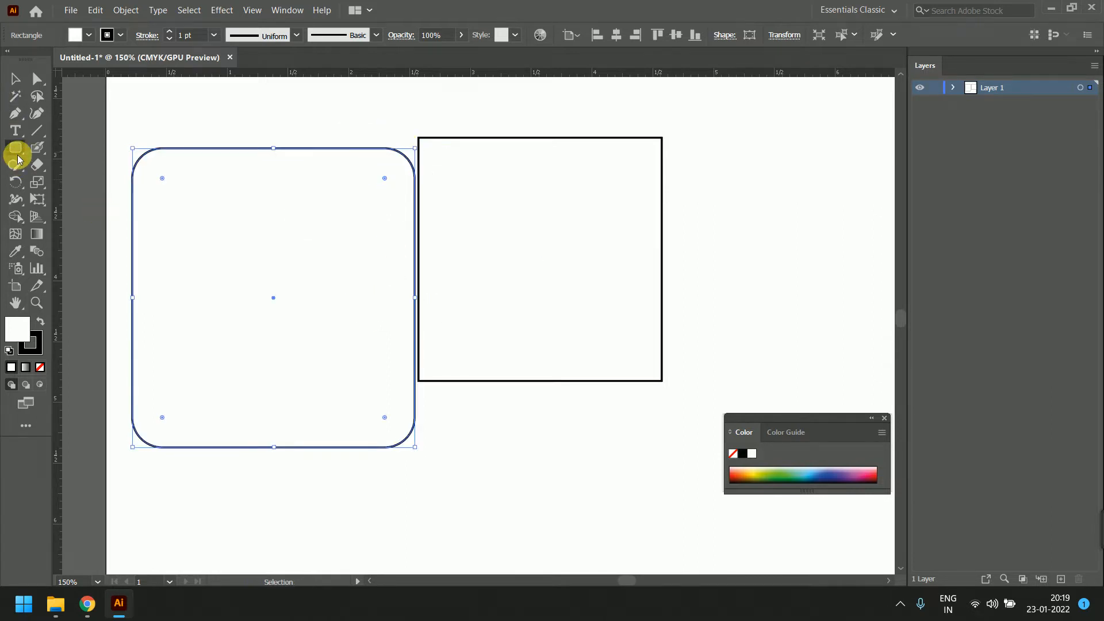
- Draw a circle to the right of the square and a small ellipse below the square
drag(19, 156, 81, 180)
drag(706, 185, 817, 361)
scroll(672, 313, down, 3)
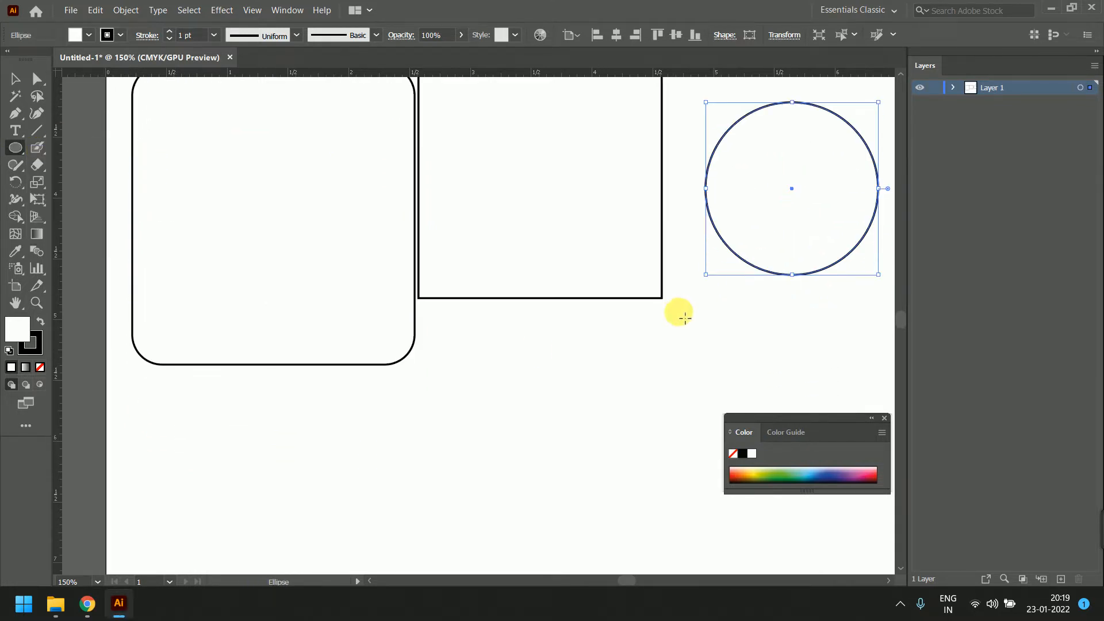
drag(455, 350, 551, 432)
scroll(698, 293, down, 2)
scroll(695, 291, up, 5)
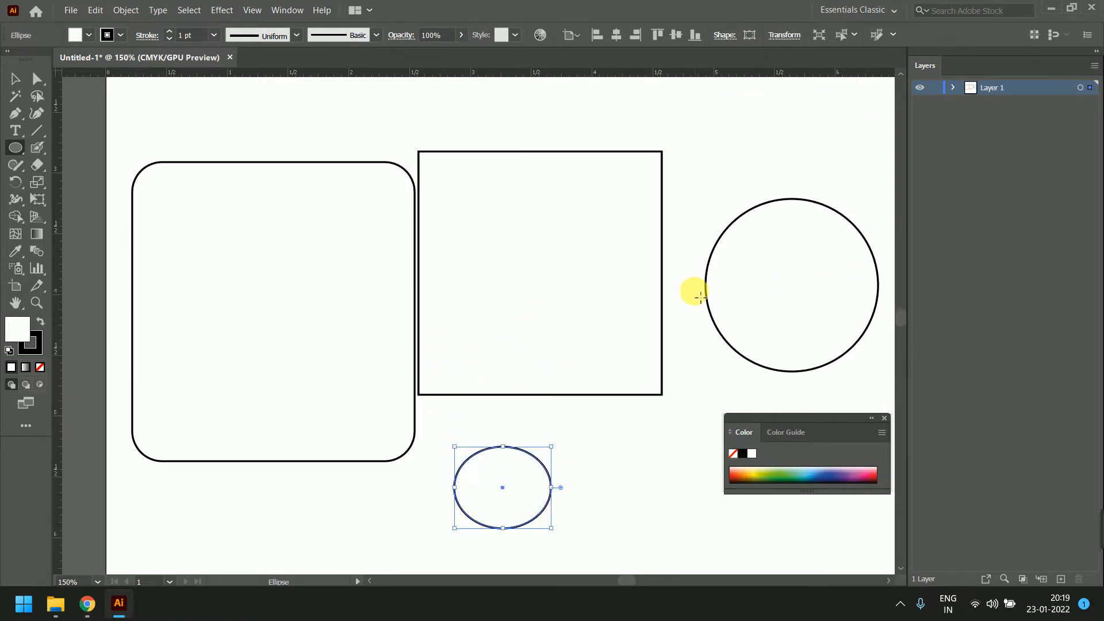
- Round the corners of both the large rounded rectangle and the square to their maximum radius
click(13, 91)
click(843, 295)
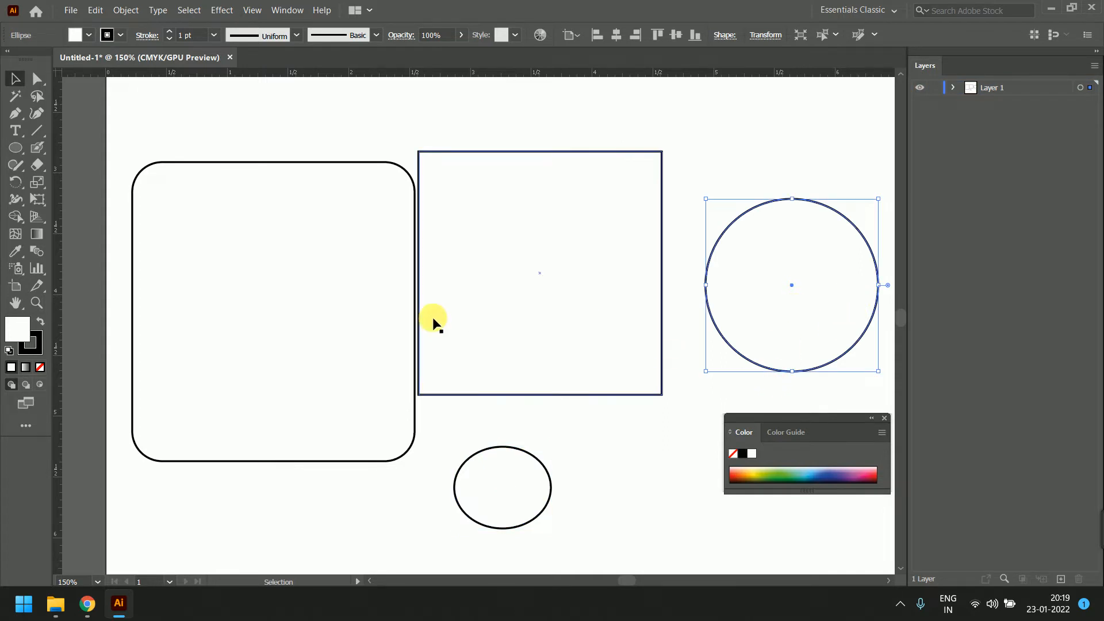
click(315, 243)
drag(384, 192, 228, 476)
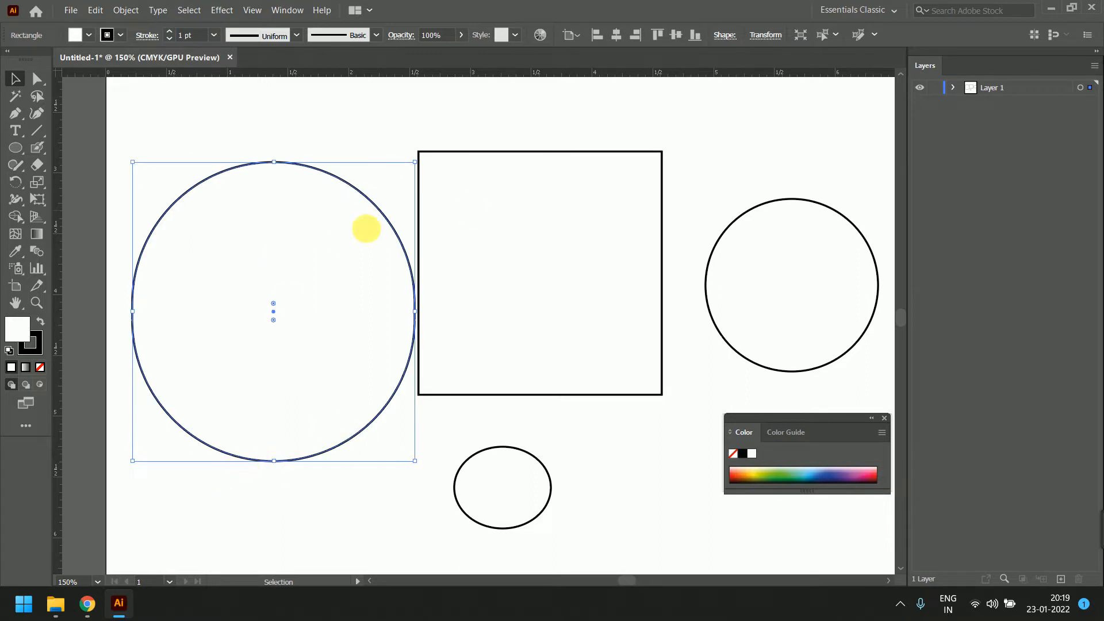
drag(275, 311, 275, 343)
click(481, 256)
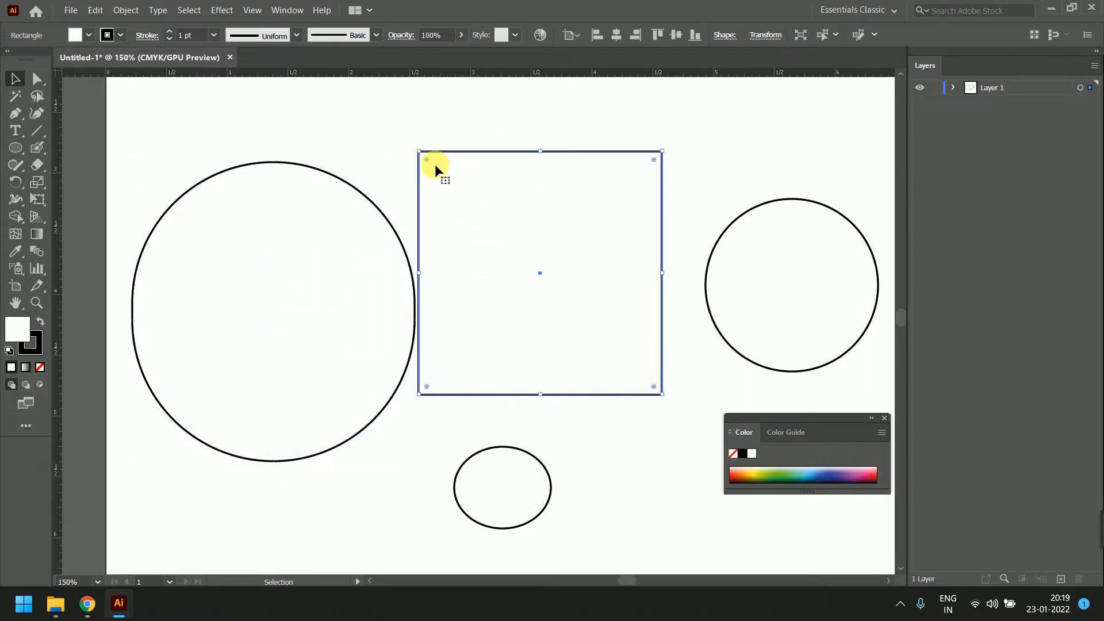
drag(429, 161, 599, 336)
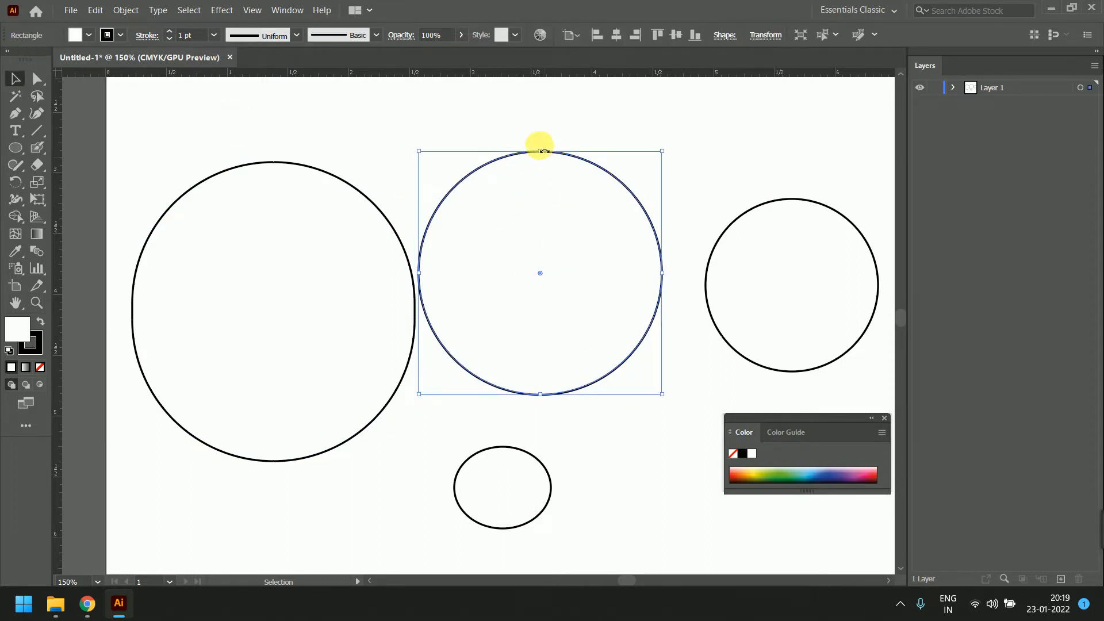
- Try stretching the fully rounded square upward into a pill shape, and undo the stretch
drag(545, 152, 546, 79)
click(667, 319)
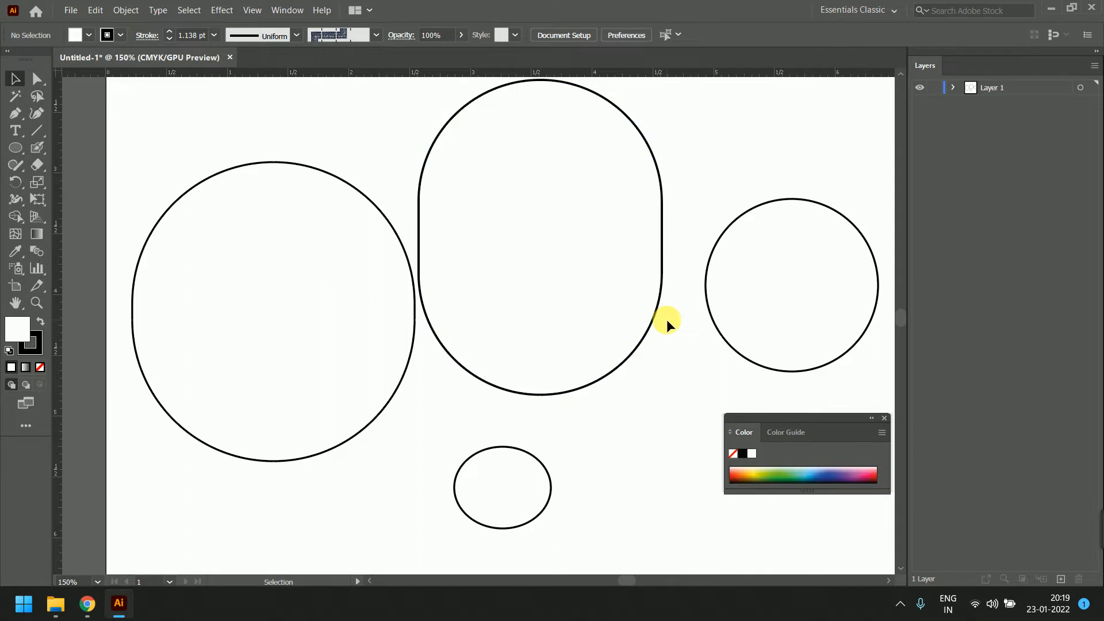
click(550, 331)
scroll(550, 332, down, 3)
scroll(562, 315, up, 2)
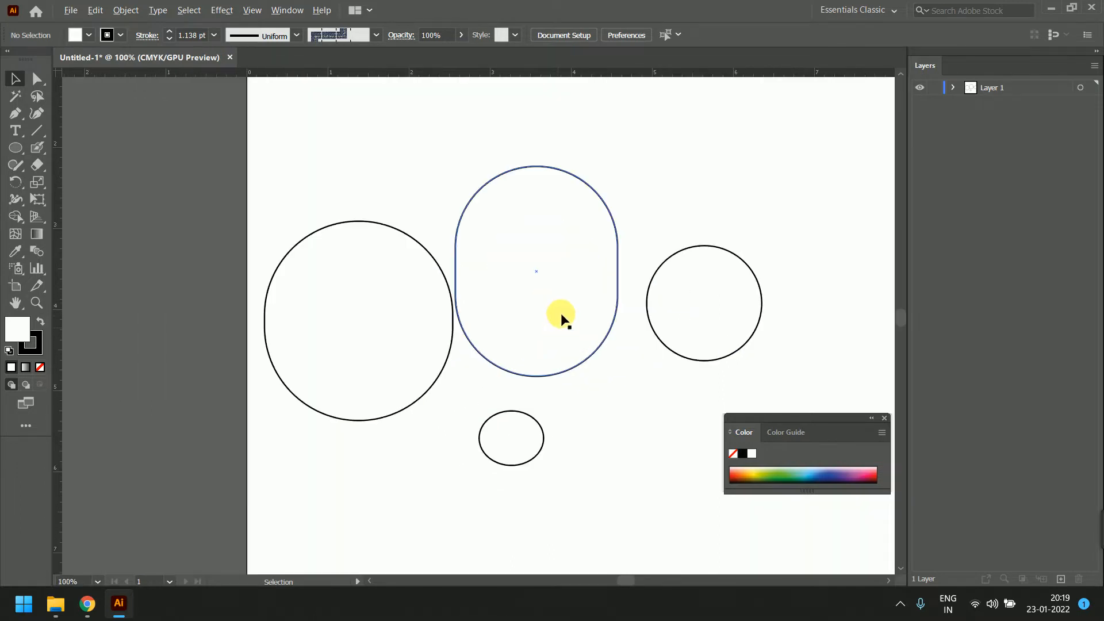
key(ctrl+z)
key(ctrl+z)
key(ctrl+z)
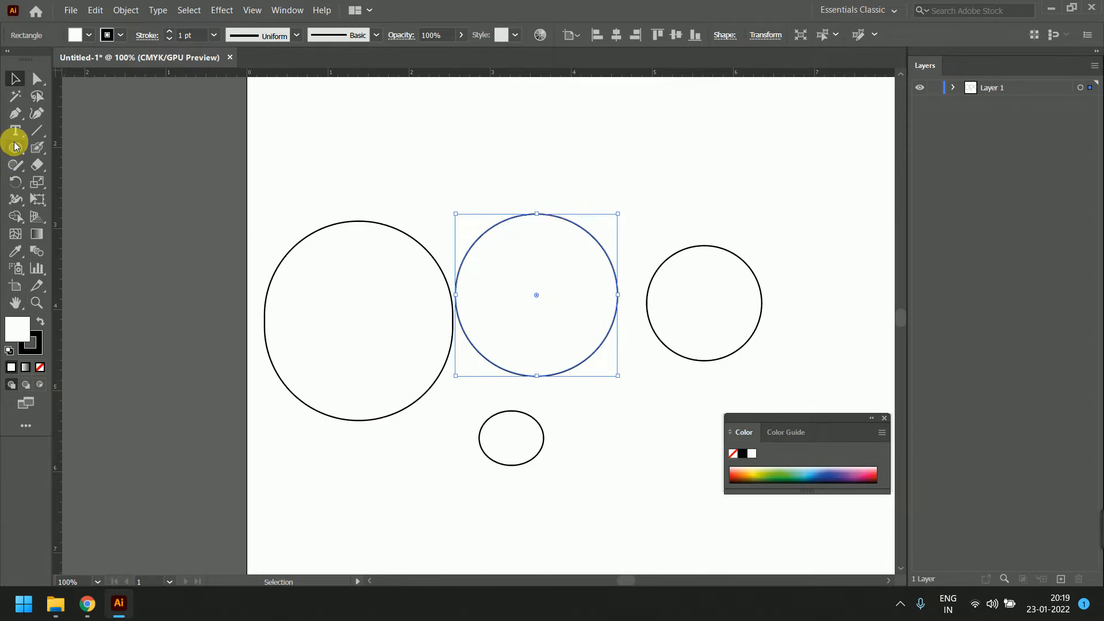
- Fill the fully rounded square with light blue and the circle to its right with dark blue
click(803, 473)
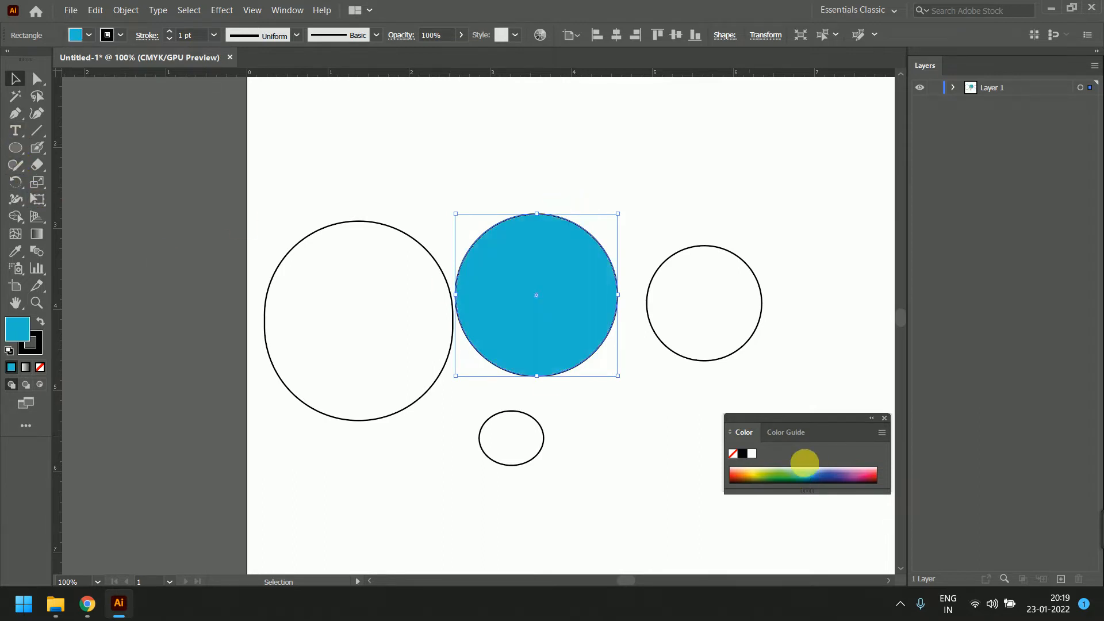
click(697, 285)
click(833, 475)
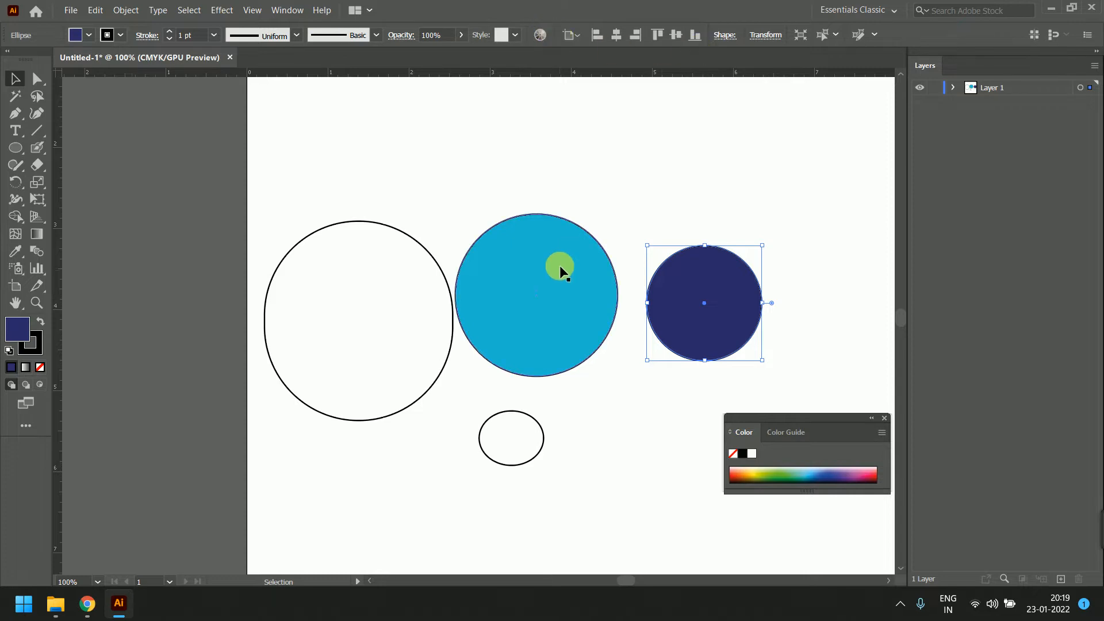
- Try aligning the three large shapes by their left edges and by their horizontal centers, undoing each alignment
drag(246, 178, 773, 374)
click(601, 37)
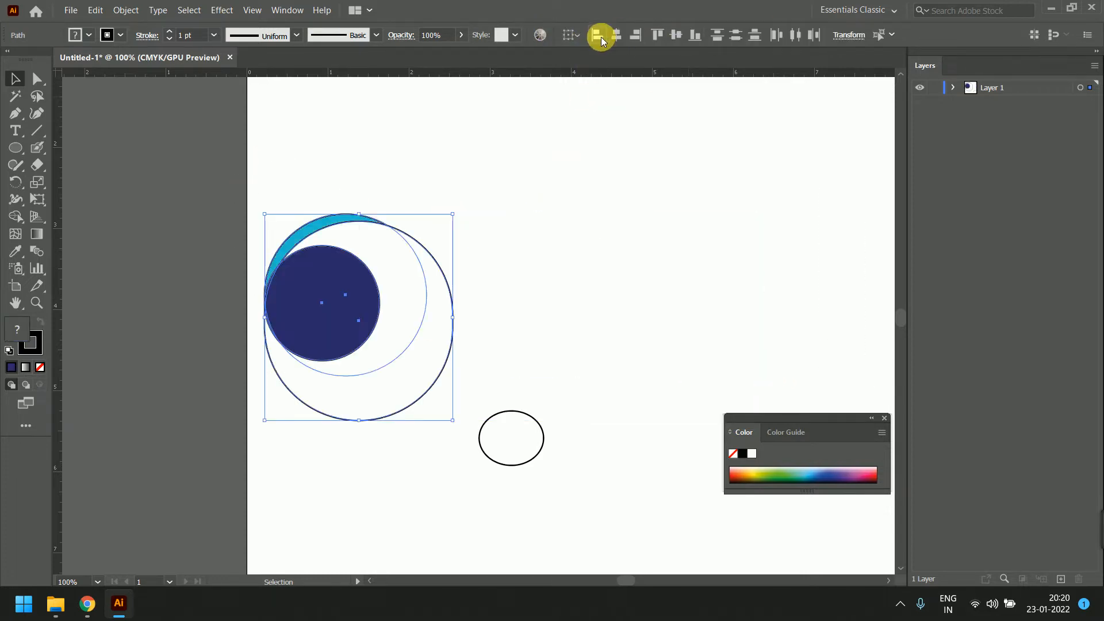
key(ctrl+z)
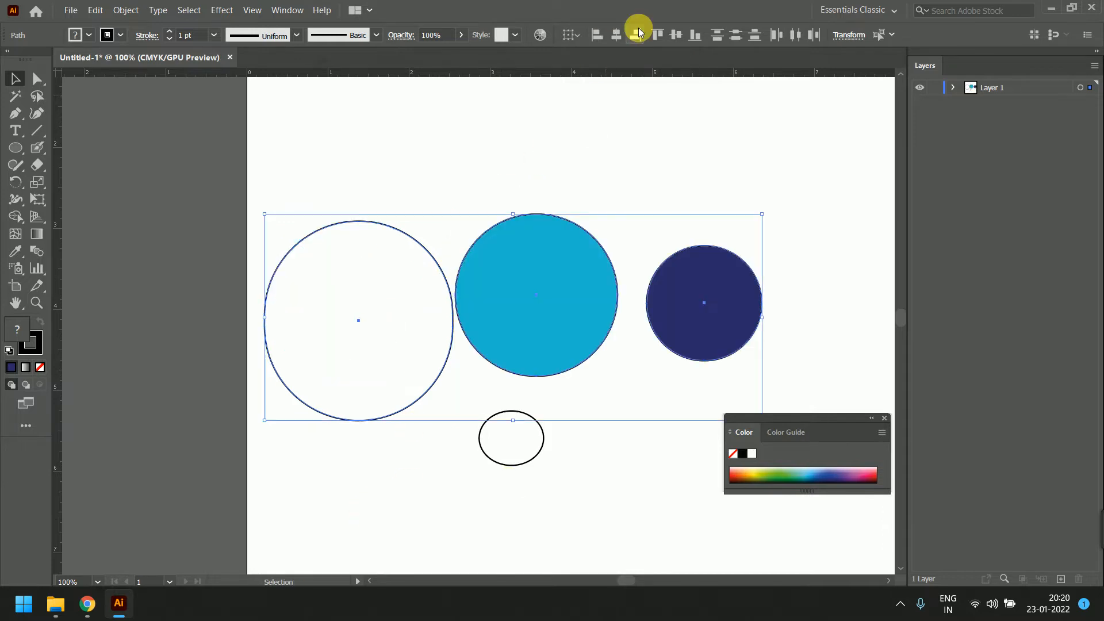
click(615, 34)
key(ctrl+z)
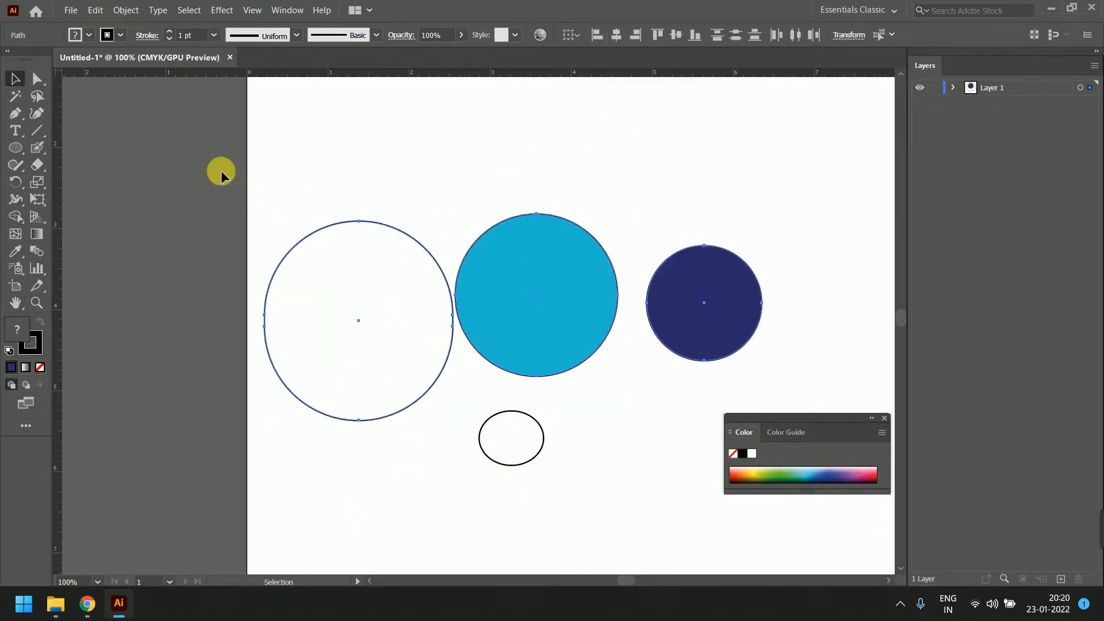
- Align the three large shapes by vertical centers and finally by bottom edges, and distribute them vertically by their tops
click(676, 35)
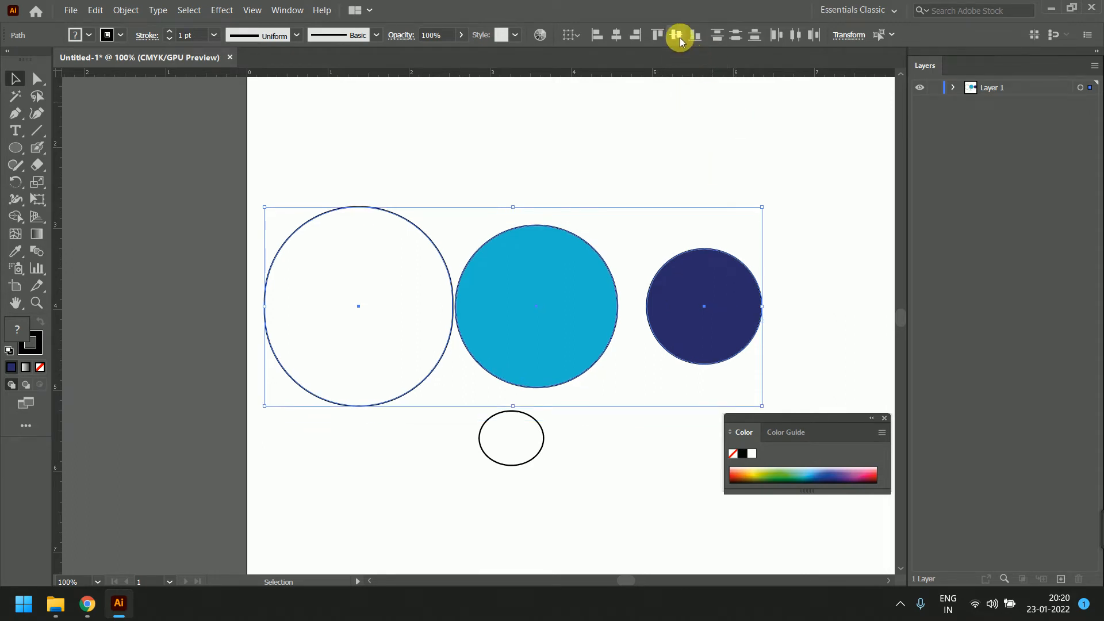
click(695, 35)
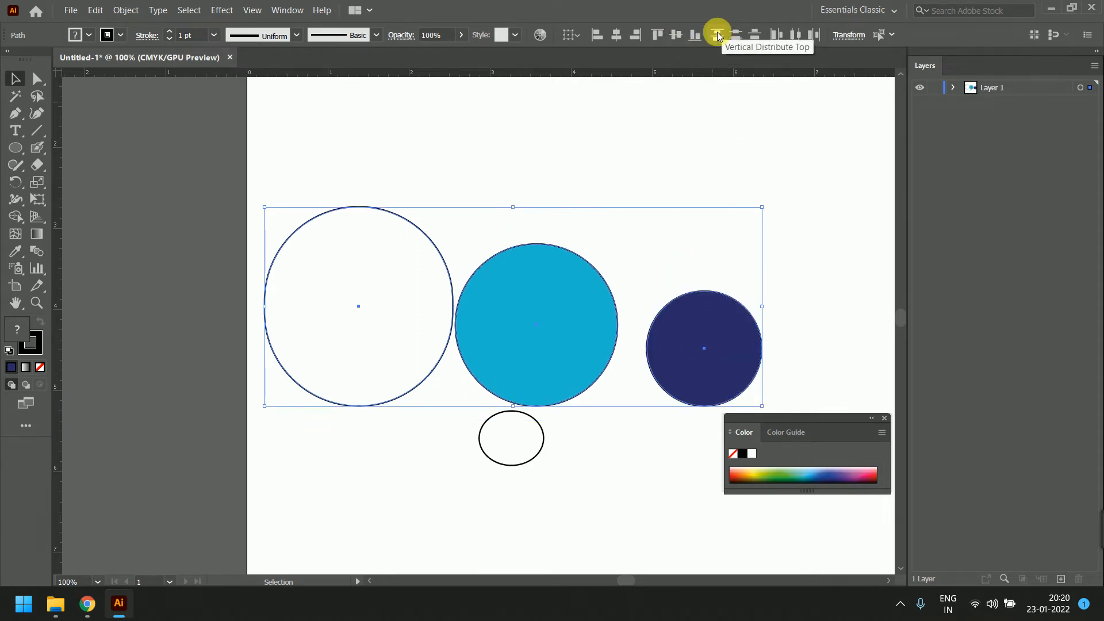
click(717, 35)
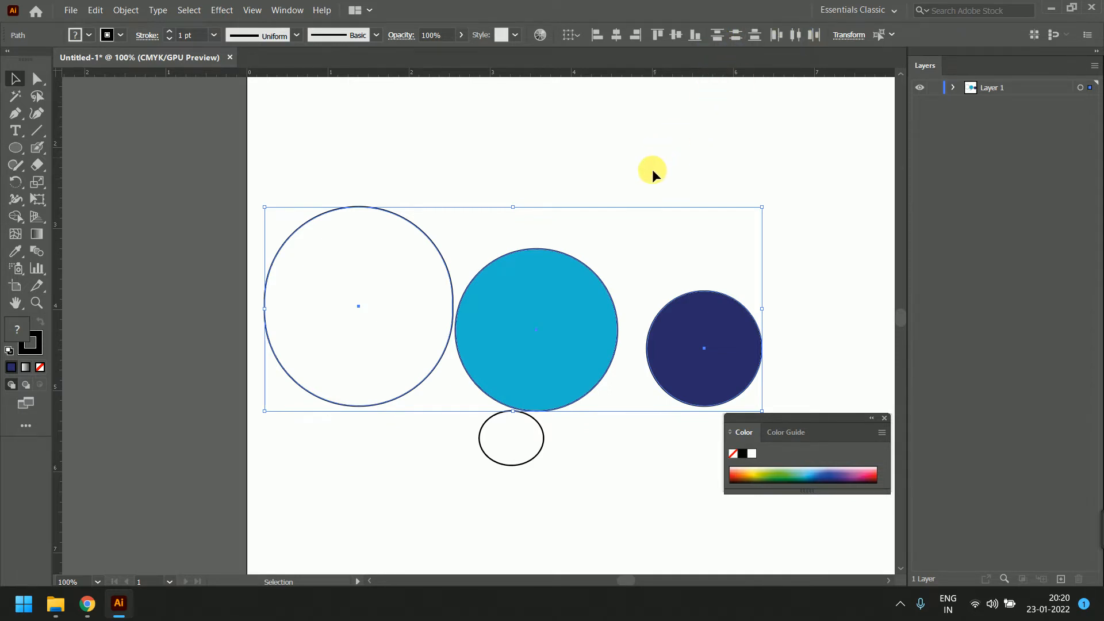
- Try aligning all four shapes by their horizontal centers, and undo the alignment
drag(651, 168, 393, 545)
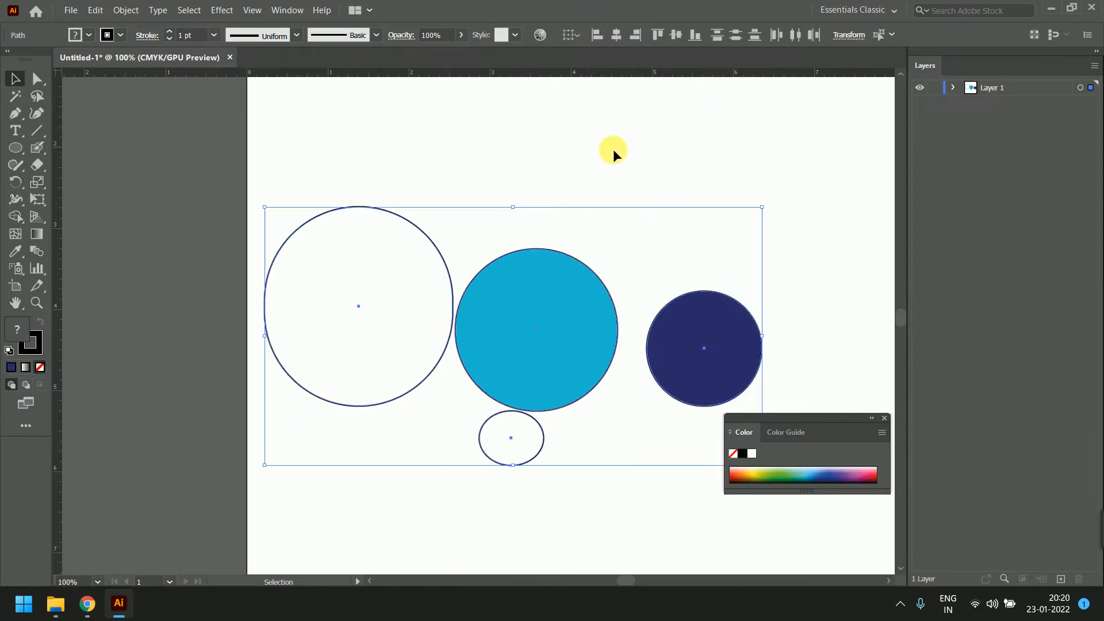
click(616, 35)
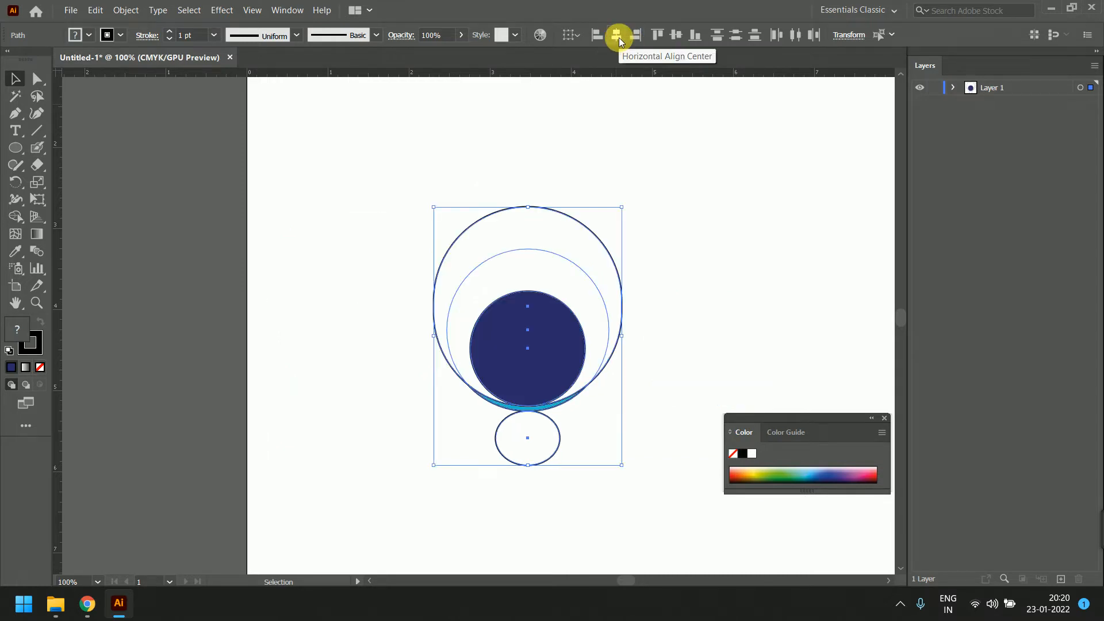
click(584, 127)
key(ctrl+z)
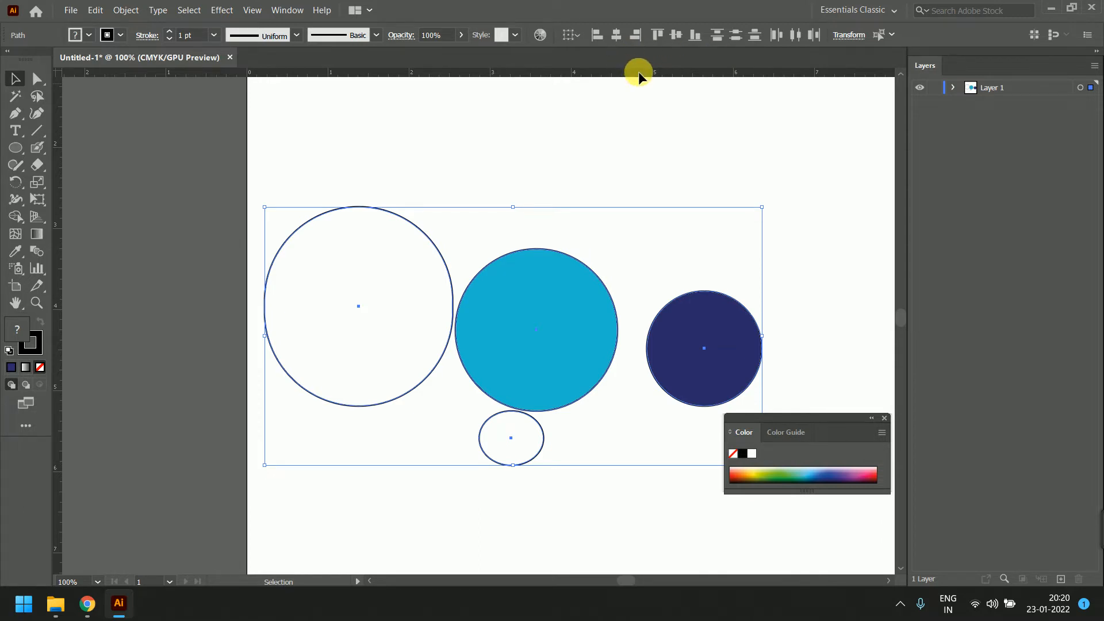
click(599, 112)
- Align the large white shape to the left edge of the artboard
click(391, 250)
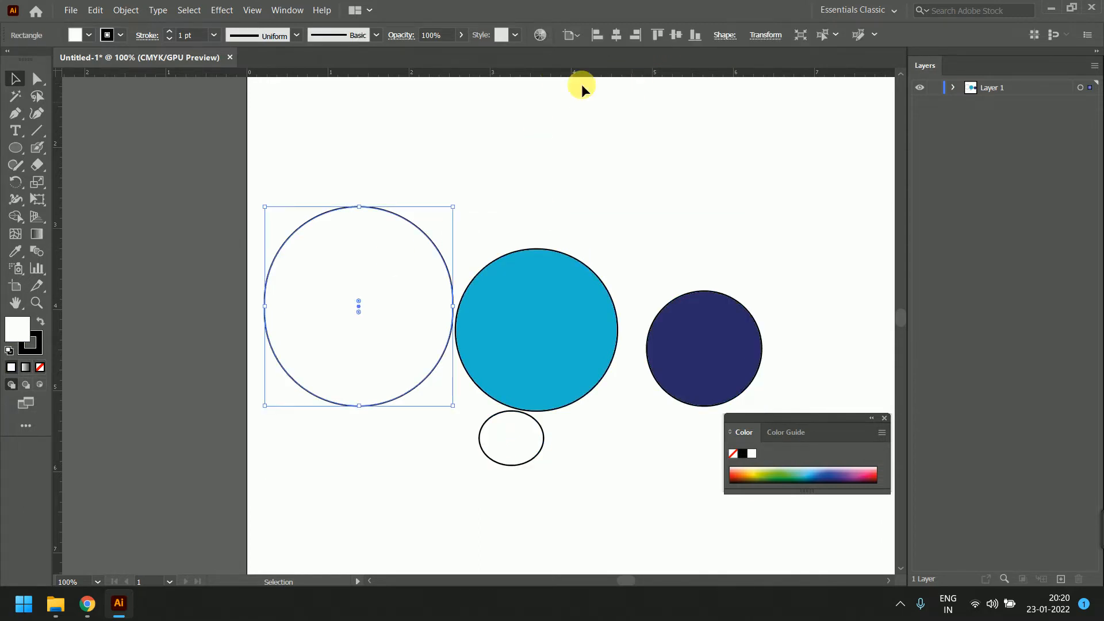
shift+click(460, 302)
click(705, 206)
click(282, 264)
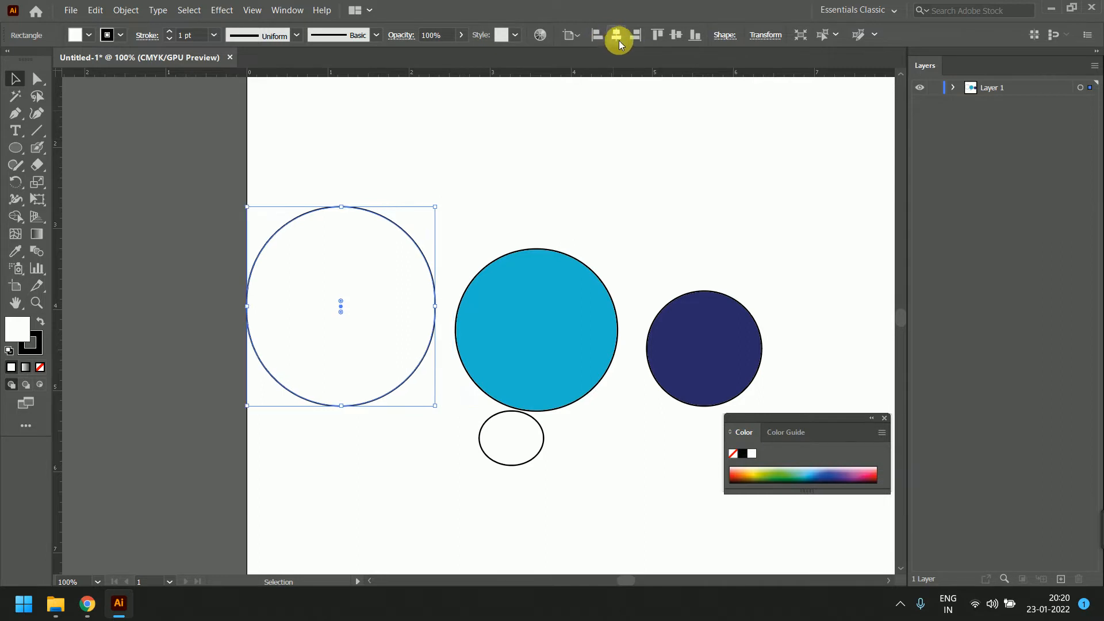
- Try aligning the large white shape to the artboard's right edge and horizontal center
click(621, 39)
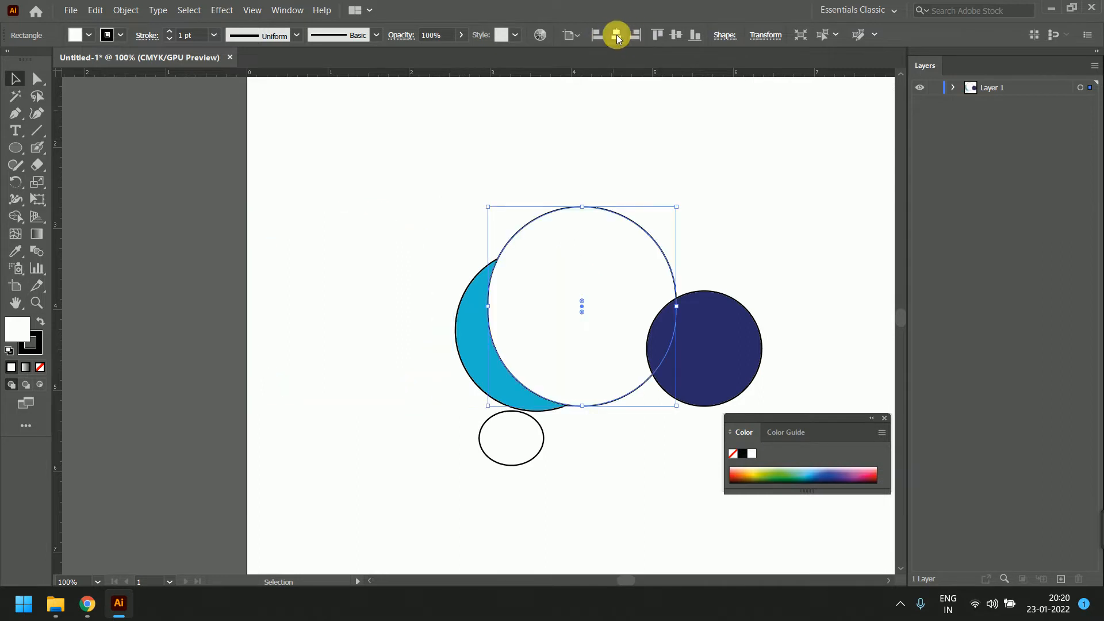
click(633, 35)
click(616, 36)
key(ctrl+0)
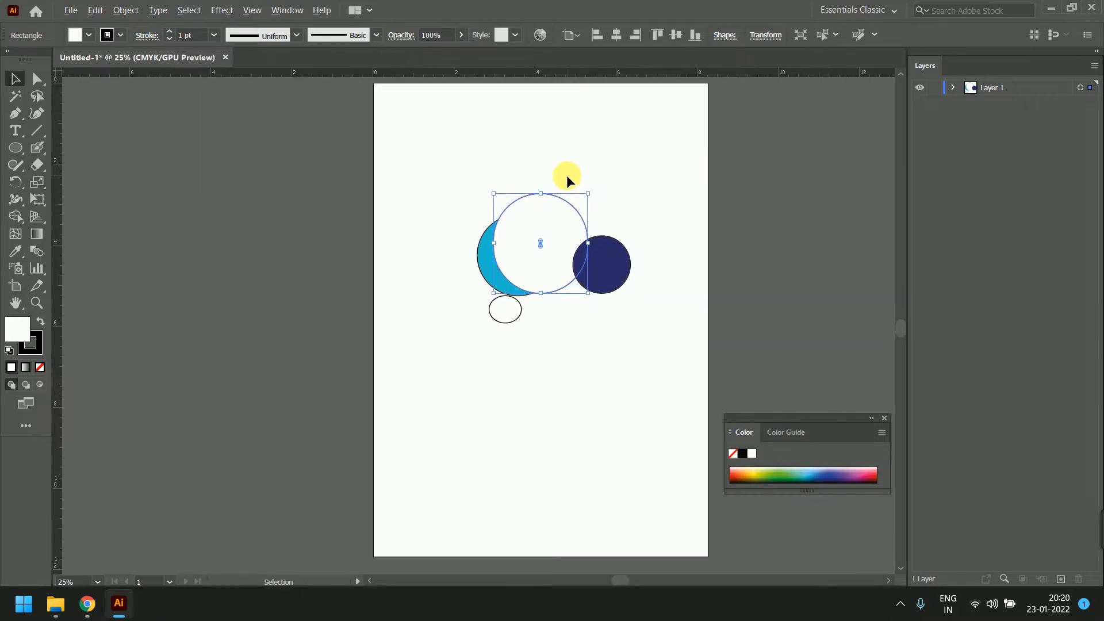
- Try aligning the large white shape to the artboard's top edge, bottom edge and vertical center
click(664, 34)
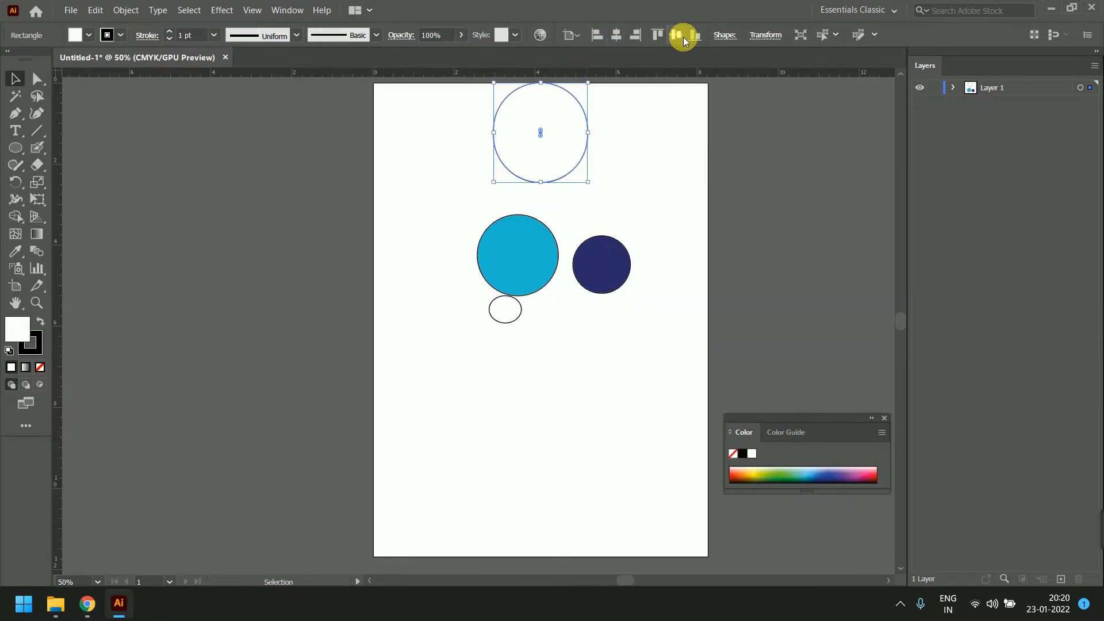
click(694, 35)
click(676, 34)
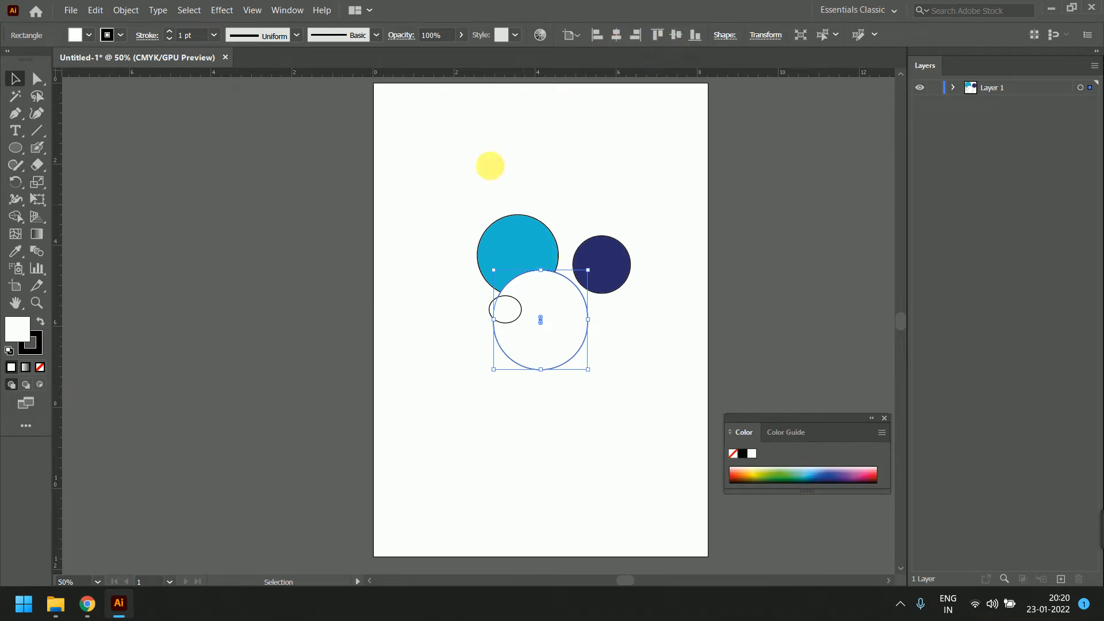
- Try aligning the light blue circle and the large white shape with each other by right edges and horizontal centers
drag(429, 158, 523, 279)
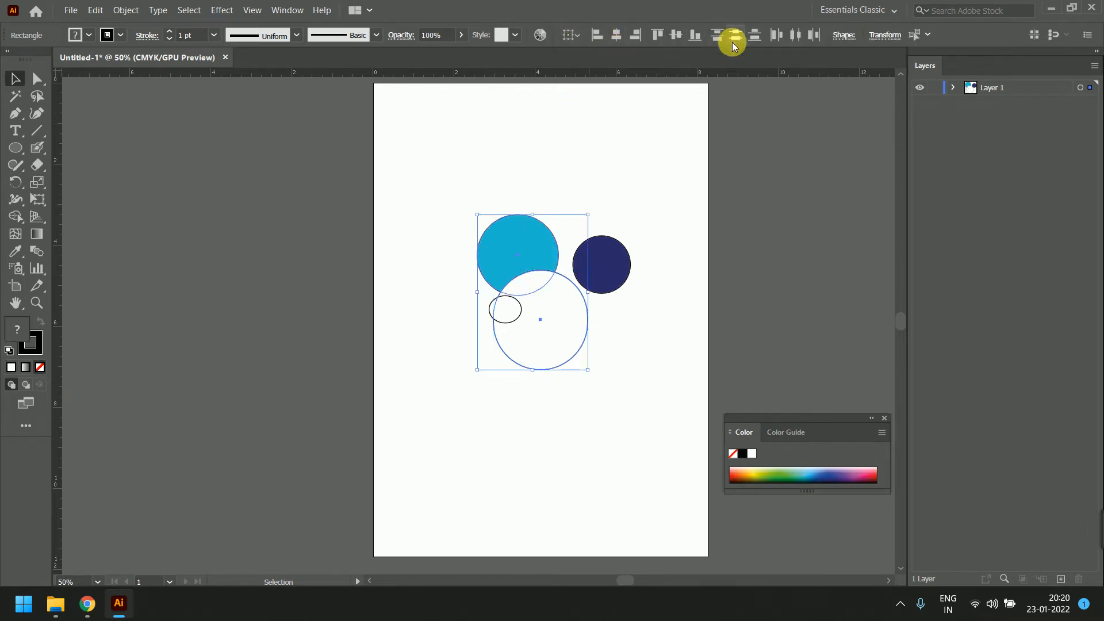
click(609, 36)
click(640, 37)
click(623, 37)
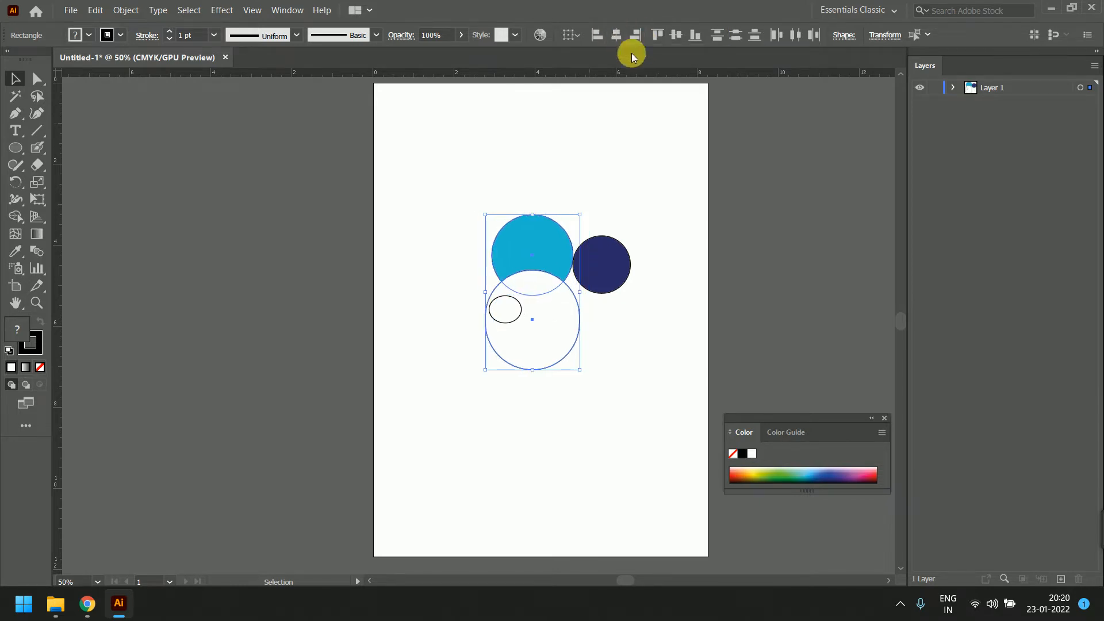
- Undo the trial alignments back to the white shape at the artboard's left edge, and clear the selection
click(630, 139)
key(ctrl+z)
key(ctrl+z)
key(ctrl+z)
key(ctrl+z)
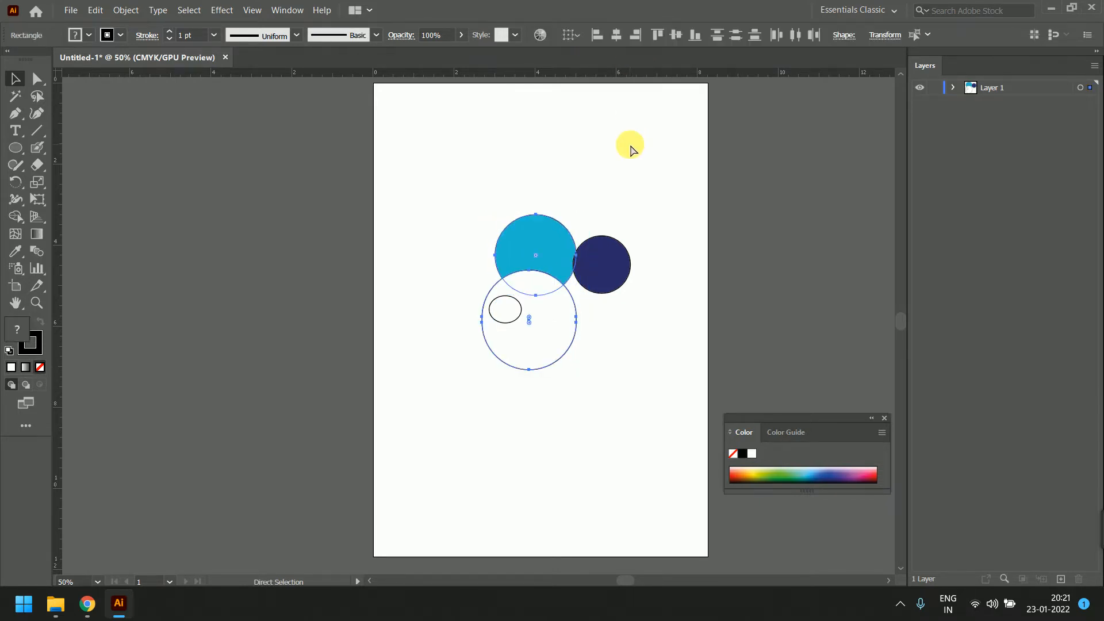
key(ctrl+z)
key(ctrl+z)
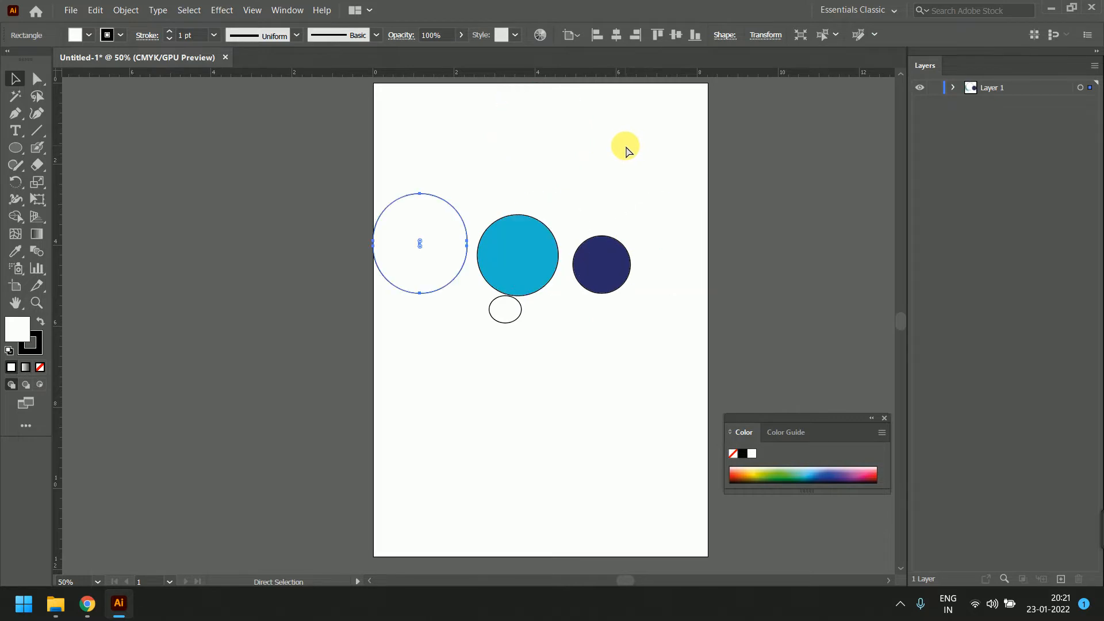
key(v)
click(629, 189)
- Draw three hexagons of different sizes below the circles with the Polygon tool, the smallest about 0.82 by 0.91 in
click(17, 150)
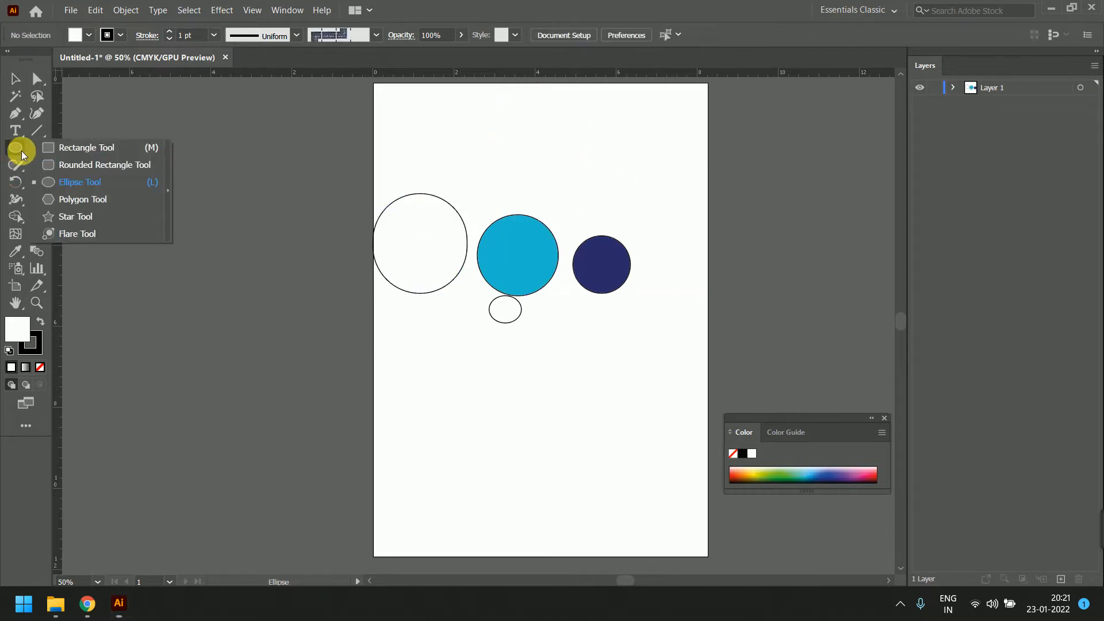
click(82, 199)
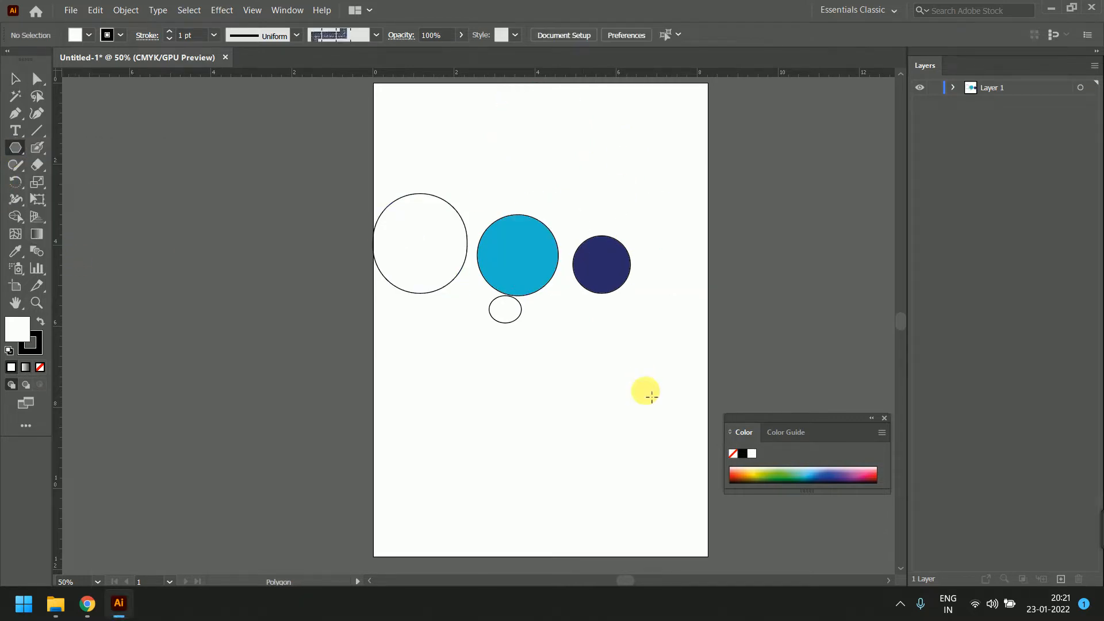
drag(535, 383, 575, 407)
drag(627, 370, 644, 425)
drag(593, 456, 569, 465)
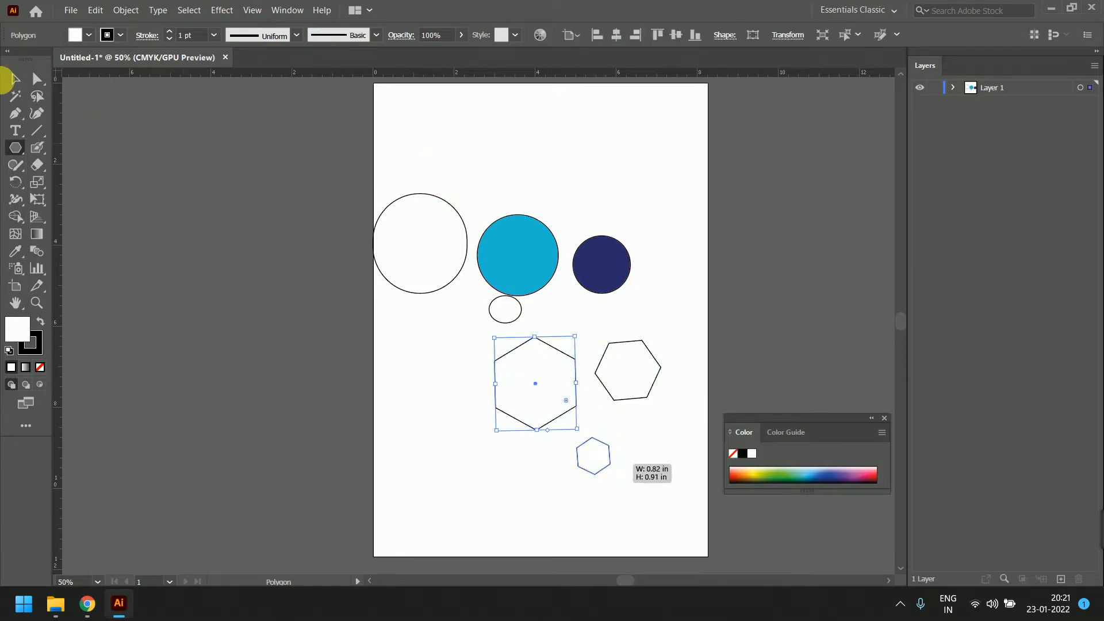
- Fill the smallest hexagon with pale blue
mouse_move(17, 148)
mouse_down()
mouse_move(69, 148)
mouse_move(80, 182)
mouse_up()
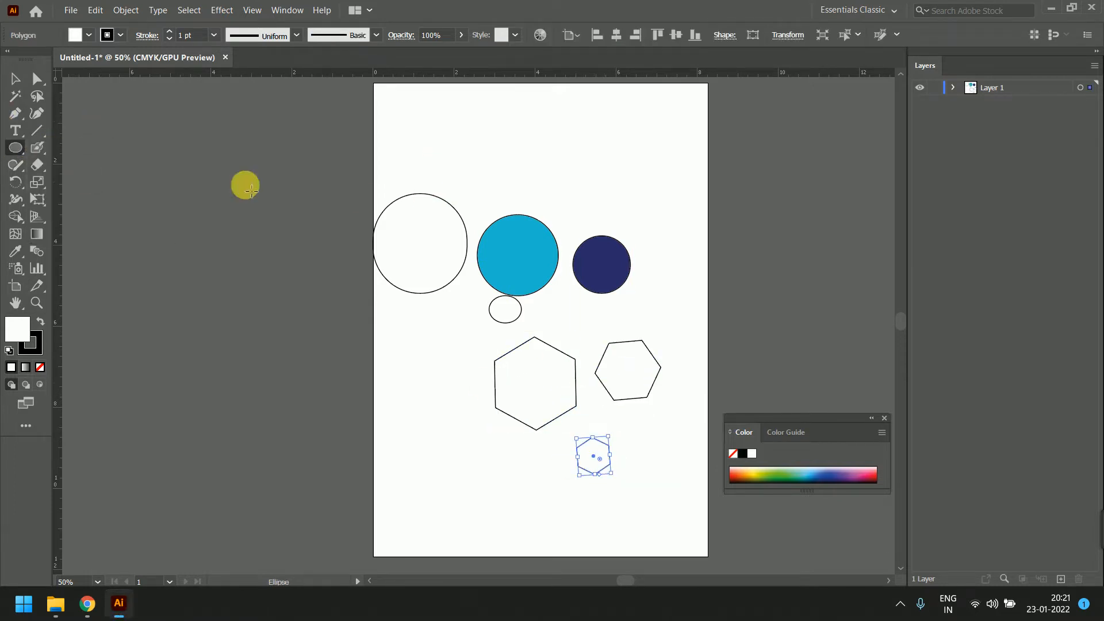
scroll(636, 165, up, 1)
click(798, 471)
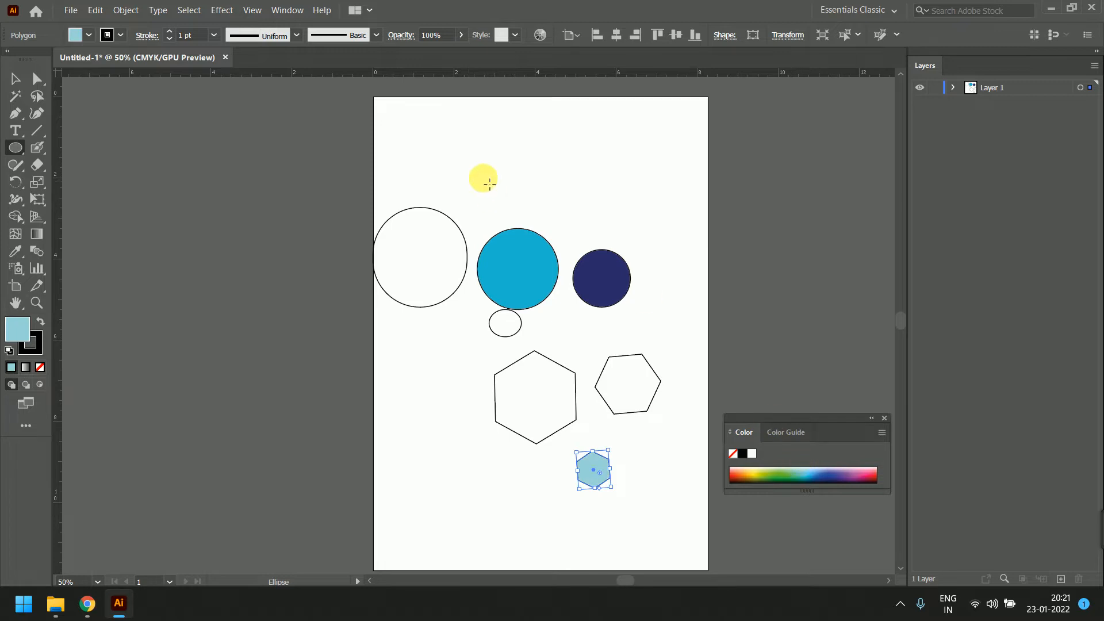
- Draw two pale blue circles side by side near the artboard's upper edge with the Ellipse tool
drag(498, 147, 507, 182)
drag(519, 184, 519, 184)
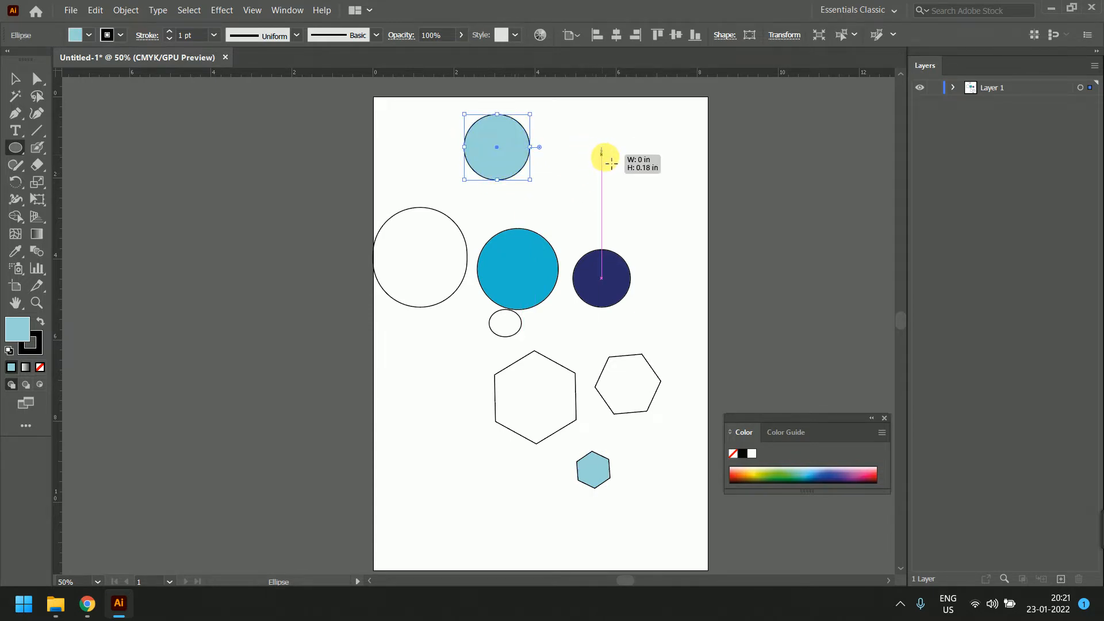
mouse_move(639, 175)
mouse_down()
mouse_move(608, 162)
mouse_move(620, 167)
mouse_move(613, 183)
mouse_move(637, 180)
mouse_move(622, 155)
mouse_move(625, 183)
mouse_move(651, 193)
mouse_move(641, 186)
mouse_up()
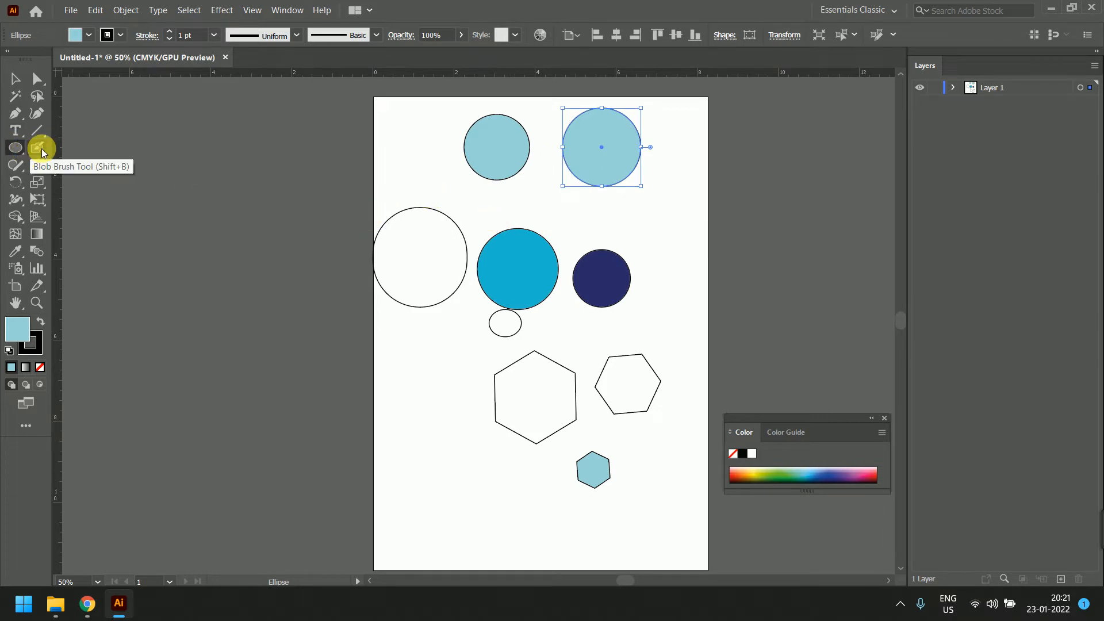
- Paint a wavy, roughly vertical black stroke with the Blob Brush in the empty area beneath the large white shape
drag(41, 148, 71, 151)
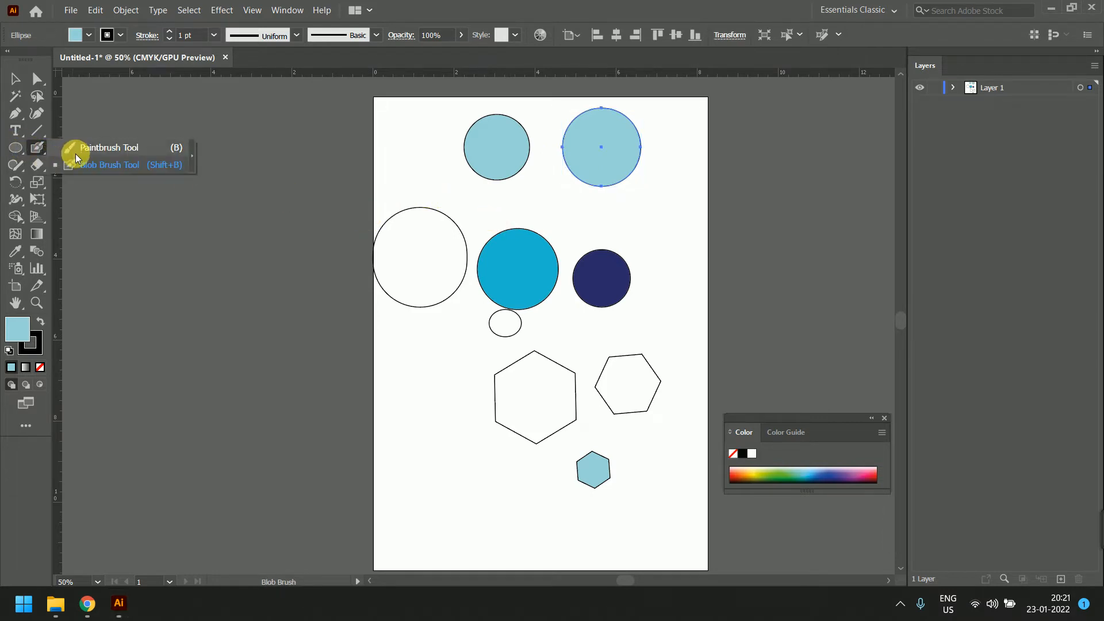
click(75, 158)
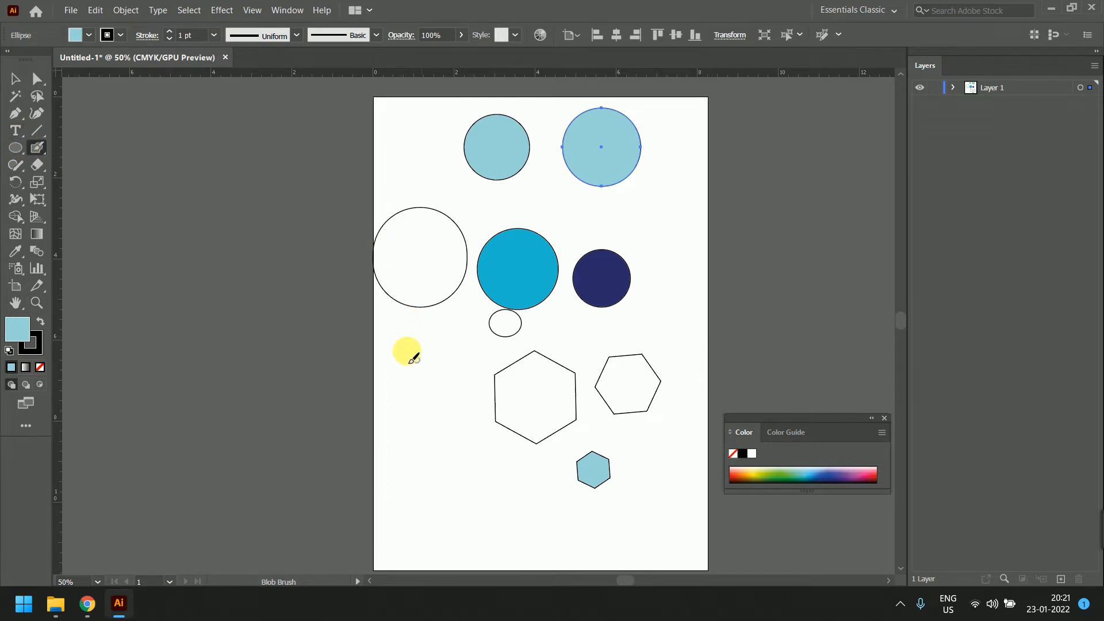
scroll(428, 382, up, 5)
scroll(432, 384, down, 5)
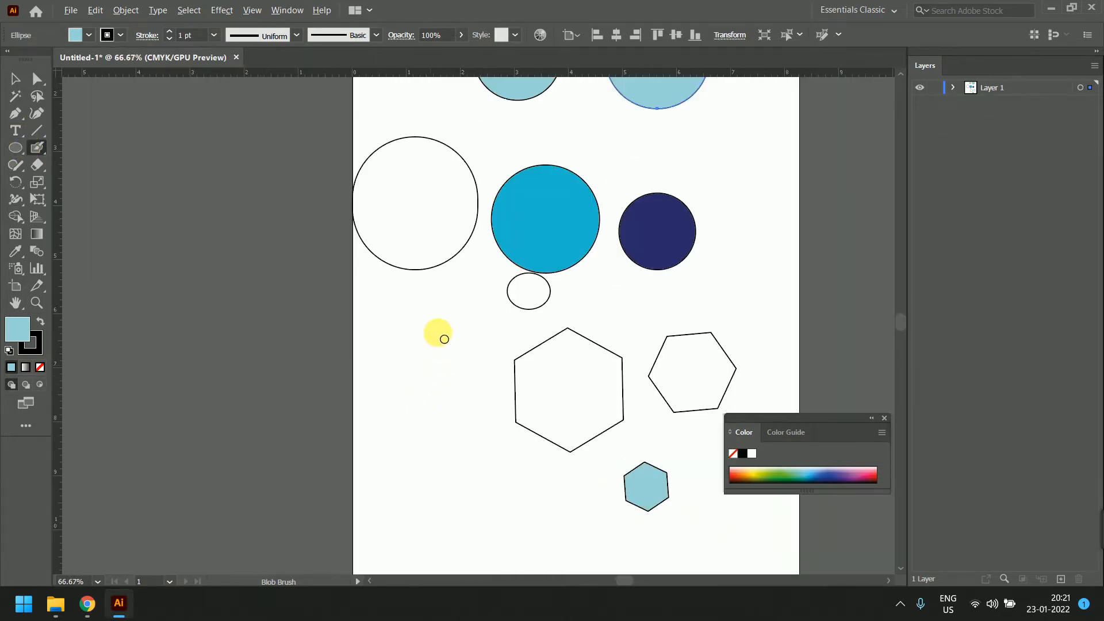
scroll(440, 322, up, 2)
mouse_move(437, 255)
mouse_down()
mouse_move(467, 283)
mouse_move(427, 397)
mouse_move(472, 519)
mouse_up()
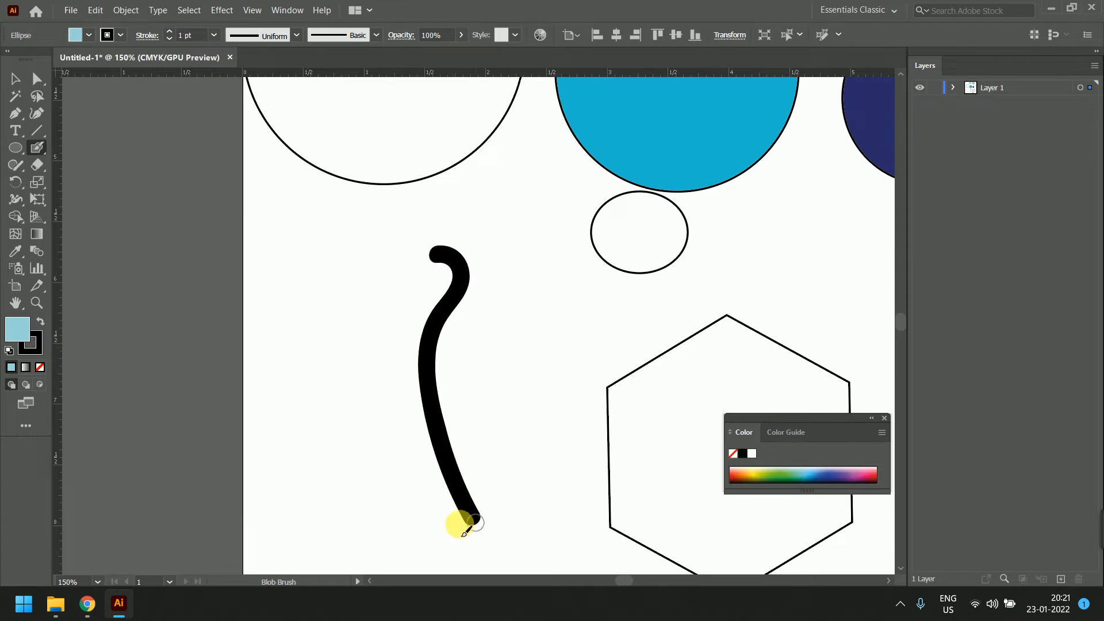
- Examine the anchor points along the Blob Brush stroke's outline with Direct Selection
click(37, 79)
click(451, 298)
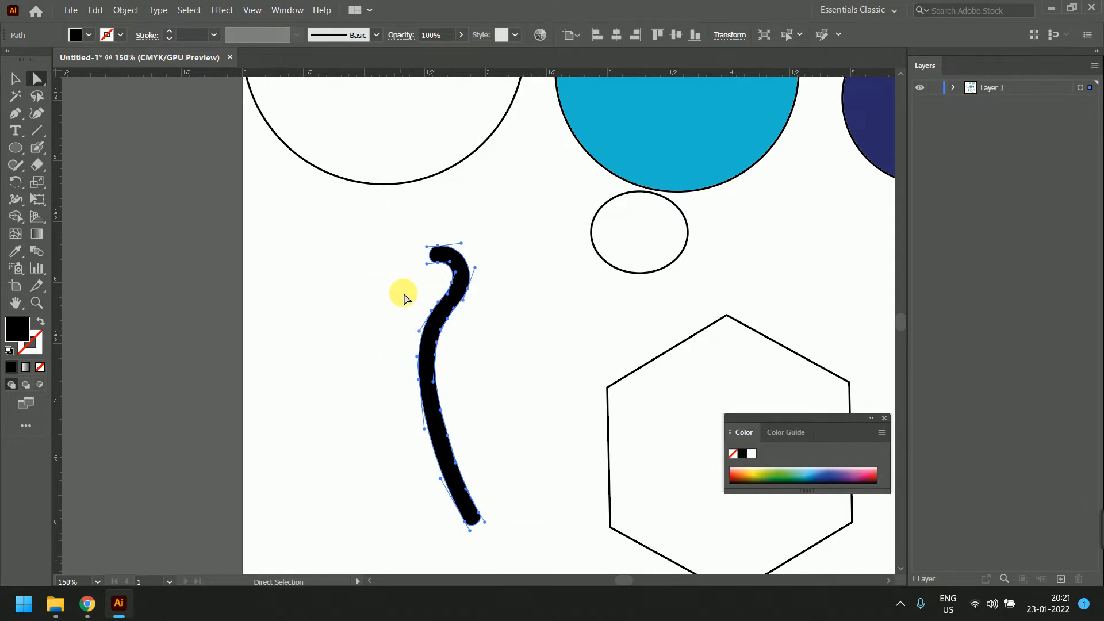
click(419, 179)
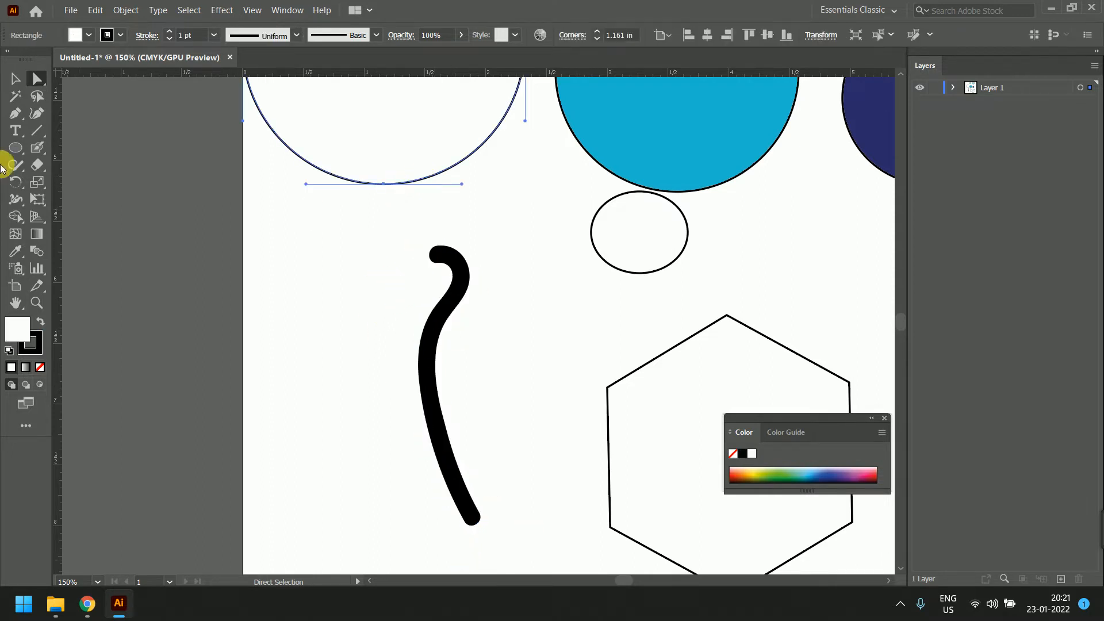
- Draw an open Pen path beside the blob stroke, with a curved upper segment followed by angled segments, and deselect it
click(15, 114)
drag(327, 252, 345, 250)
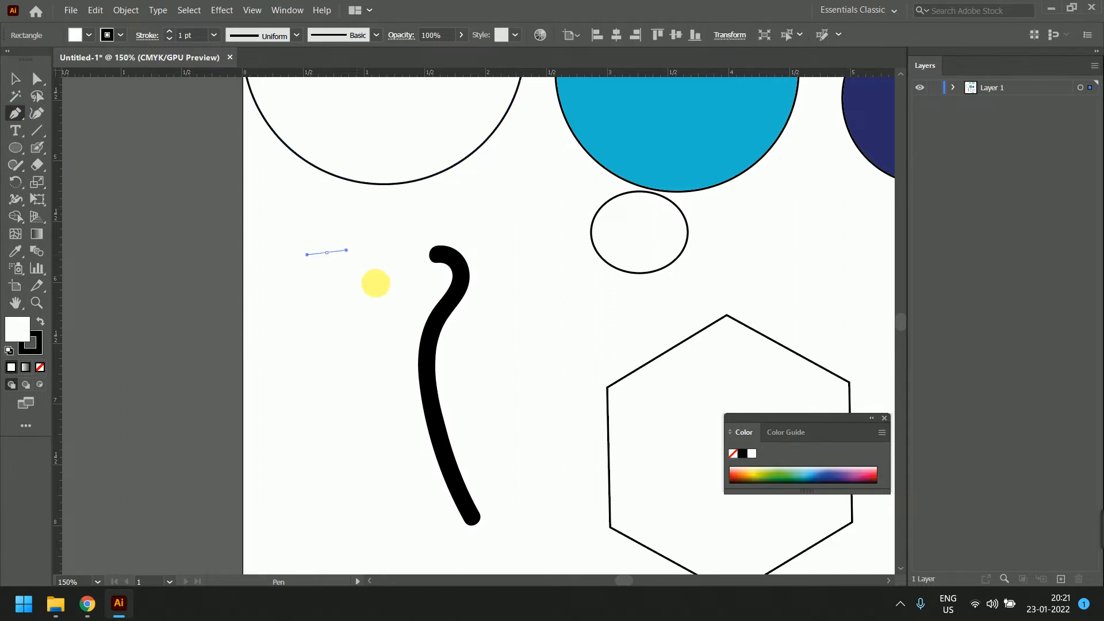
drag(365, 296, 354, 446)
click(342, 396)
click(433, 536)
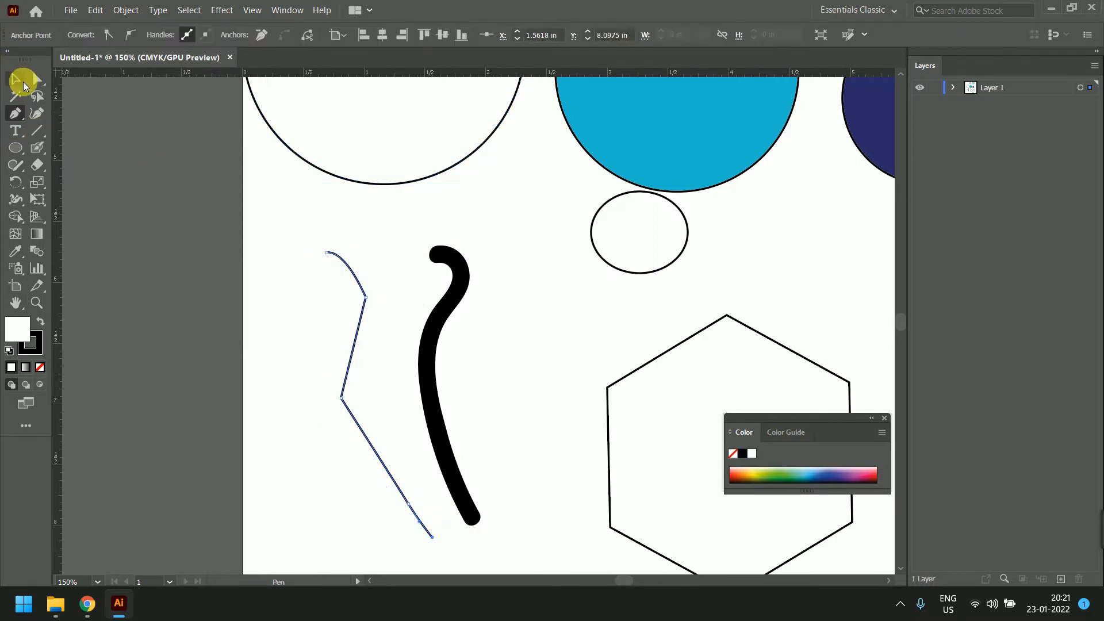
click(17, 79)
click(237, 267)
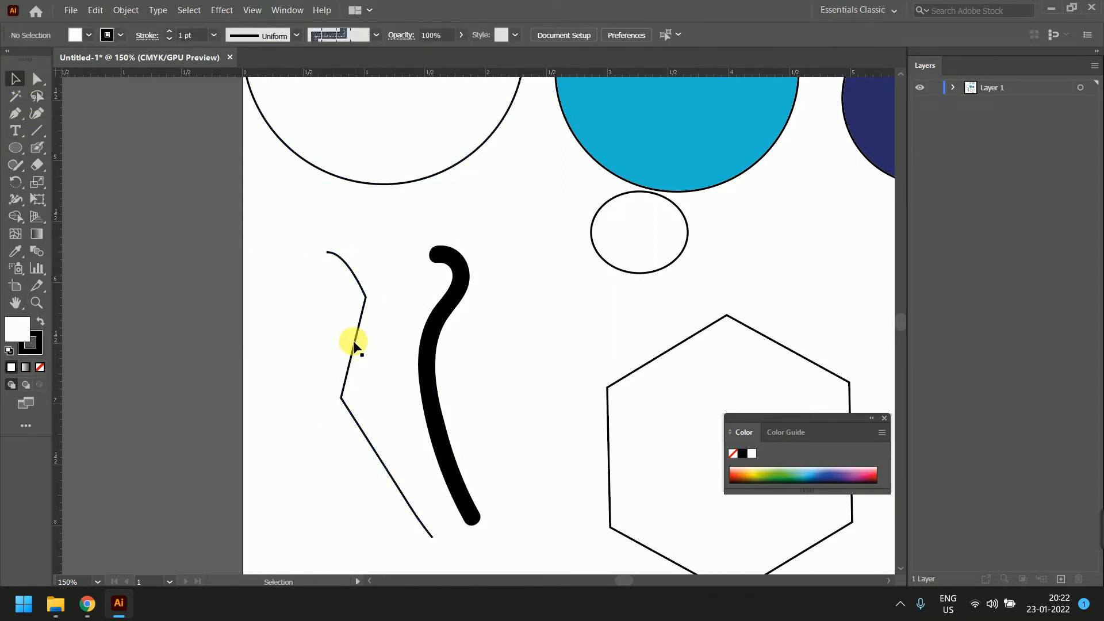
- Set the Pen path's stroke weight to 9 pt
click(367, 306)
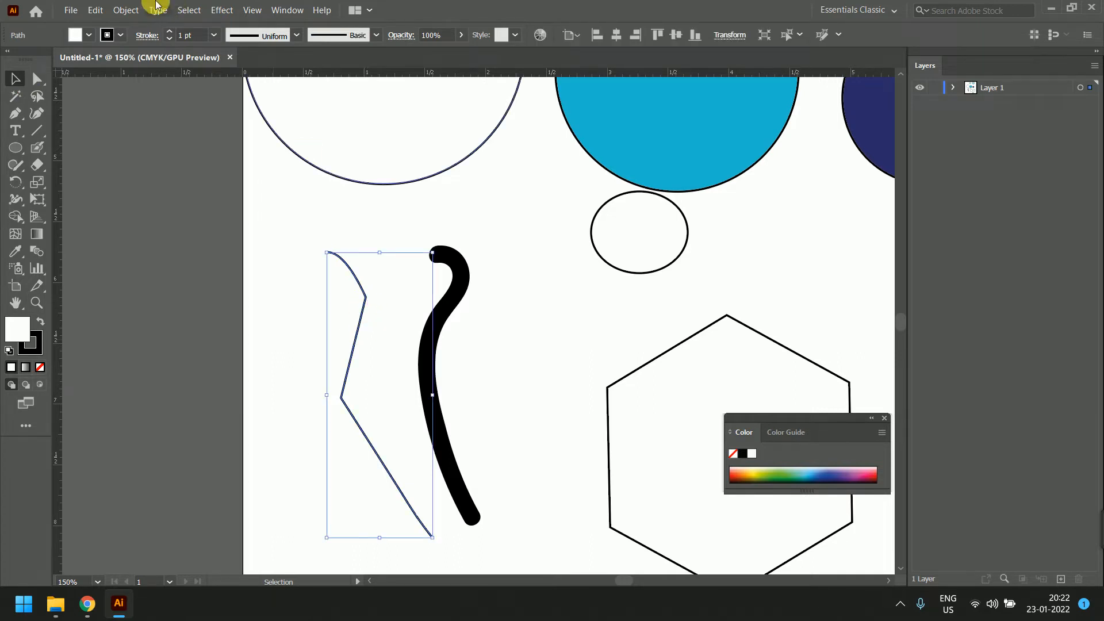
click(212, 37)
click(241, 225)
click(481, 296)
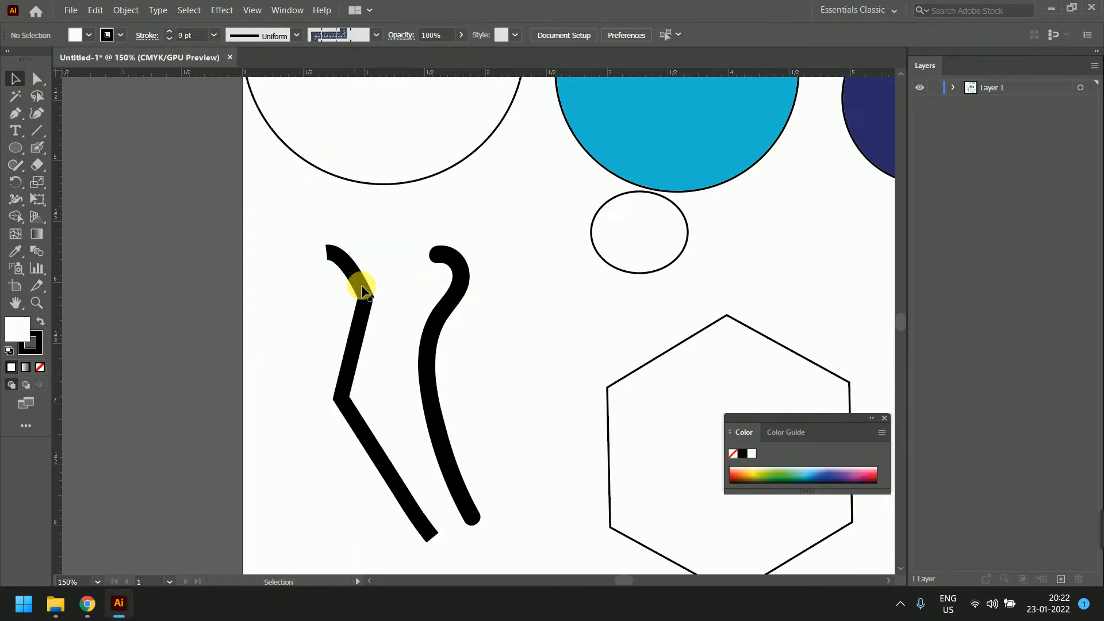
- Compare the Pen path's center line with the outline anchor points of the Blob Brush stroke
click(364, 292)
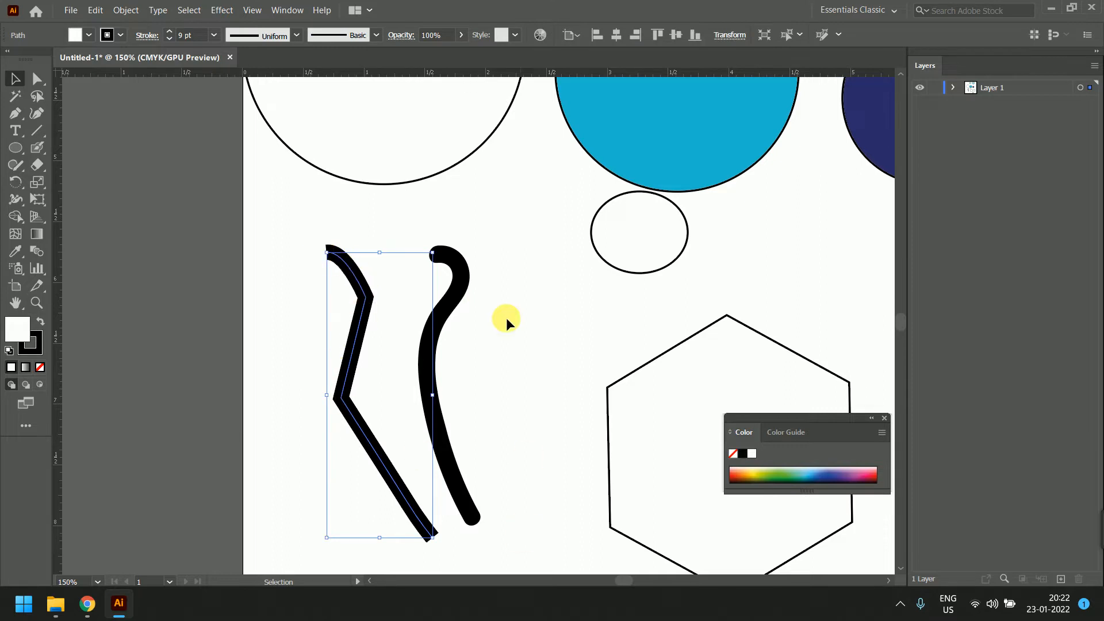
click(447, 257)
click(37, 79)
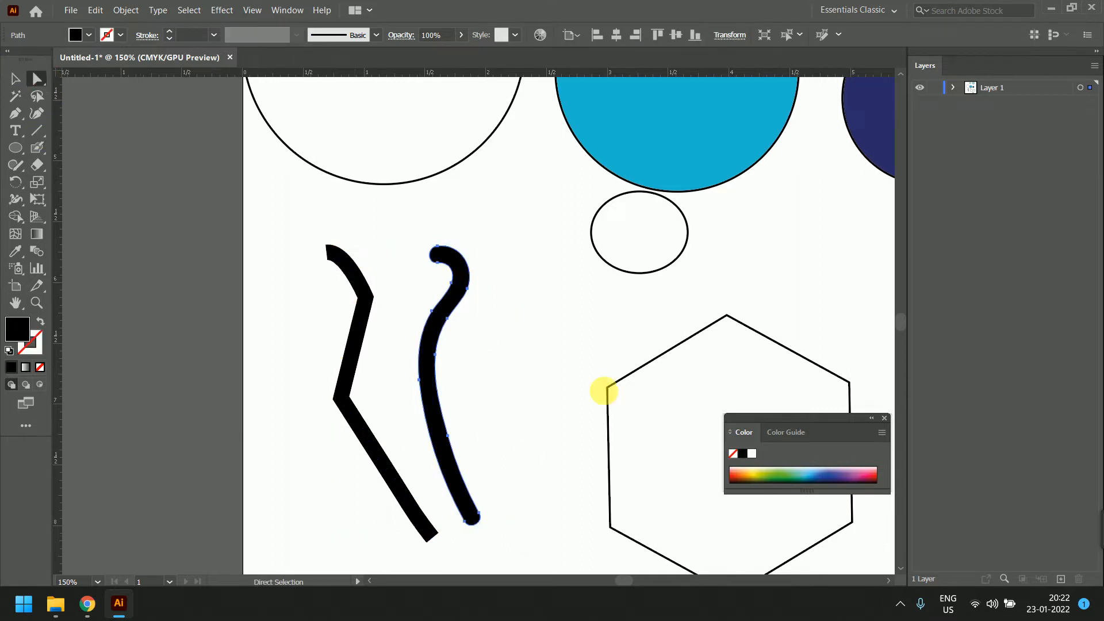
- Try painting a long vertical Paintbrush stroke between the blob stroke and the large hexagon, and undo it
mouse_move(37, 148)
mouse_down()
mouse_move(113, 163)
mouse_move(115, 151)
mouse_up()
mouse_move(515, 236)
mouse_down()
mouse_move(556, 279)
mouse_move(568, 524)
mouse_up()
key(ctrl+z)
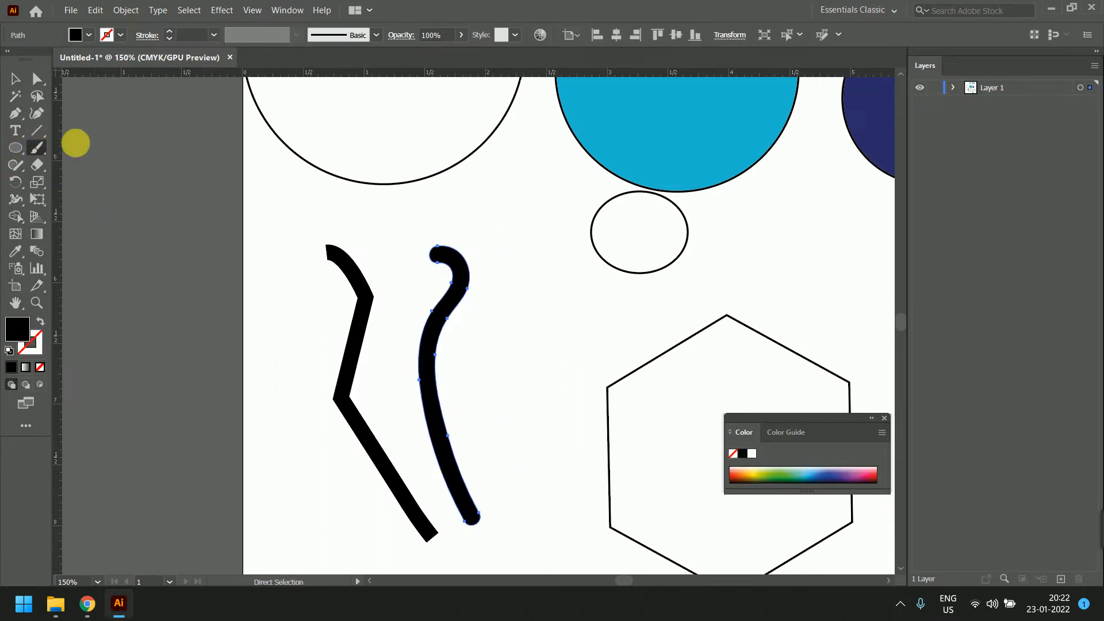
- Paint a curved vertical Blob Brush stroke between the existing blob stroke and the large hexagon, and select it with Direct Selection
drag(36, 147, 109, 164)
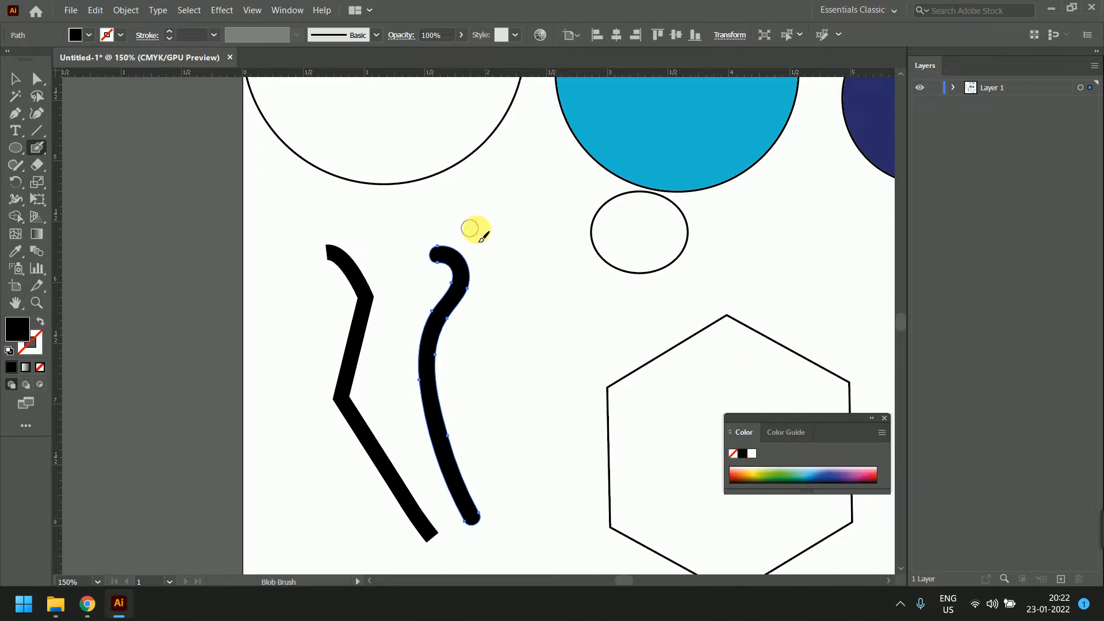
mouse_move(476, 230)
mouse_down()
mouse_move(533, 285)
mouse_move(577, 523)
mouse_up()
click(36, 79)
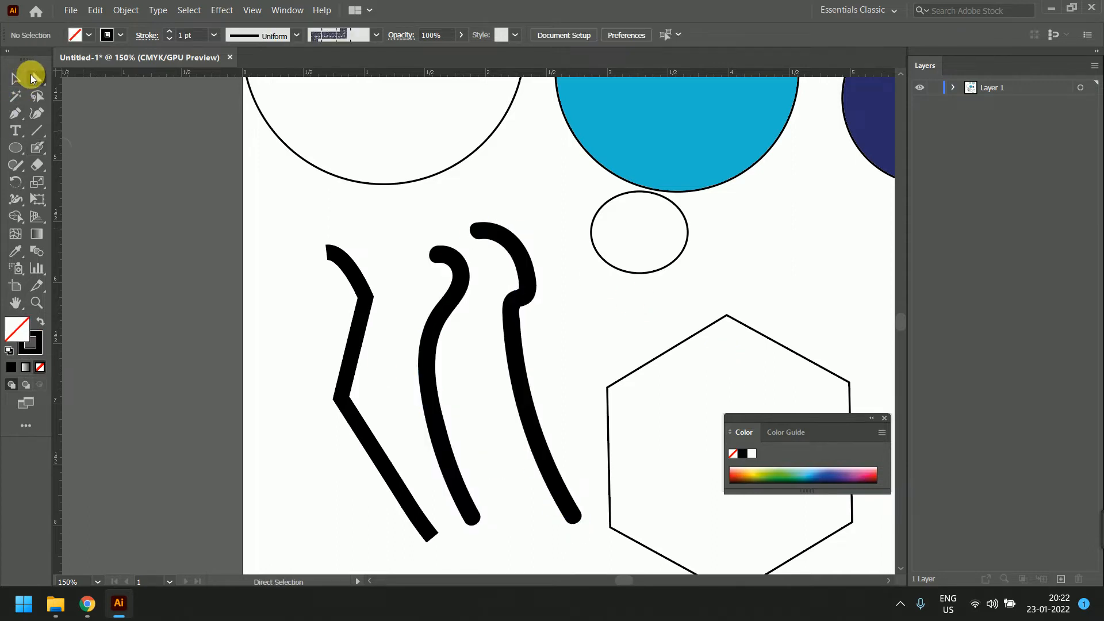
click(529, 283)
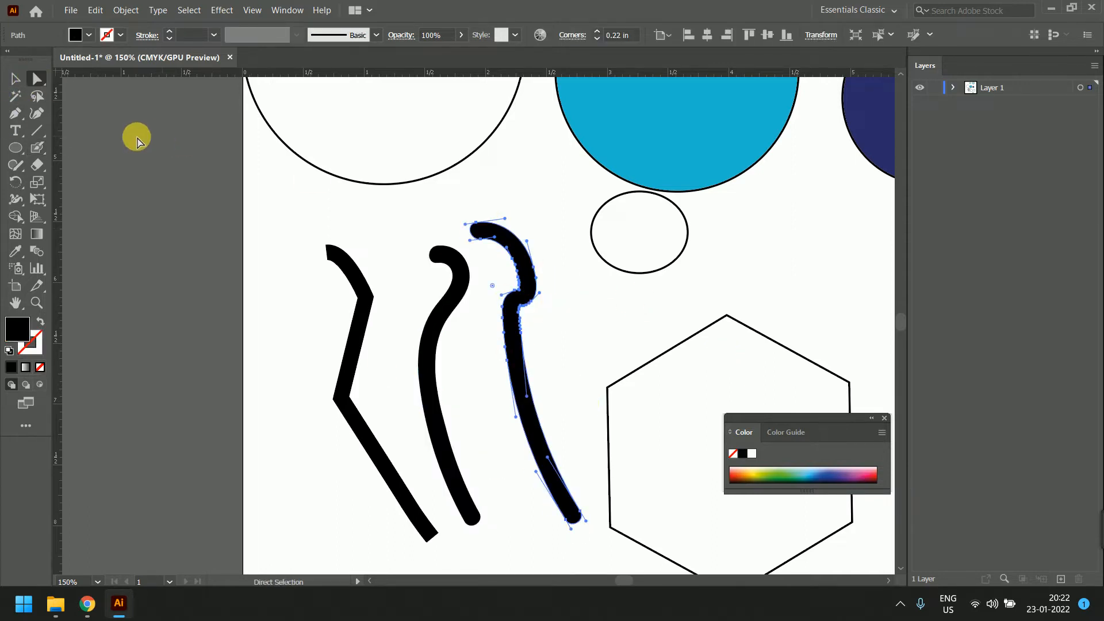
- Show the Symbols panel, move it clear of the strokes, and paint a short diagonal denim Paintbrush stroke beside the small ellipse
drag(38, 147, 92, 147)
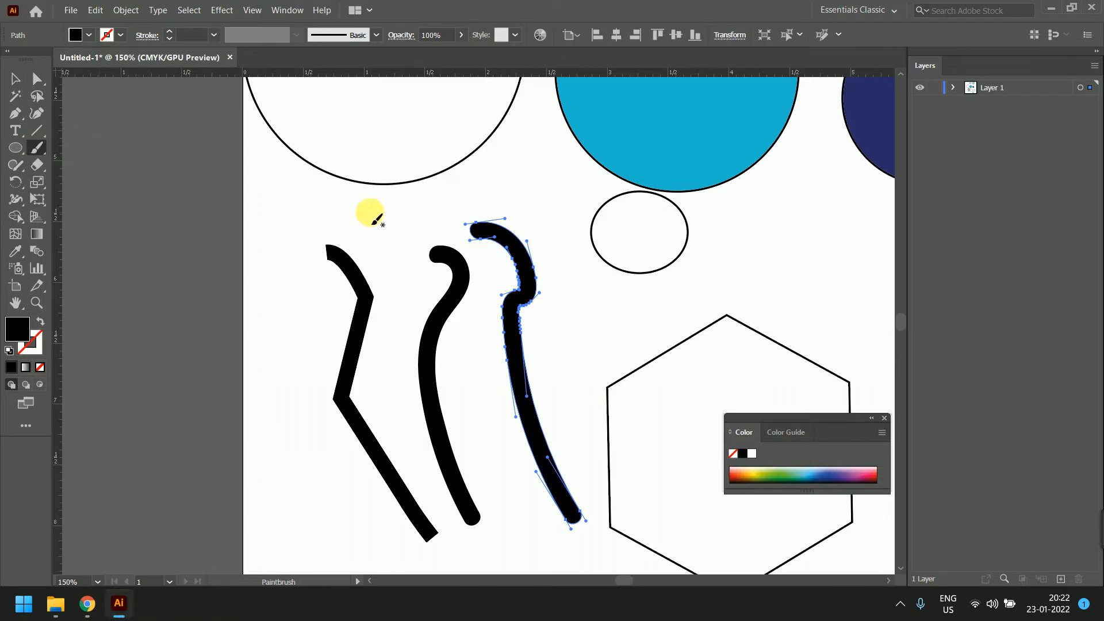
click(283, 12)
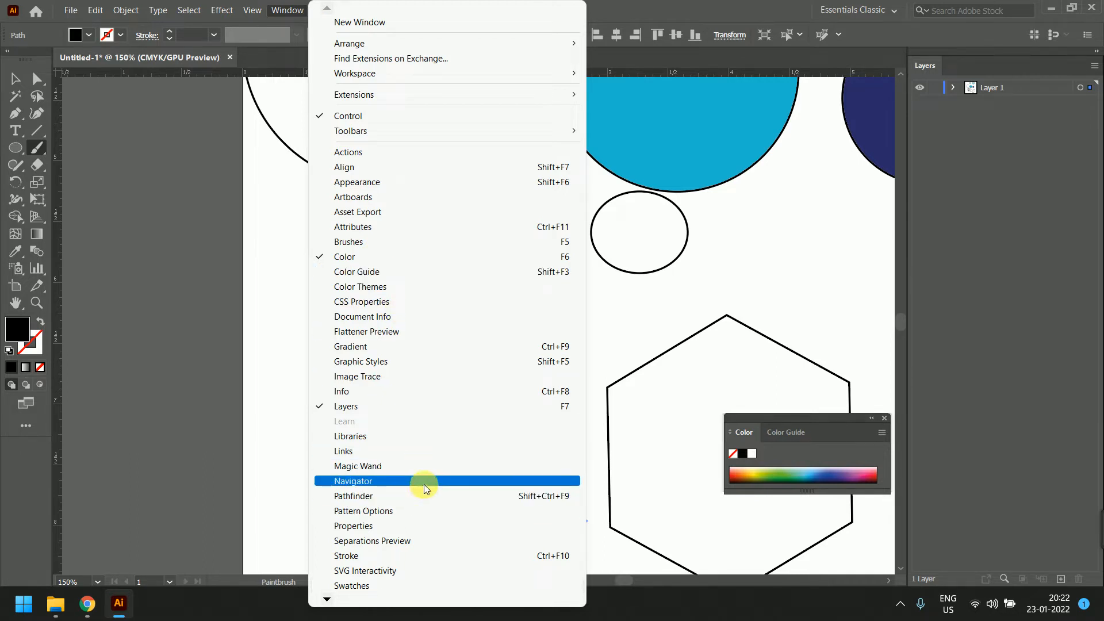
mouse_move(377, 598)
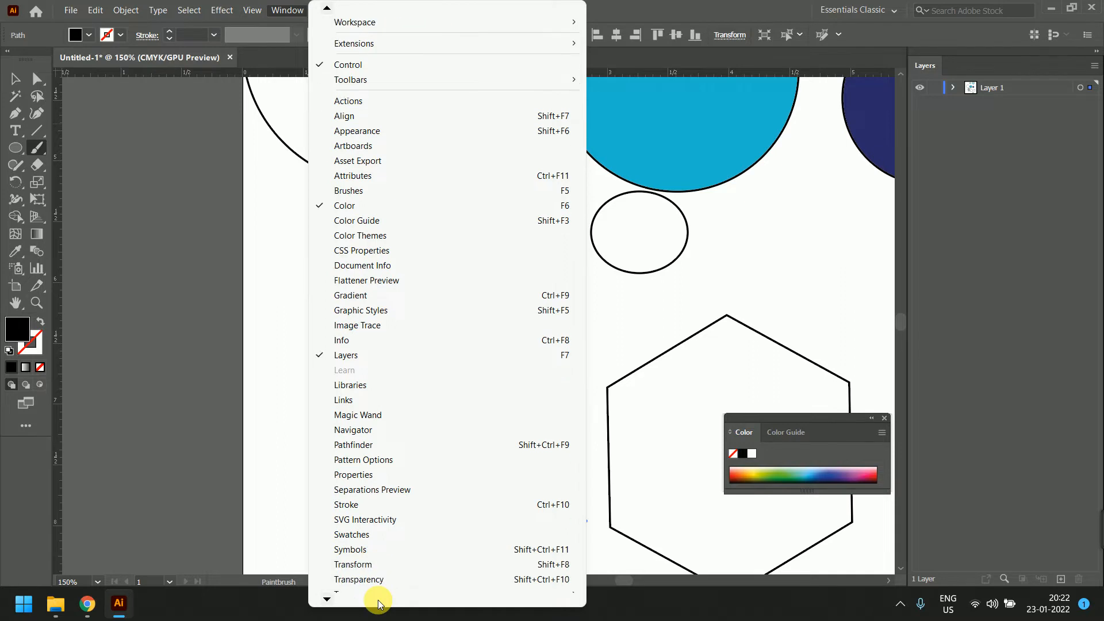
click(399, 509)
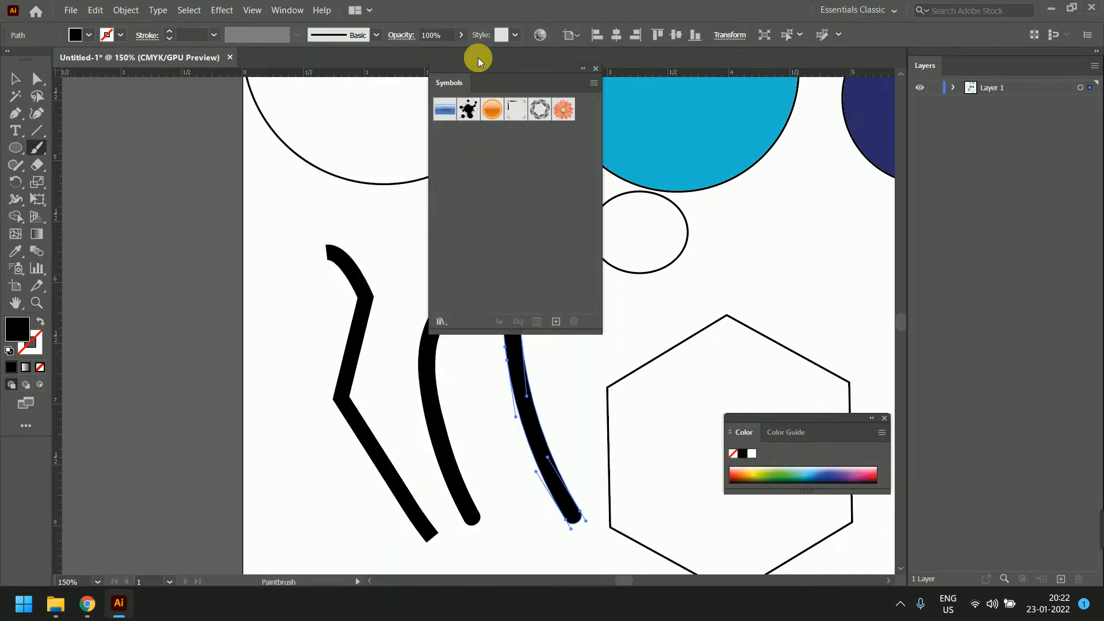
drag(479, 77, 815, 169)
drag(538, 172, 570, 199)
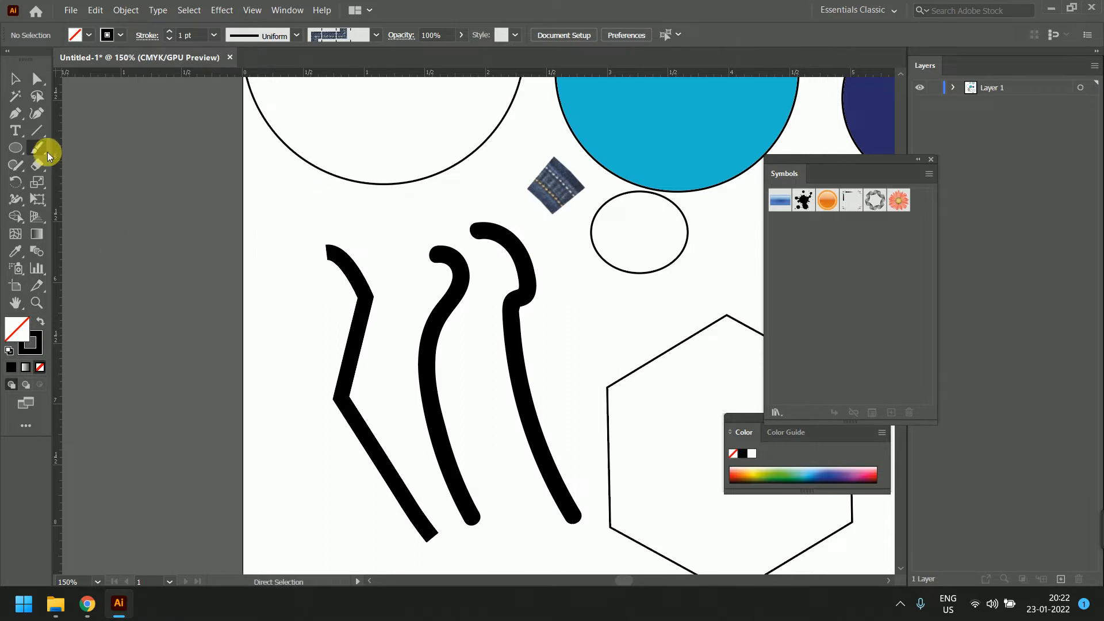
- Paint a long, nearly vertical Paintbrush stroke with the denim pattern brush along the outer side of the Pen path
click(374, 35)
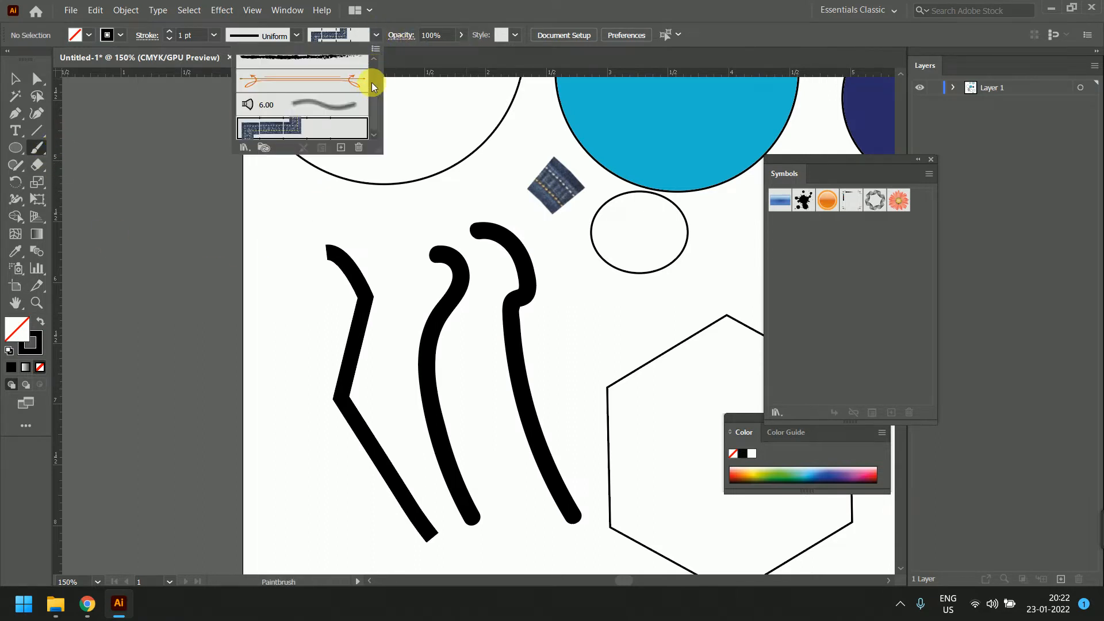
mouse_move(377, 108)
mouse_down()
mouse_move(376, 71)
mouse_move(375, 119)
mouse_up()
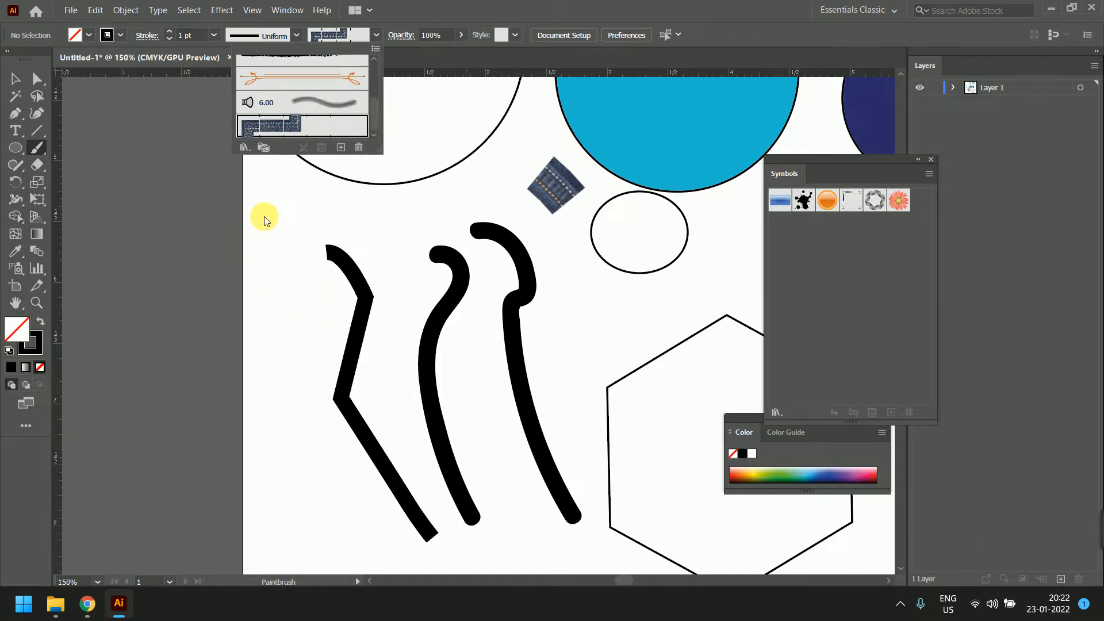
click(283, 190)
mouse_move(309, 173)
mouse_down()
mouse_move(303, 493)
mouse_move(280, 604)
mouse_up()
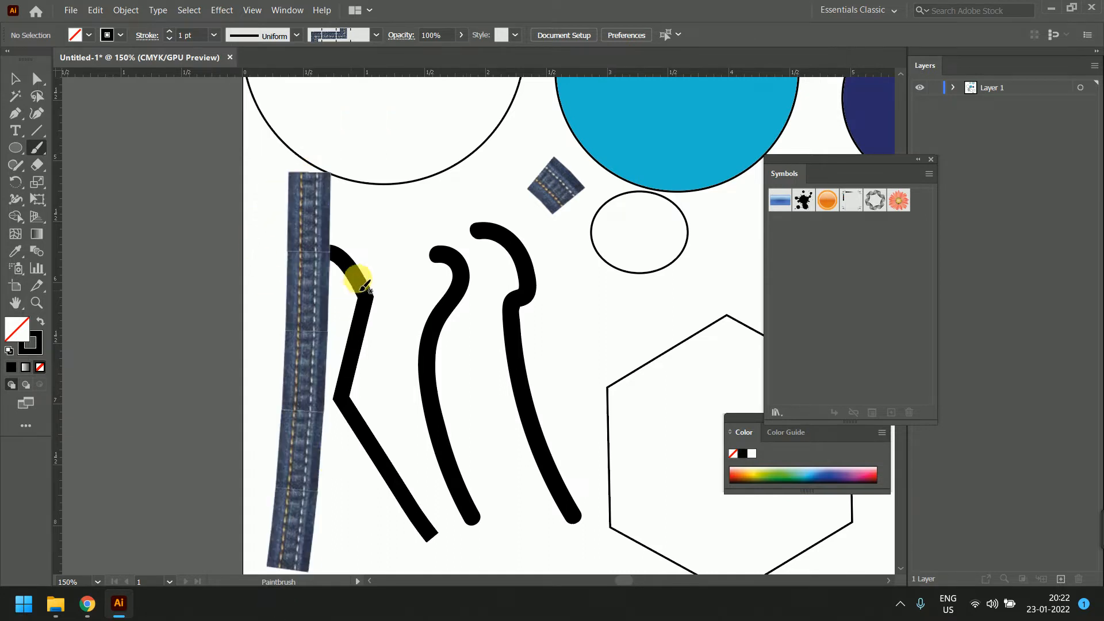
- Paint a long vertical and a short diagonal stroke with the rough charcoal brush near the large hexagon, and close the Symbols panel
scroll(362, 284, down, 2)
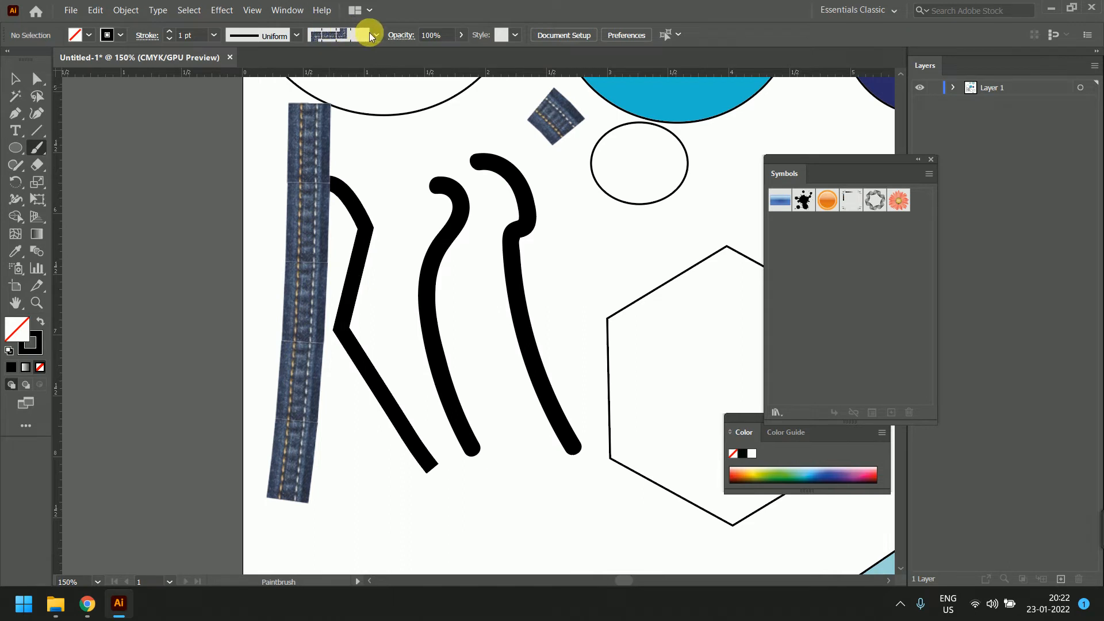
click(372, 35)
scroll(374, 98, up, 5)
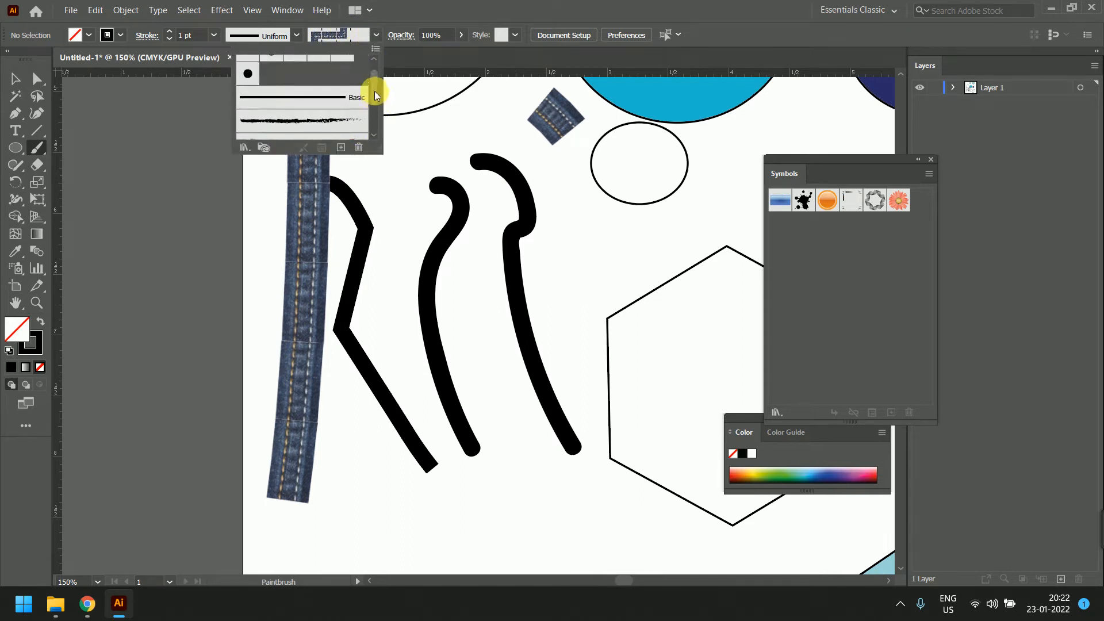
click(342, 144)
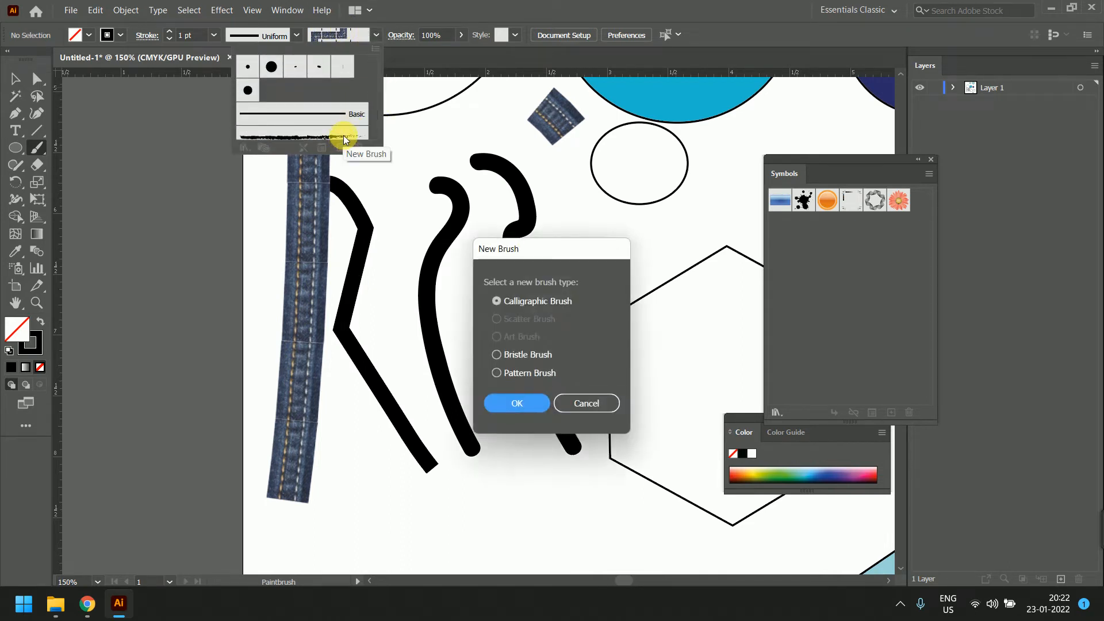
key(Escape)
click(341, 135)
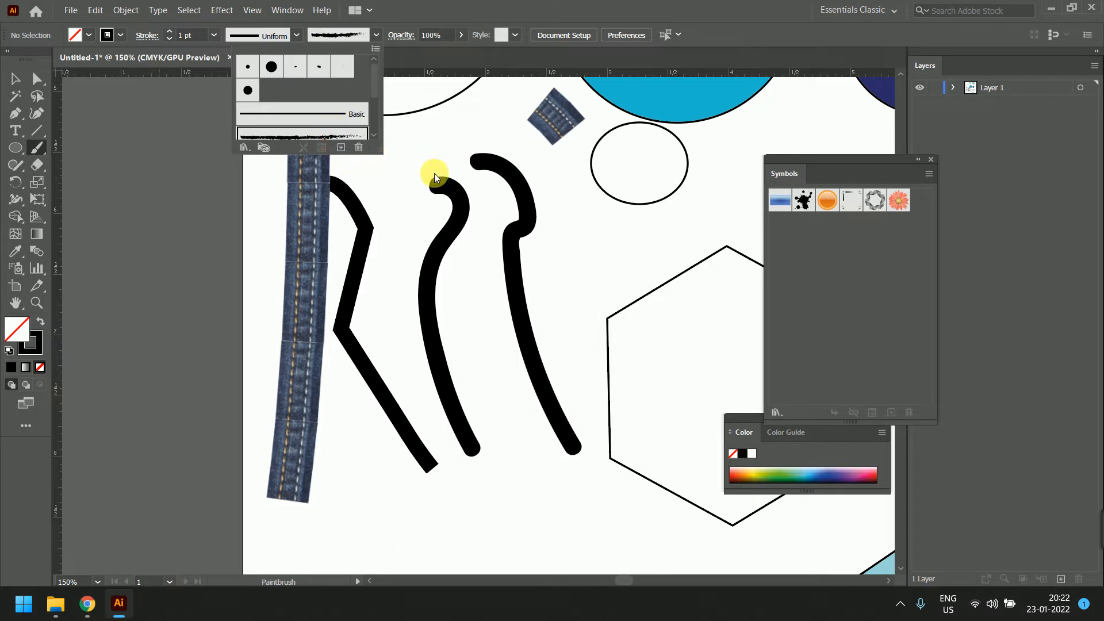
drag(566, 168, 585, 411)
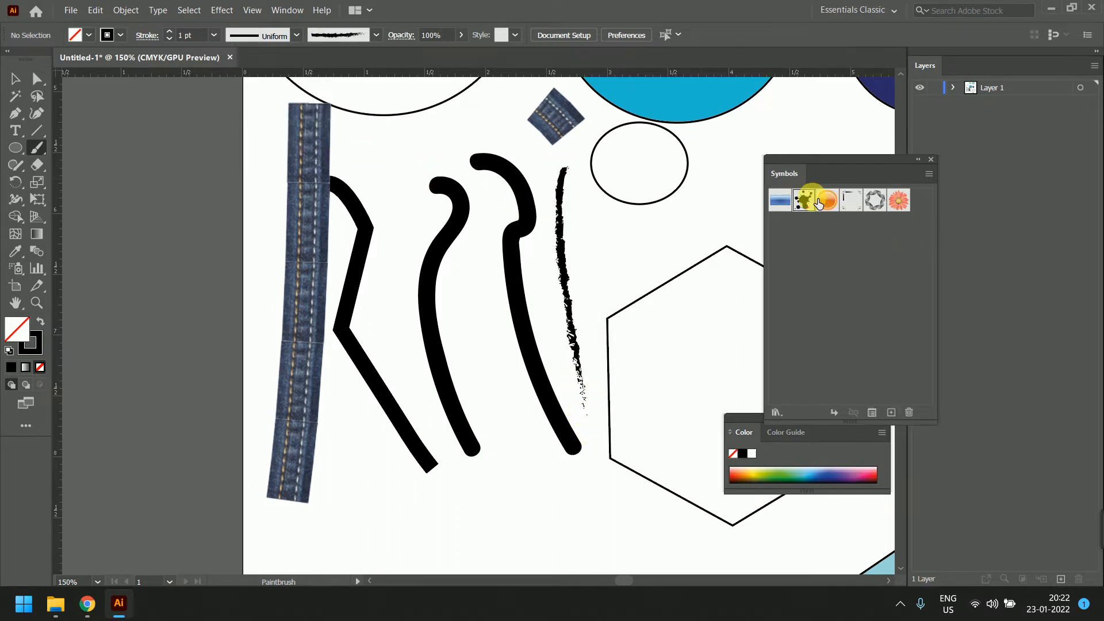
drag(620, 217, 650, 298)
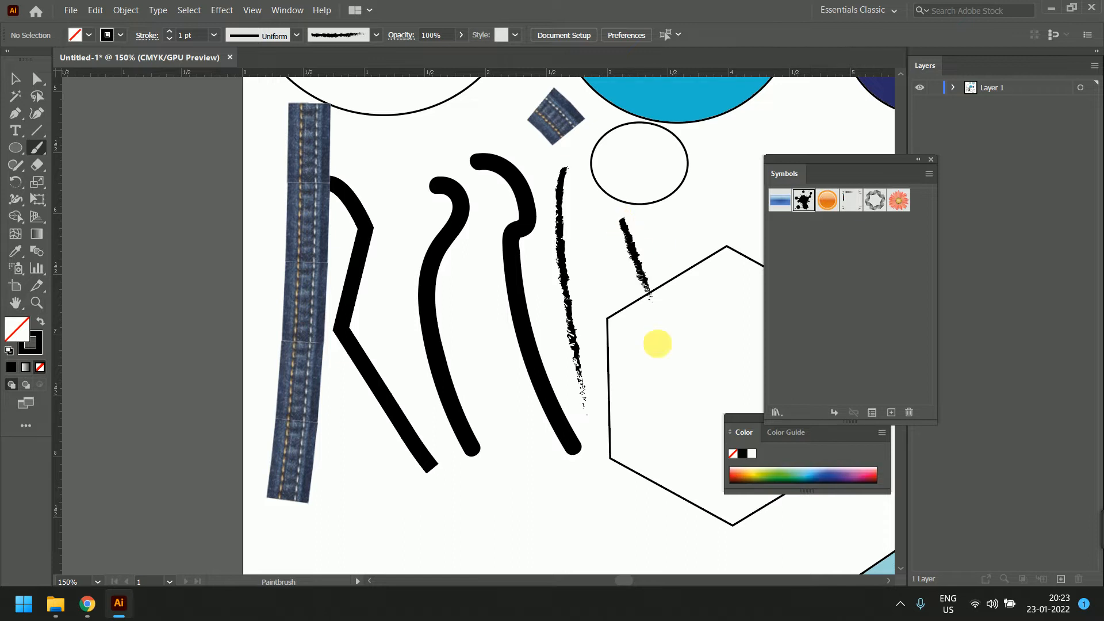
click(931, 160)
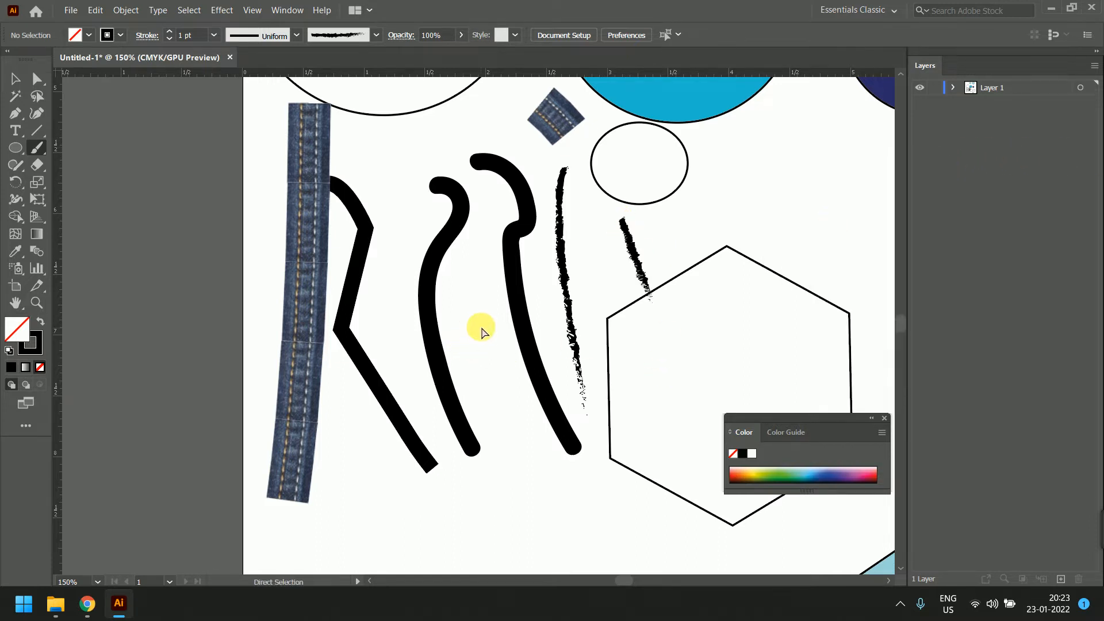
scroll(486, 317, right, 1)
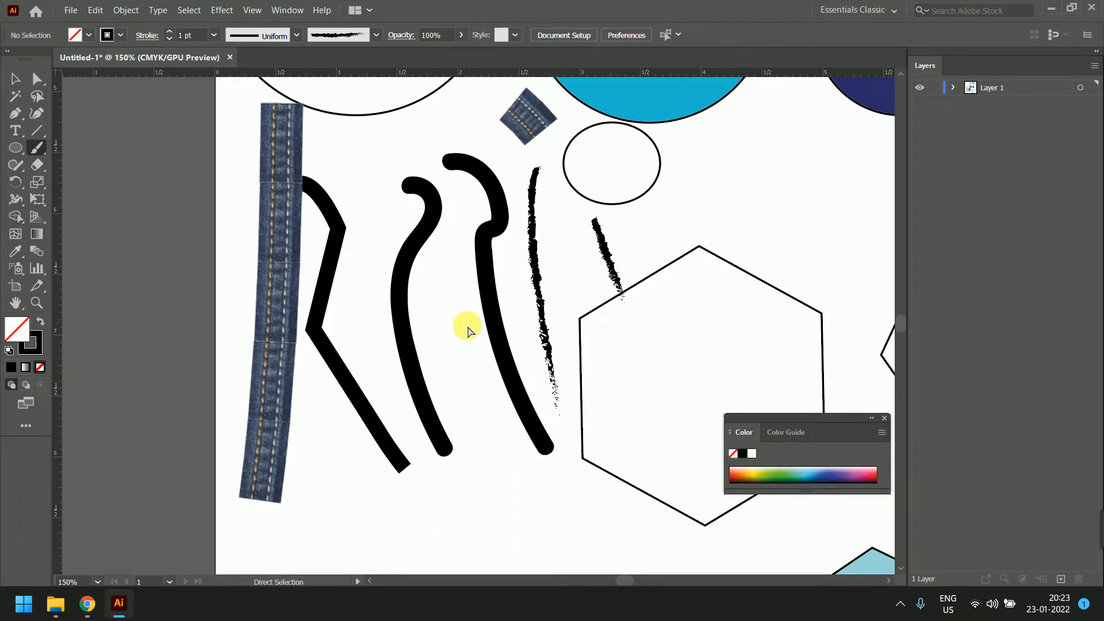
right_click(38, 149)
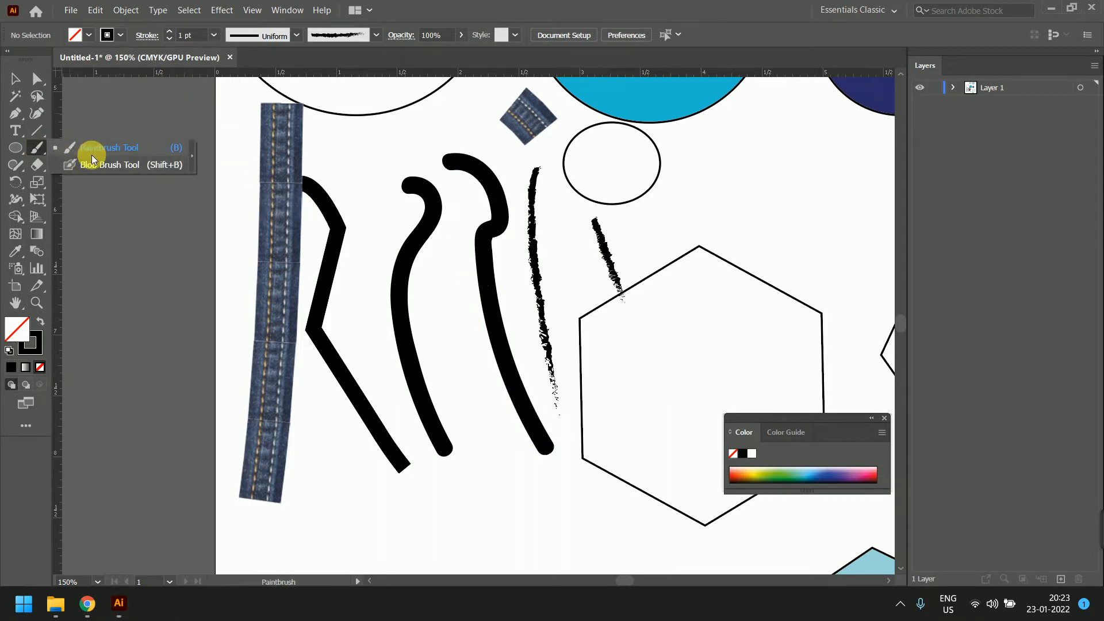
click(102, 154)
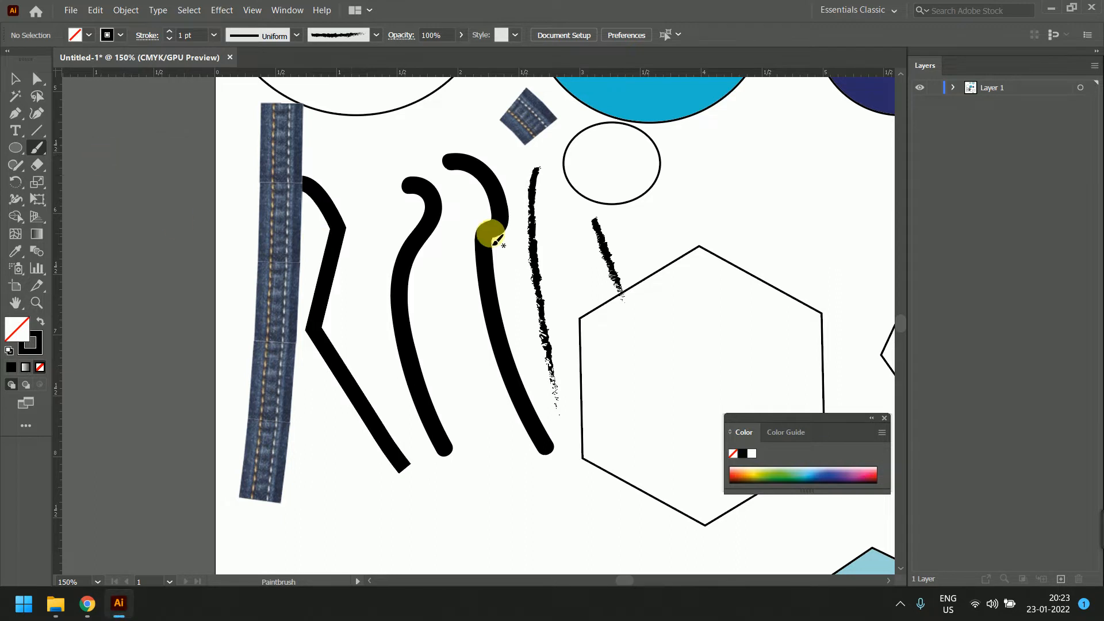
click(25, 168)
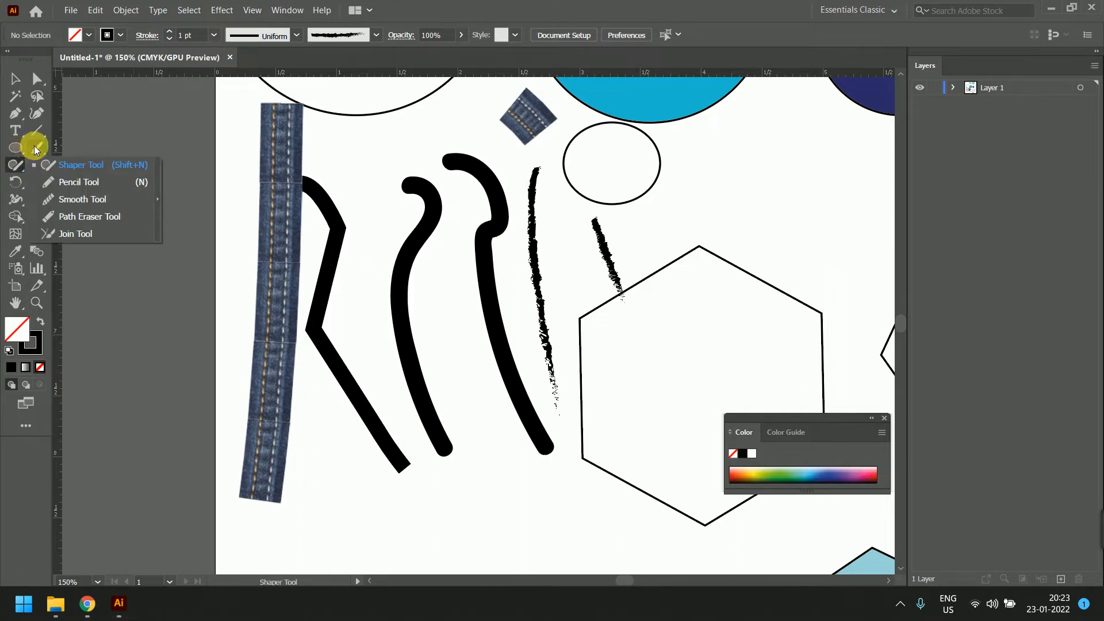
click(39, 146)
click(20, 152)
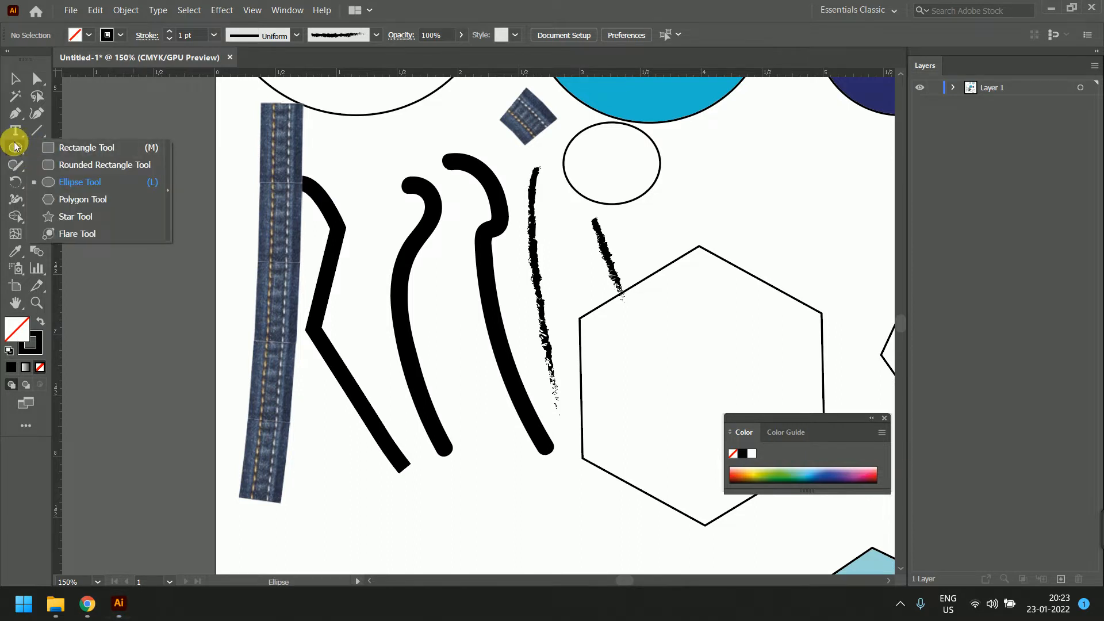
click(18, 144)
click(39, 144)
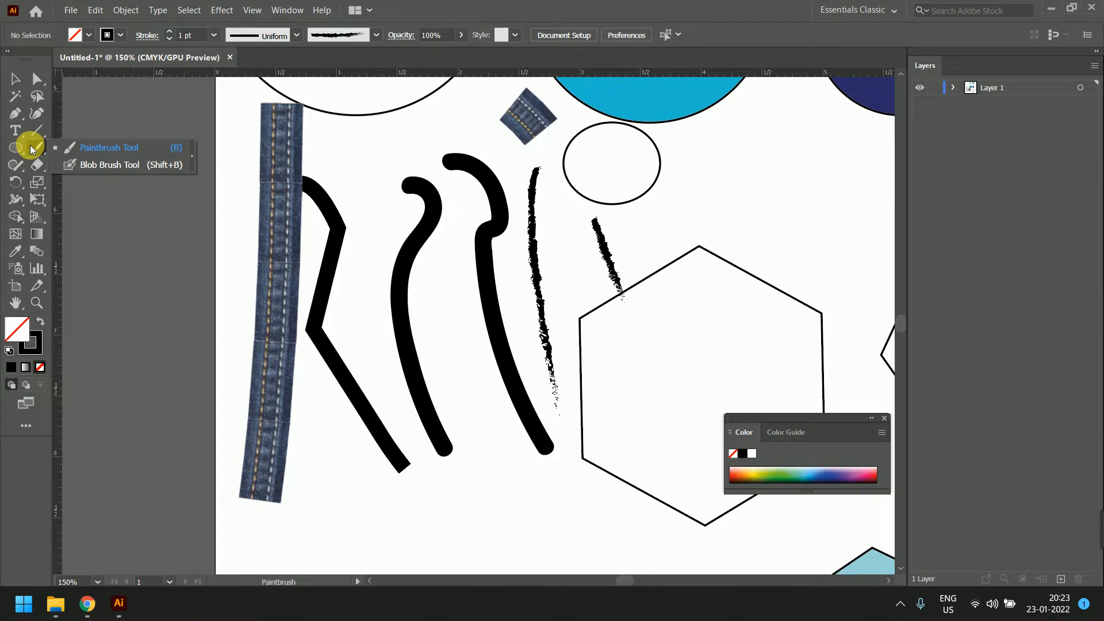
mouse_move(31, 150)
mouse_down()
mouse_move(86, 174)
mouse_move(93, 149)
mouse_up()
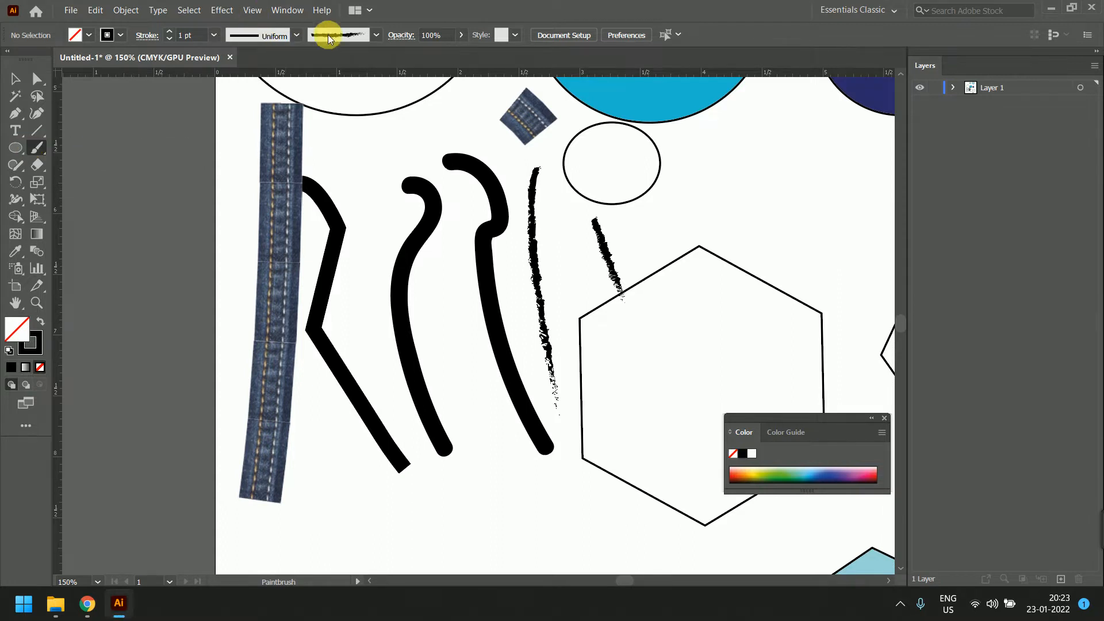
- Move the long denim stroke sideways so that it overlaps the Pen path
click(37, 79)
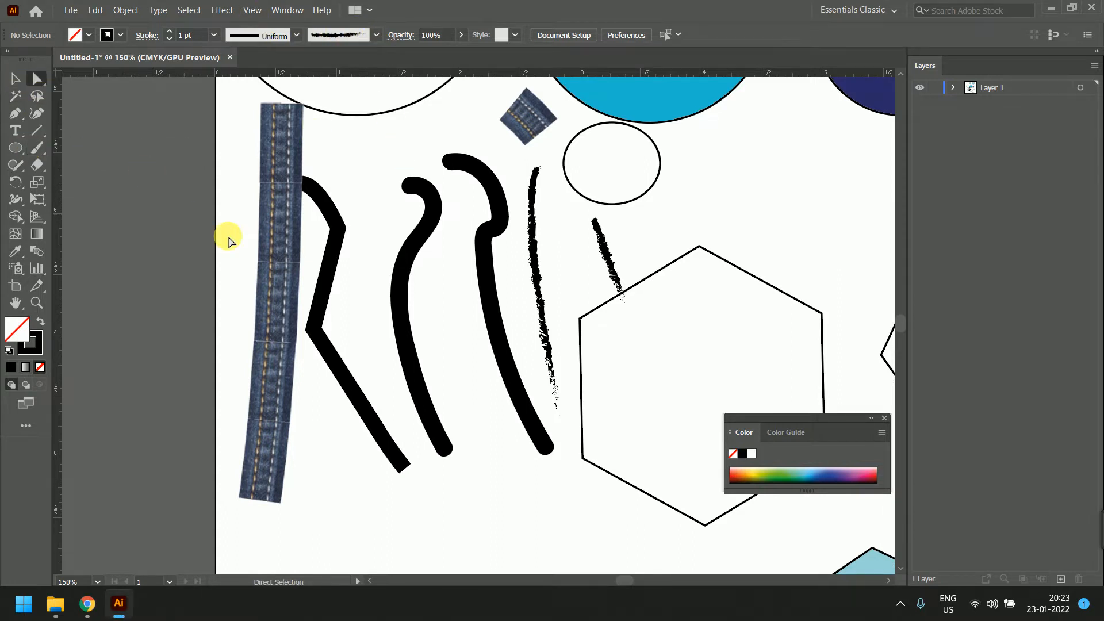
click(283, 242)
drag(283, 241, 347, 240)
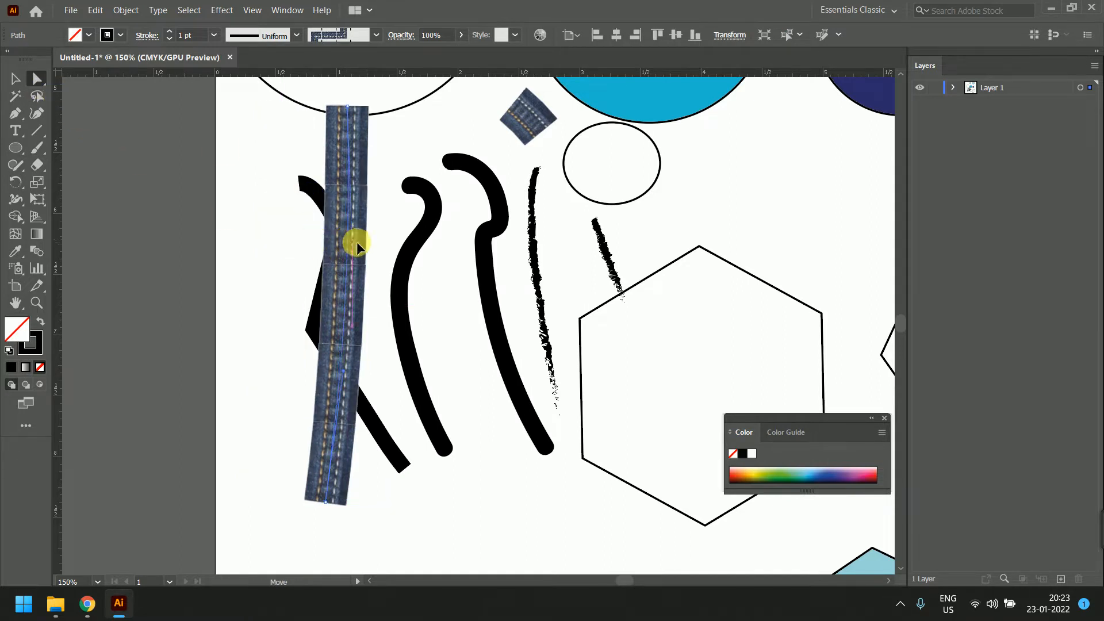
- Bend the long denim stroke into an S-curve by adjusting the direction handles of its two end anchor points, and deselect it
drag(378, 209, 380, 209)
click(325, 501)
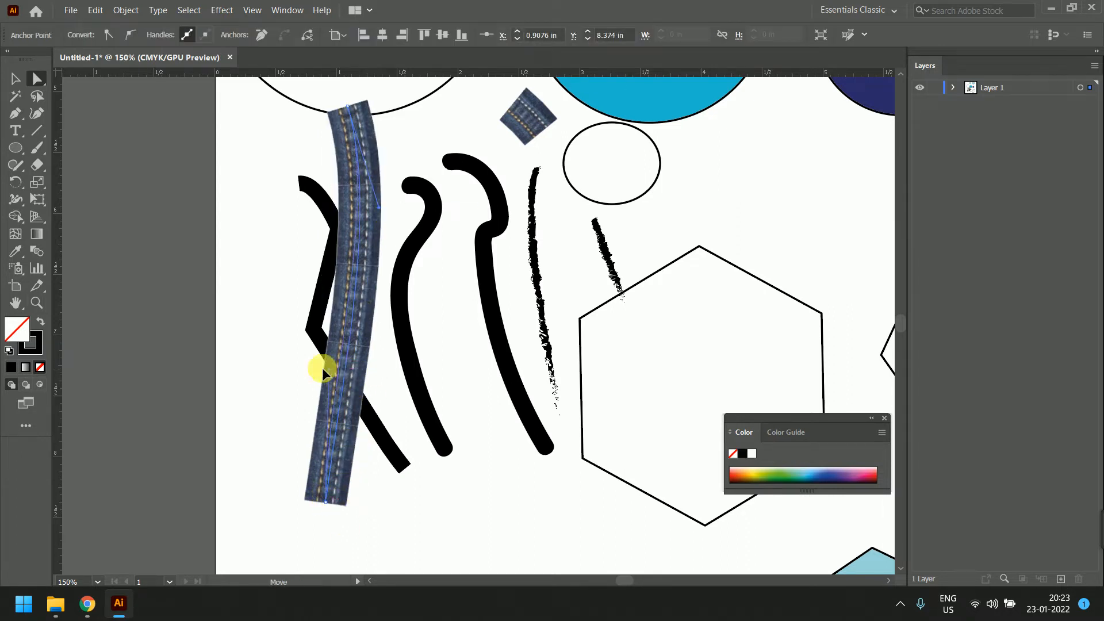
drag(322, 373, 260, 380)
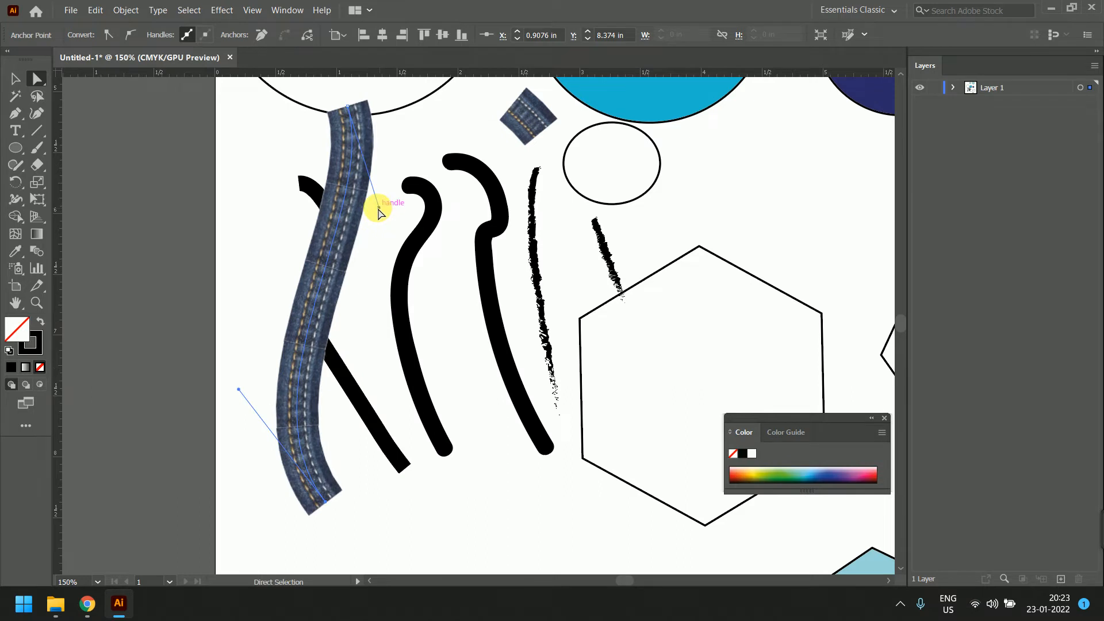
drag(379, 210, 476, 173)
click(485, 496)
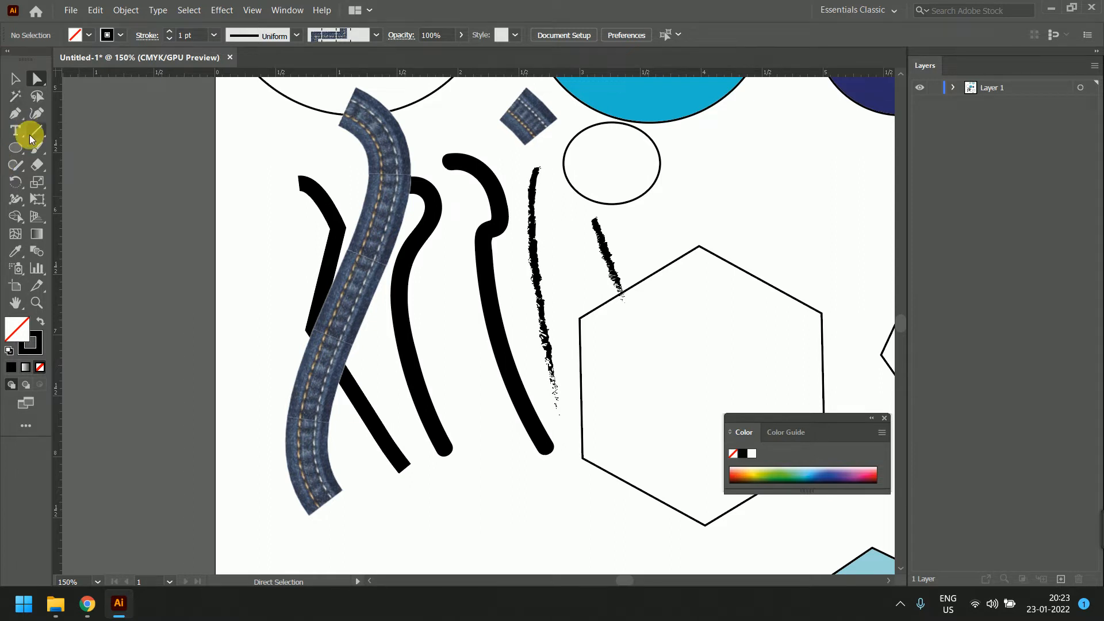
click(25, 146)
click(40, 137)
click(41, 146)
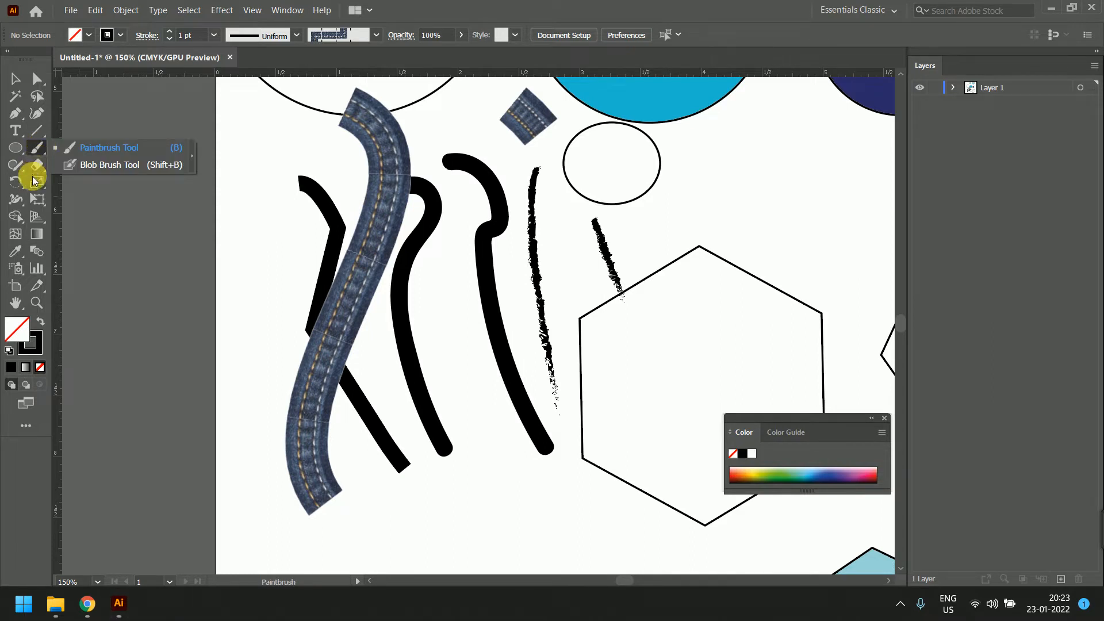
click(20, 164)
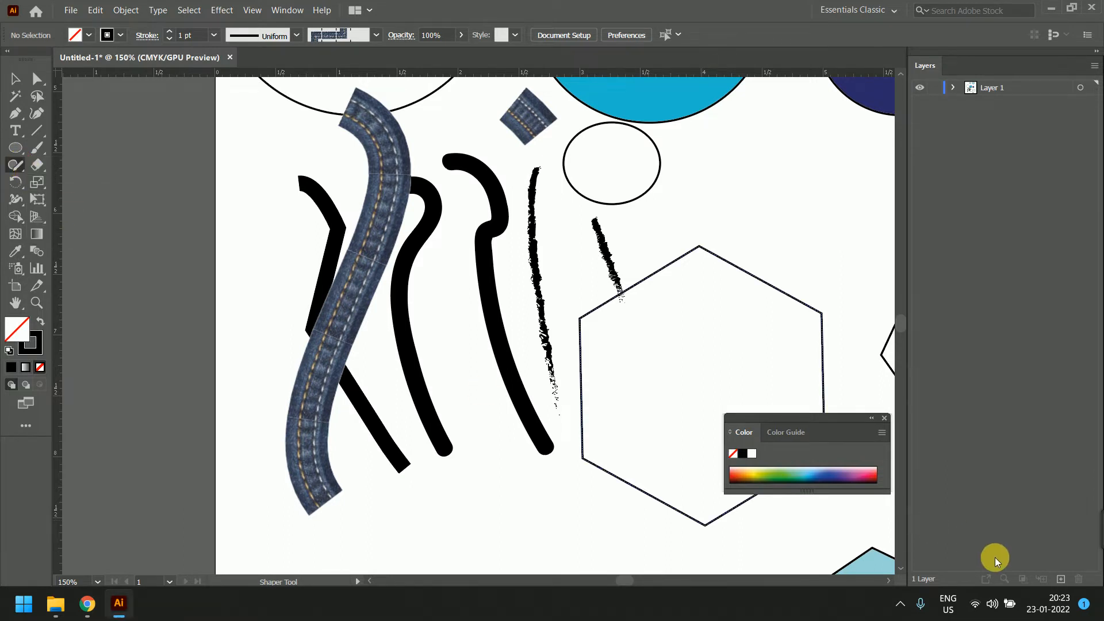
- Switch to Chrome and bring up the ongoing Google Meet call
mouse_move(88, 601)
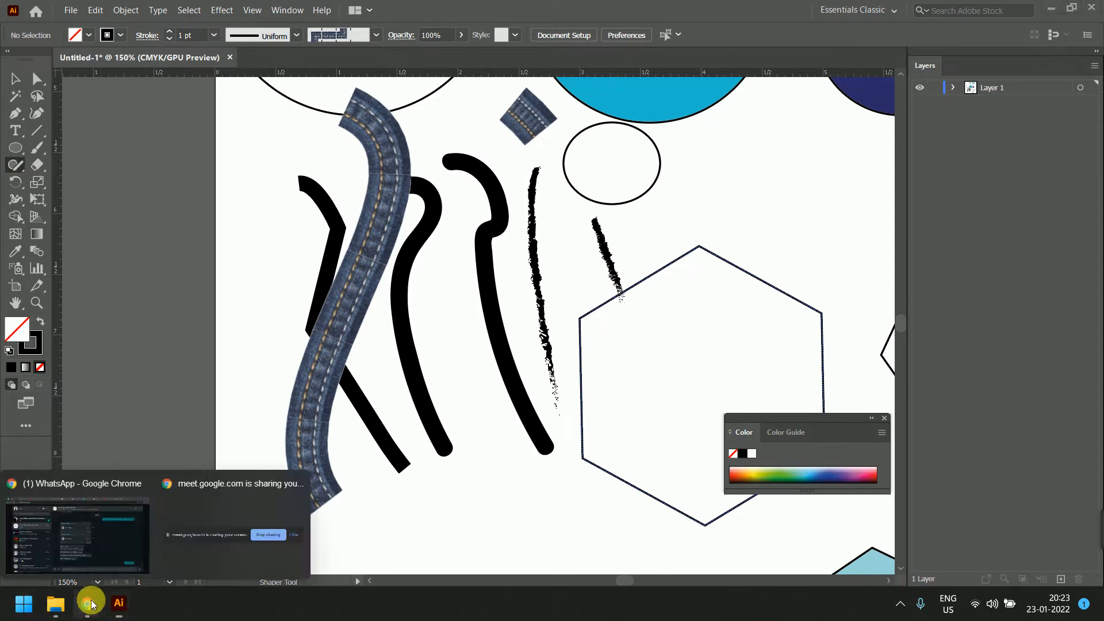
click(119, 536)
click(783, 11)
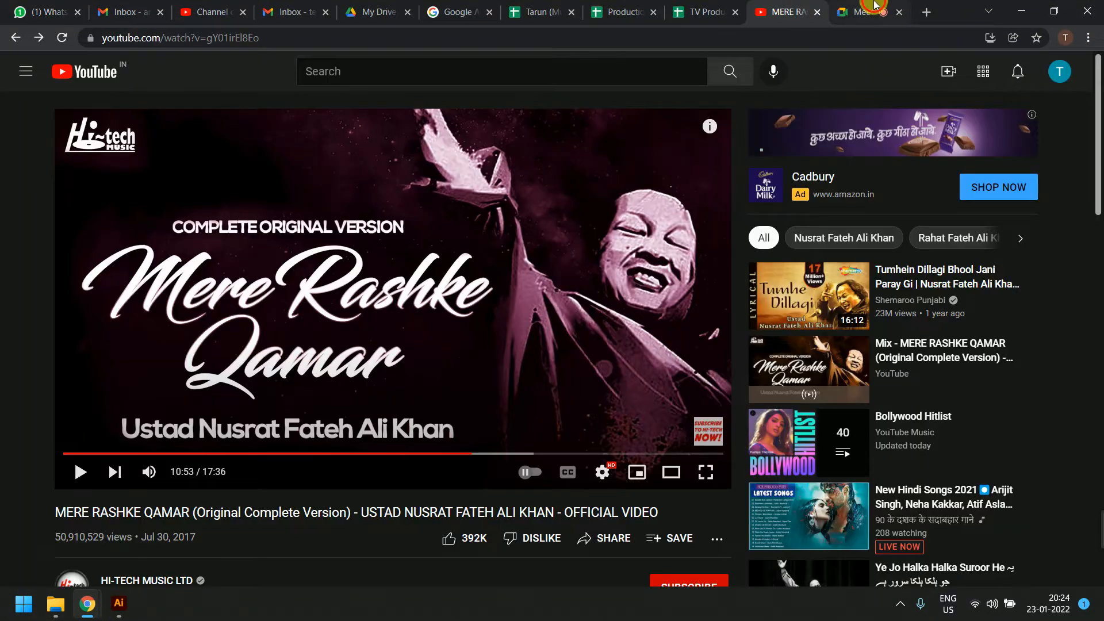
click(861, 11)
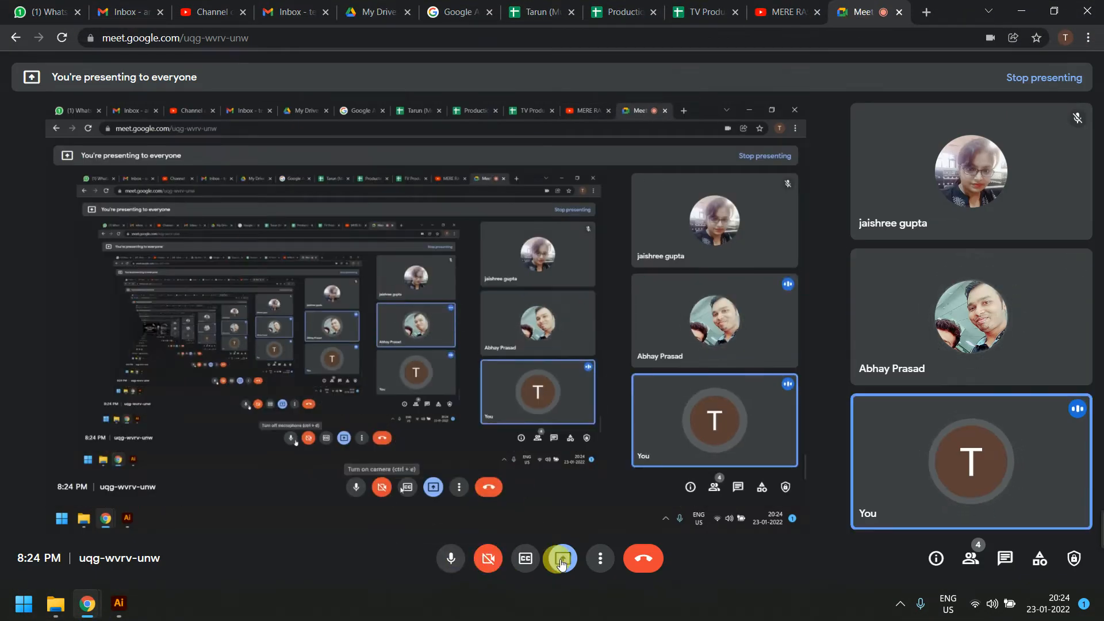
- Stop presenting the screen in the Google Meet call
click(561, 567)
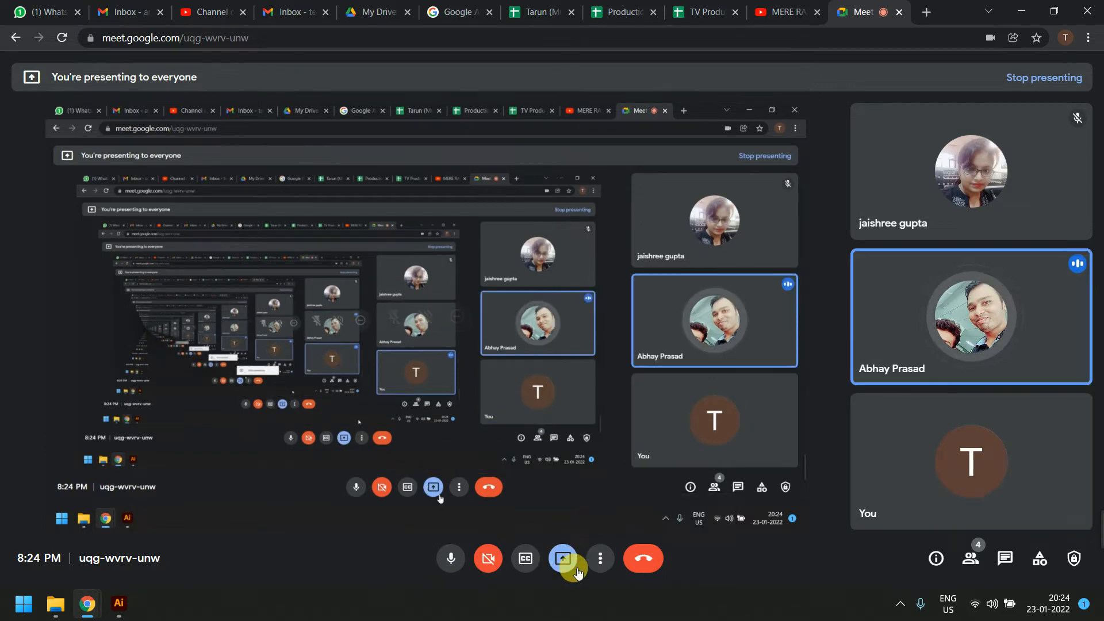
click(593, 523)
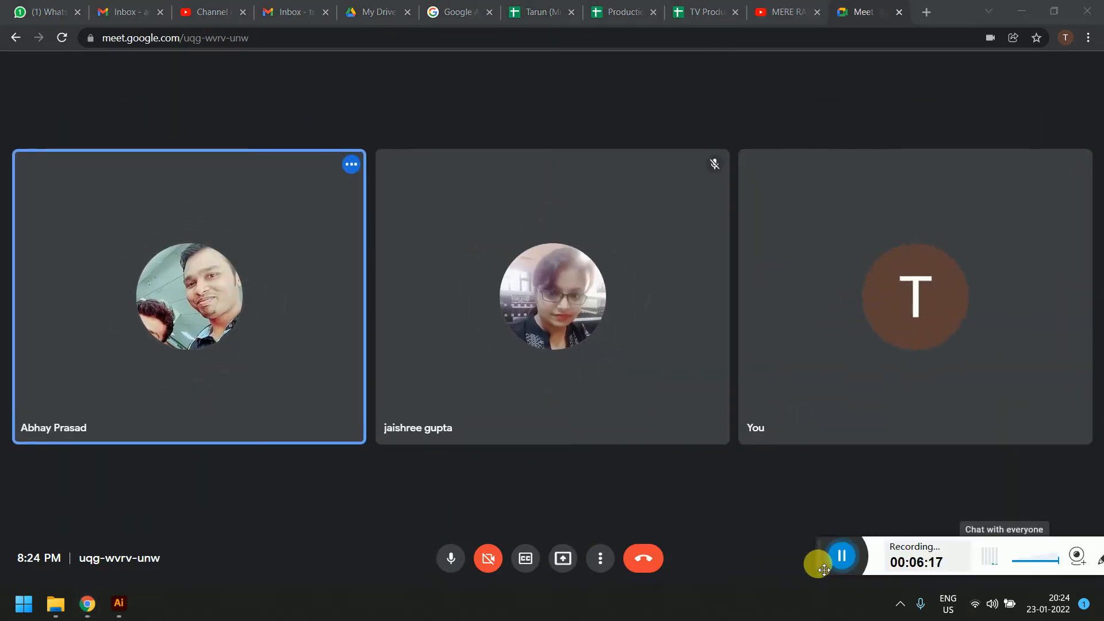
click(840, 560)
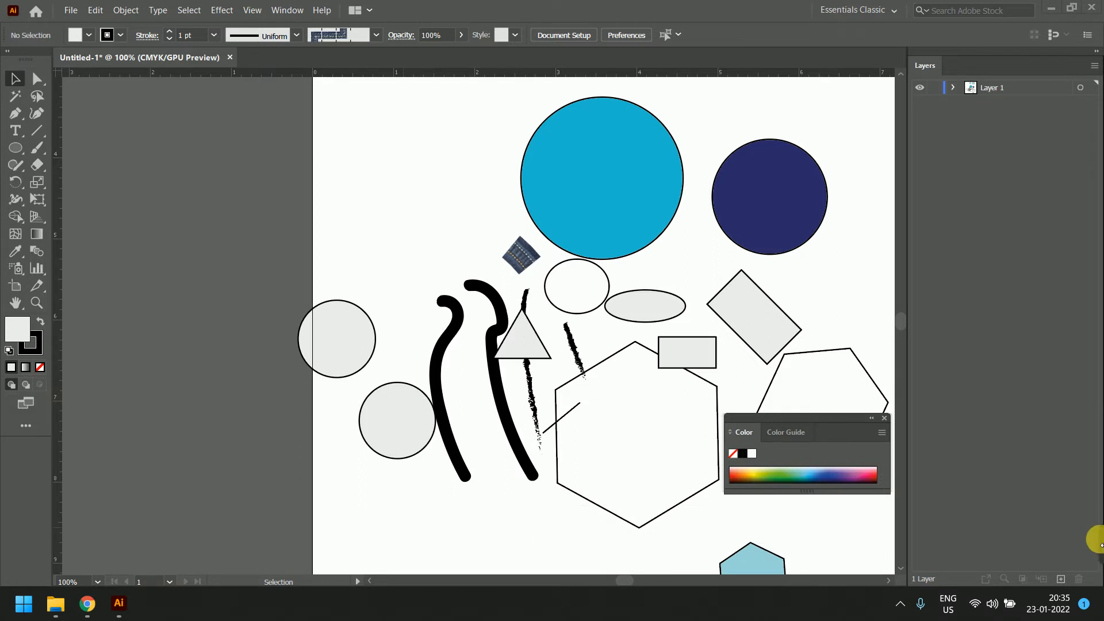
- Draw a flare about 24 in wide with the Flare tool, centred near the artboard's left side above the brush strokes
click(14, 151)
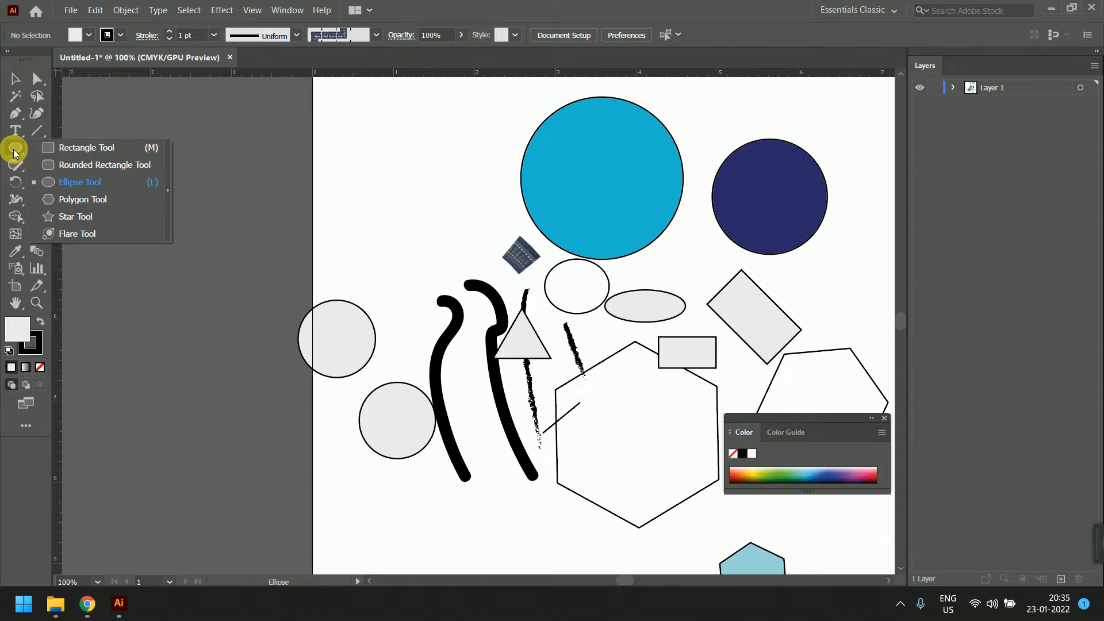
click(63, 233)
drag(382, 147, 542, 338)
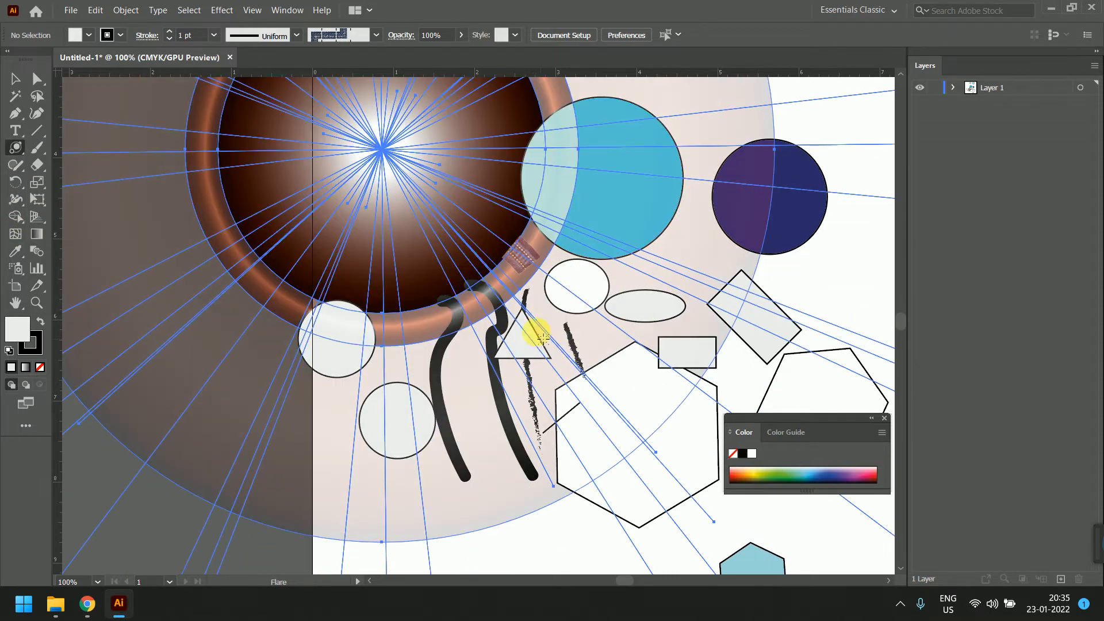
scroll(543, 338, down, 1)
scroll(543, 338, up, 1)
scroll(534, 331, down, 3)
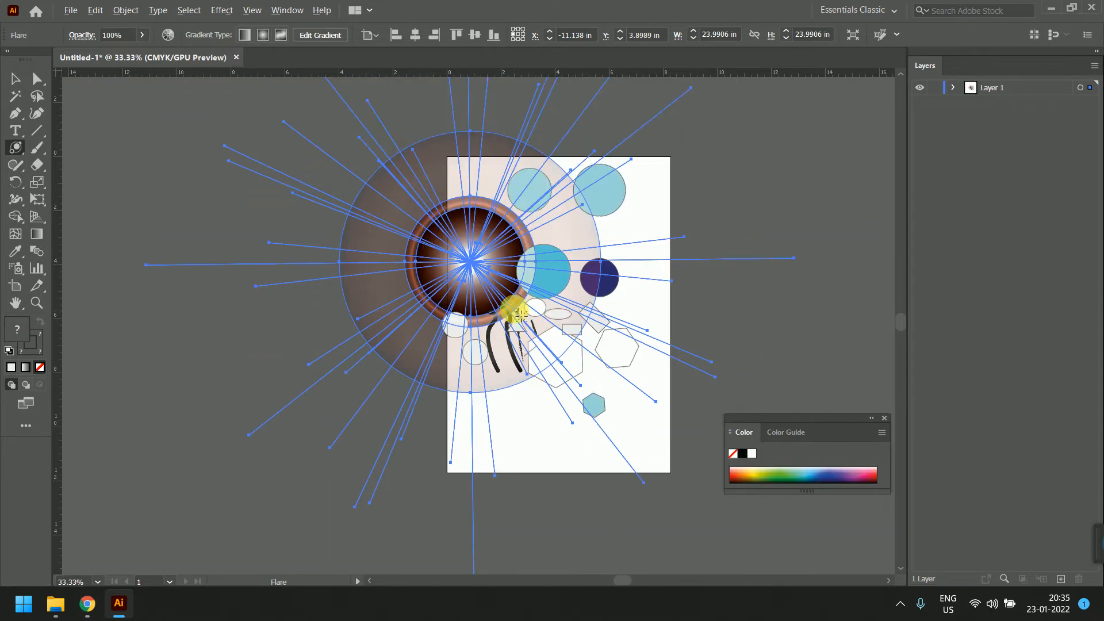
- Try to edit the flare's gradient with the Gradient tool, and return to the Flare tool
click(331, 36)
drag(492, 292, 428, 281)
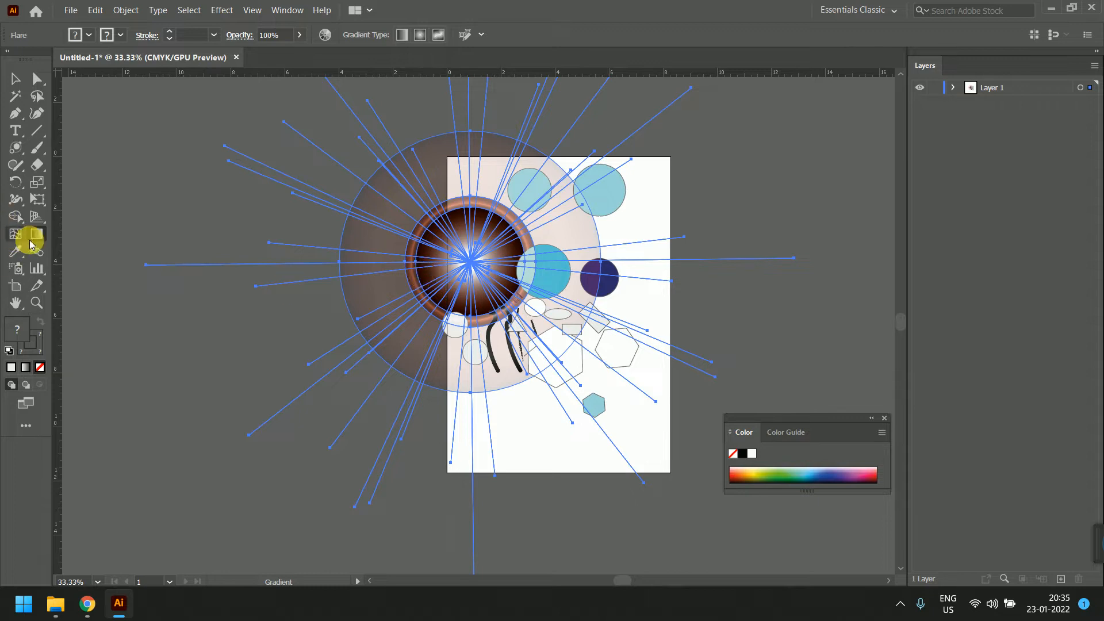
click(18, 148)
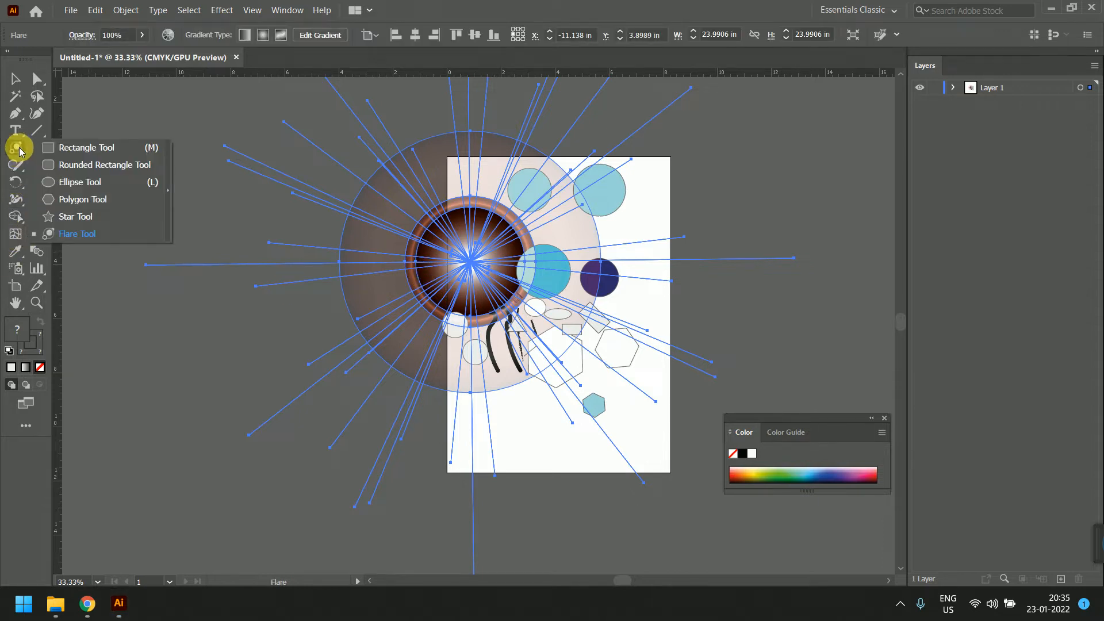
click(95, 233)
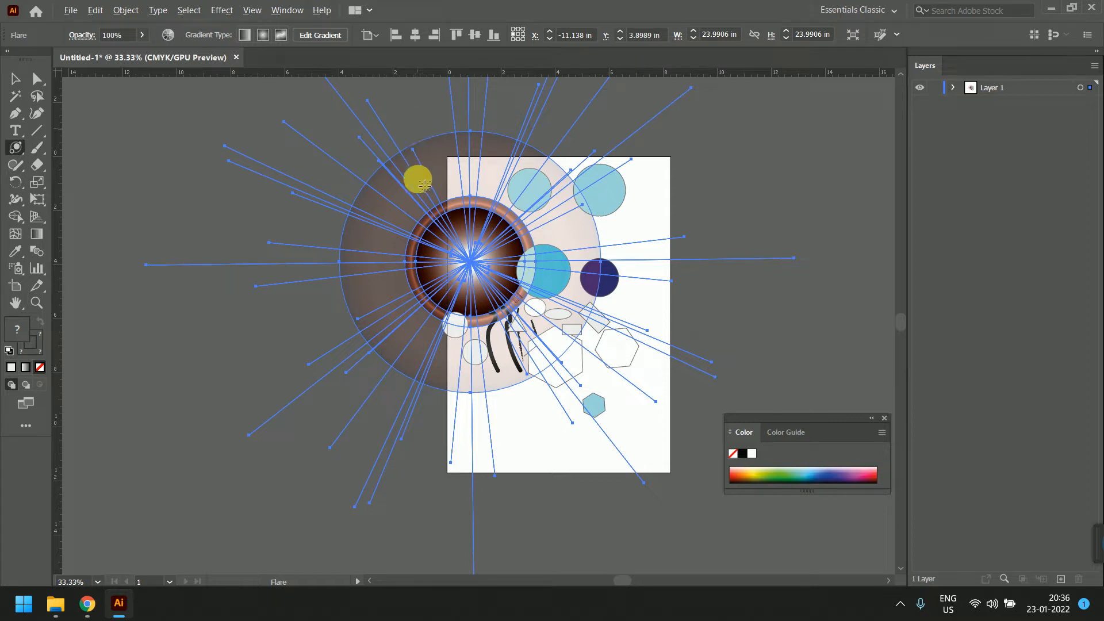
- Switch to the Google Meet call, present the entire screen, and return to Illustrator
key(alt+Tab)
click(563, 560)
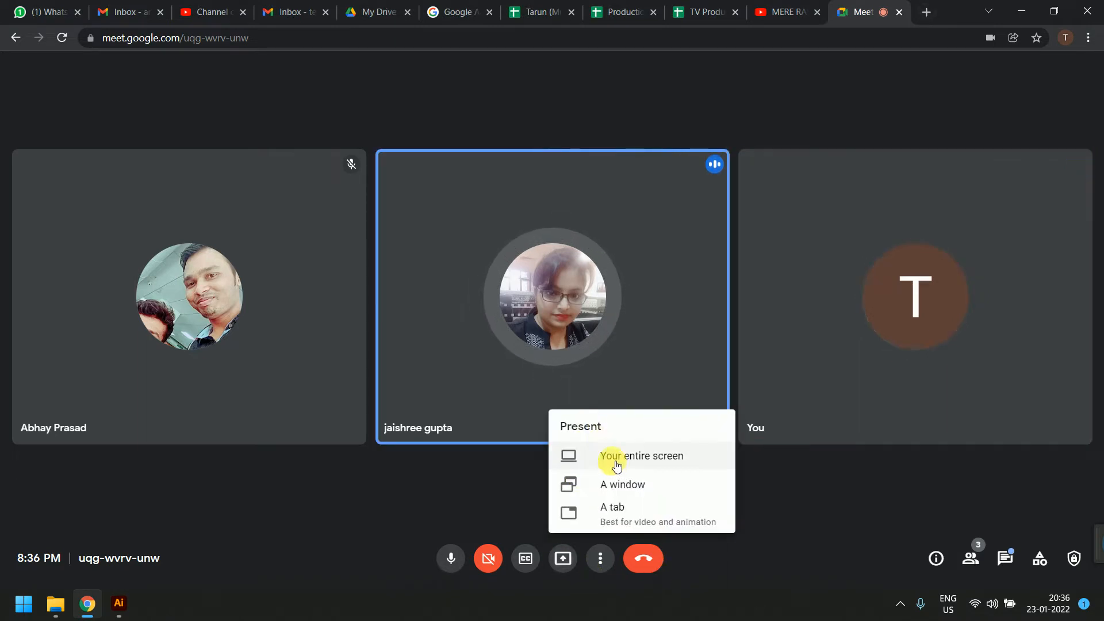
click(586, 455)
click(578, 275)
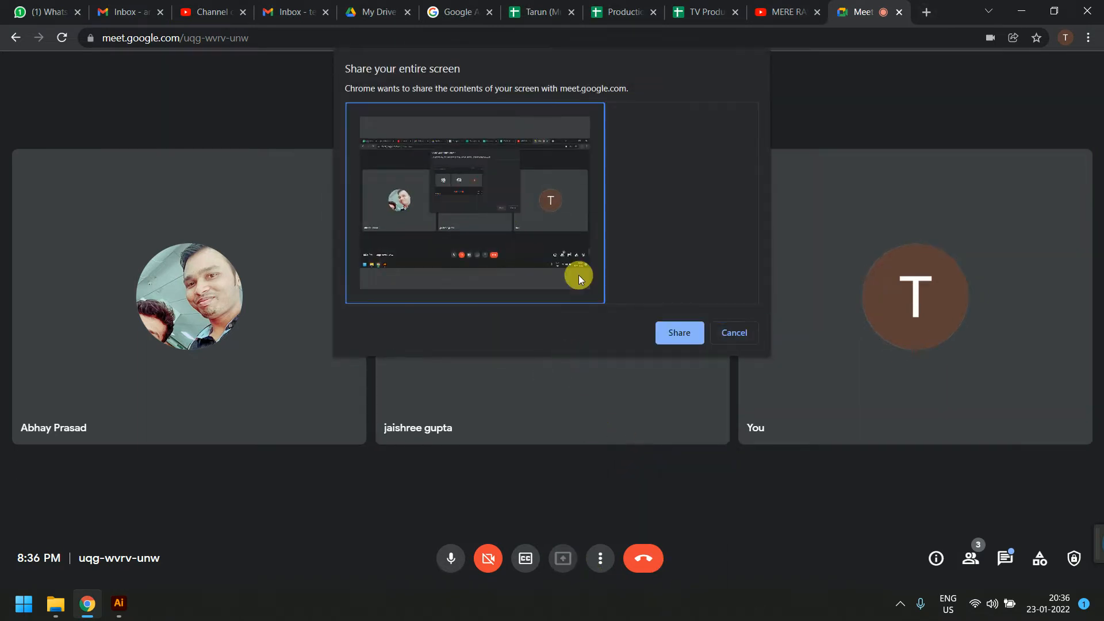
click(679, 332)
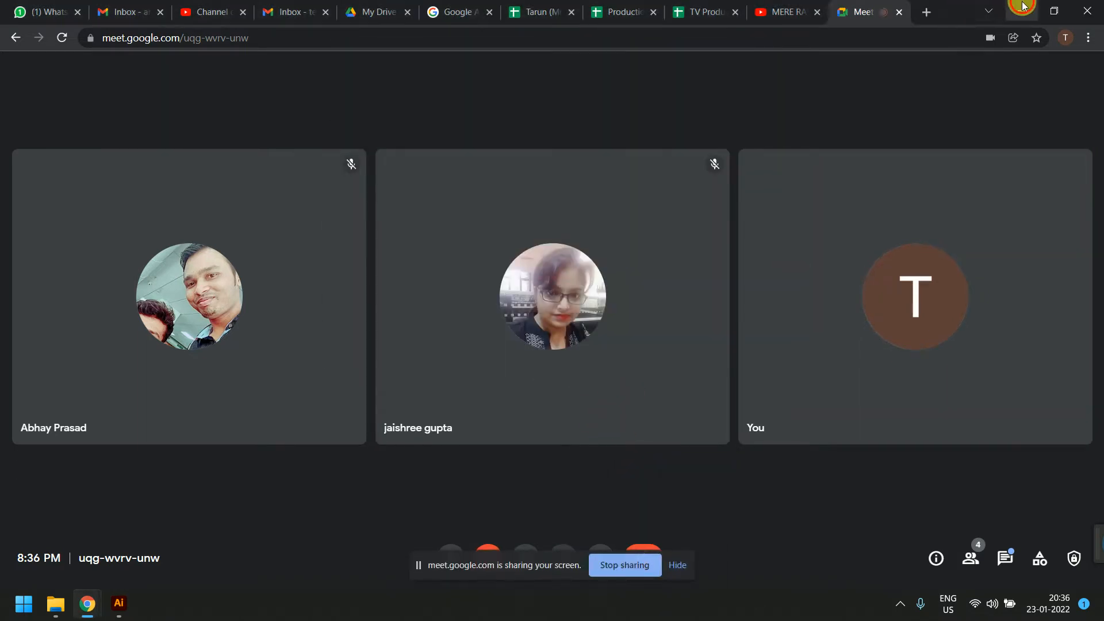
click(1022, 9)
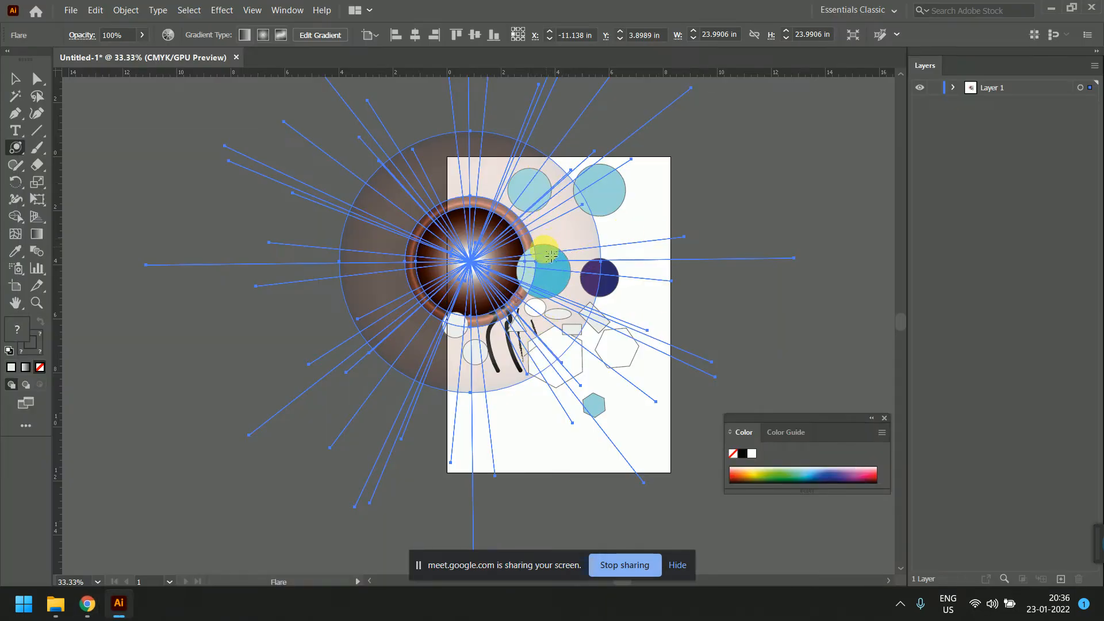
- Choose the radial gradient type for the flare and shift its orange, brown and dark red hues slightly on the Recolor Artwork color wheel
click(263, 36)
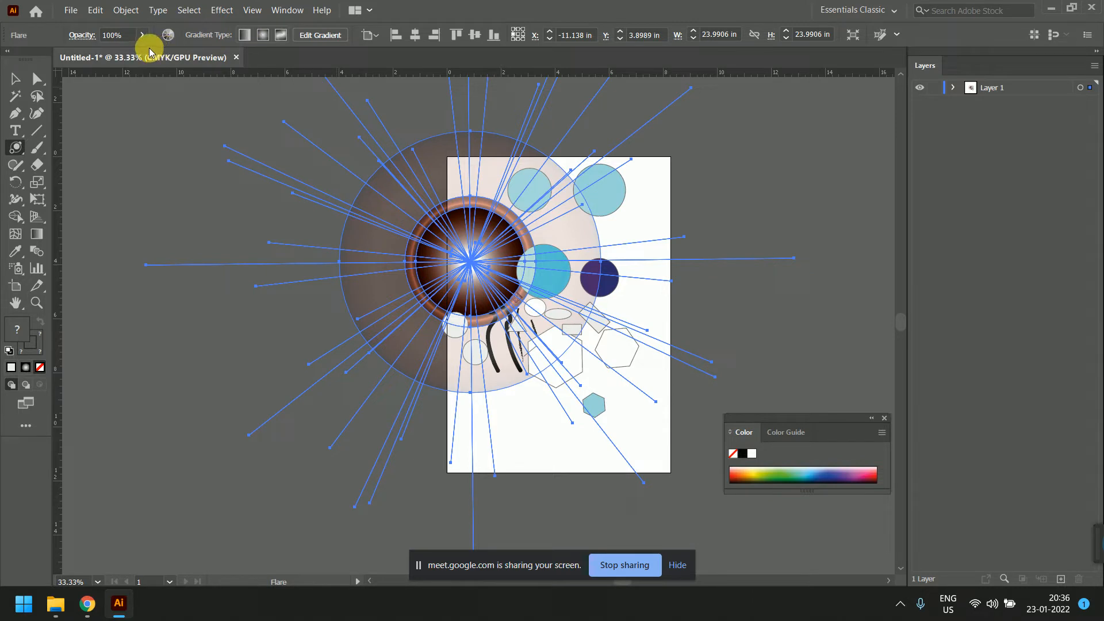
click(168, 35)
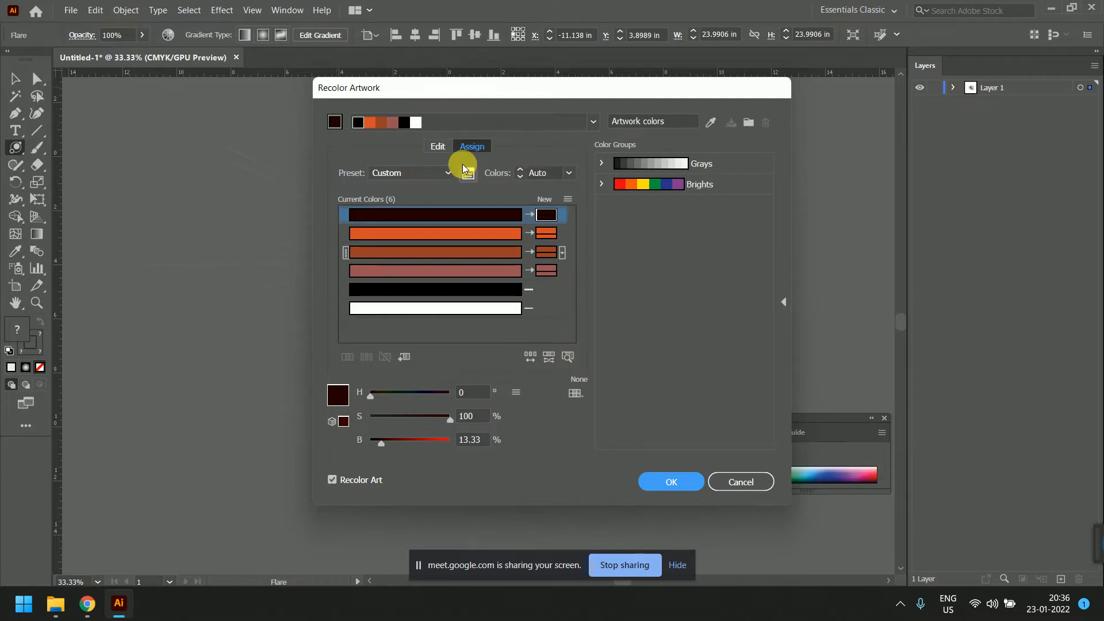
click(438, 146)
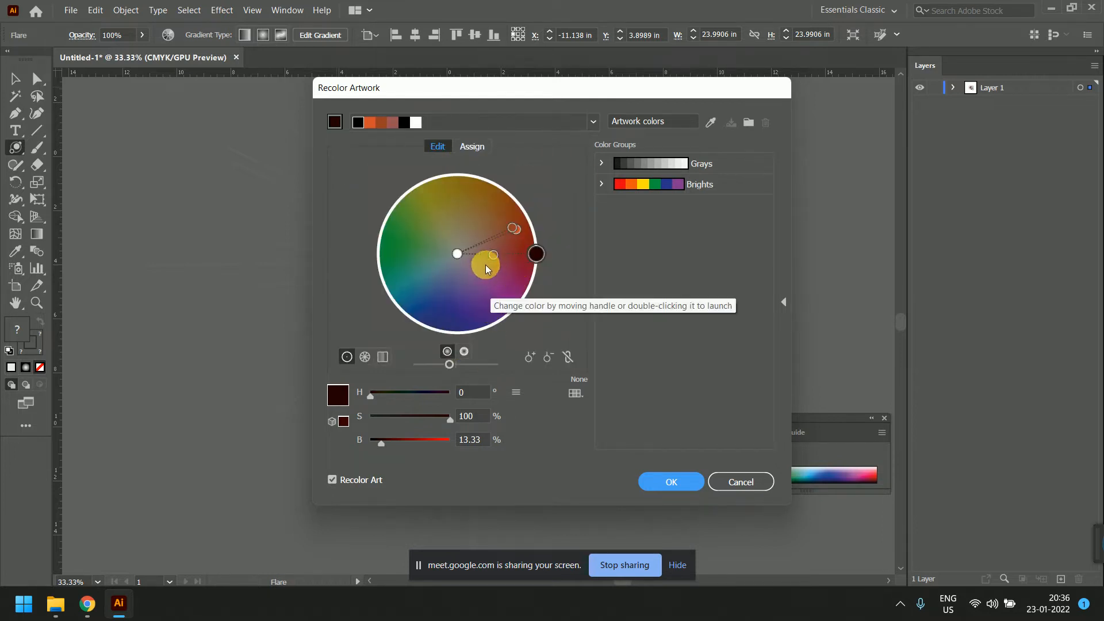
click(506, 229)
mouse_move(506, 230)
mouse_down()
mouse_move(495, 225)
mouse_move(522, 238)
mouse_up()
click(536, 254)
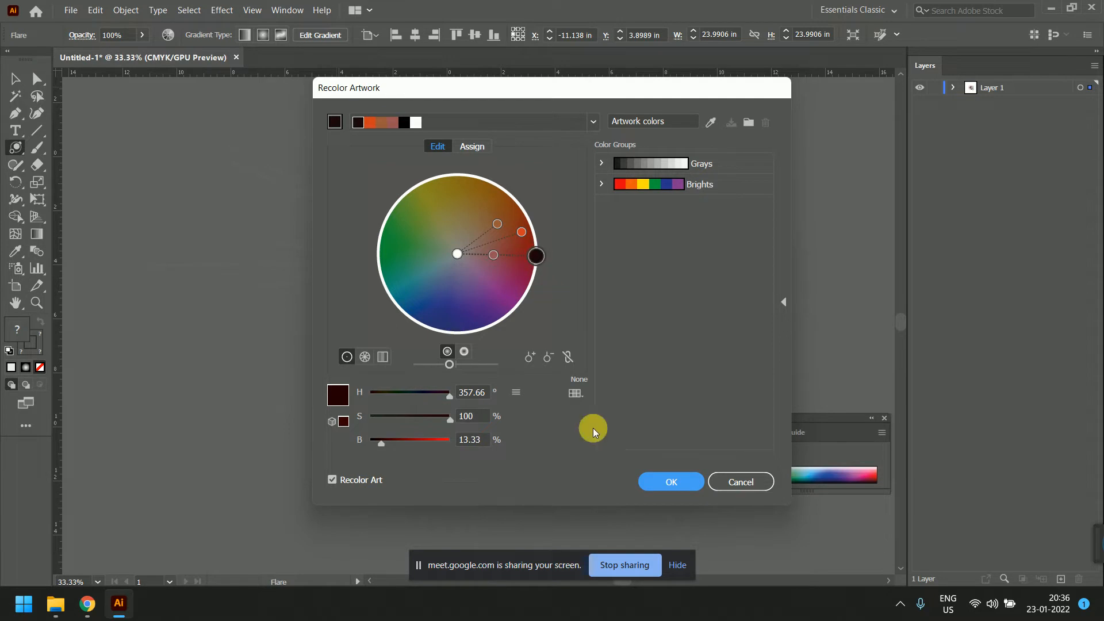
click(679, 482)
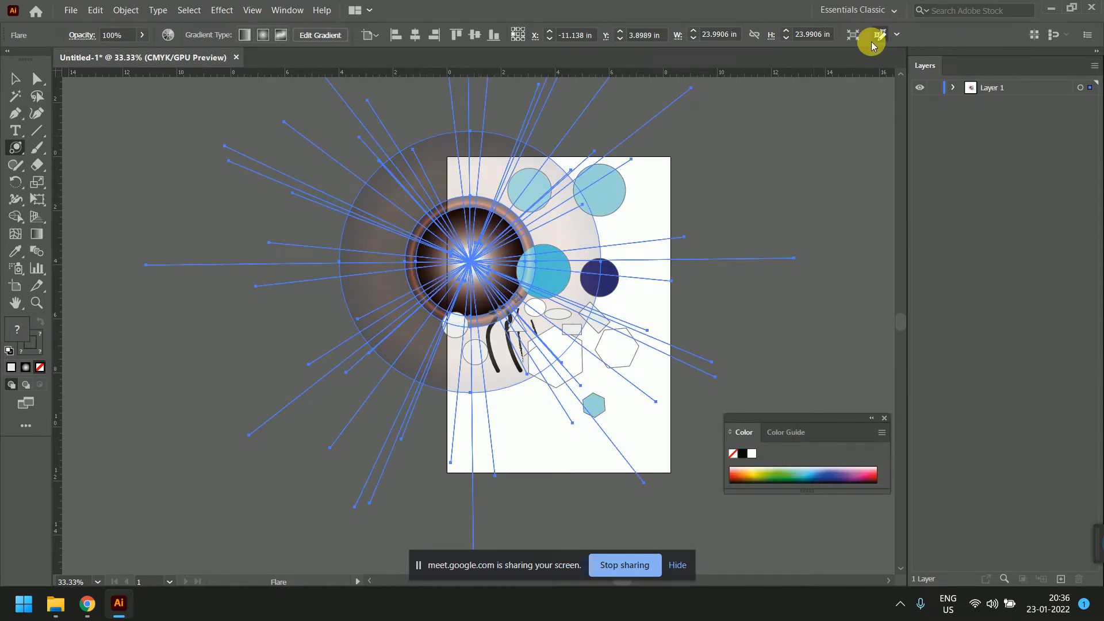
- Try isolating the flare for editing, and return to normal mode with the Selection tool active
click(856, 32)
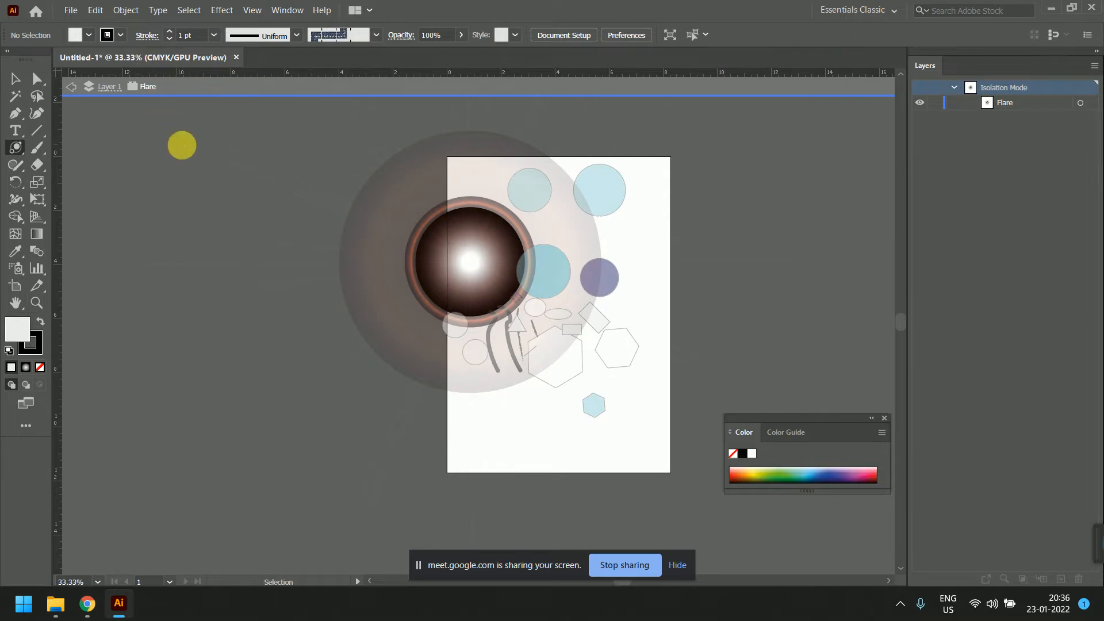
key(ctrl+z)
key(v)
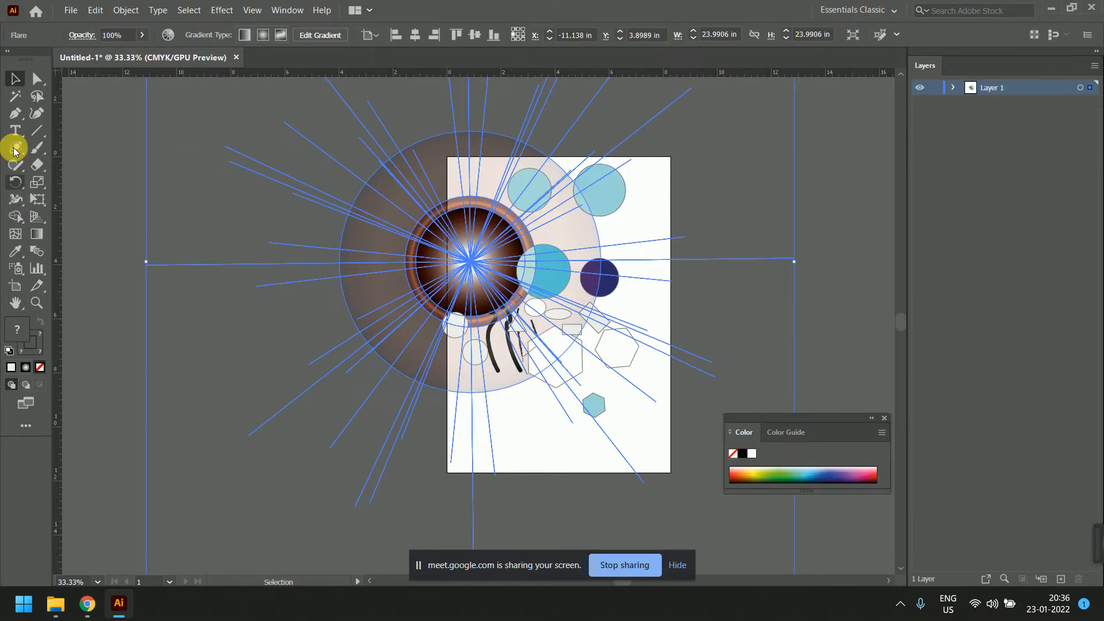
- Move the end point of the flare's leftmost ray downward with Direct Selection, and try moving the whole flare before undoing that move
click(36, 79)
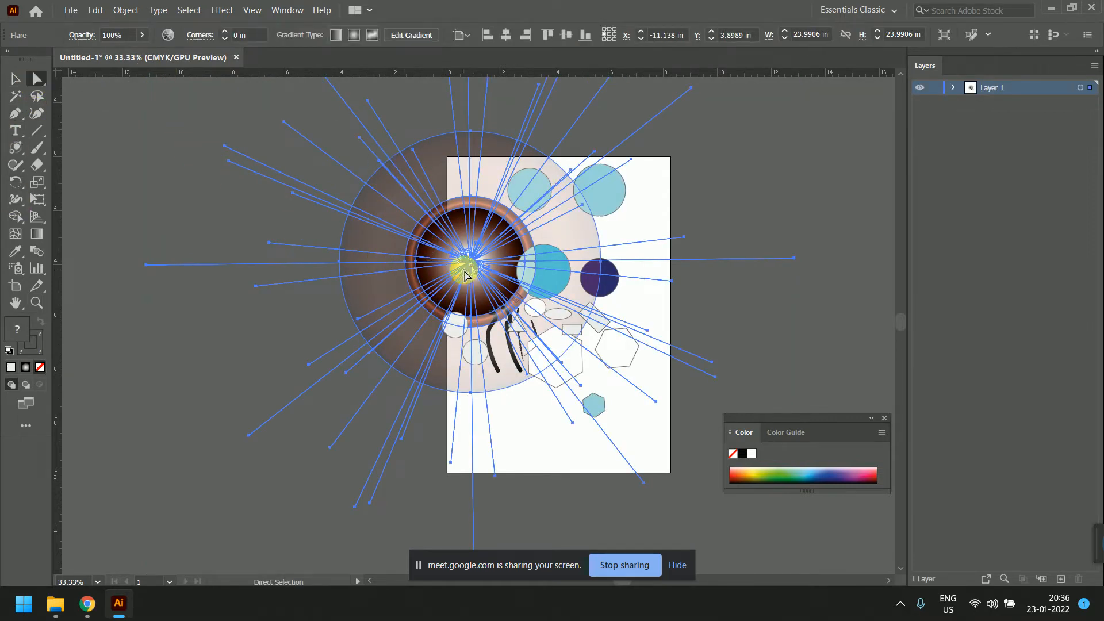
click(149, 266)
drag(149, 266, 198, 389)
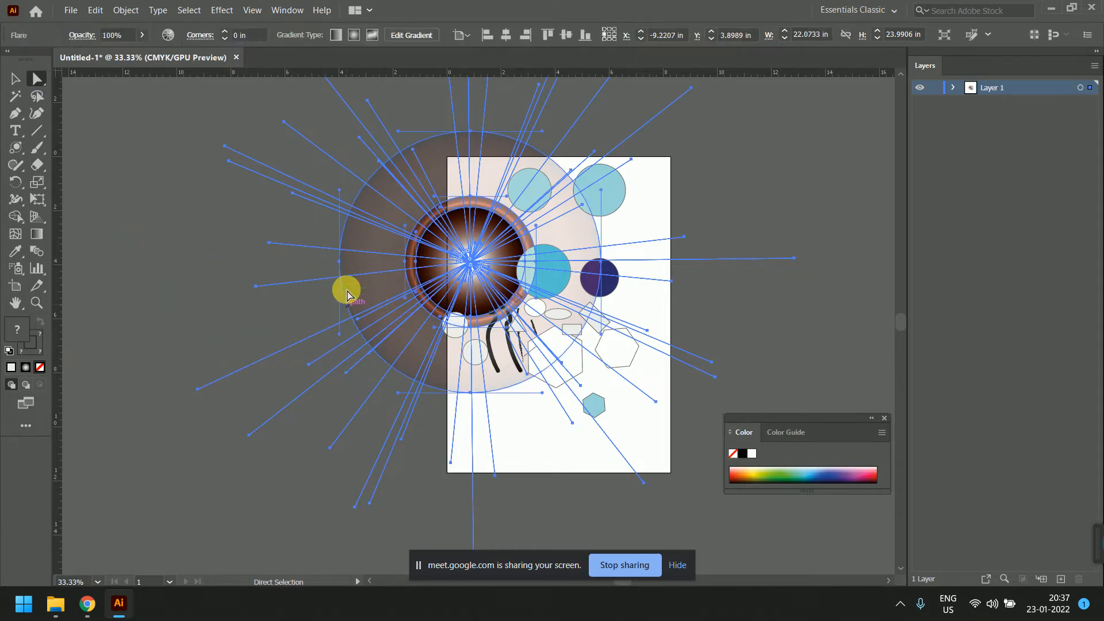
drag(343, 261, 377, 270)
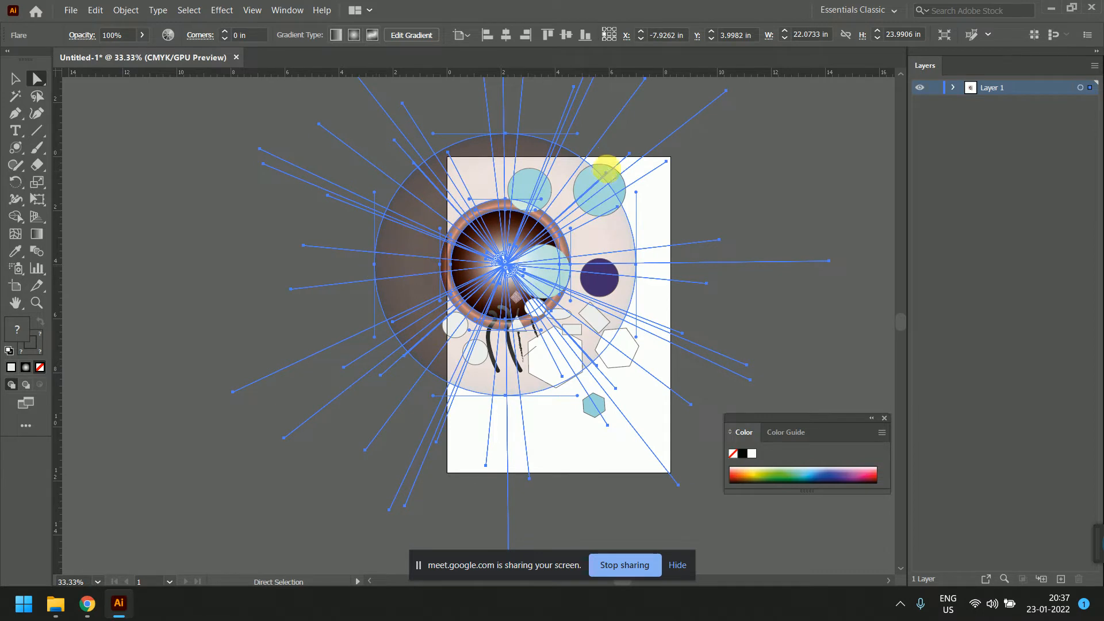
key(ctrl+z)
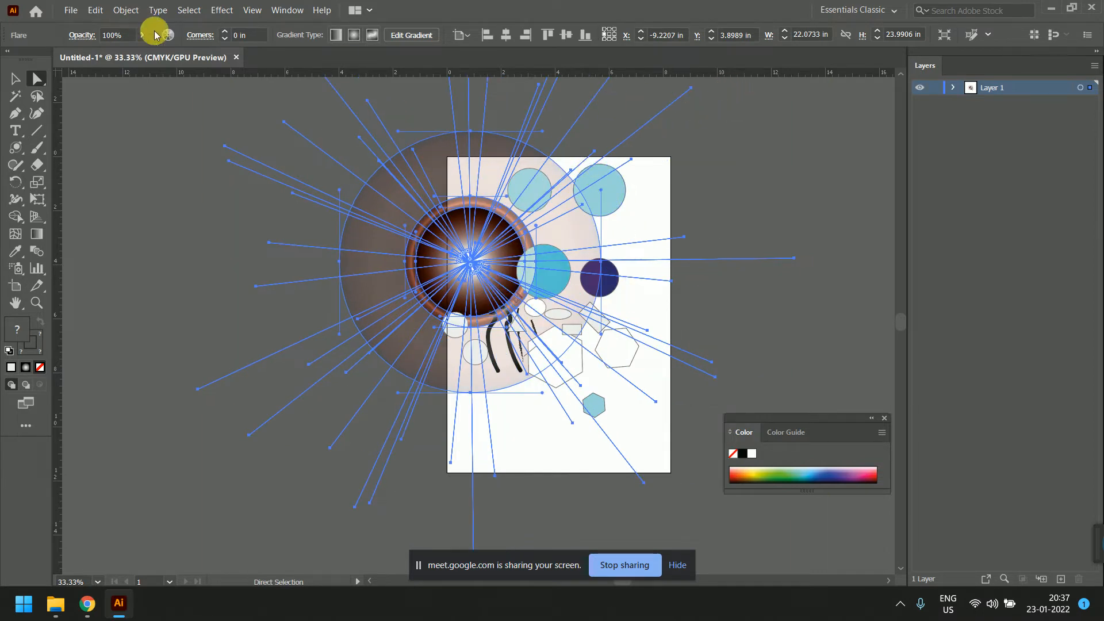
- Try the linear and freeform gradient types on the flare, with freeform drawing set to Lines
click(353, 35)
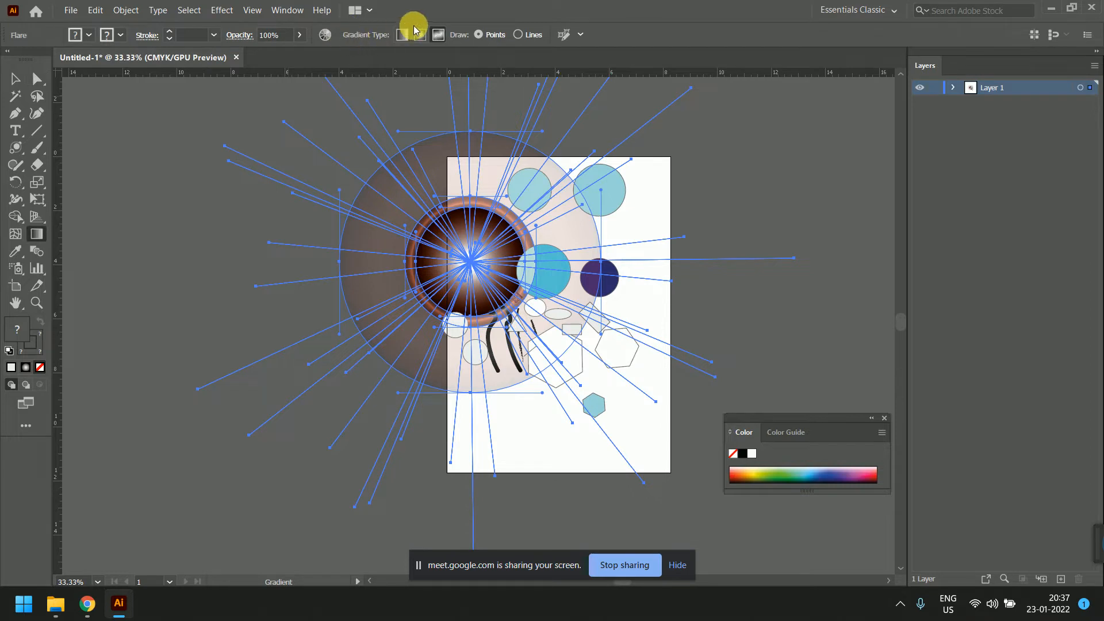
click(401, 35)
click(438, 36)
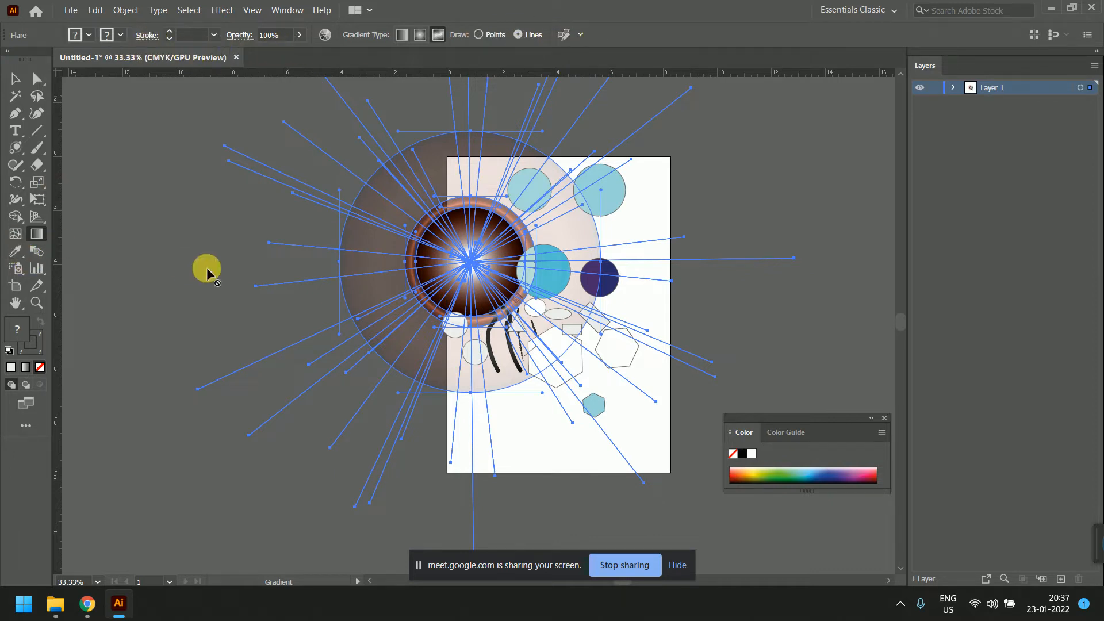
- Try adding rings to the flare beyond the artboard's right edge with the Flare tool, and undo until the flare is removed
click(14, 75)
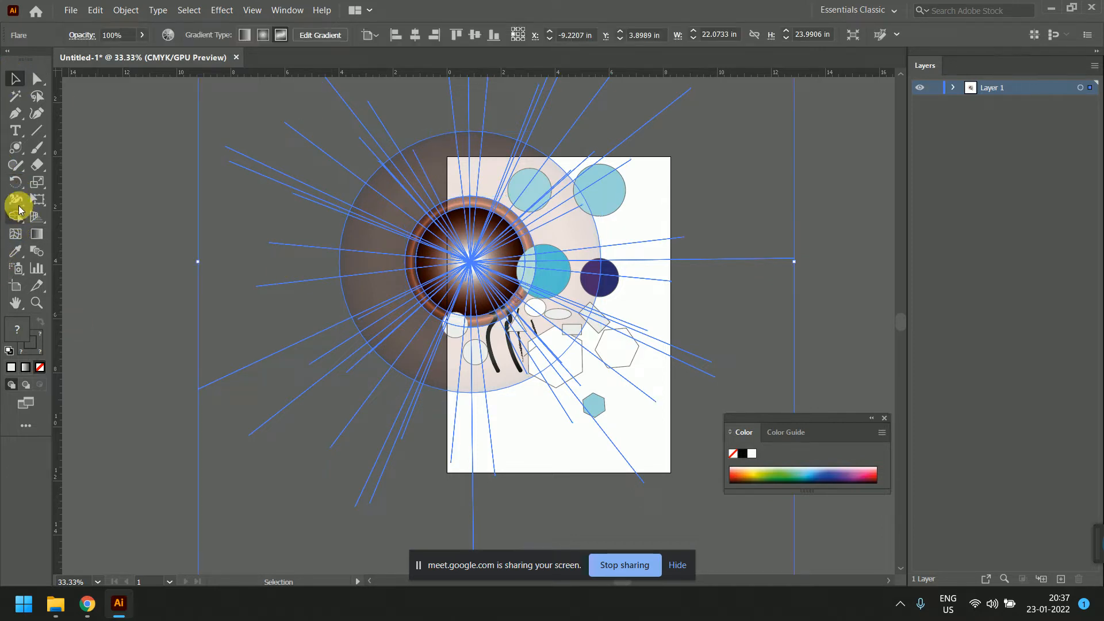
click(22, 153)
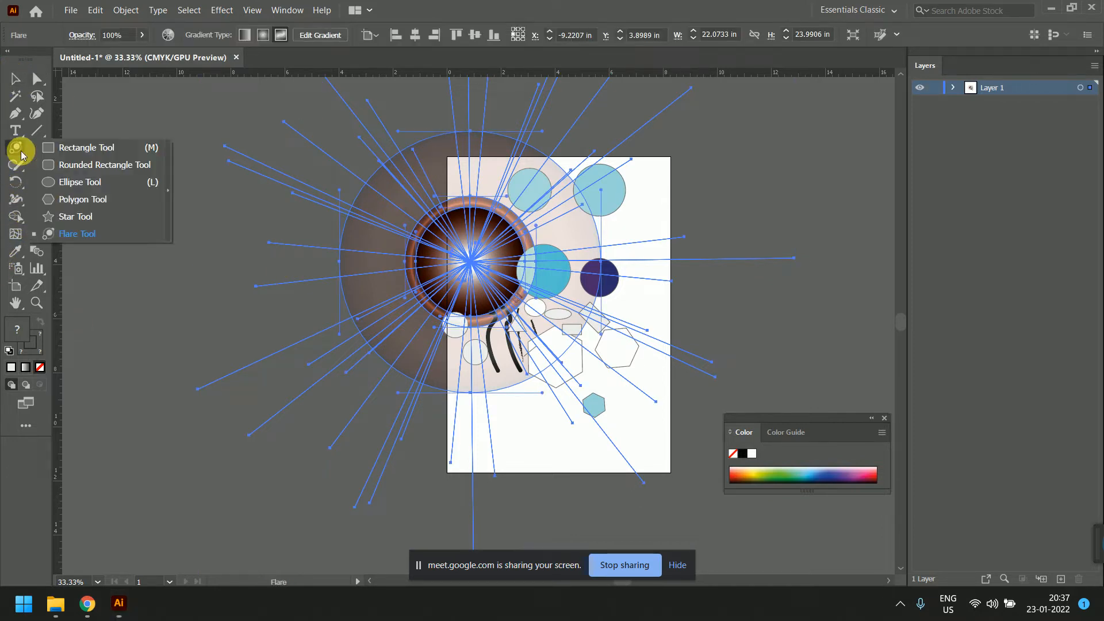
click(115, 233)
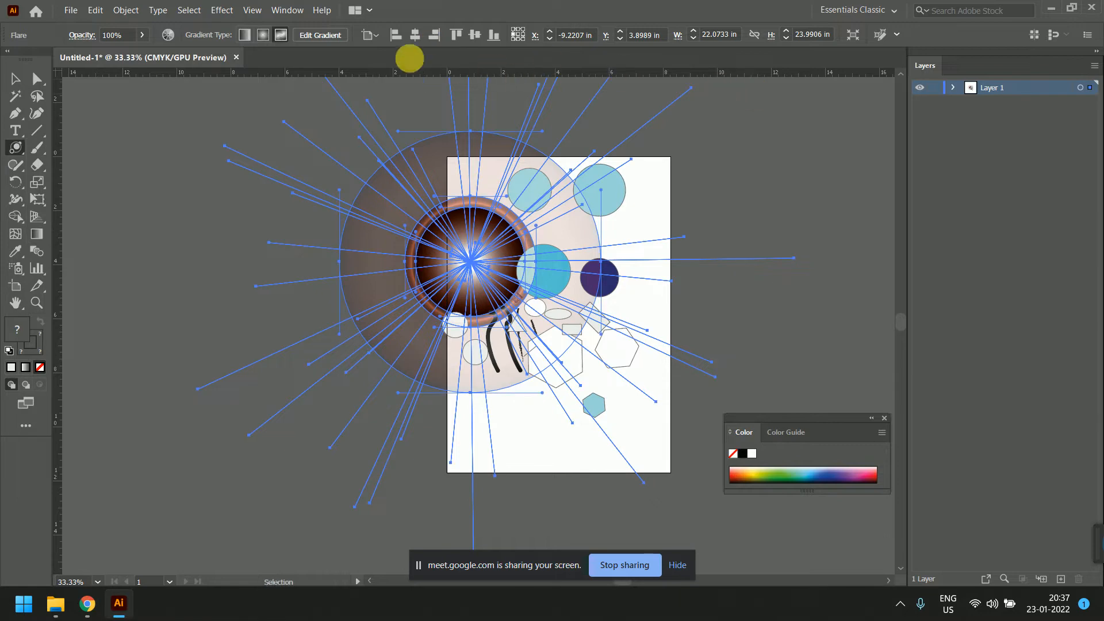
click(370, 34)
click(385, 50)
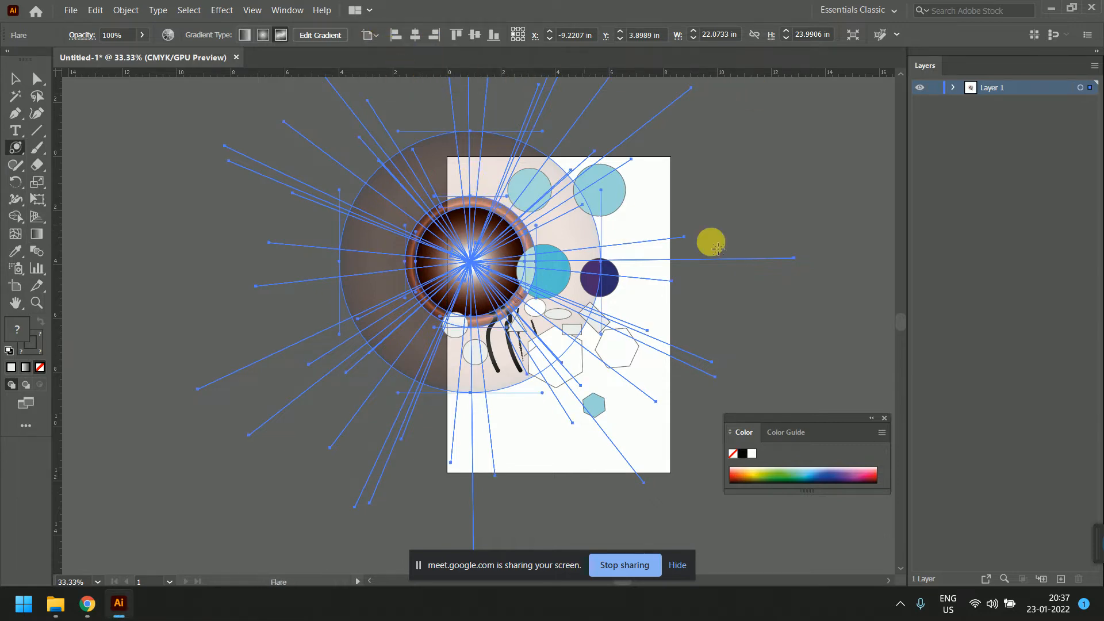
click(708, 274)
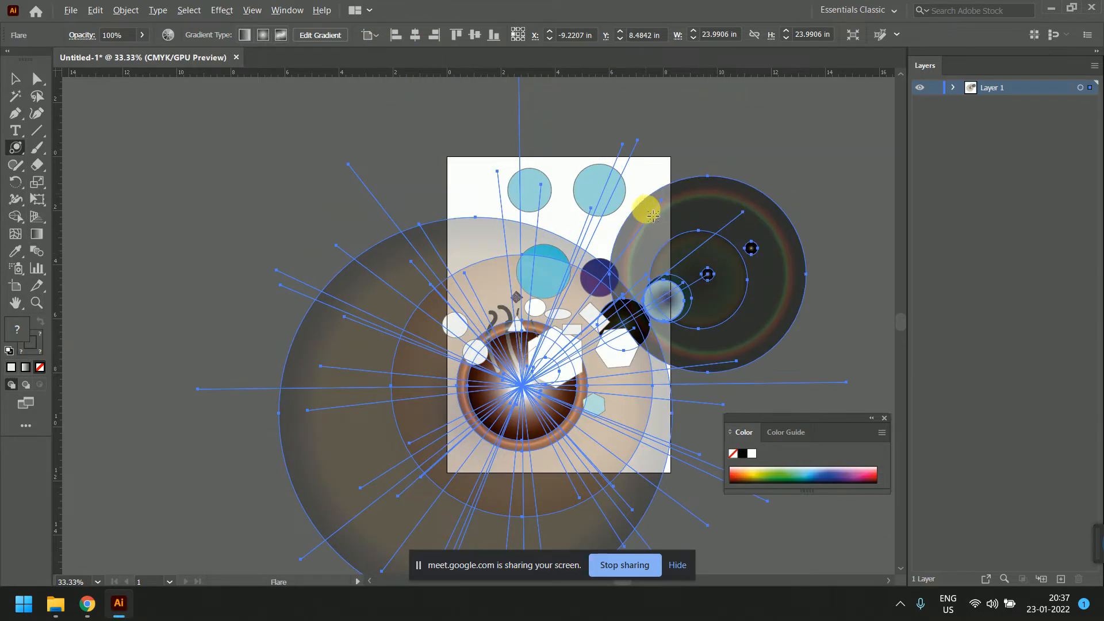
scroll(646, 207, down, 2)
key(ctrl+z)
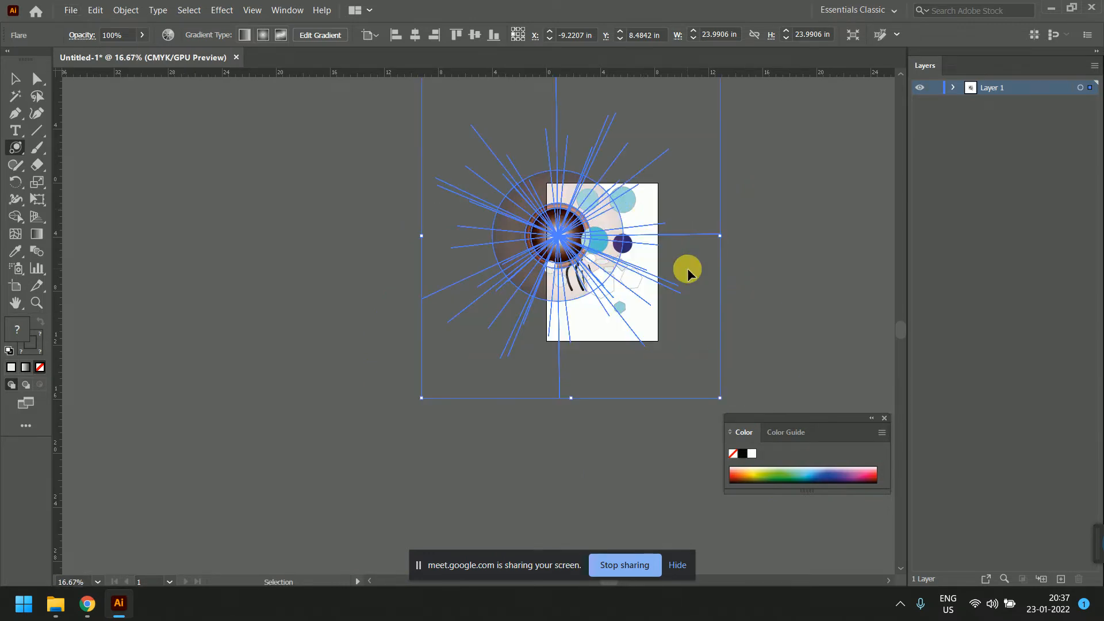
key(ctrl+z)
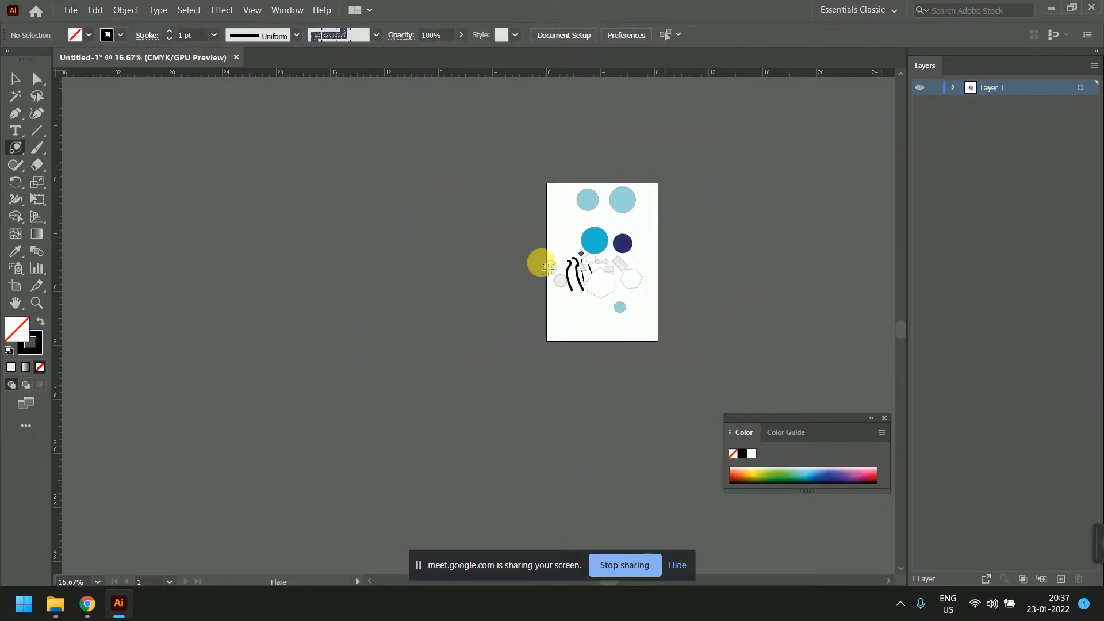
- Draw a flare about 31.6 in wide centred near the artboard's top-left corner, with its rings ending near the bottom-right corner
drag(538, 173, 566, 225)
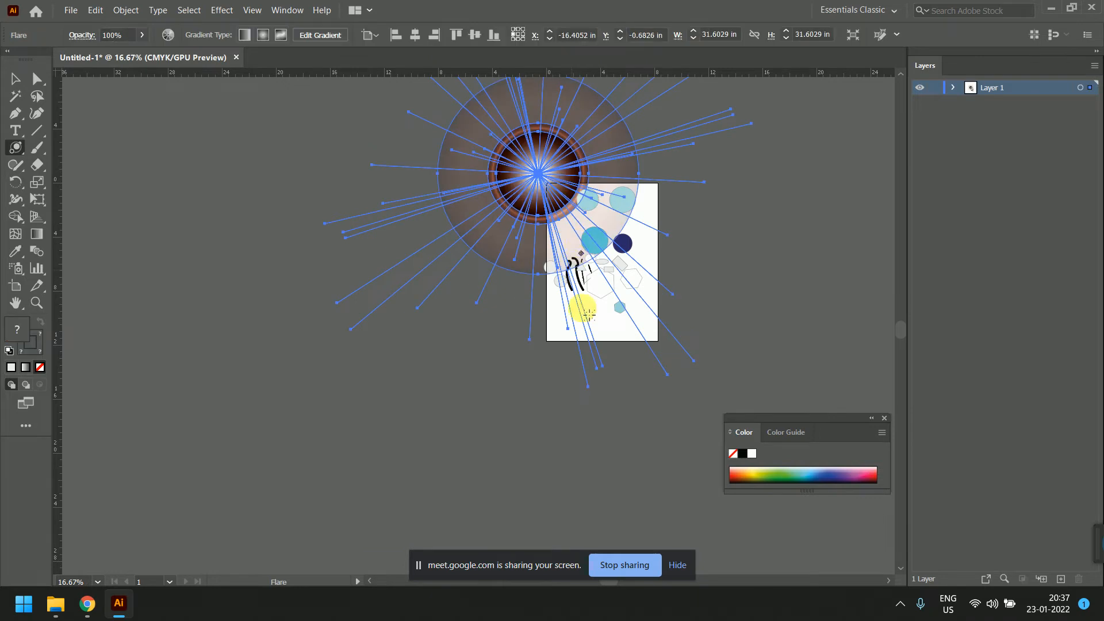
drag(611, 360, 649, 334)
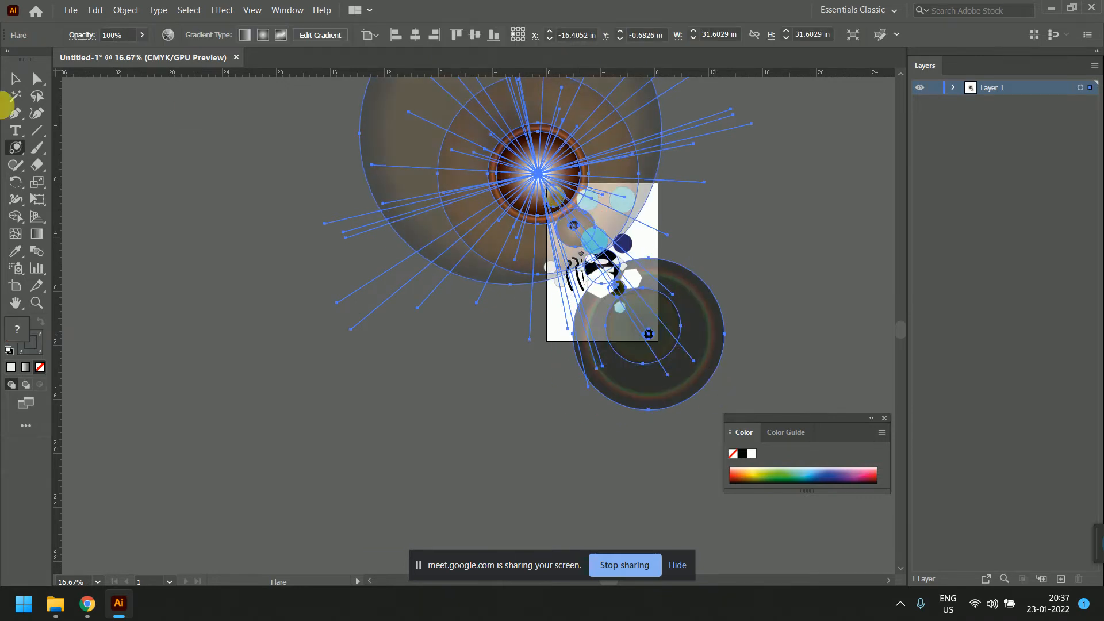
- Deselect the large flare, reselect it by its lower ring, and delete it from the artboard
click(15, 79)
click(329, 345)
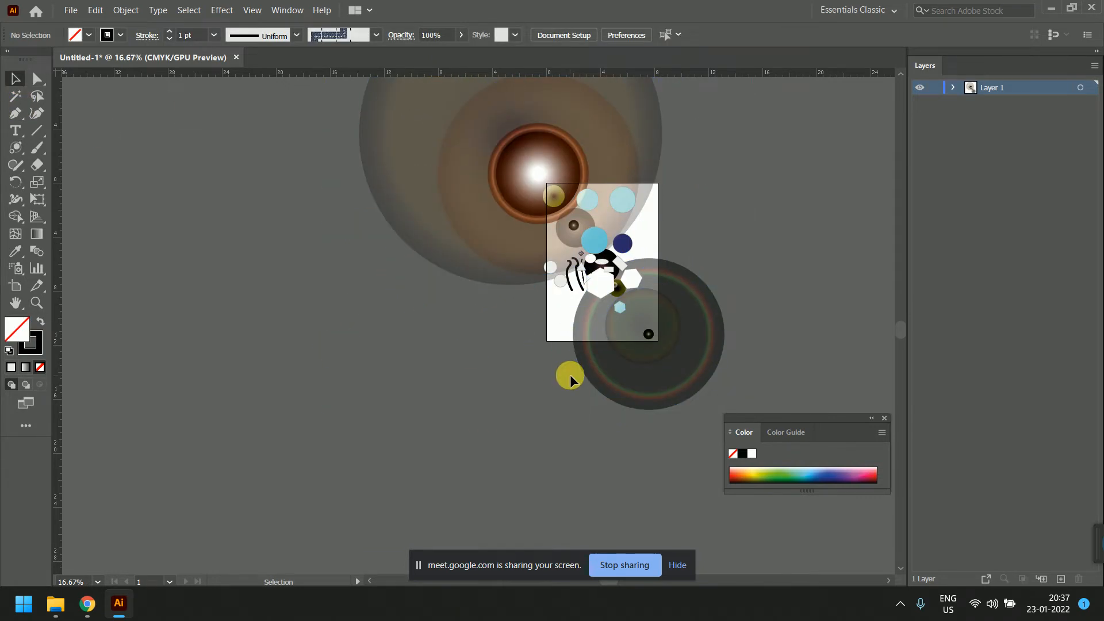
click(702, 340)
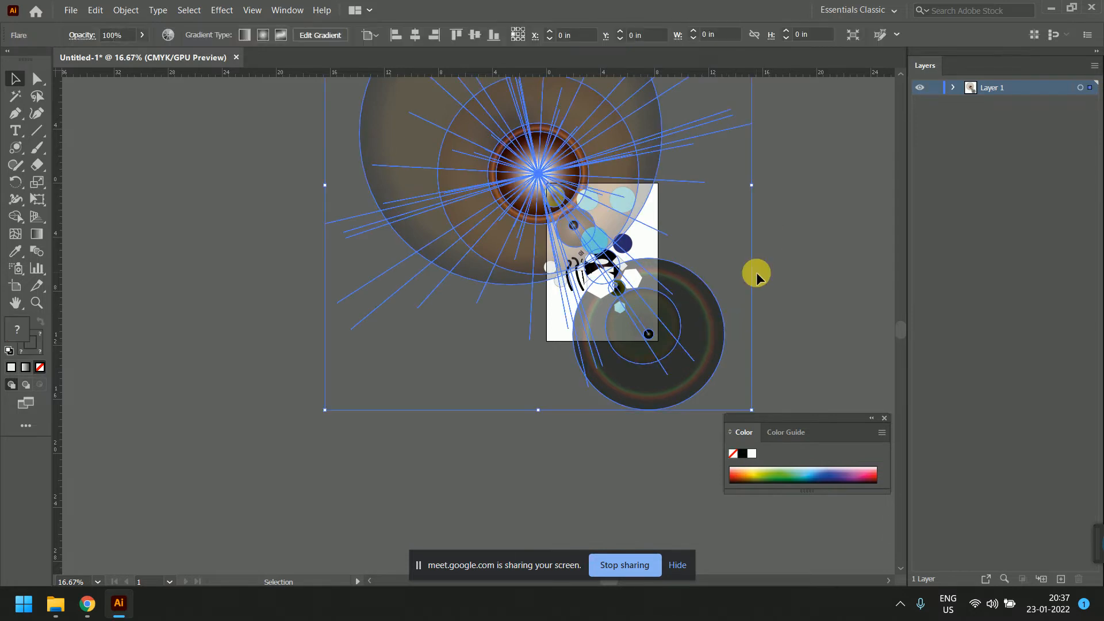
key(Delete)
- Draw a flare about 6.7 in wide and 12.4 in tall from the artboard's upper-left part, with its rings ending near the bottom-right corner
click(16, 148)
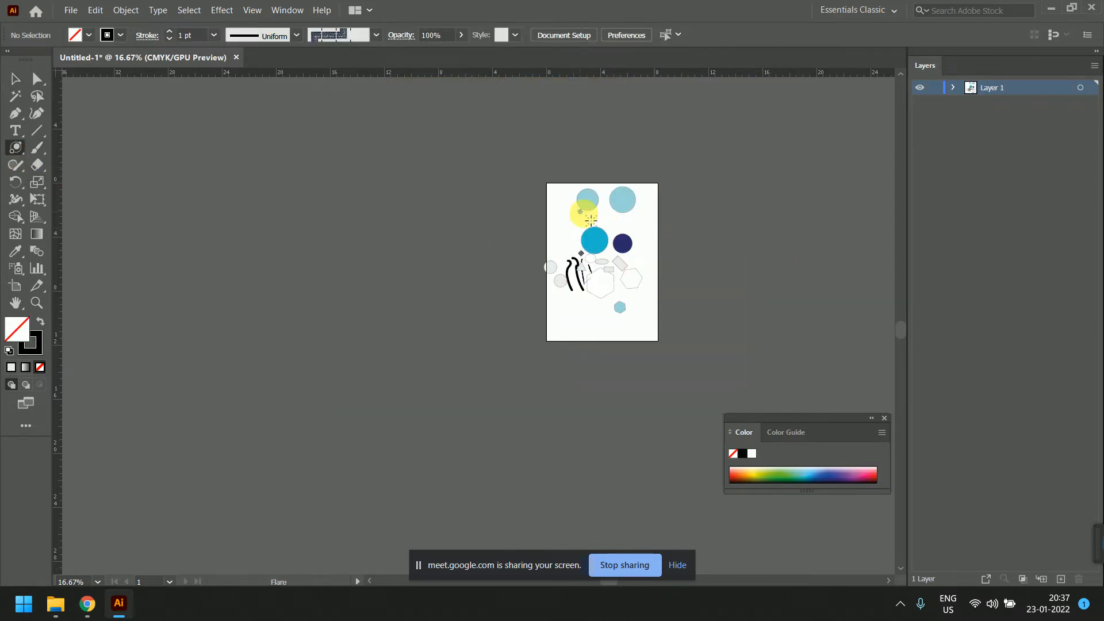
drag(585, 211, 596, 222)
click(632, 321)
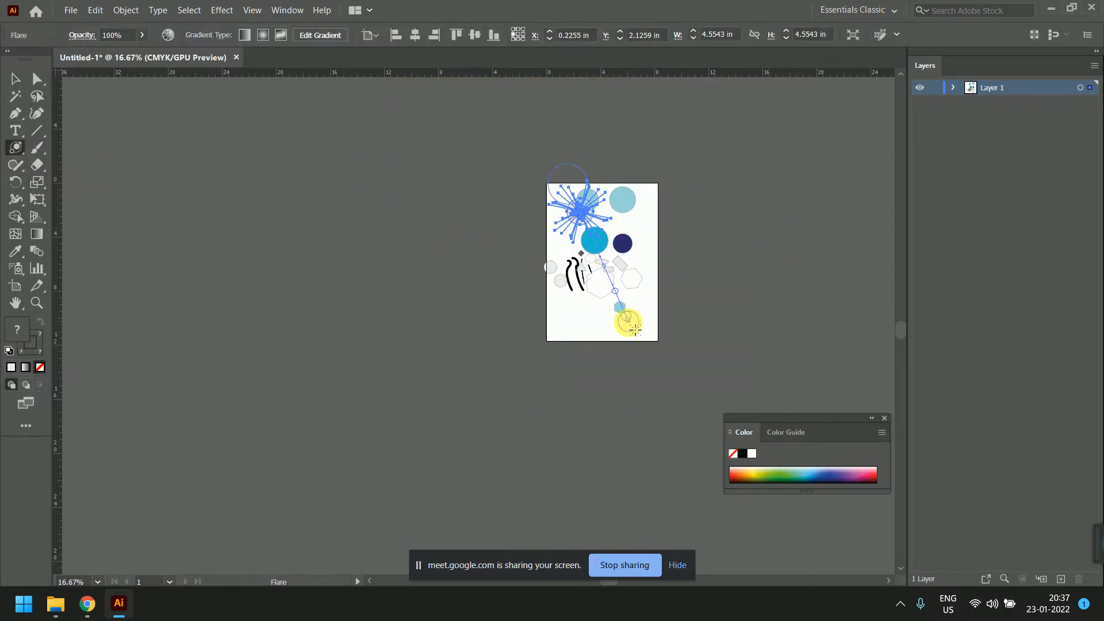
drag(534, 322, 525, 327)
key(ctrl+z)
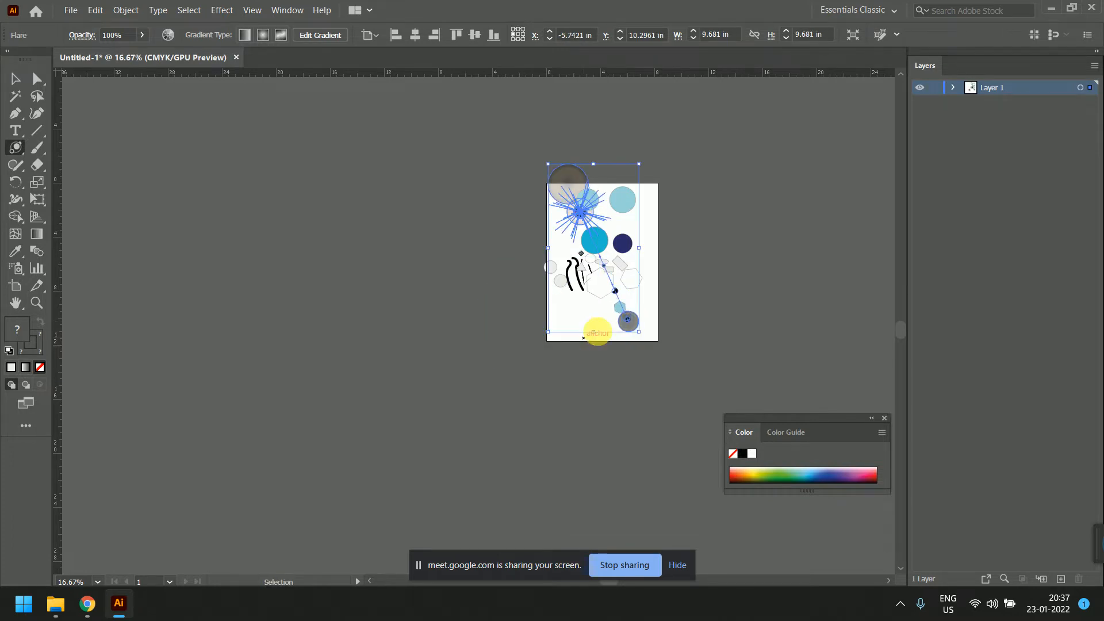
- Delete the small flare and all remaining shapes and strokes to clear the artboard
scroll(623, 317, up, 2)
scroll(623, 316, down, 2)
click(16, 79)
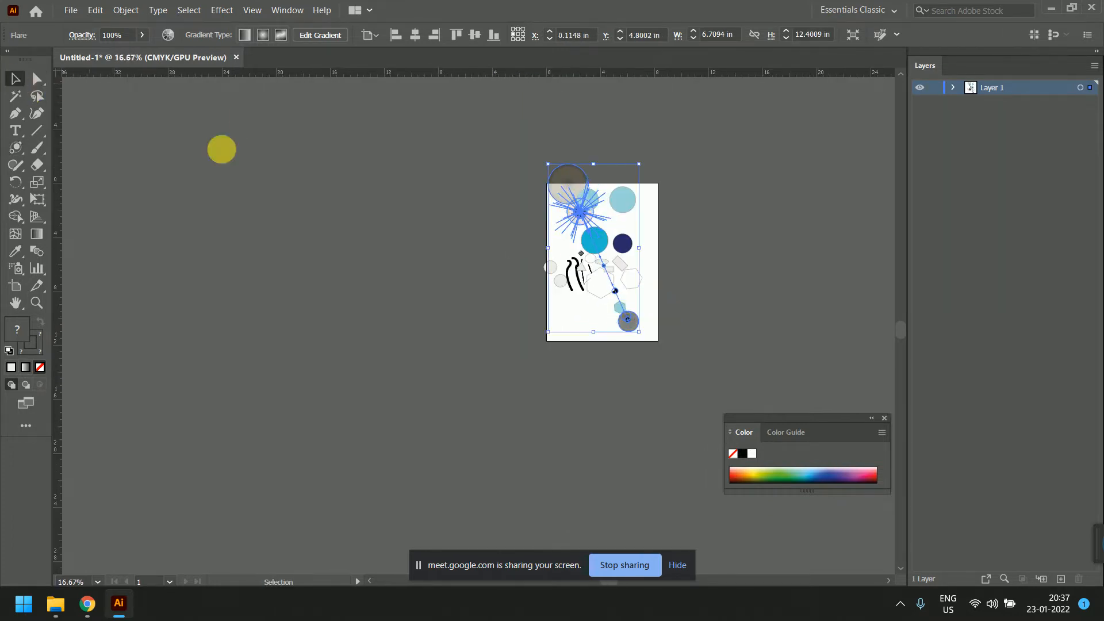
key(Delete)
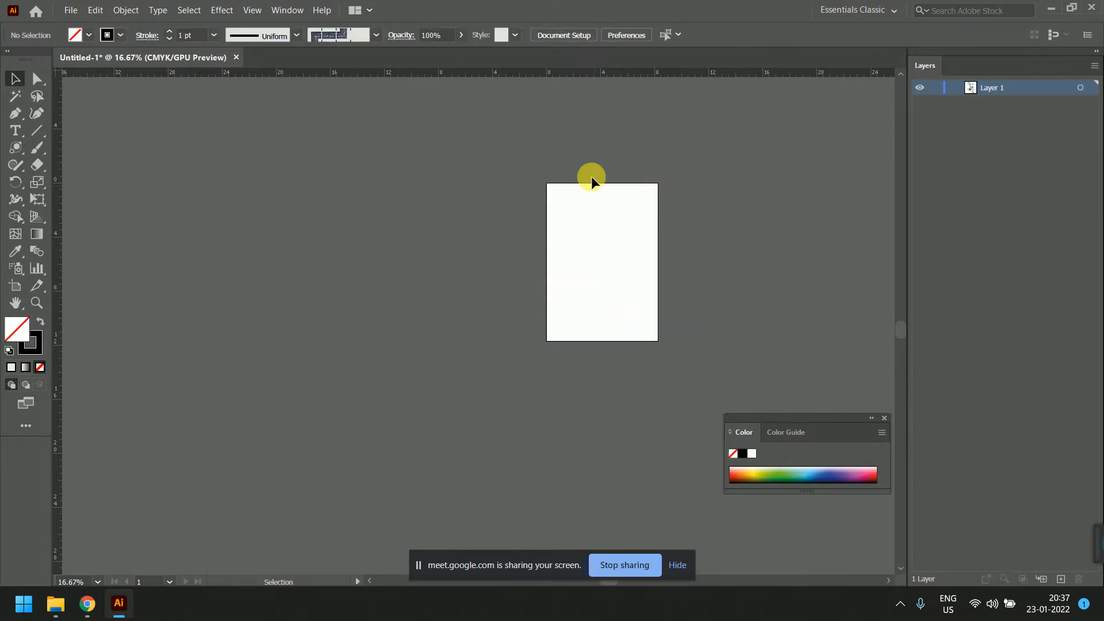
- Draw a flare about 10.8 in wide and 15.1 in tall centred in the artboard's upper-left part, with rings ending near the bottom-right corner, and deselect it
scroll(619, 226, up, 1)
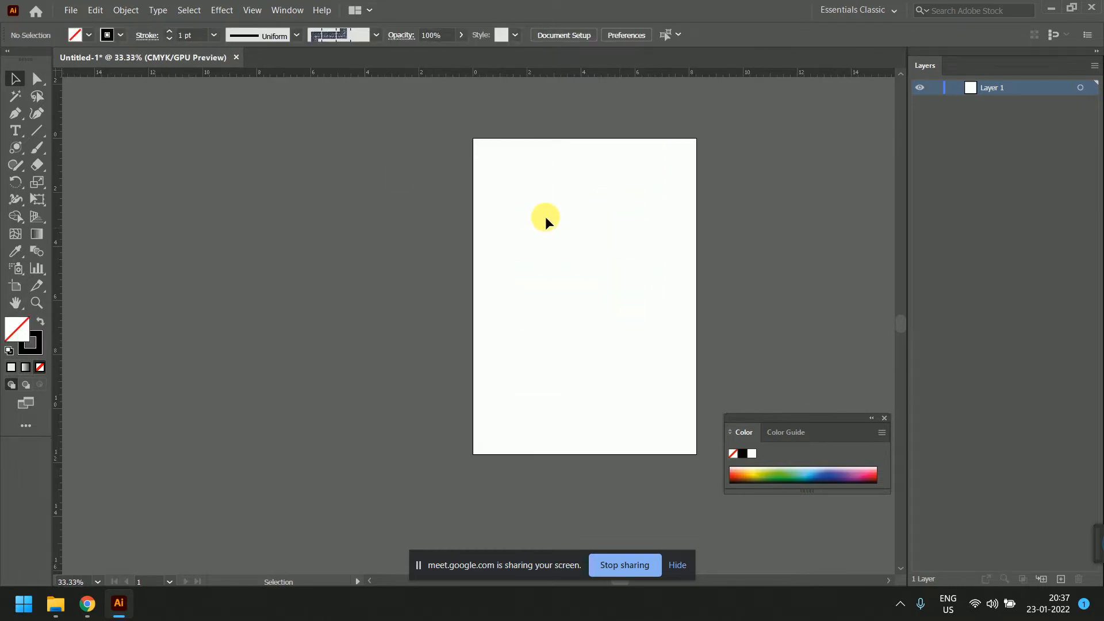
click(15, 148)
drag(530, 186, 555, 193)
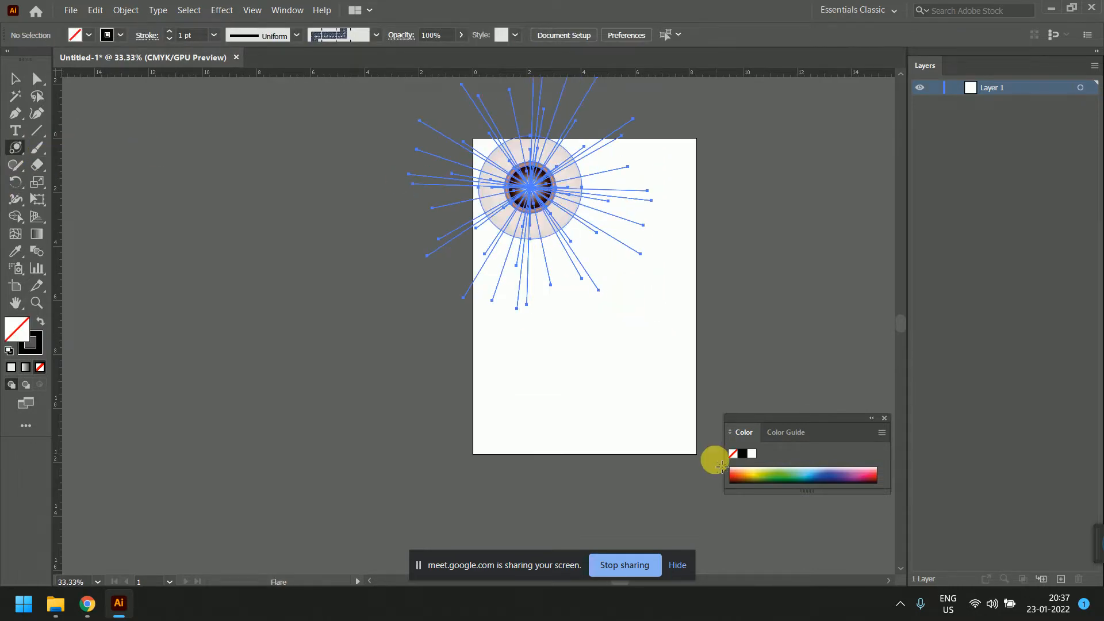
mouse_move(672, 433)
mouse_down()
mouse_move(686, 440)
mouse_move(660, 420)
mouse_up()
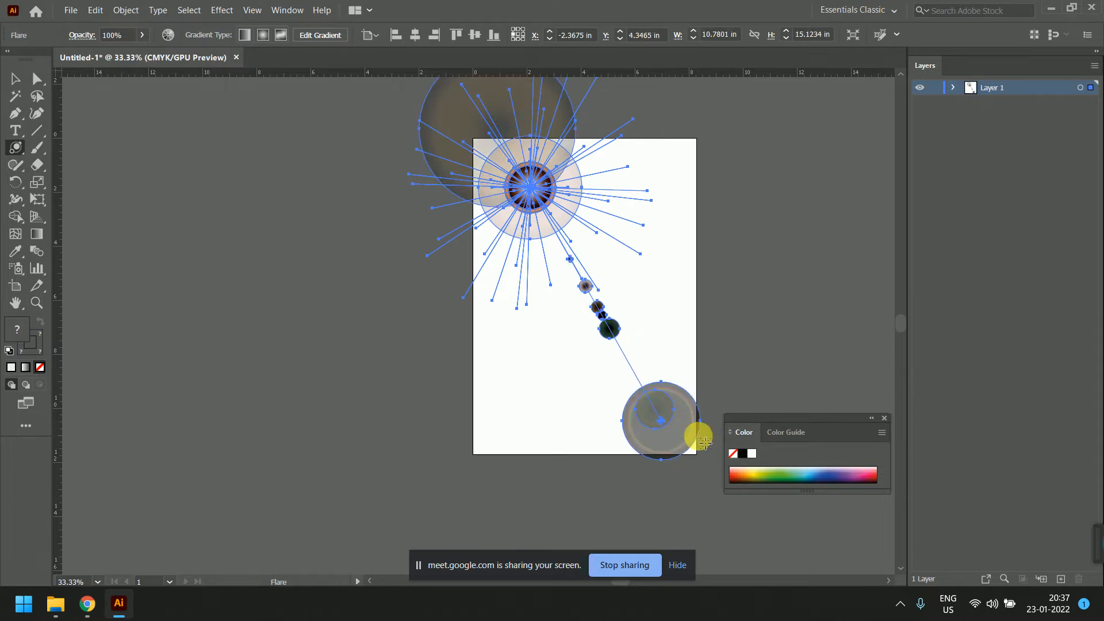
click(12, 80)
click(247, 445)
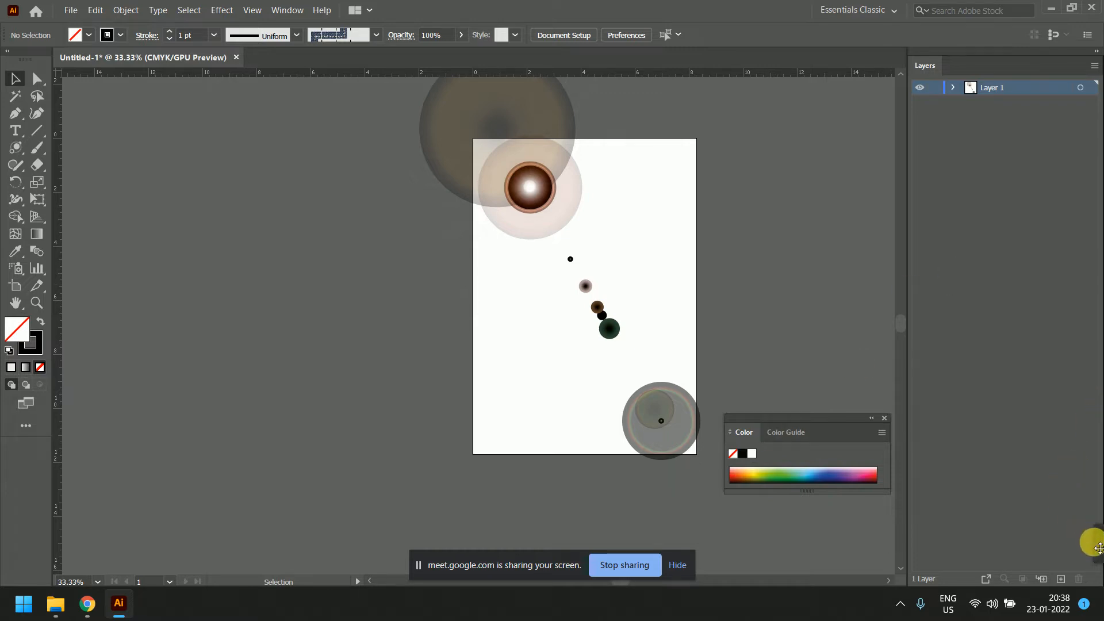
mouse_move(944, 537)
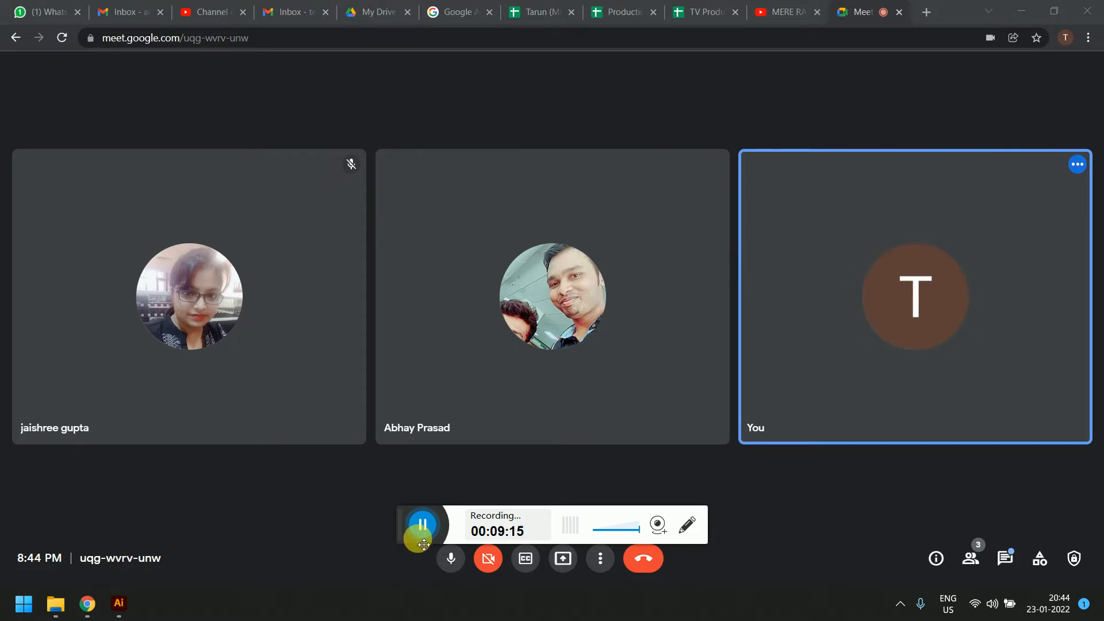
drag(419, 539, 1071, 548)
click(718, 508)
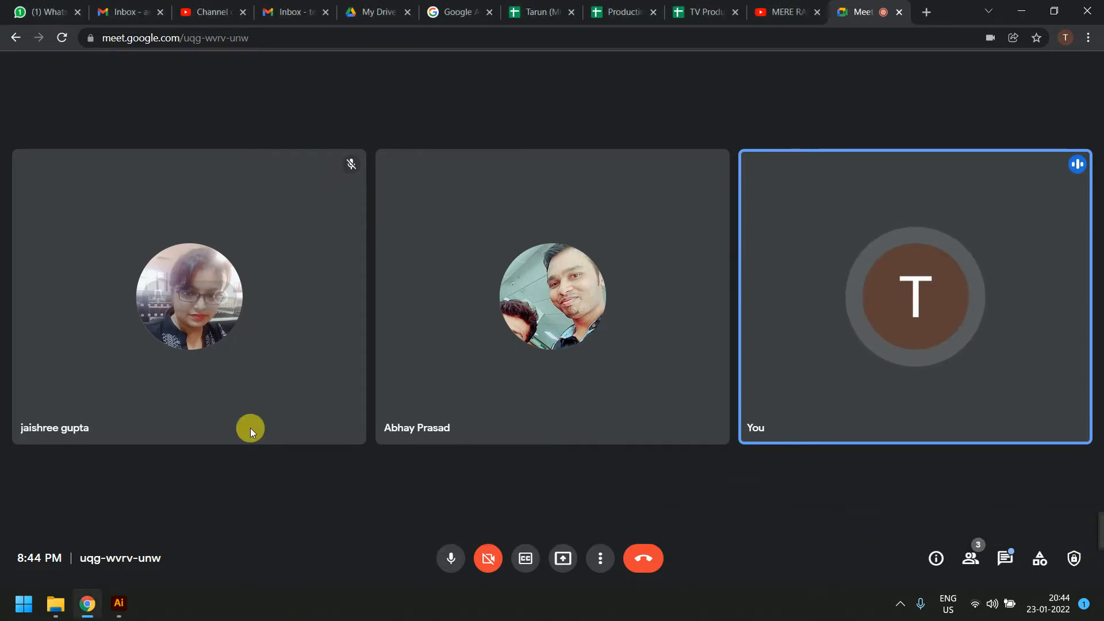
- Switch to Illustrator and delete the flare from the artboard
click(119, 603)
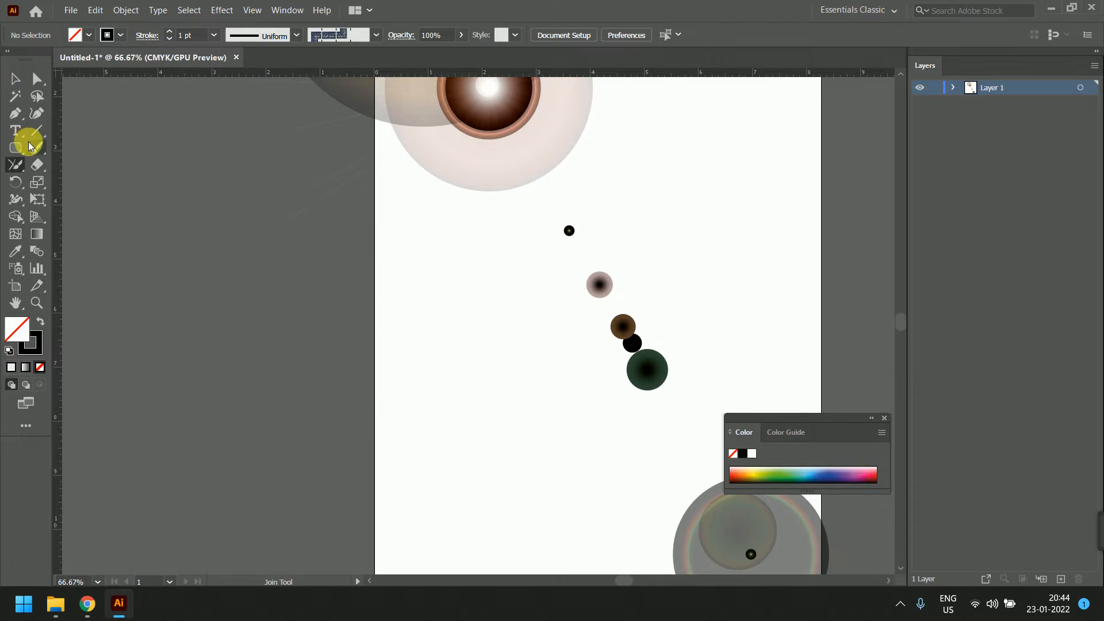
mouse_move(21, 169)
mouse_down()
mouse_move(52, 170)
mouse_move(68, 155)
mouse_up()
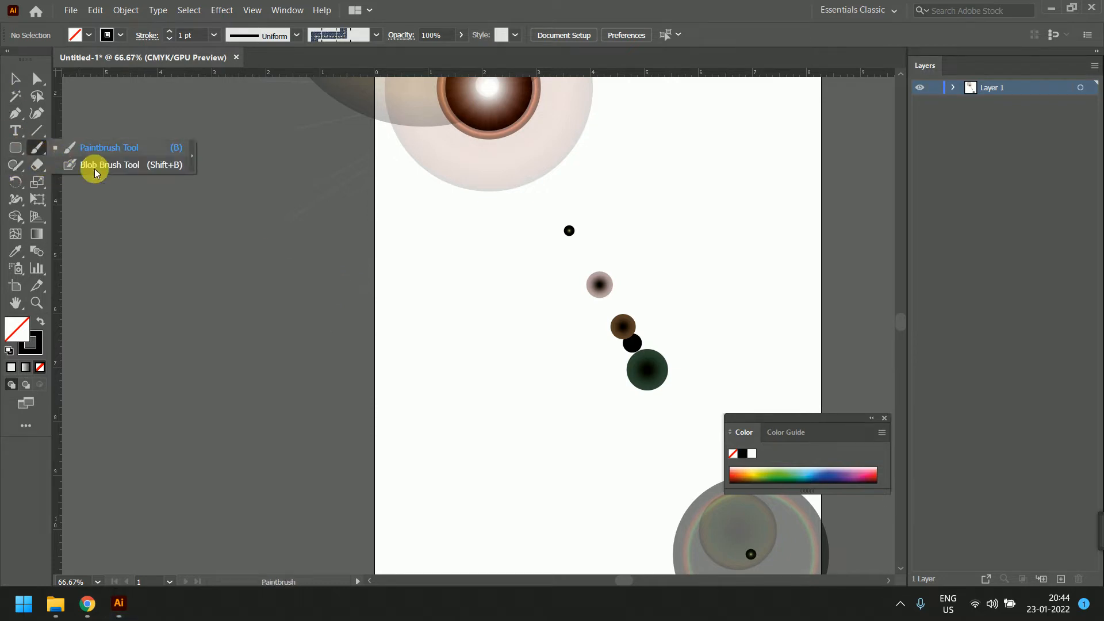
drag(17, 167, 55, 168)
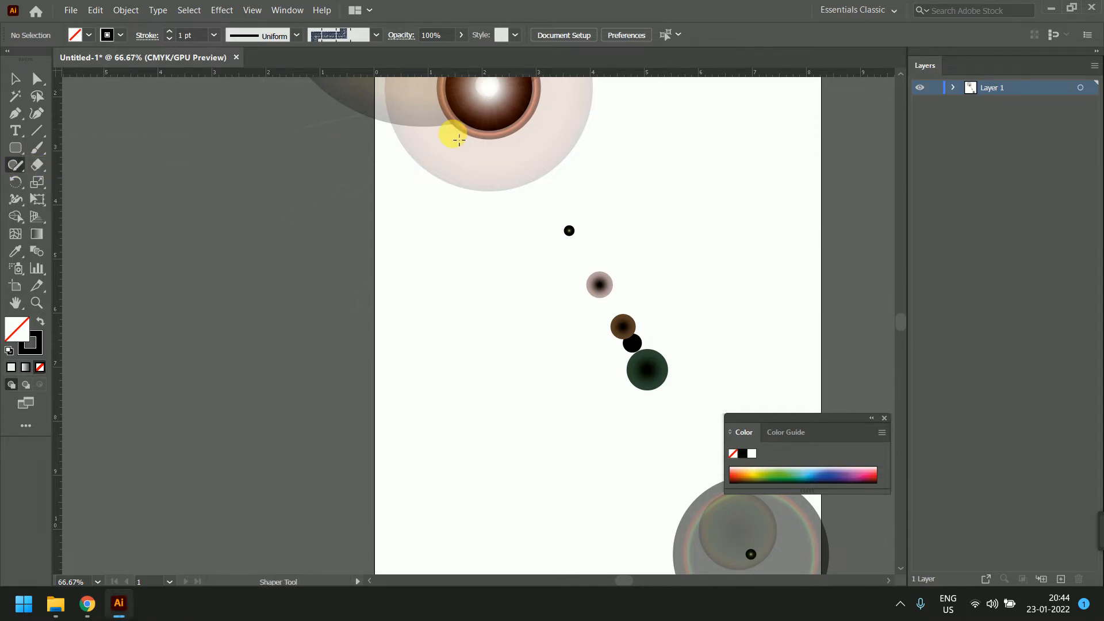
click(11, 77)
click(602, 280)
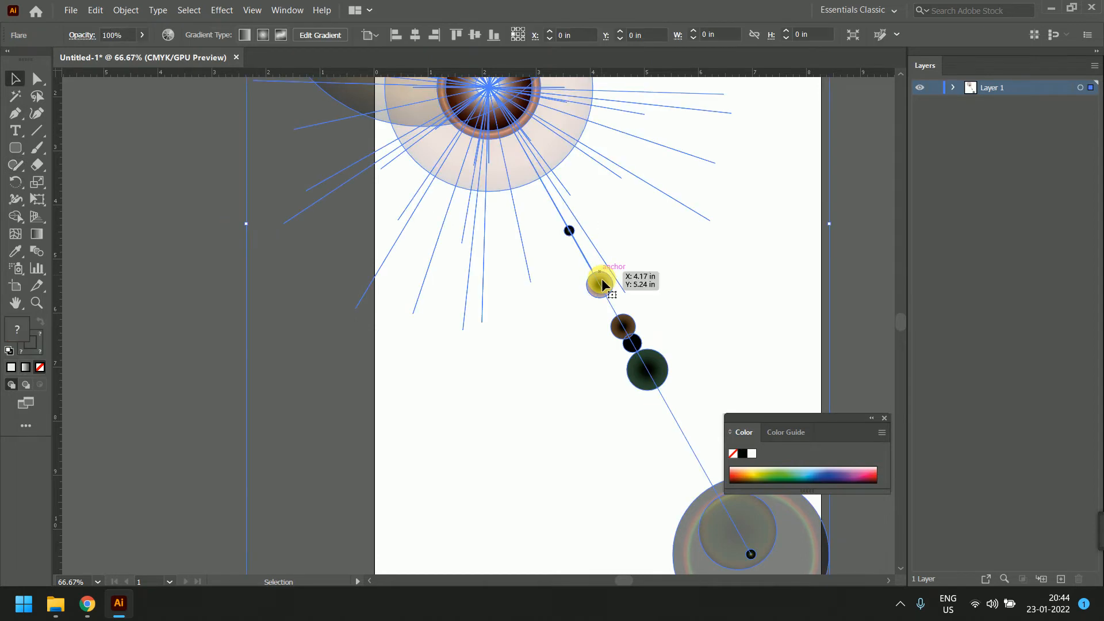
key(Delete)
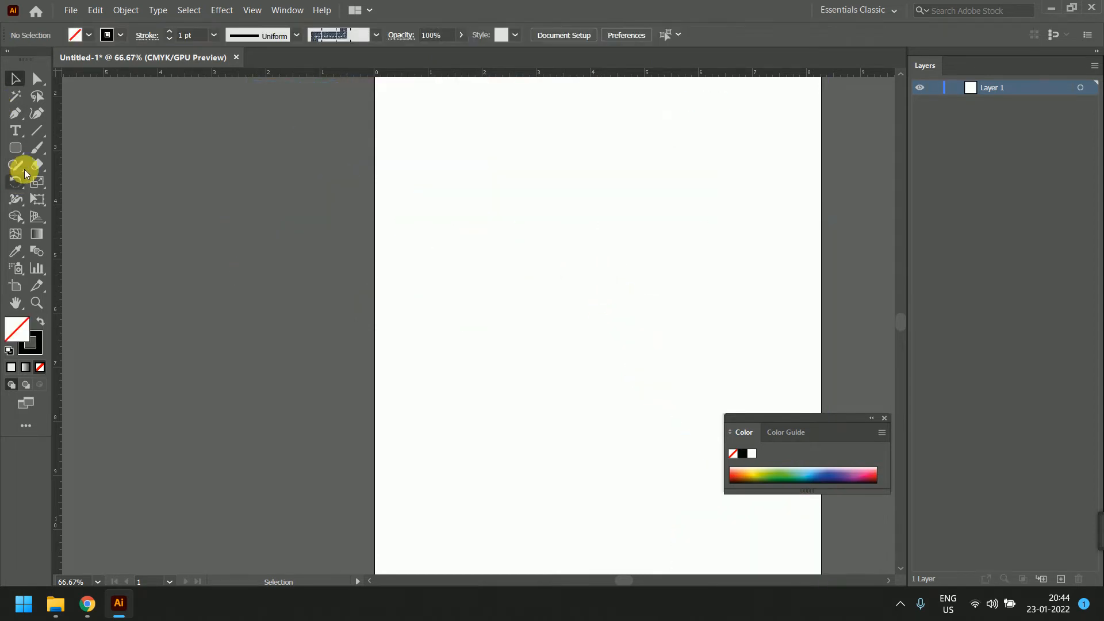
- Draw four unfilled, black-outlined rectangles of different sizes across the artboard, with the smallest one at the lower left
click(17, 148)
drag(15, 149, 64, 146)
drag(473, 169, 541, 229)
drag(638, 205, 748, 340)
mouse_move(575, 348)
mouse_down()
mouse_move(659, 499)
mouse_move(671, 488)
mouse_up()
drag(519, 434, 547, 488)
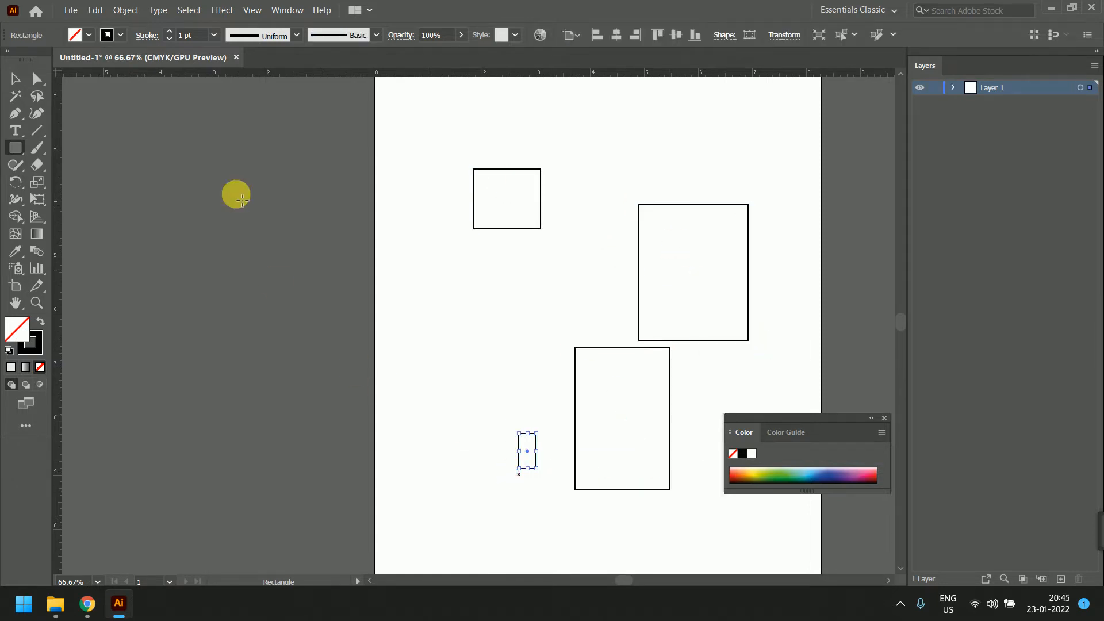
- Activate the Shaper tool
click(18, 168)
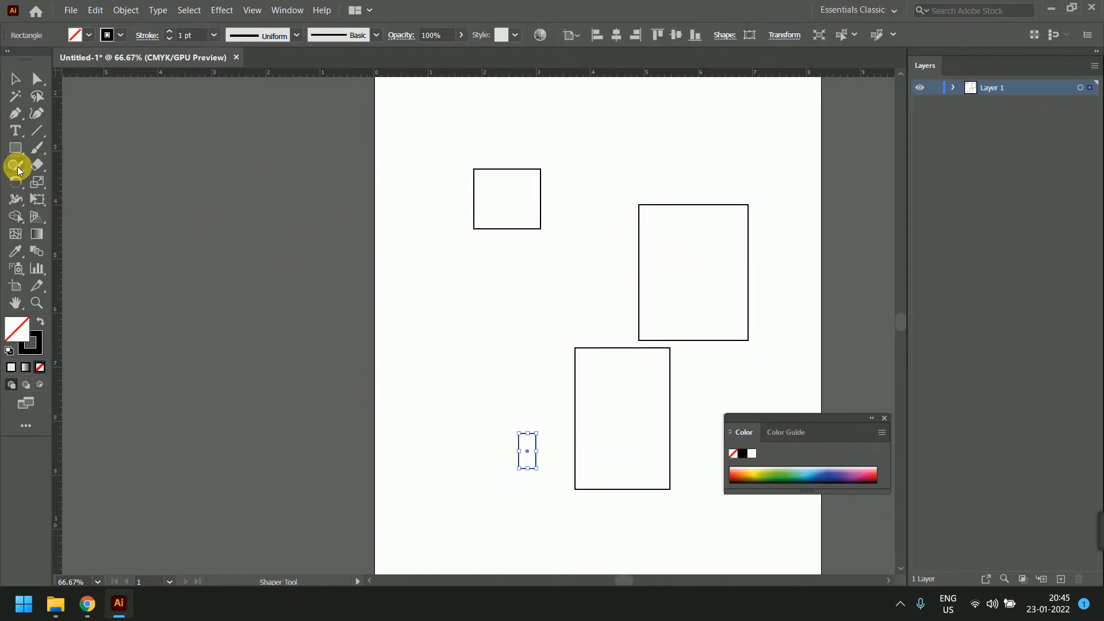
right_click(18, 171)
click(65, 167)
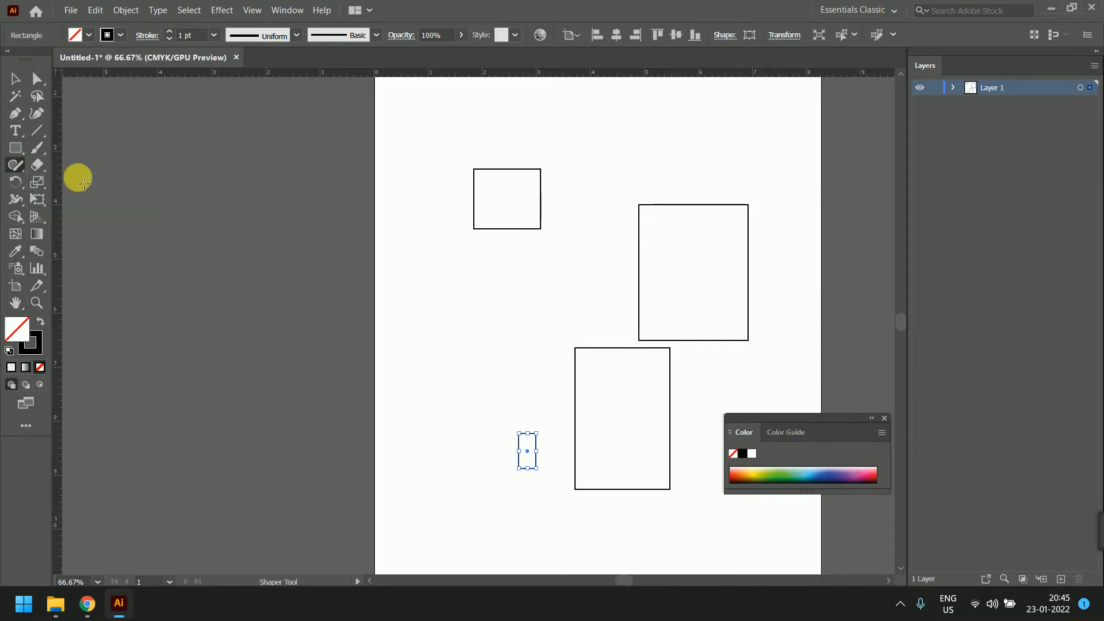
- Switch to the Google Meet call, present the entire screen, and return to Illustrator
key(alt+Tab)
click(564, 559)
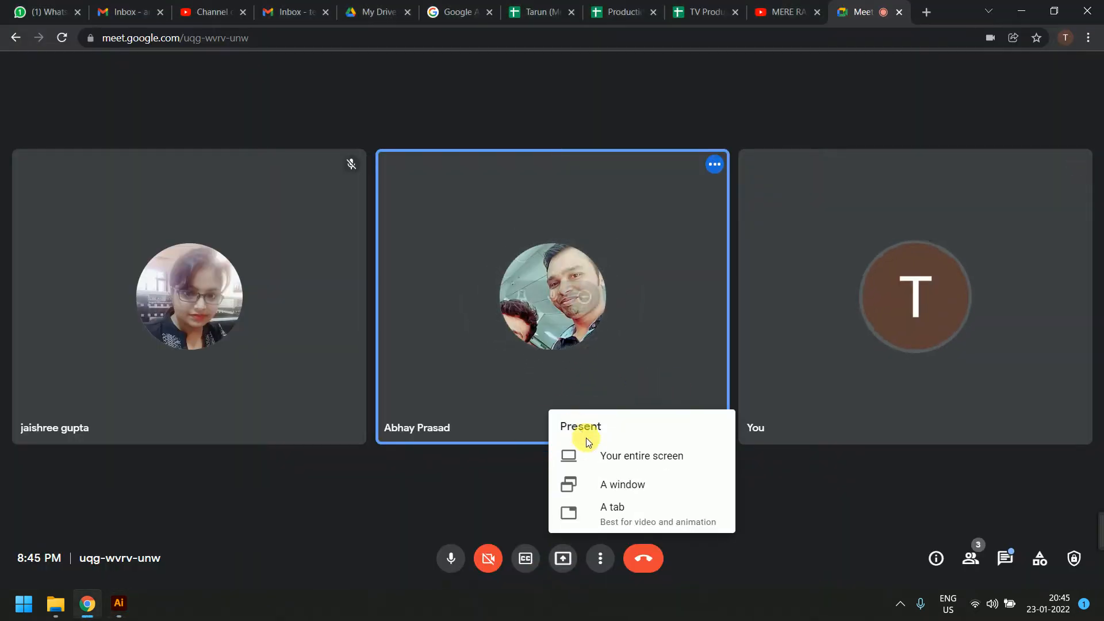
click(592, 454)
click(667, 332)
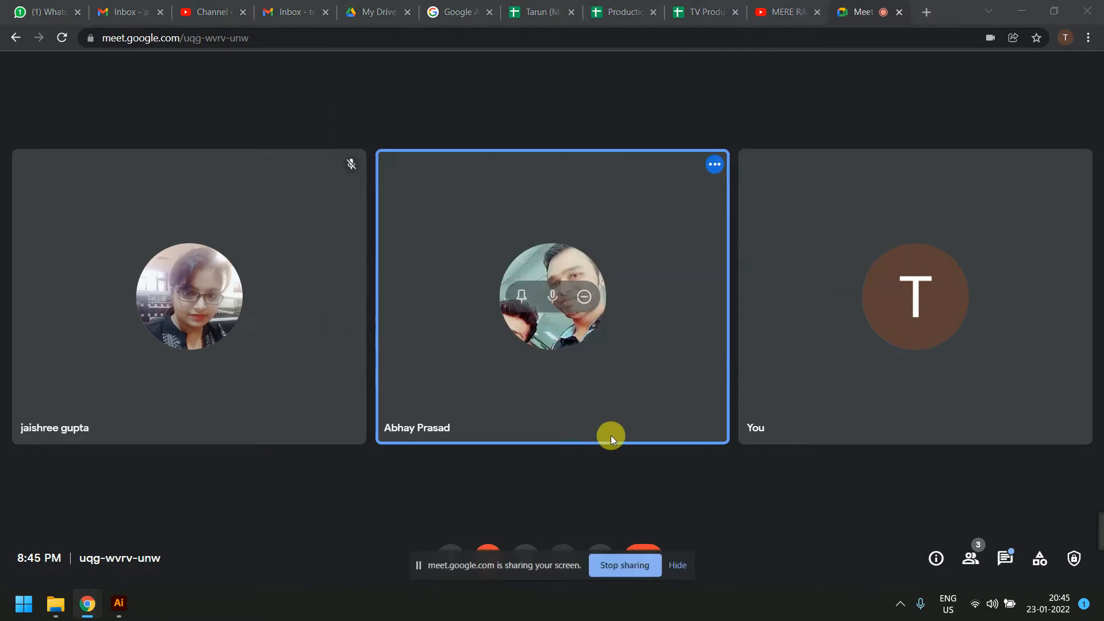
click(678, 565)
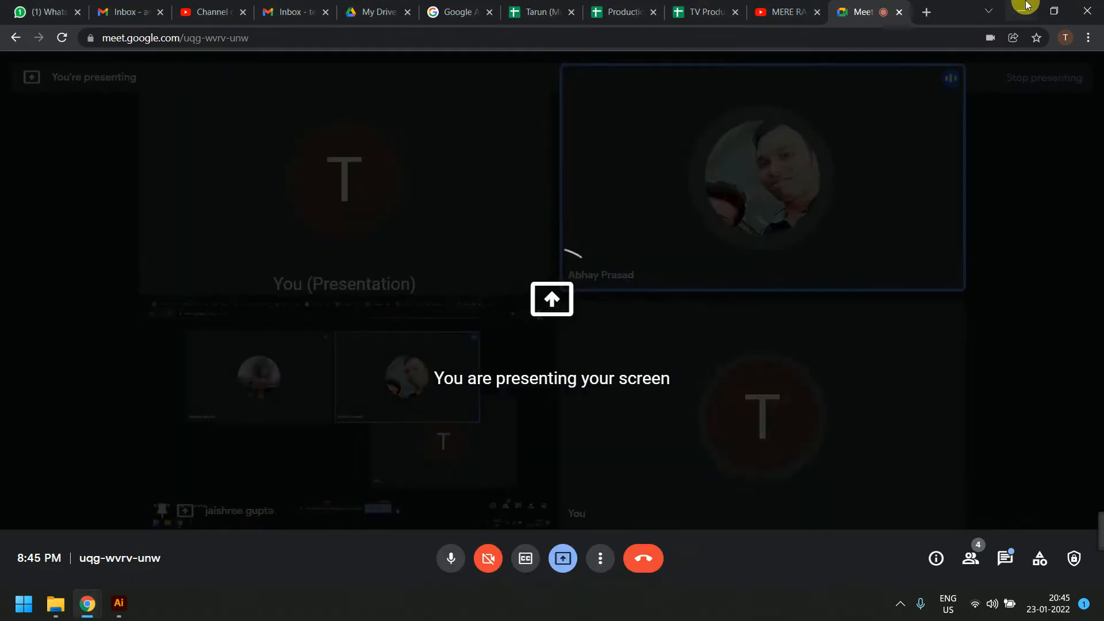
click(1024, 7)
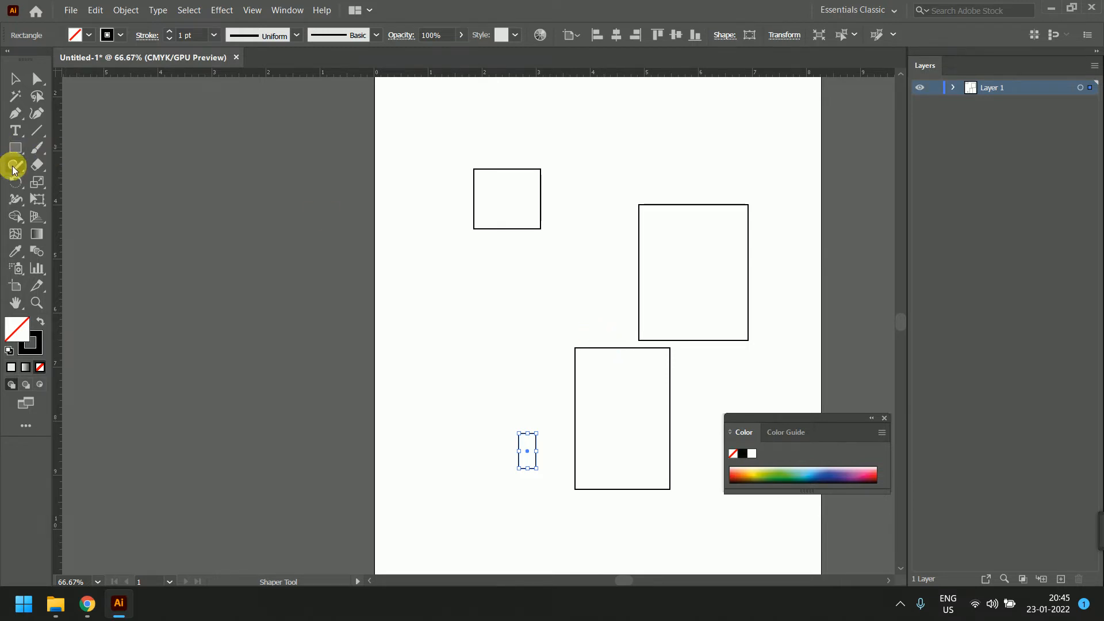
- Draw a square, a circle, a triangle, a slanted line and a horizontal line among the rectangles with the Shaper tool
drag(30, 167, 52, 165)
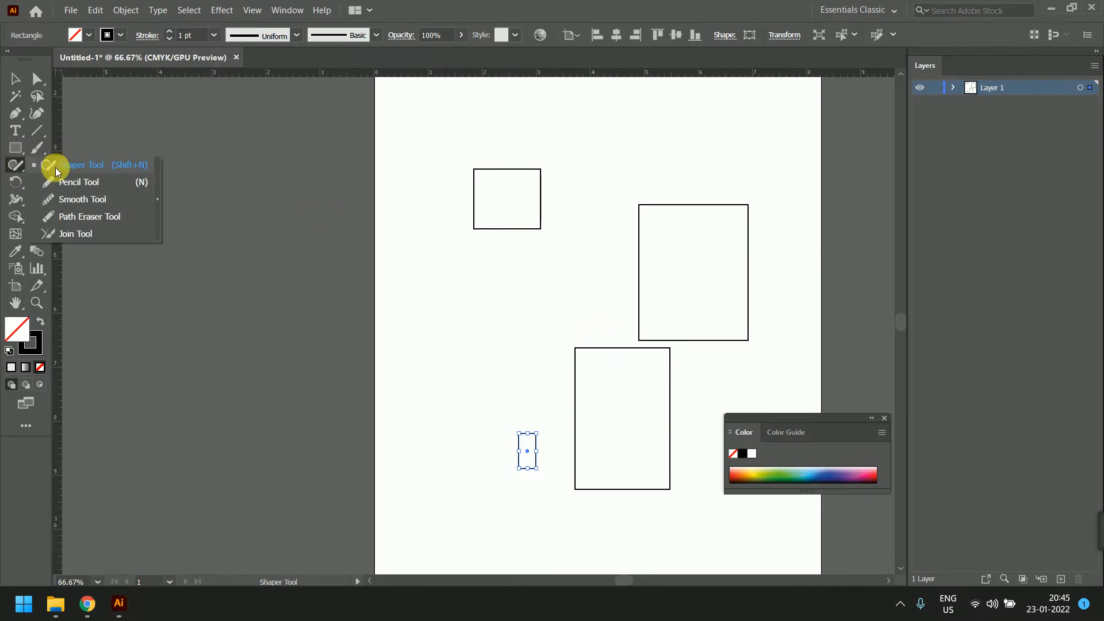
mouse_move(438, 258)
mouse_down()
mouse_move(463, 375)
mouse_move(439, 259)
mouse_up()
click(530, 355)
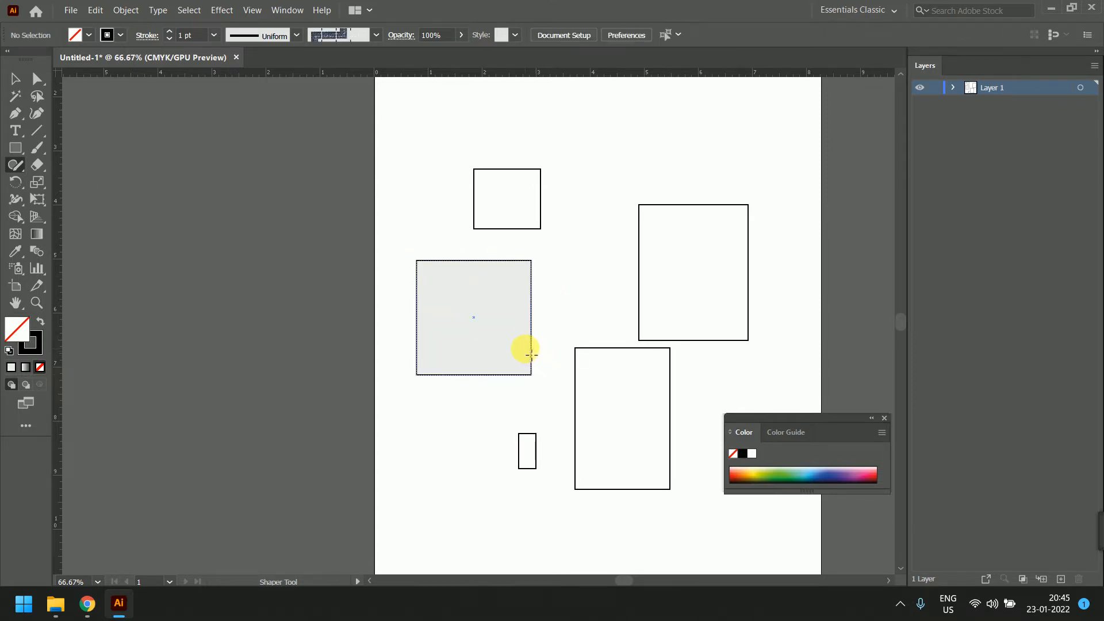
mouse_move(587, 100)
mouse_down()
mouse_move(687, 191)
mouse_move(638, 98)
mouse_move(601, 103)
mouse_up()
mouse_move(592, 222)
mouse_down()
mouse_move(562, 299)
mouse_move(591, 222)
mouse_move(639, 284)
mouse_move(546, 288)
mouse_up()
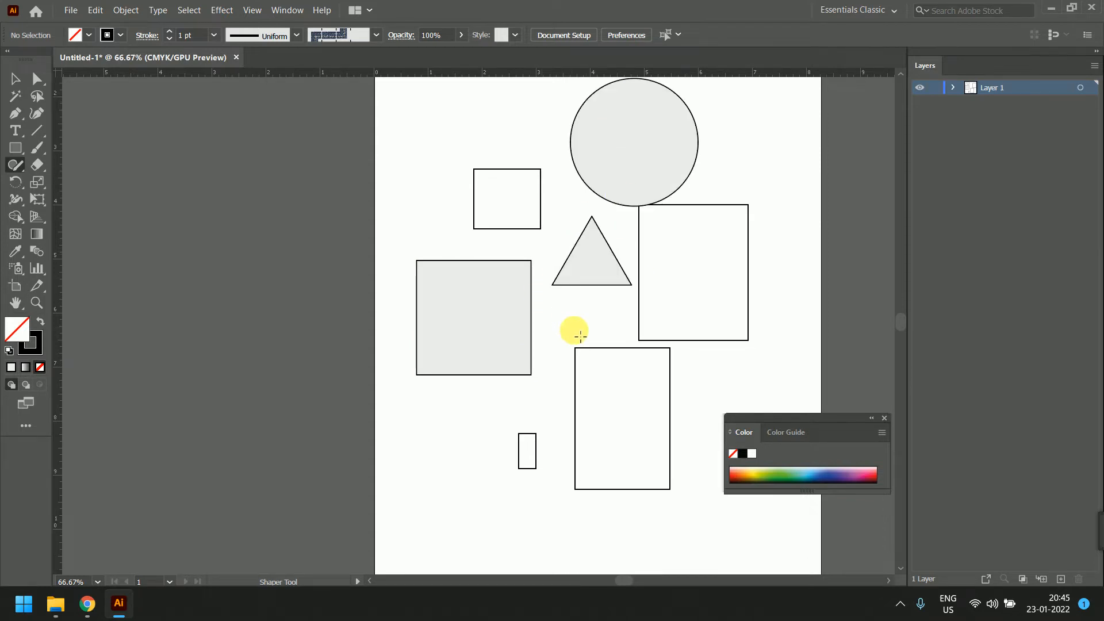
drag(427, 113, 428, 213)
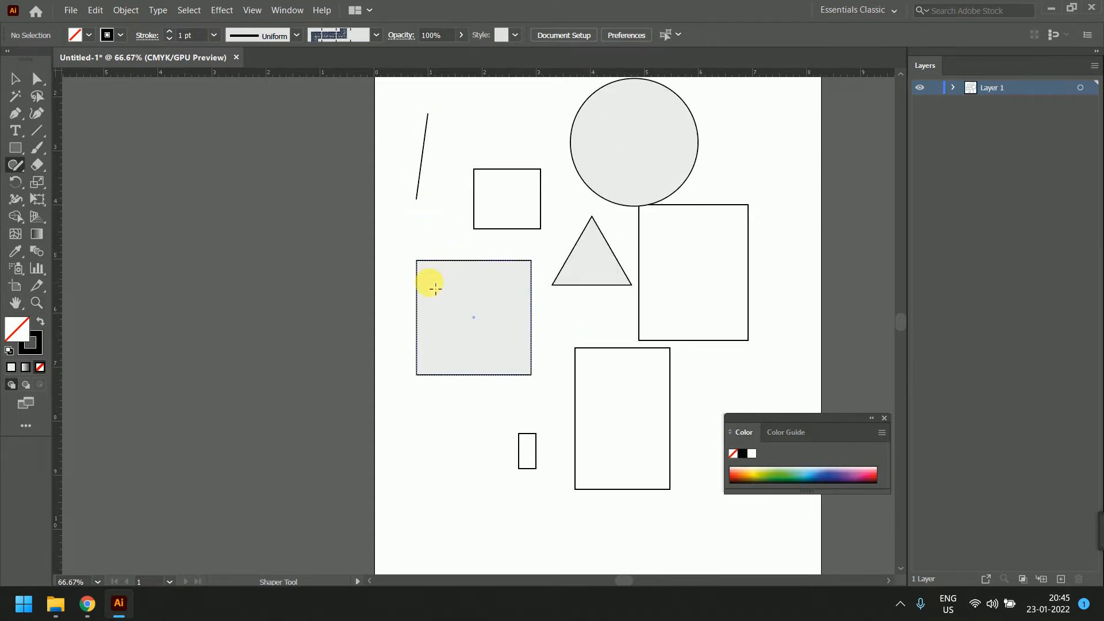
drag(457, 99, 554, 99)
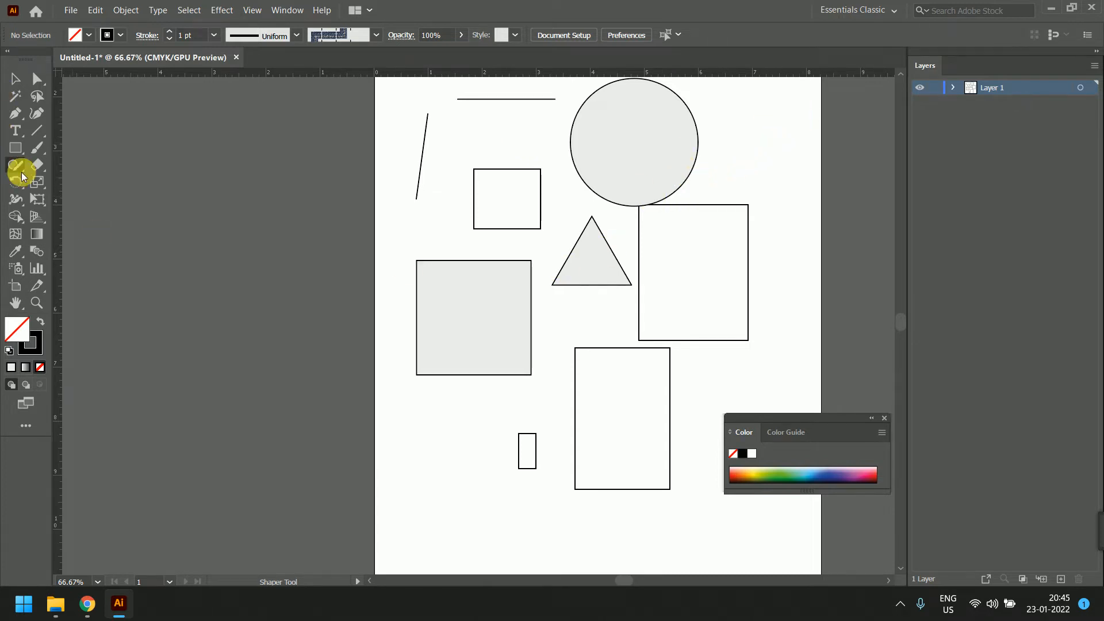
- Scribble over the two largest rectangles and the circle with the Shaper tool to remove them
click(24, 168)
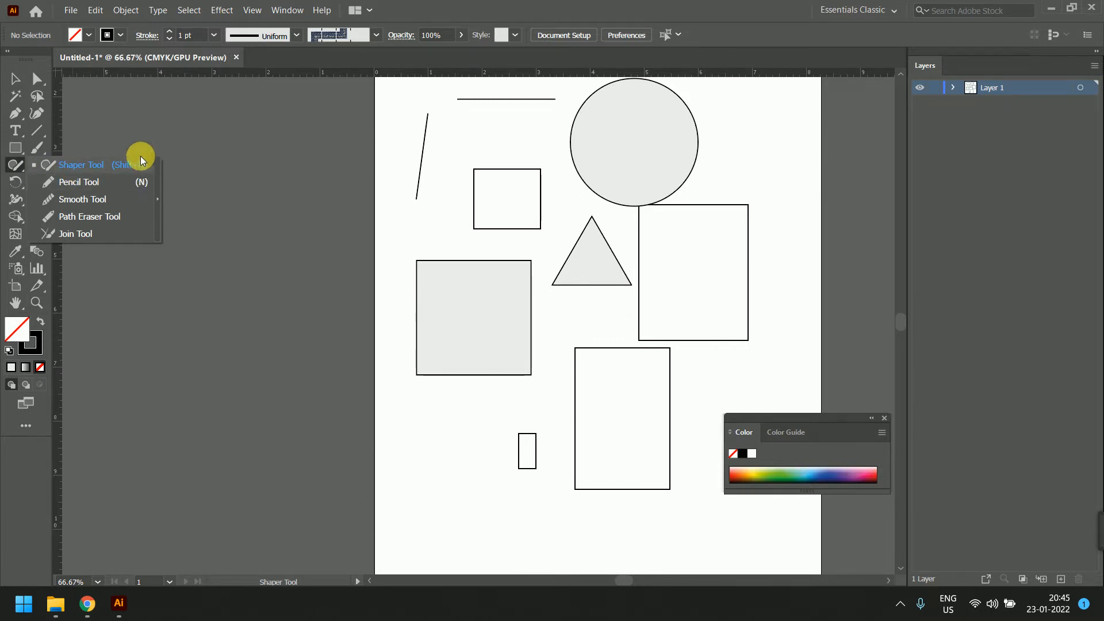
click(454, 433)
mouse_move(564, 397)
mouse_down()
mouse_move(648, 412)
mouse_move(697, 466)
mouse_up()
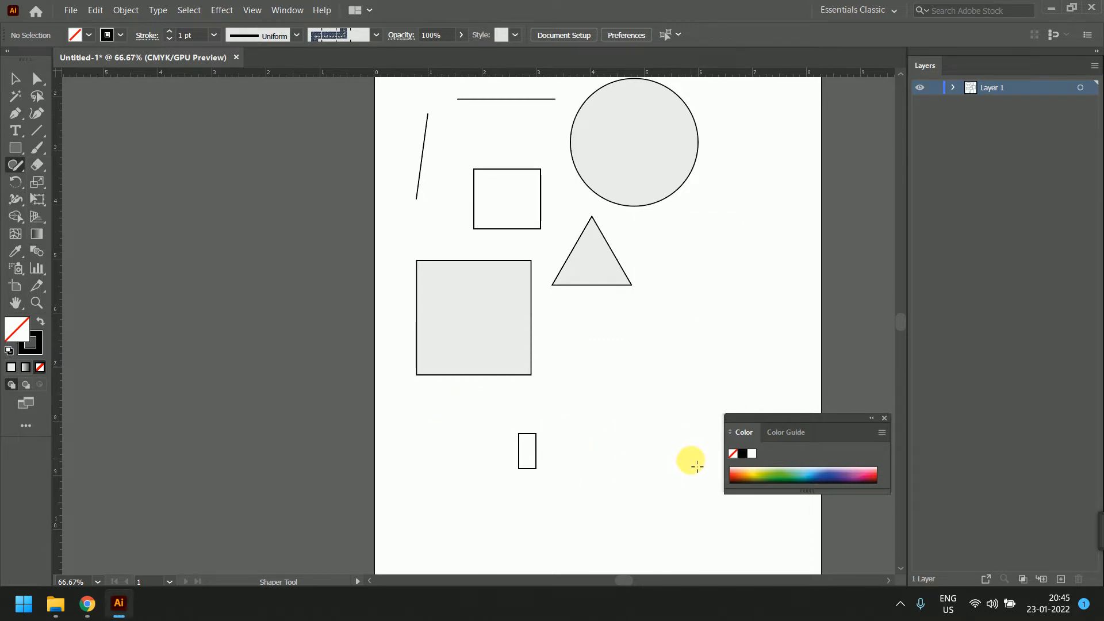
mouse_move(552, 133)
mouse_down()
mouse_move(619, 93)
mouse_move(661, 214)
mouse_up()
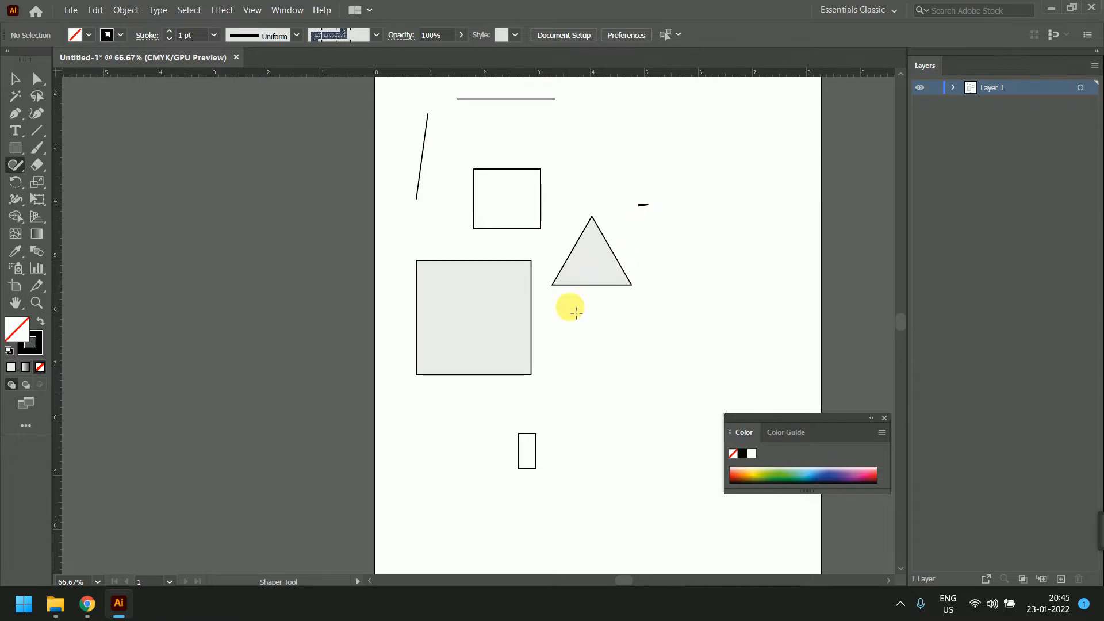
- Draw a tilted ellipse over the triangle's lower part with the Shaper tool and scribble it away to cut into the triangle
mouse_move(569, 308)
mouse_down()
mouse_move(628, 308)
mouse_move(646, 334)
mouse_up()
mouse_move(560, 233)
mouse_down()
mouse_move(542, 276)
mouse_move(572, 400)
mouse_up()
key(ctrl+z)
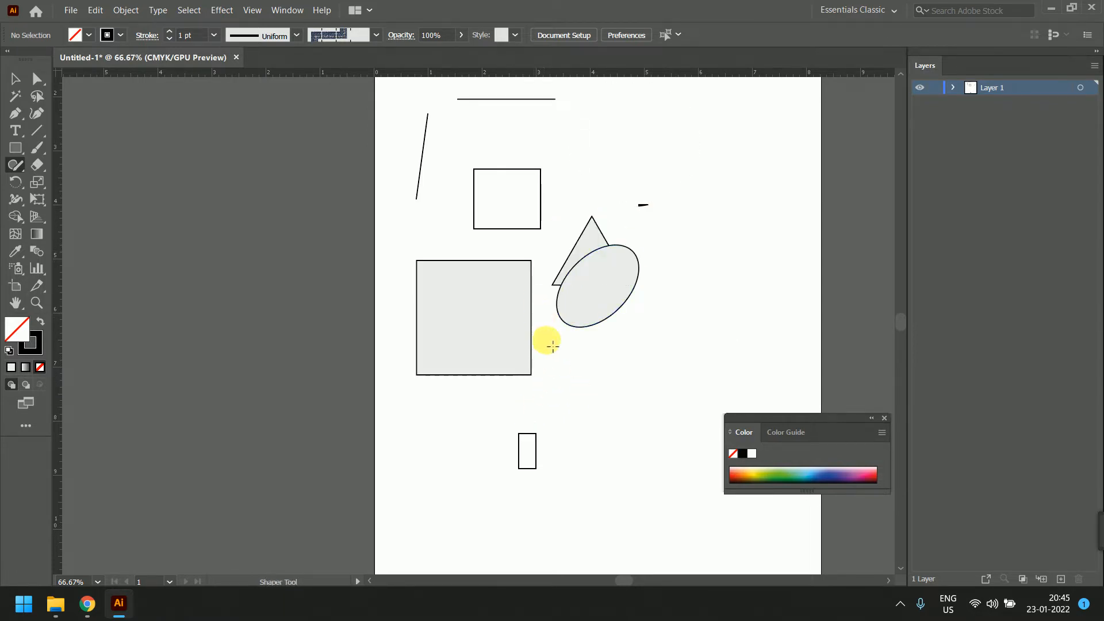
mouse_move(598, 296)
mouse_down()
mouse_move(668, 281)
mouse_move(679, 304)
mouse_move(673, 201)
mouse_move(624, 178)
mouse_up()
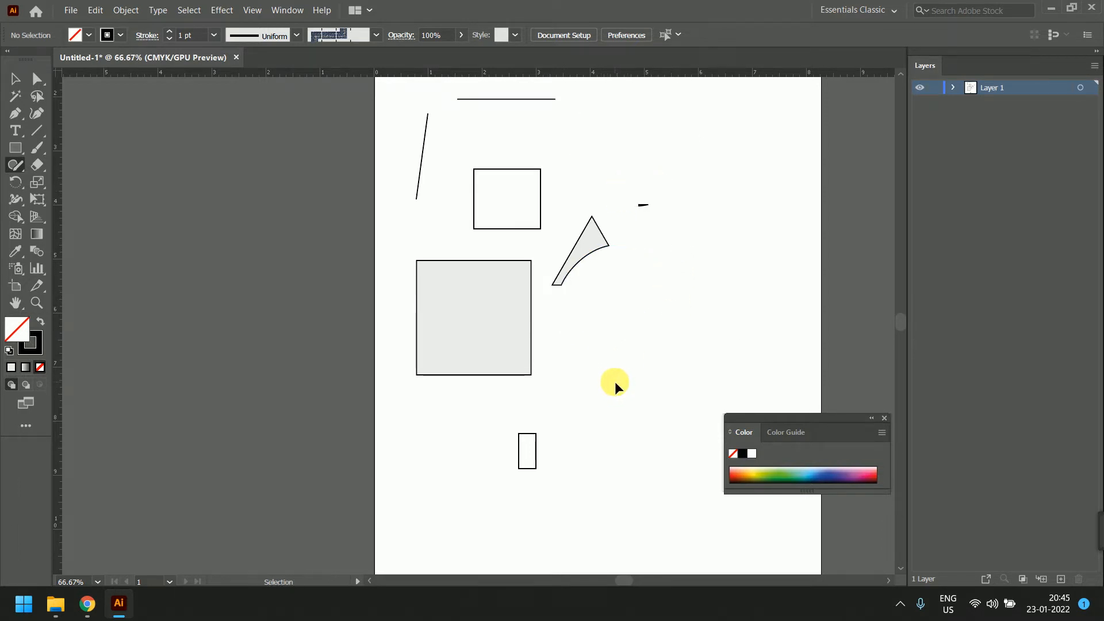
- Undo the triangle cut and the earlier removals of the circle and the two largest rectangles
key(ctrl+z)
key(ctrl+z)
key(ctrl+z)
key(ctrl+z)
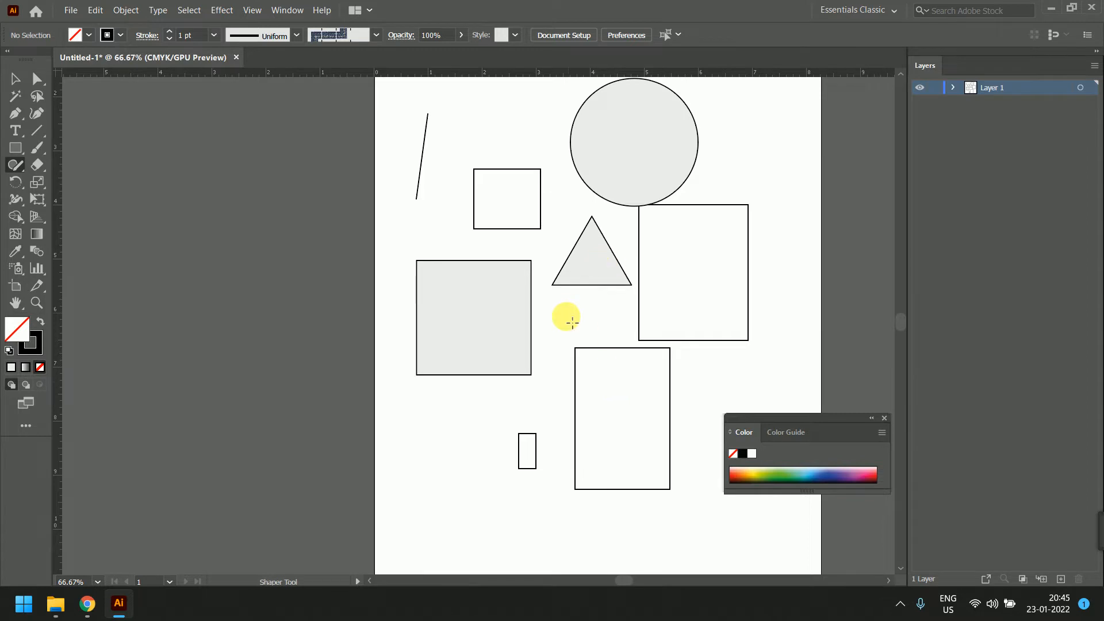
- Move the grey square up over the lower part of the small rectangle and place the triangle across the square's upper-right edge
click(17, 82)
drag(486, 333, 495, 262)
drag(577, 254, 548, 206)
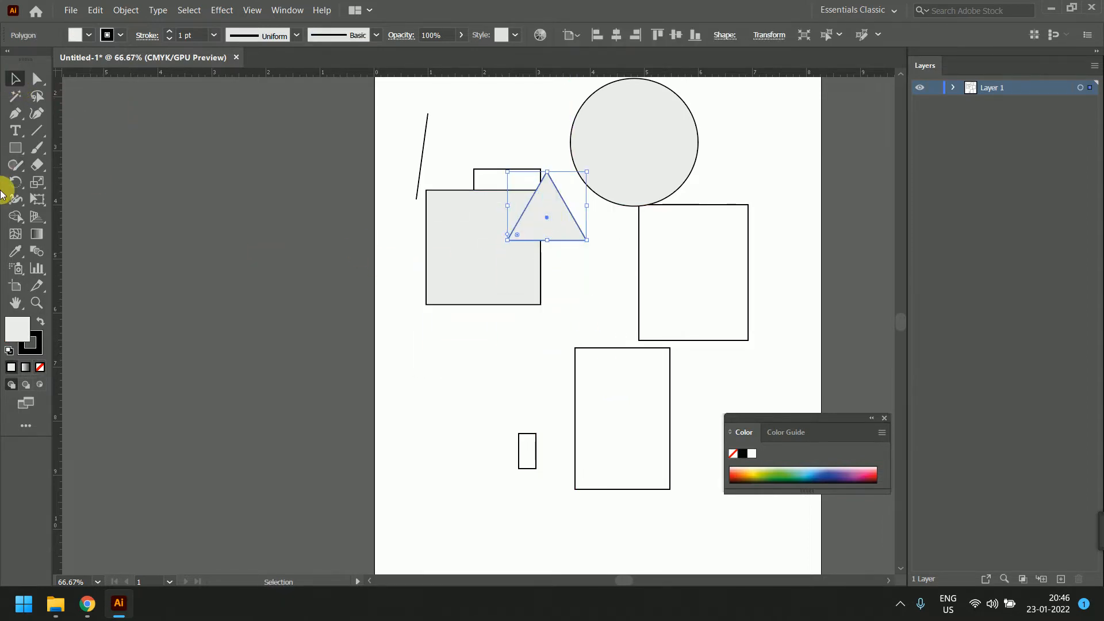
- Try scribbling across the overlapping square and triangle with the Shaper tool, undoing the scribbles and the triangle's move
click(16, 165)
mouse_move(471, 332)
mouse_down()
mouse_move(500, 256)
mouse_move(550, 219)
mouse_move(516, 171)
mouse_up()
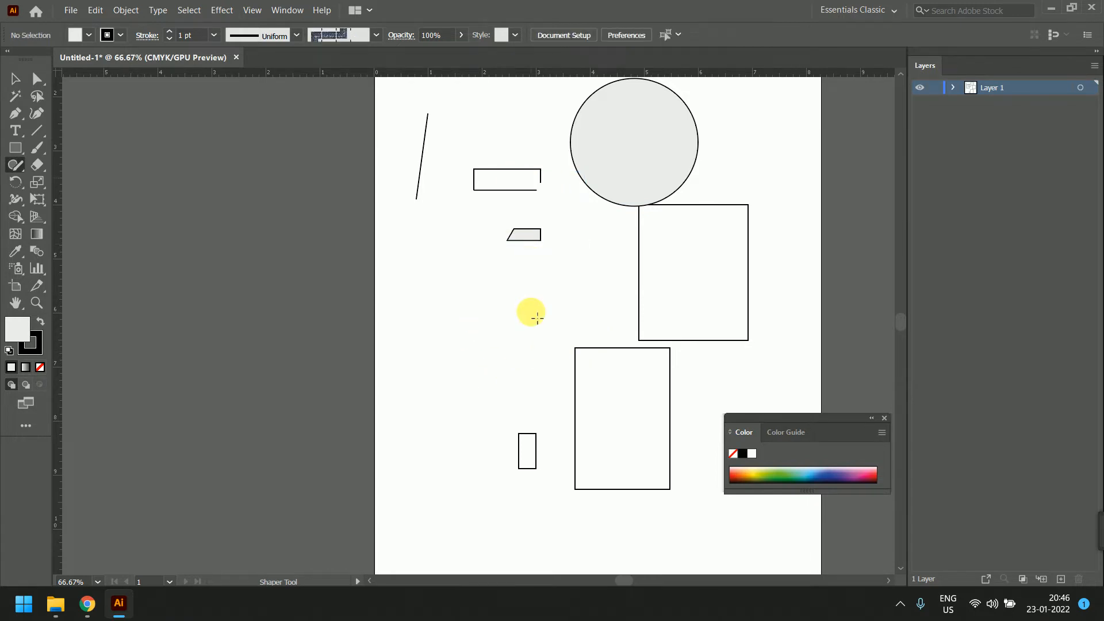
key(ctrl+z)
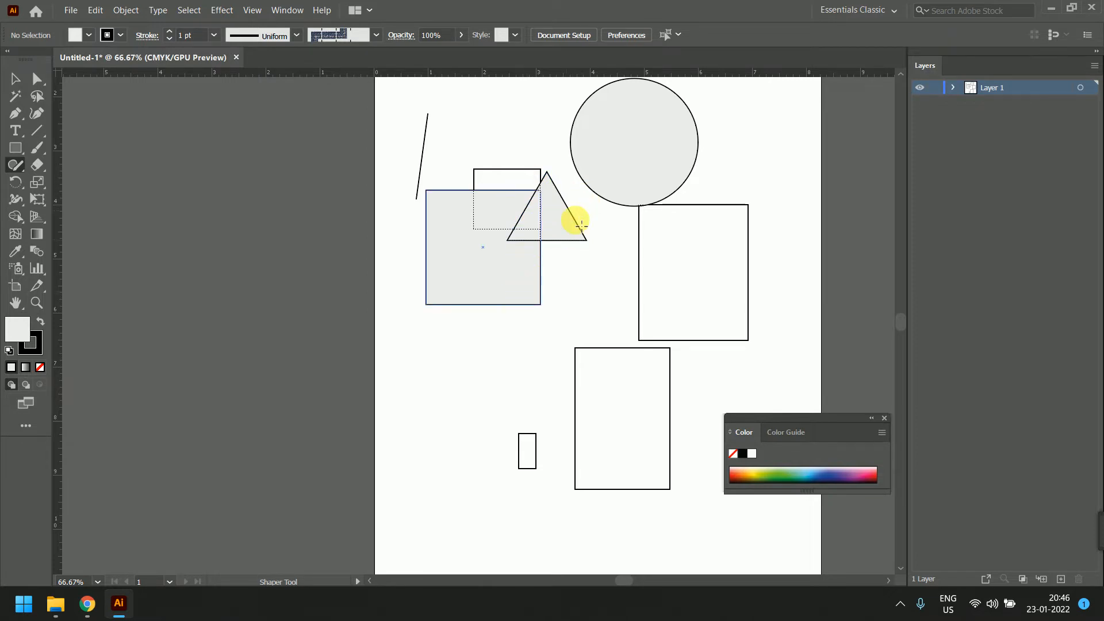
drag(615, 200, 516, 212)
mouse_move(614, 253)
mouse_down()
mouse_move(522, 222)
mouse_move(607, 244)
mouse_up()
key(ctrl+z)
key(ctrl+z)
key(ctrl+z)
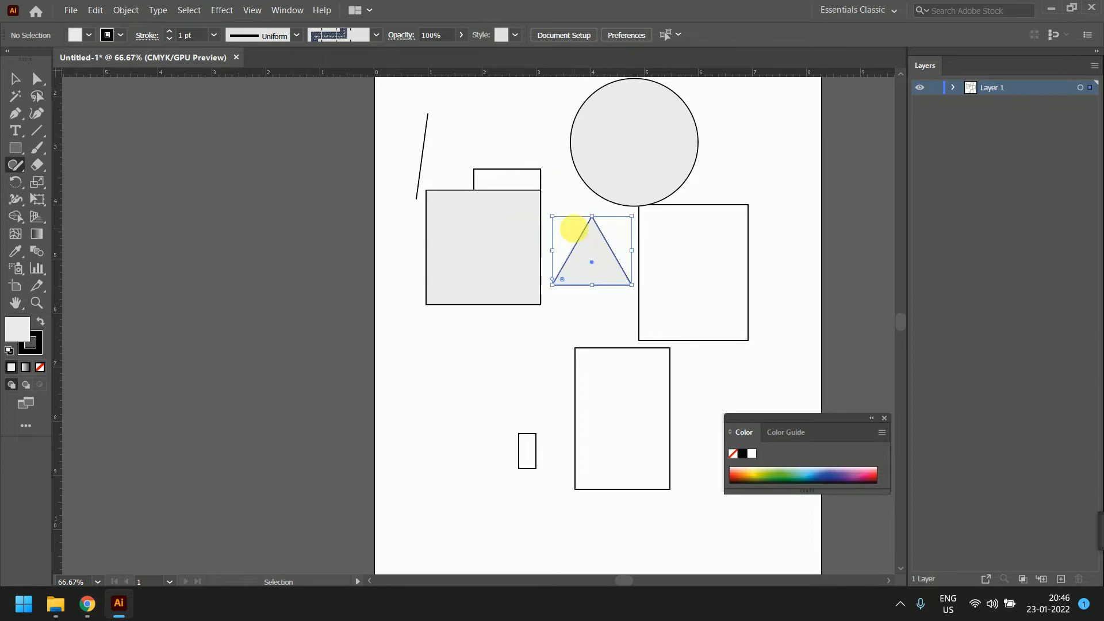
- Scribble inside the overlap of the grey square and the small rectangle with the Shaper tool to clear the grey fill there
mouse_move(532, 134)
mouse_down()
mouse_move(503, 198)
mouse_move(561, 184)
mouse_move(552, 219)
mouse_up()
key(ctrl+z)
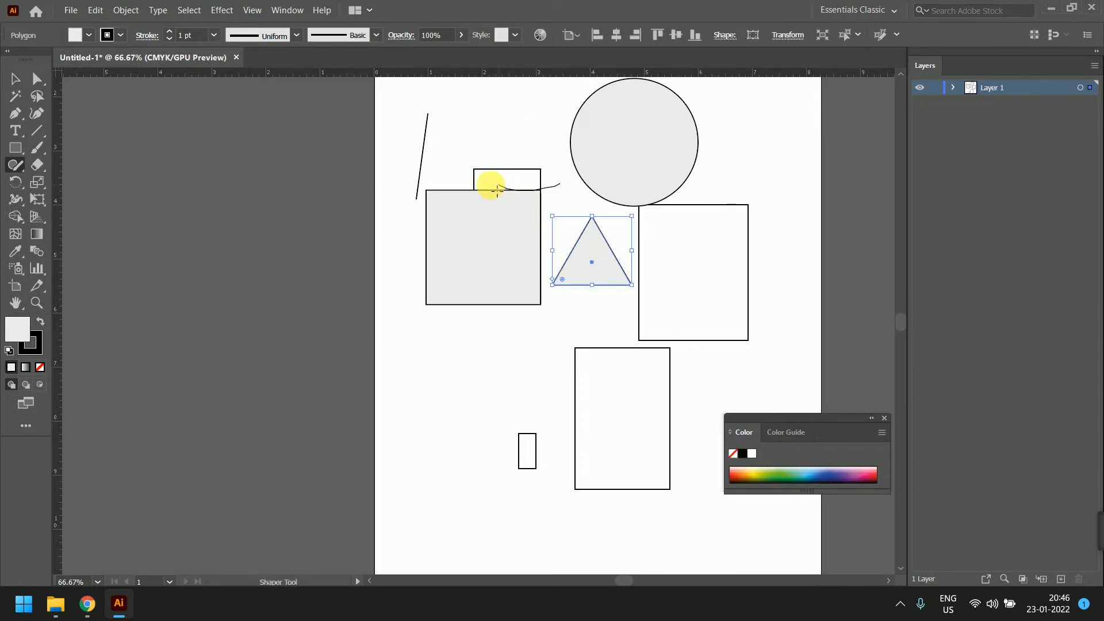
drag(498, 191, 584, 215)
mouse_move(480, 224)
mouse_down()
mouse_move(577, 226)
mouse_move(564, 233)
mouse_up()
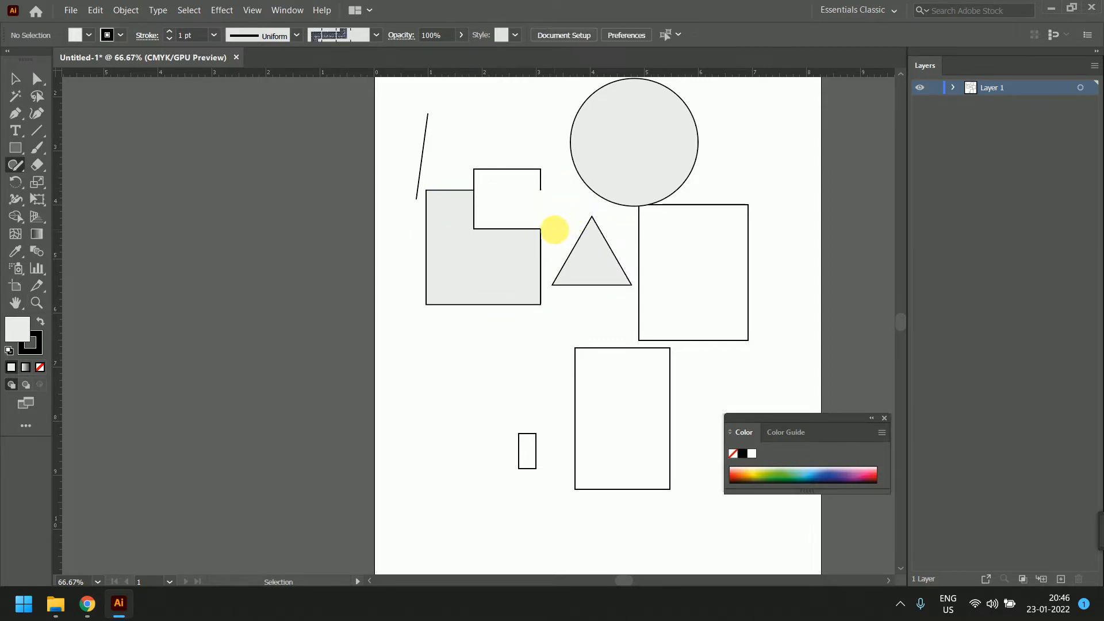
key(ctrl+z)
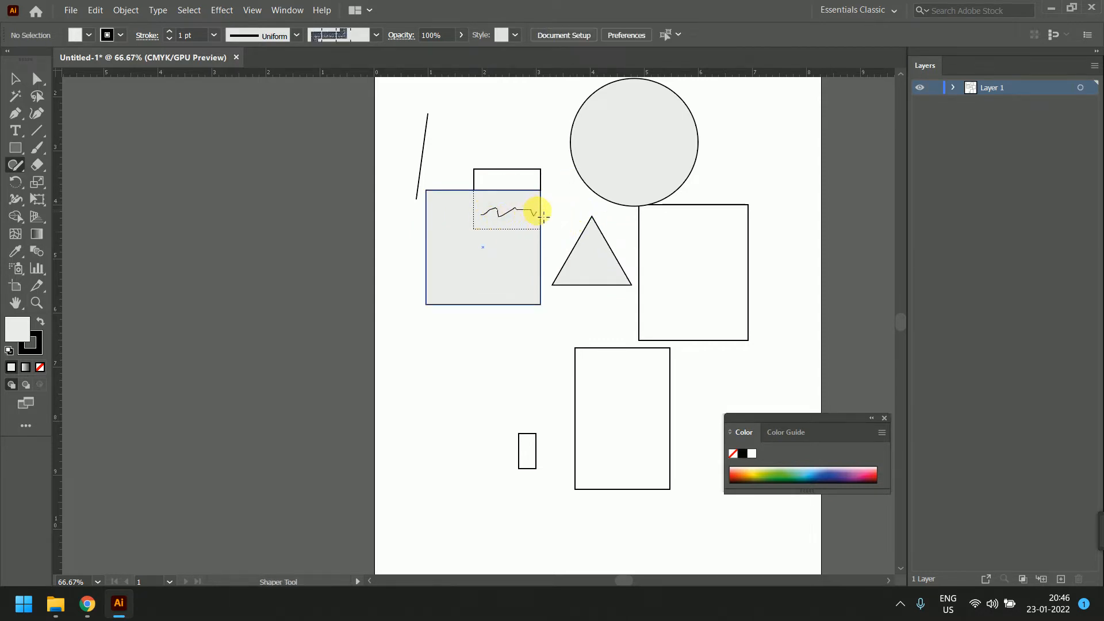
drag(543, 216, 573, 225)
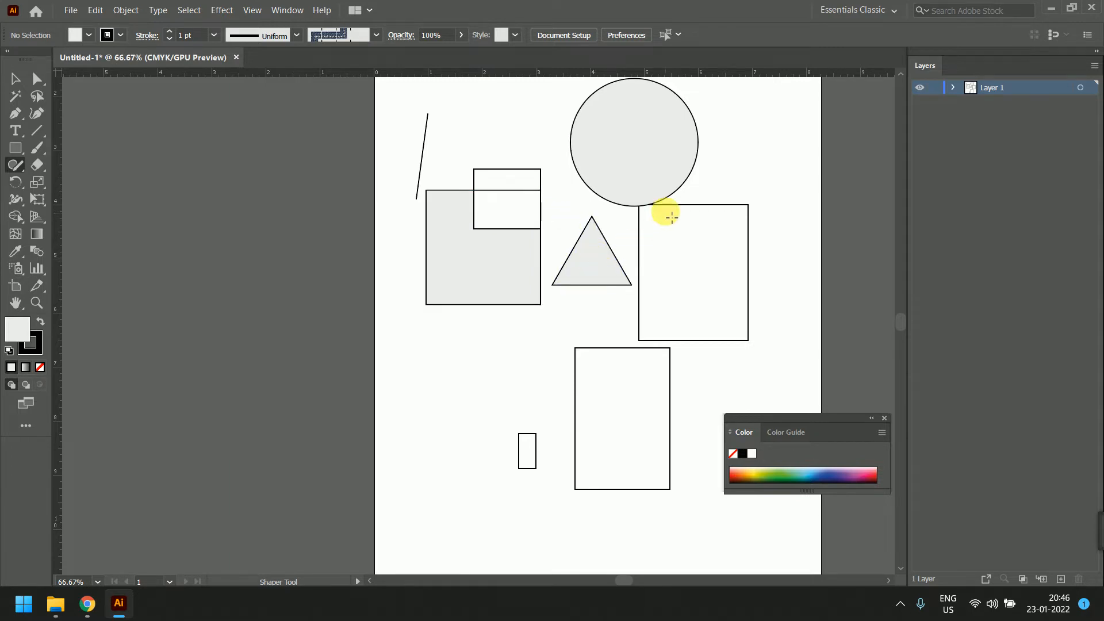
- Try scribbling over the circle and the large rectangle below it with the Shaper tool, undoing each attempt
drag(656, 237, 685, 250)
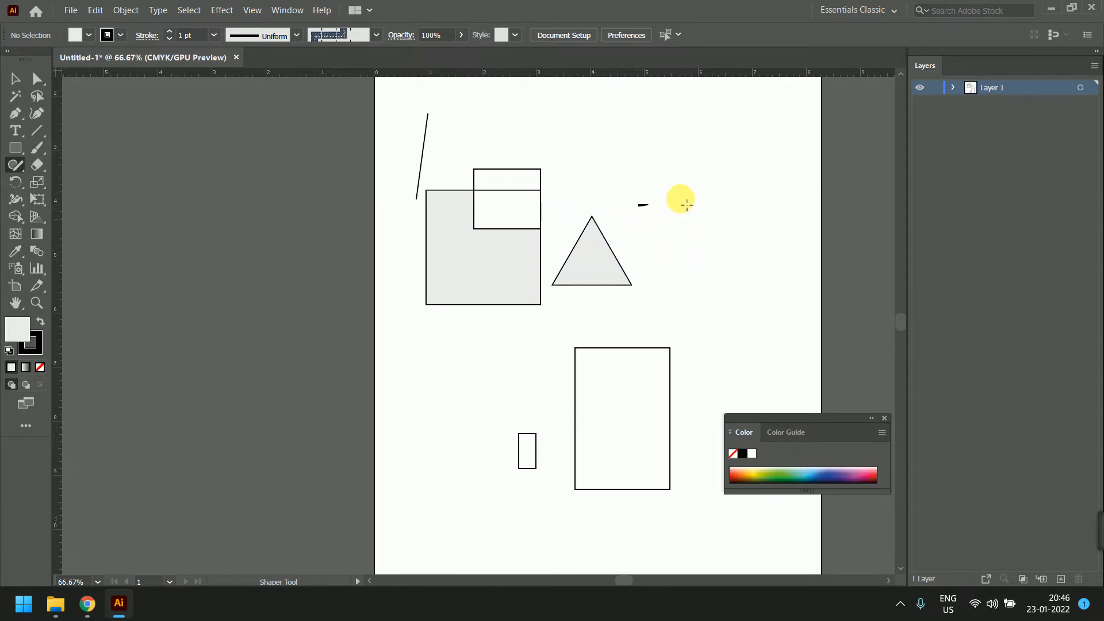
key(ctrl+z)
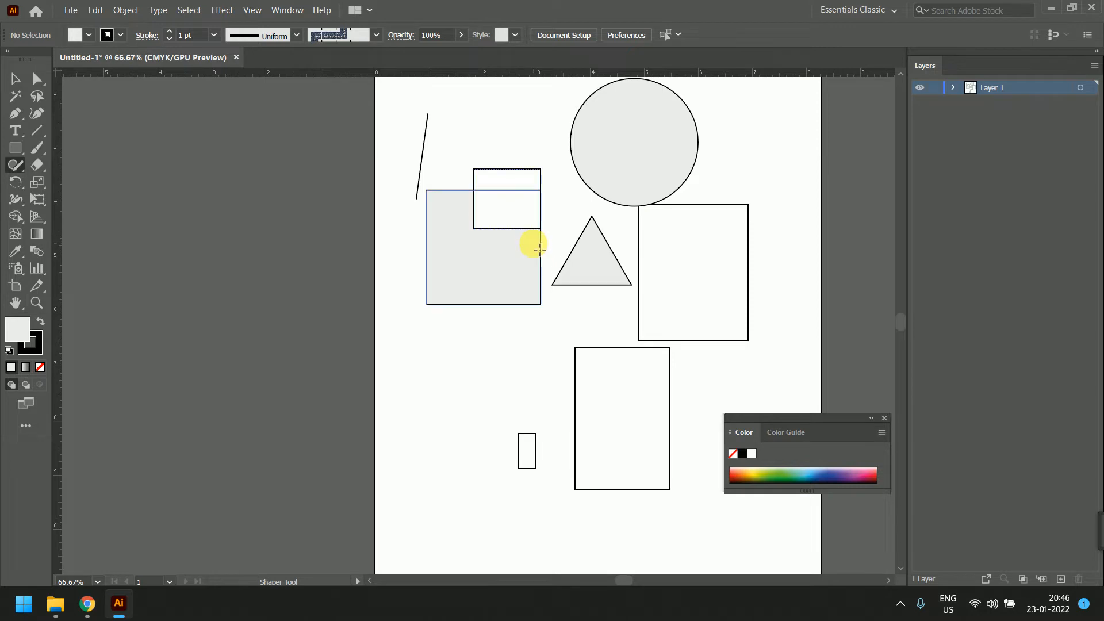
mouse_move(648, 144)
mouse_down()
mouse_move(675, 165)
mouse_move(688, 252)
mouse_move(686, 282)
mouse_up()
key(ctrl+z)
- Move the triangle so that it overlaps the left edge of the large rectangle below the circle
click(14, 79)
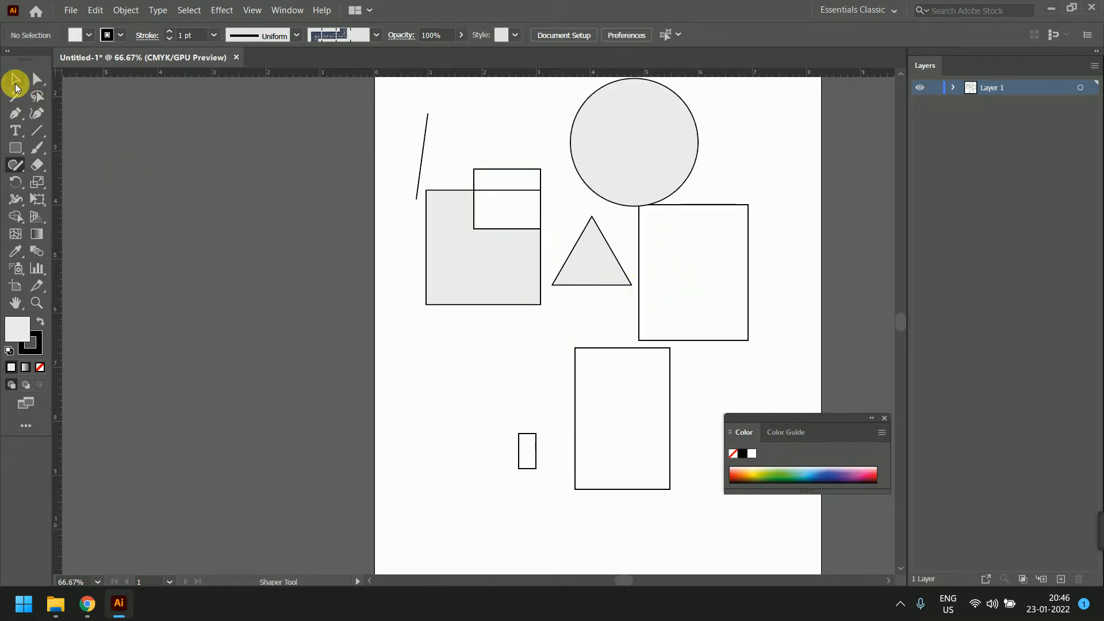
drag(608, 273, 650, 280)
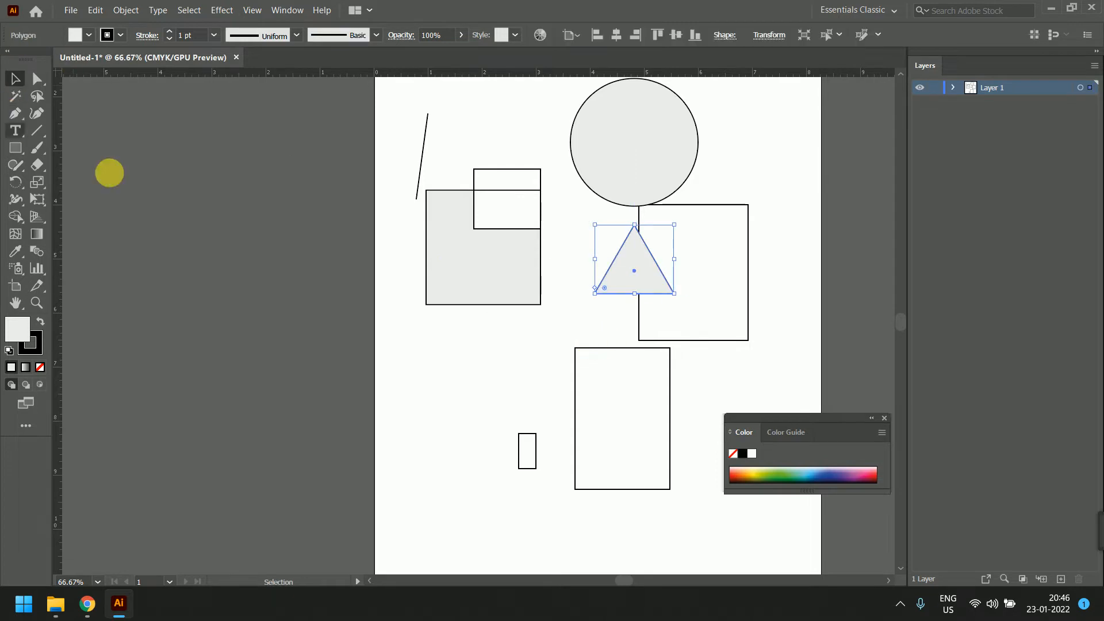
click(453, 422)
- Scribble away the triangle's left part and the large rectangle with the Shaper tool, keeping only their grey overlap
click(15, 165)
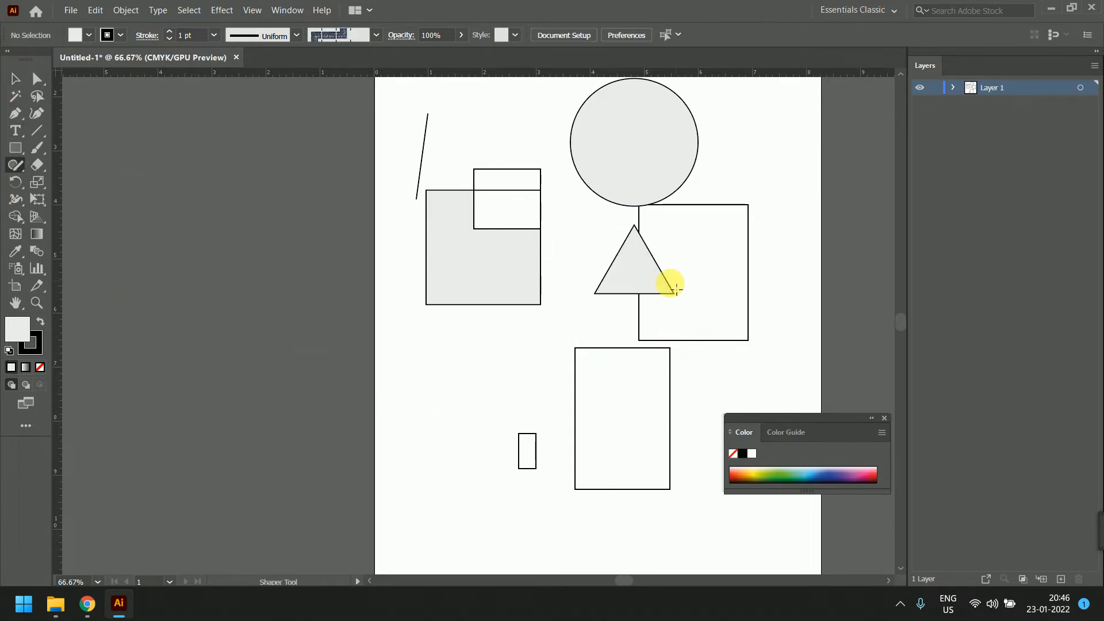
mouse_move(657, 276)
mouse_down()
mouse_move(696, 326)
mouse_move(662, 294)
mouse_up()
key(ctrl+z)
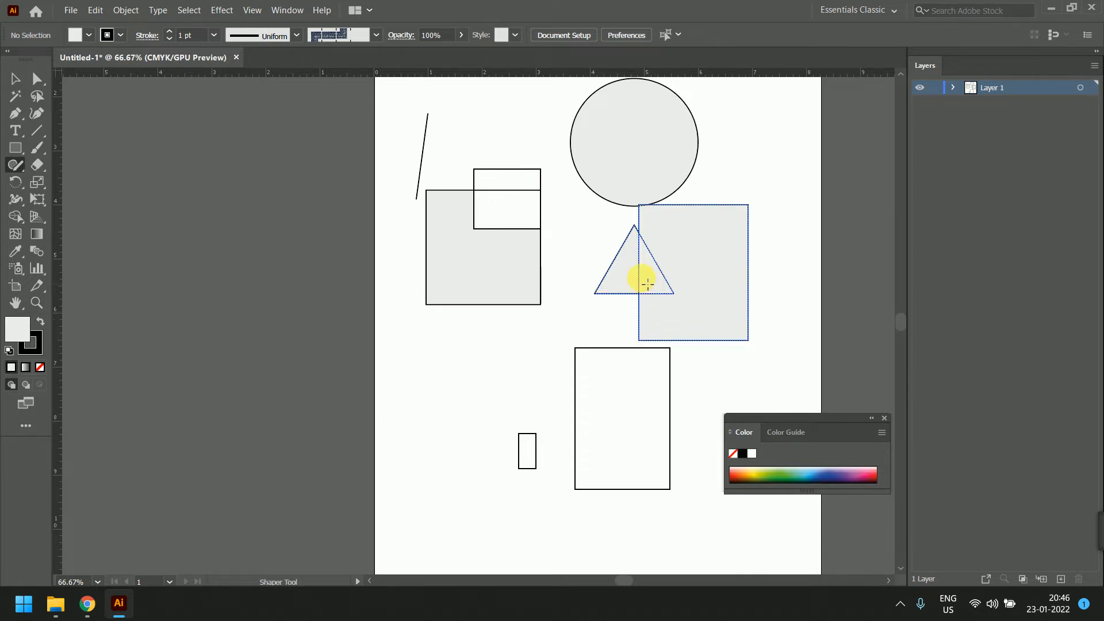
drag(626, 250, 622, 302)
drag(718, 283, 718, 284)
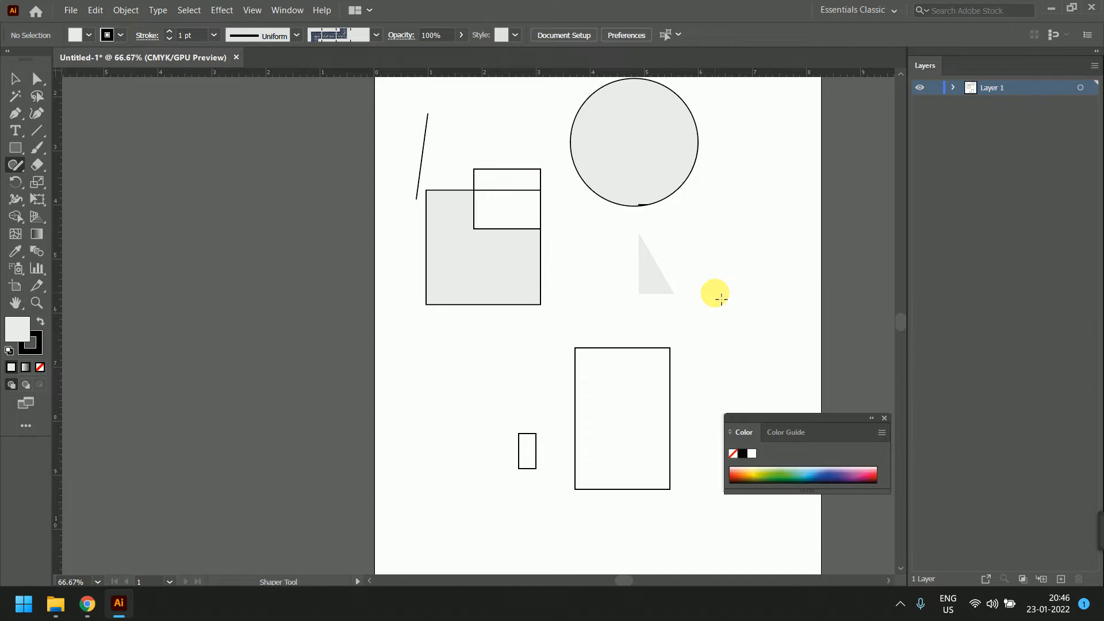
- Draw a freehand wavy line running down the artboard to the right of the circle with the Pencil tool
click(16, 167)
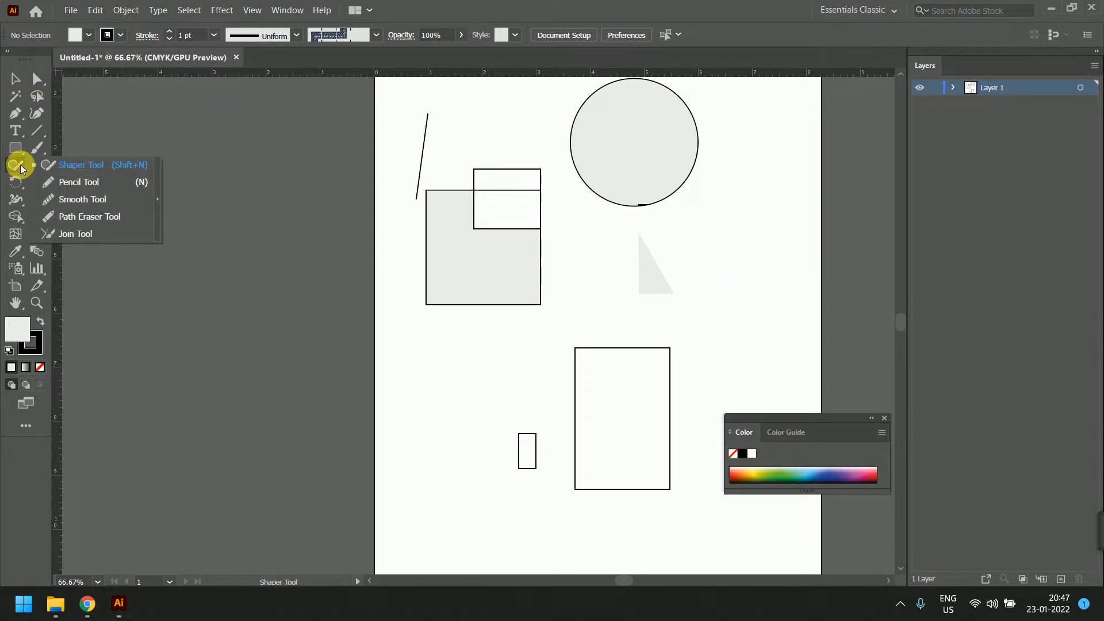
click(65, 182)
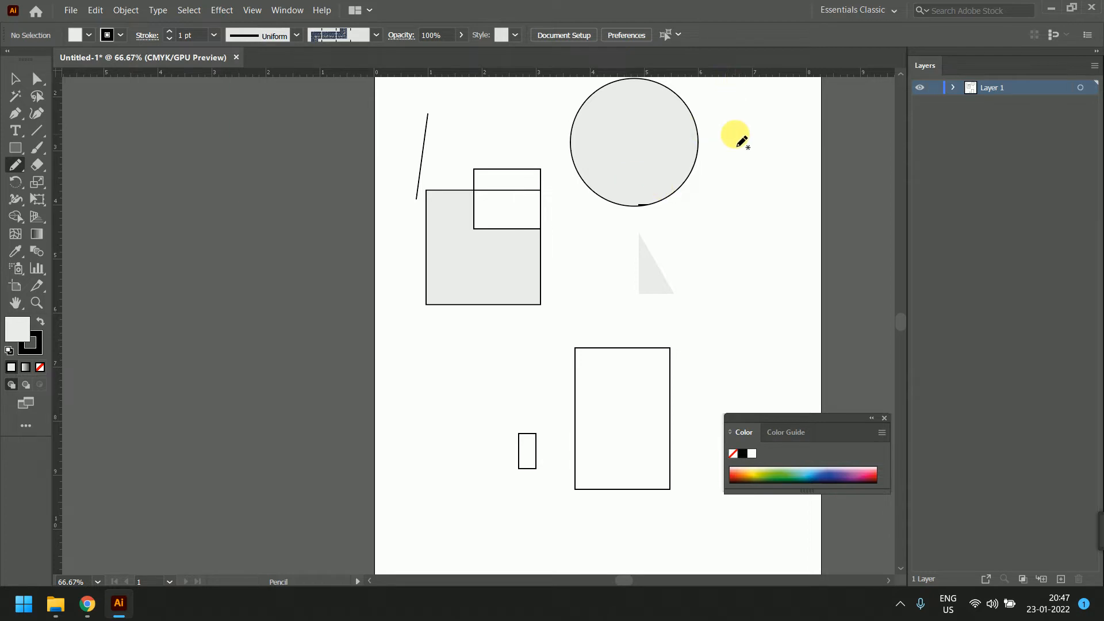
mouse_move(735, 133)
mouse_down()
mouse_move(751, 287)
mouse_move(699, 435)
mouse_up()
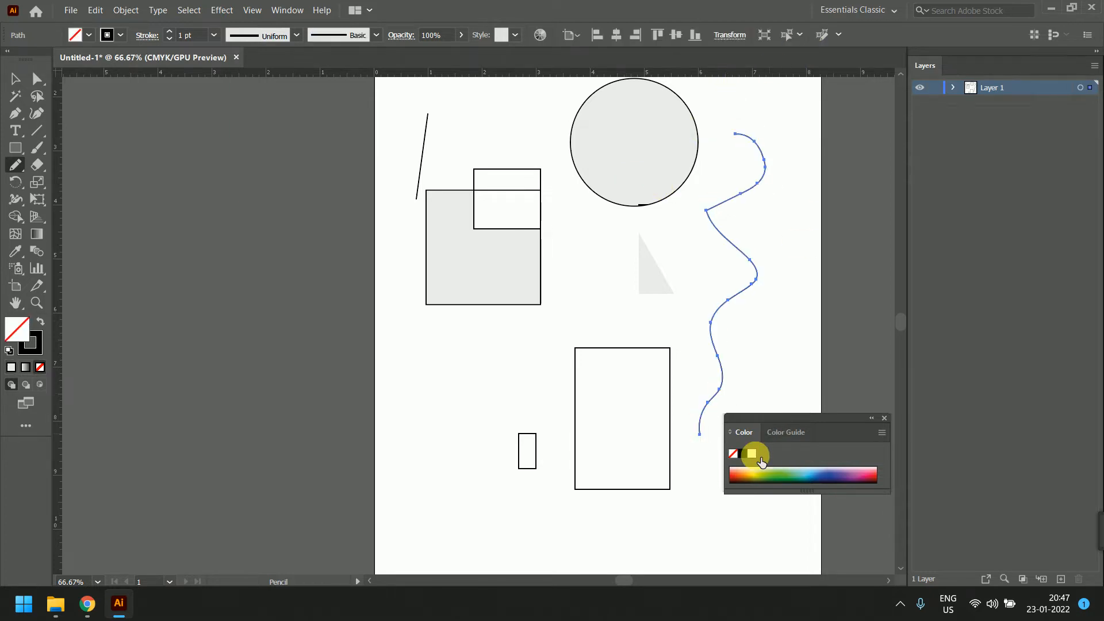
scroll(769, 141, up, 1)
scroll(765, 181, left, 2)
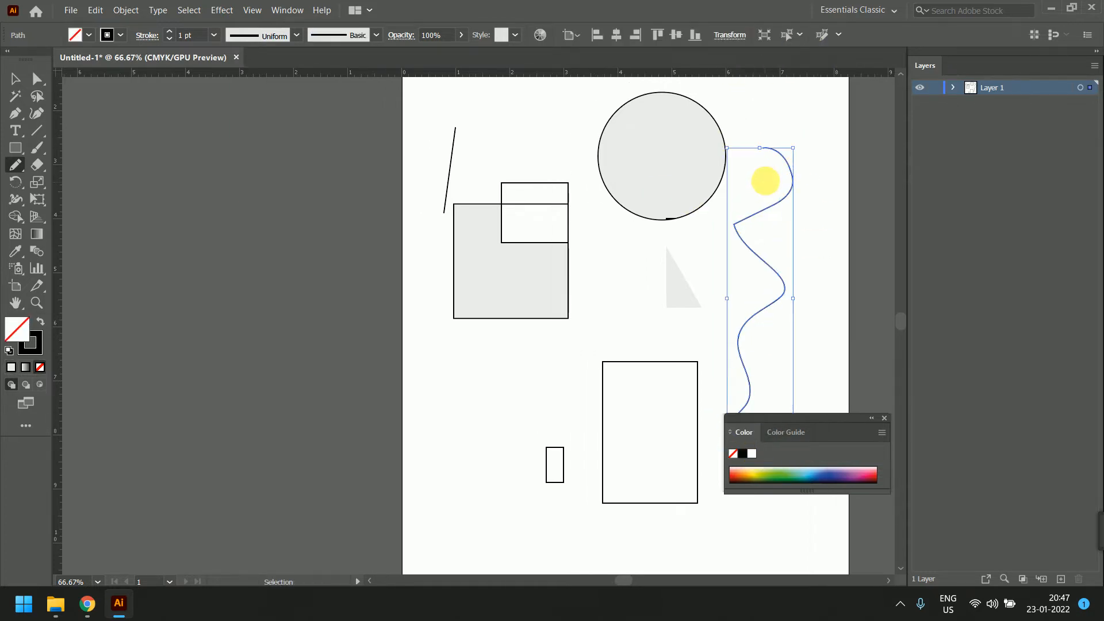
scroll(787, 202, up, 3)
scroll(684, 297, down, 2)
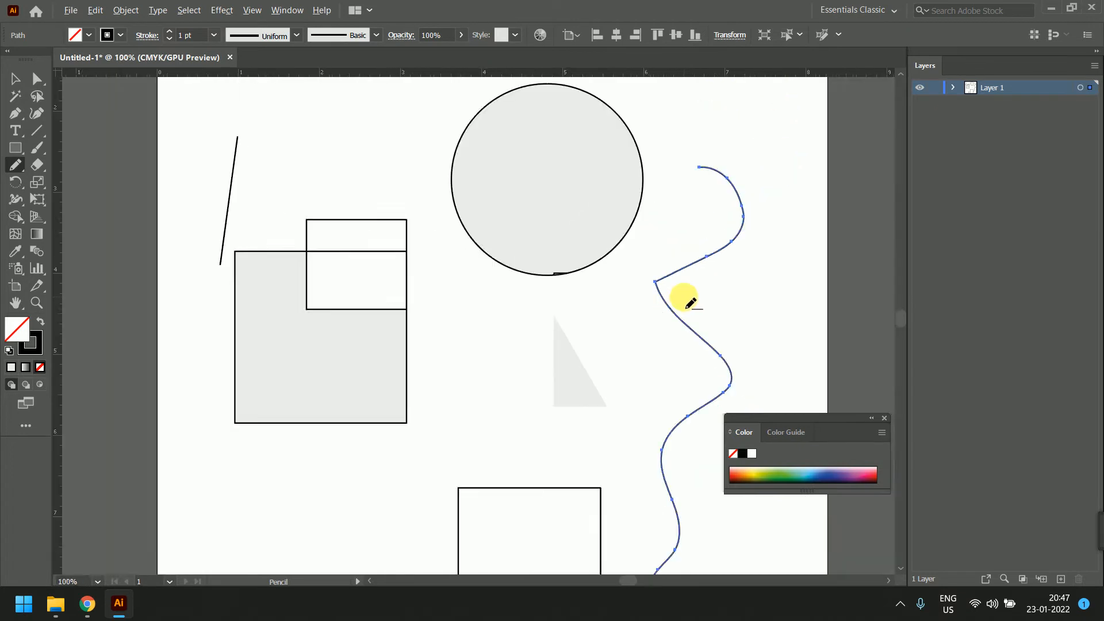
- Smooth the bends along the wavy pencil line with the Smooth tool
click(18, 165)
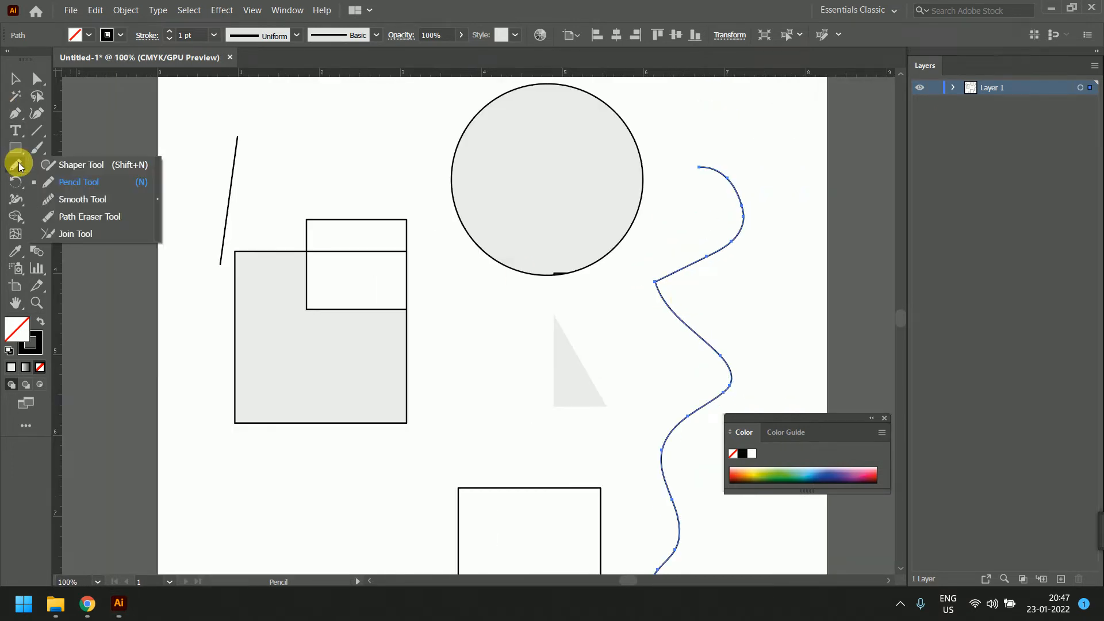
click(86, 180)
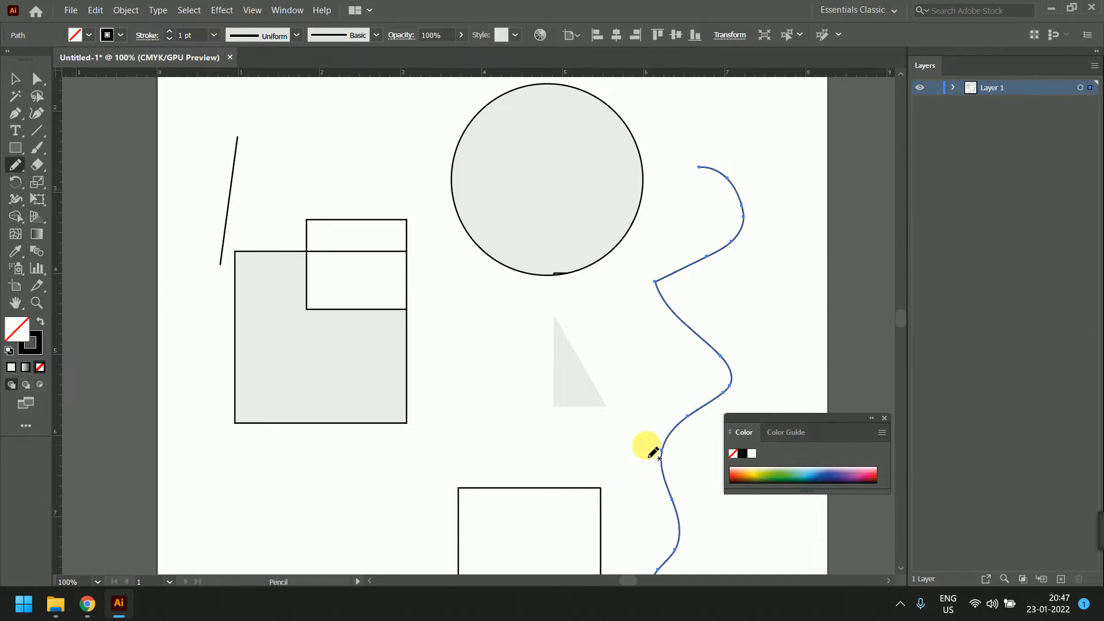
scroll(678, 387, down, 1)
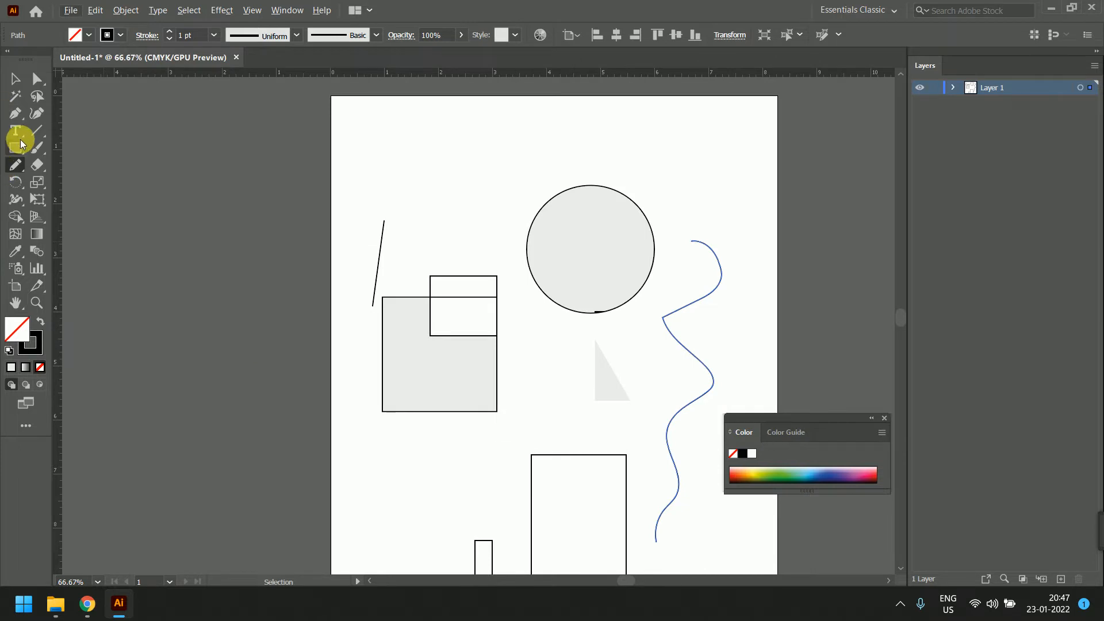
click(16, 169)
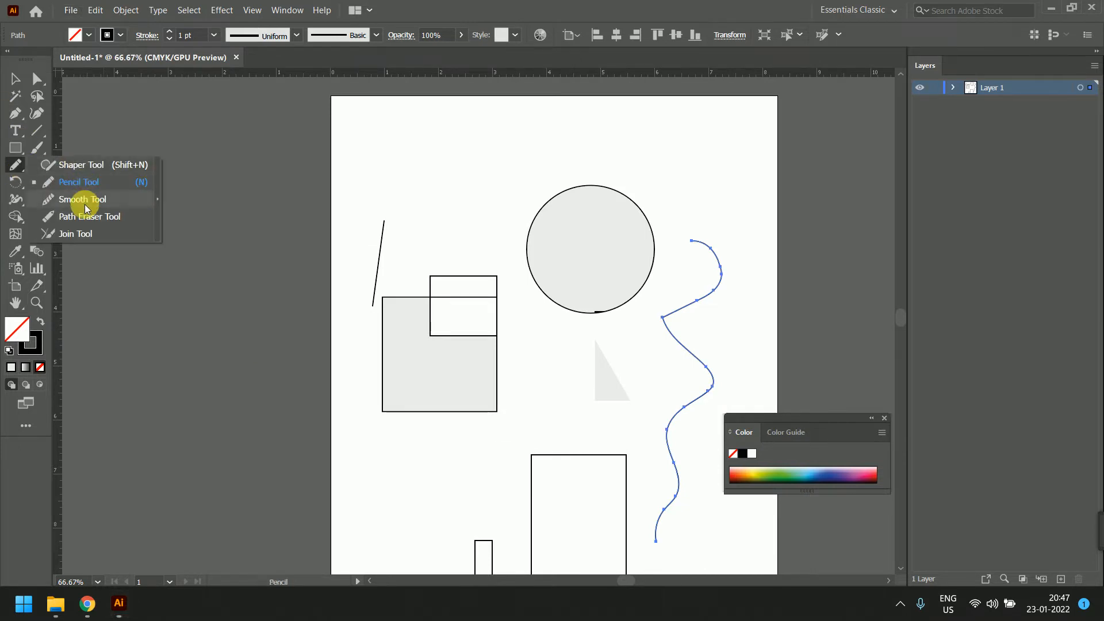
click(84, 201)
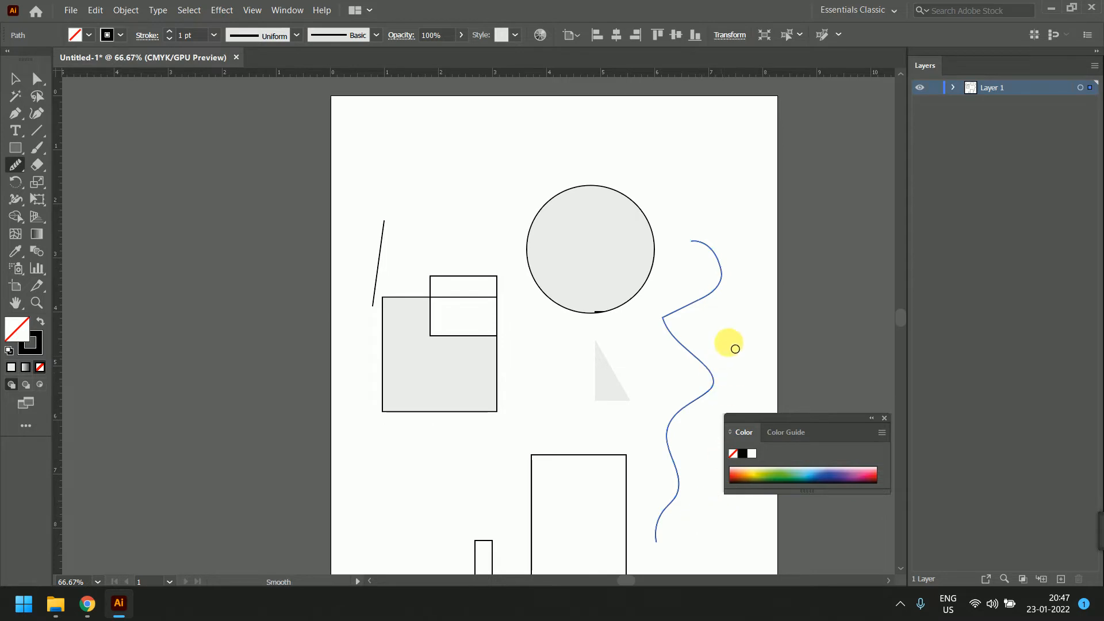
scroll(729, 343, up, 2)
mouse_move(626, 319)
mouse_down()
mouse_move(609, 334)
mouse_move(627, 365)
mouse_up()
mouse_move(648, 321)
mouse_down()
mouse_move(612, 328)
mouse_move(621, 365)
mouse_move(636, 307)
mouse_move(622, 325)
mouse_move(629, 367)
mouse_move(649, 313)
mouse_move(614, 377)
mouse_up()
mouse_move(738, 265)
mouse_down()
mouse_move(731, 183)
mouse_move(747, 223)
mouse_move(716, 277)
mouse_move(699, 299)
mouse_move(737, 214)
mouse_move(658, 301)
mouse_move(732, 242)
mouse_up()
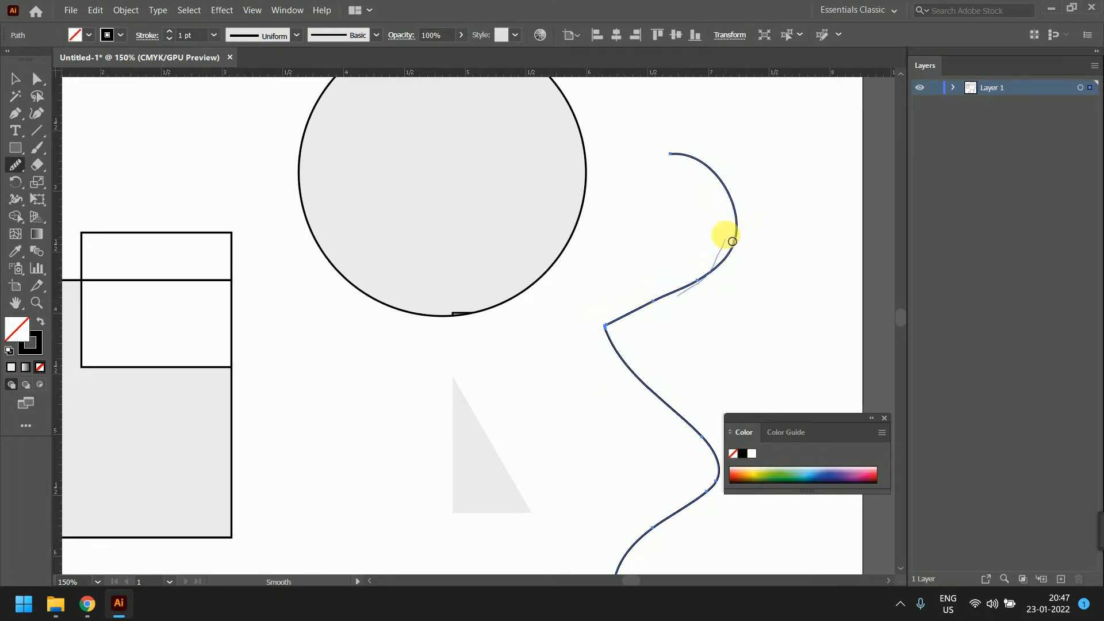
mouse_move(688, 450)
mouse_down()
mouse_move(581, 200)
mouse_move(599, 234)
mouse_move(515, 368)
mouse_move(599, 189)
mouse_move(608, 253)
mouse_move(611, 210)
mouse_move(572, 264)
mouse_up()
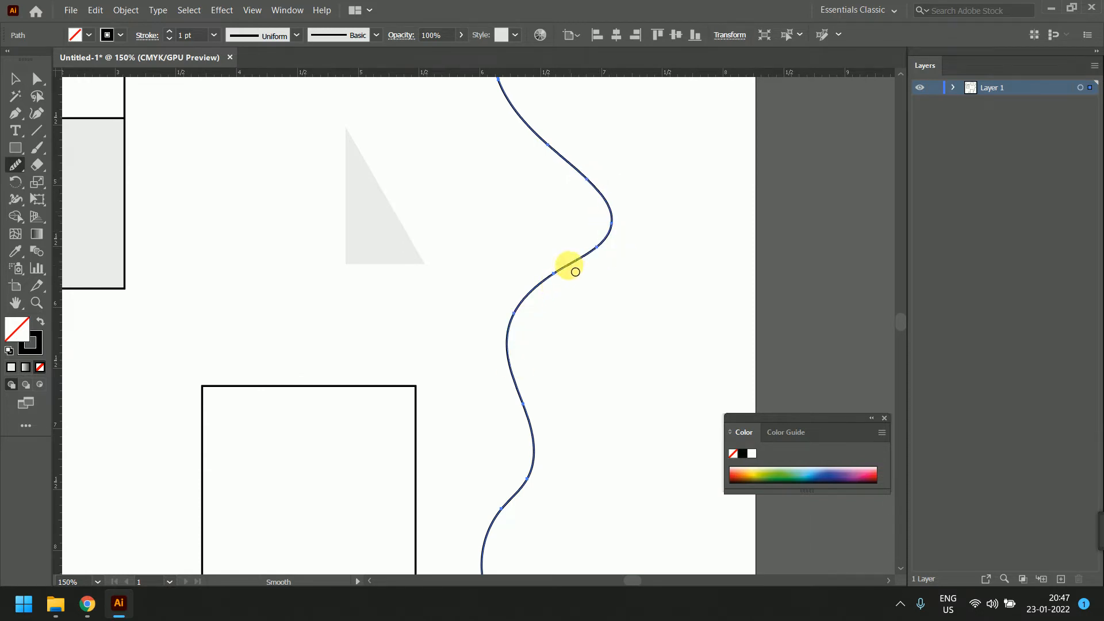
mouse_move(554, 422)
mouse_down()
mouse_move(567, 268)
mouse_move(499, 410)
mouse_move(525, 342)
mouse_move(516, 197)
mouse_up()
scroll(571, 291, down, 3)
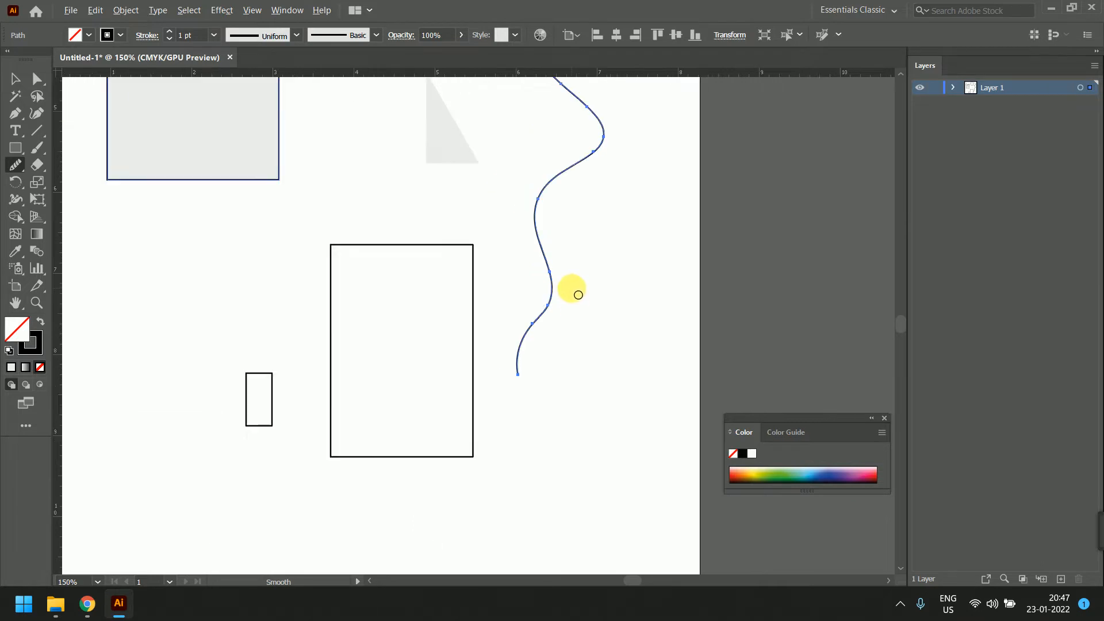
- Draw a large irregular closed shape with the Pen tool on the lower-left of the artboard, overlapping the grey square and the smallest rectangle
drag(293, 244, 307, 258)
click(356, 255)
click(382, 301)
click(348, 315)
click(391, 356)
click(322, 344)
click(323, 310)
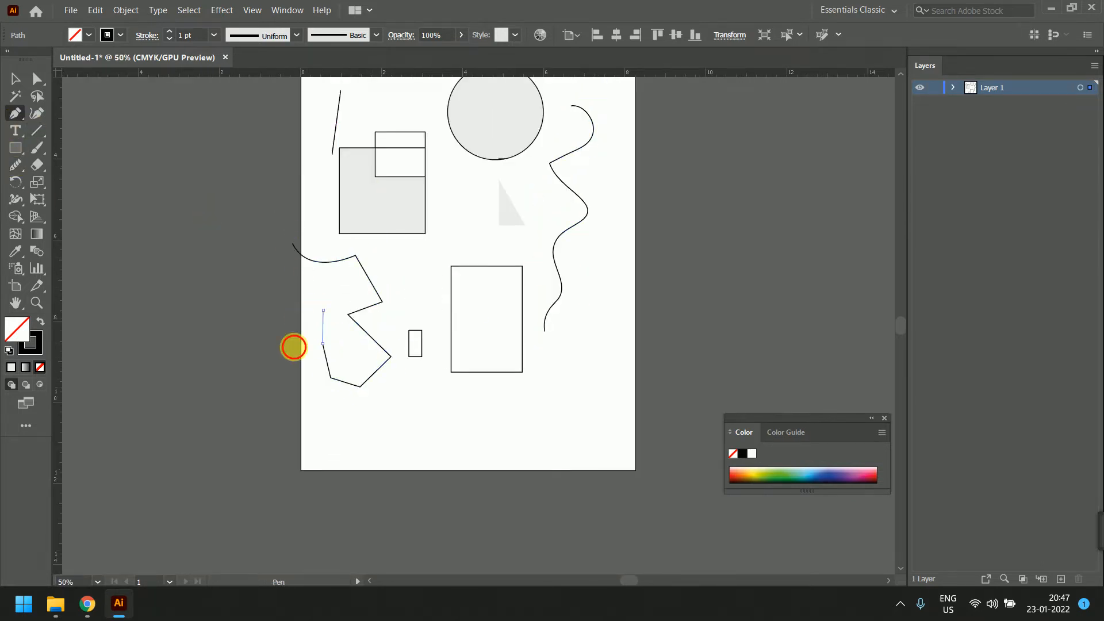
drag(292, 347, 302, 427)
click(311, 428)
click(324, 424)
click(358, 421)
click(386, 415)
click(415, 380)
click(416, 336)
click(439, 297)
click(425, 258)
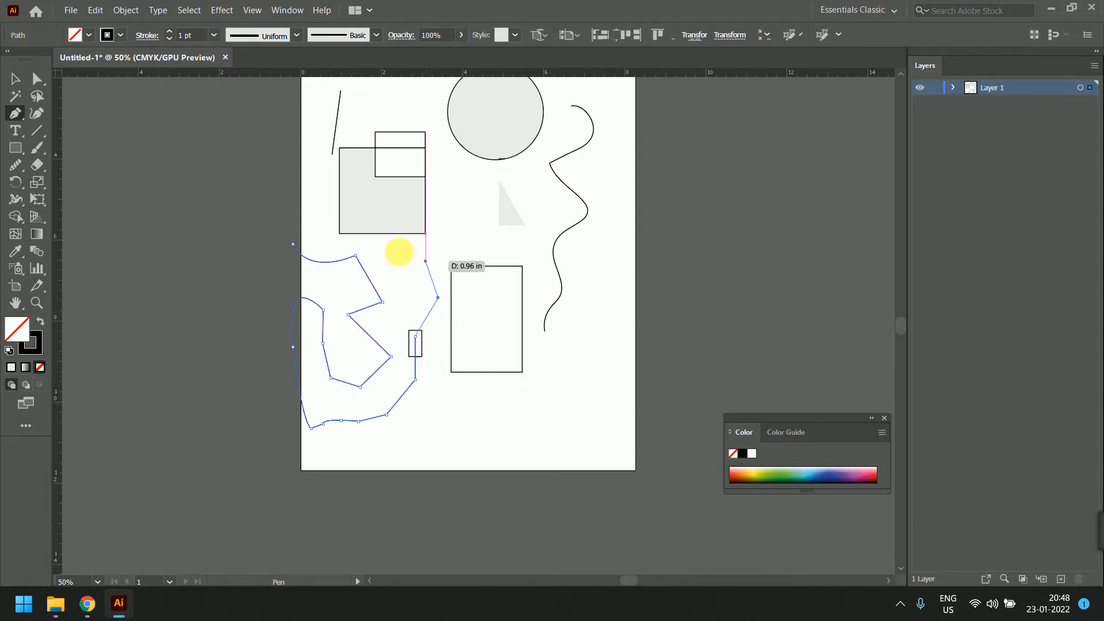
click(383, 247)
click(321, 213)
click(290, 230)
click(293, 245)
mouse_move(296, 254)
mouse_down()
mouse_move(343, 382)
mouse_move(279, 236)
mouse_move(402, 377)
mouse_move(289, 254)
mouse_move(296, 248)
mouse_up()
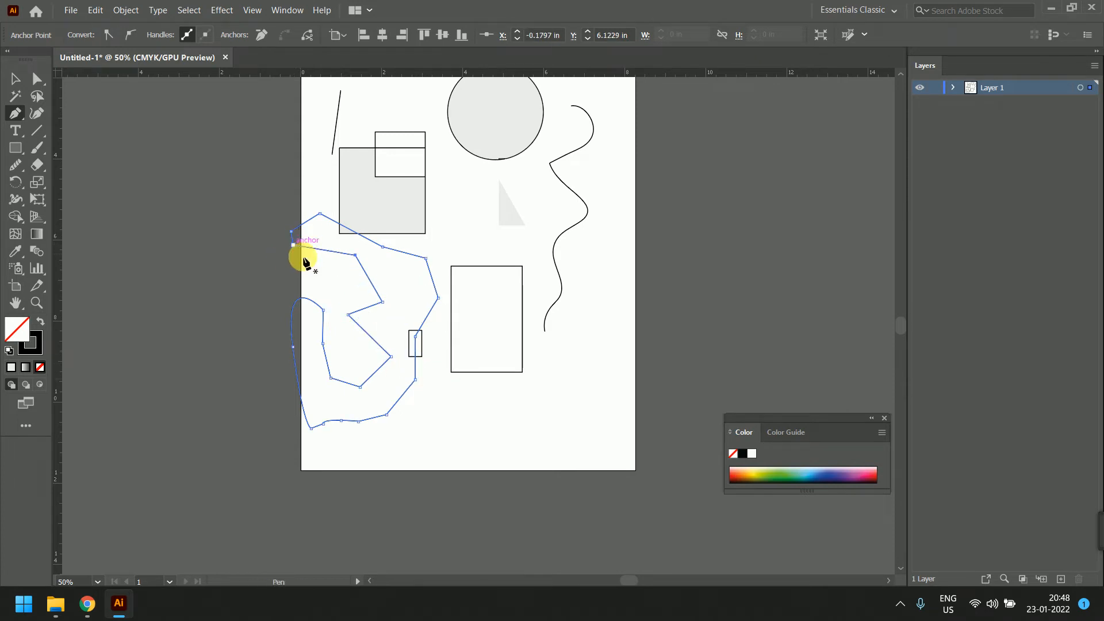
- Select the irregular closed shape and pick a blue fill from the colour spectrum
click(15, 78)
click(447, 313)
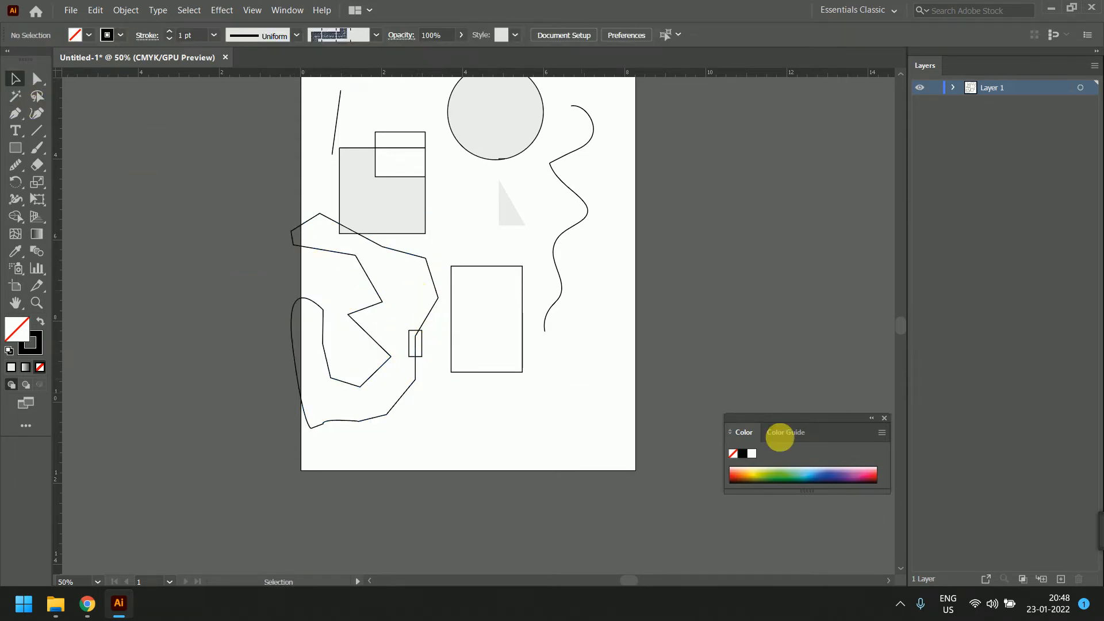
click(821, 475)
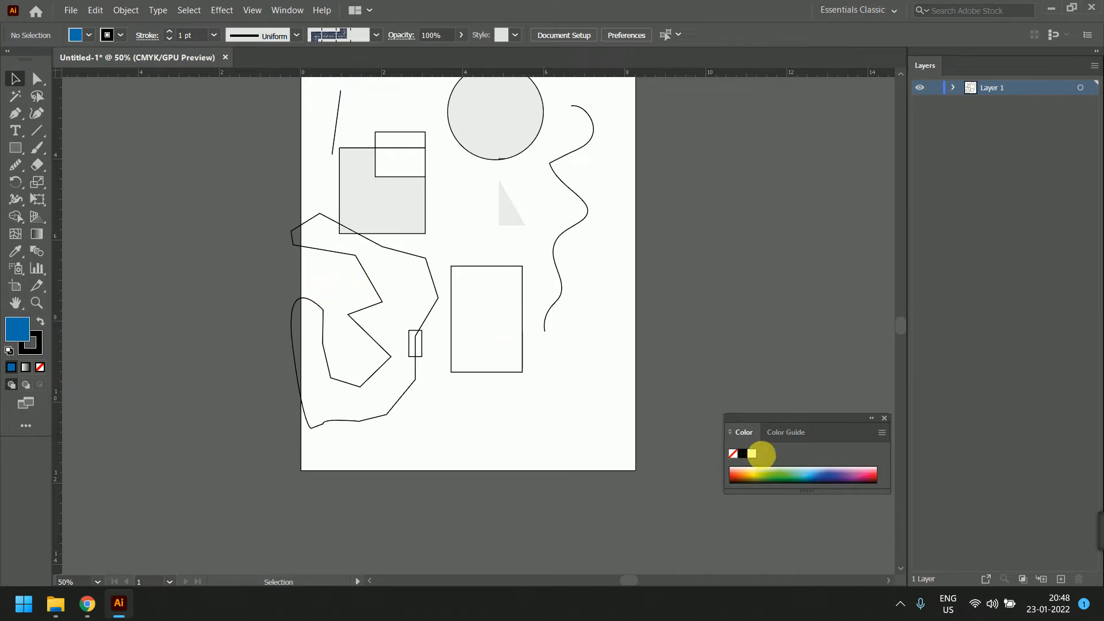
click(425, 283)
click(805, 475)
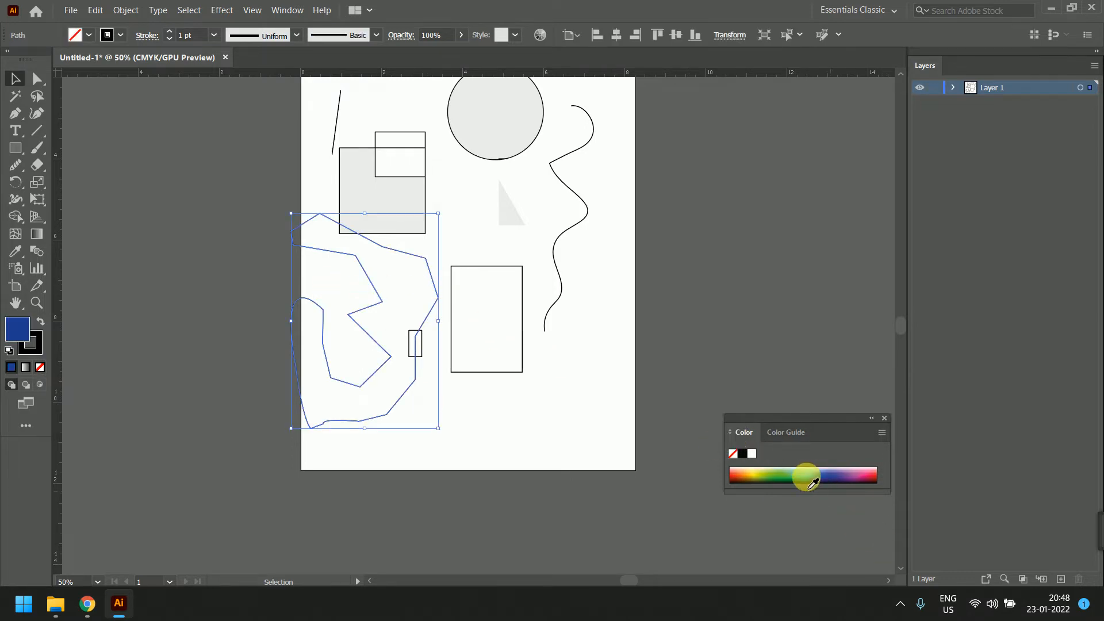
- Smooth the corners of the blue irregular shape along its outer and inner edges with the Smooth tool
click(443, 317)
scroll(410, 276, up, 2)
click(411, 276)
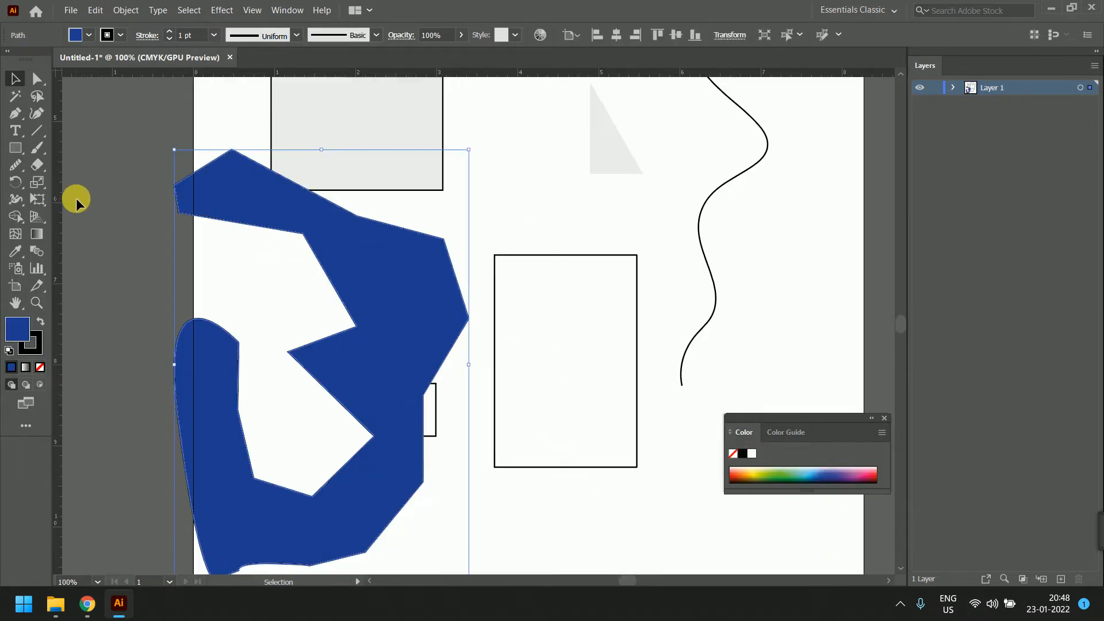
mouse_move(10, 170)
mouse_down()
mouse_move(71, 175)
mouse_move(86, 199)
mouse_up()
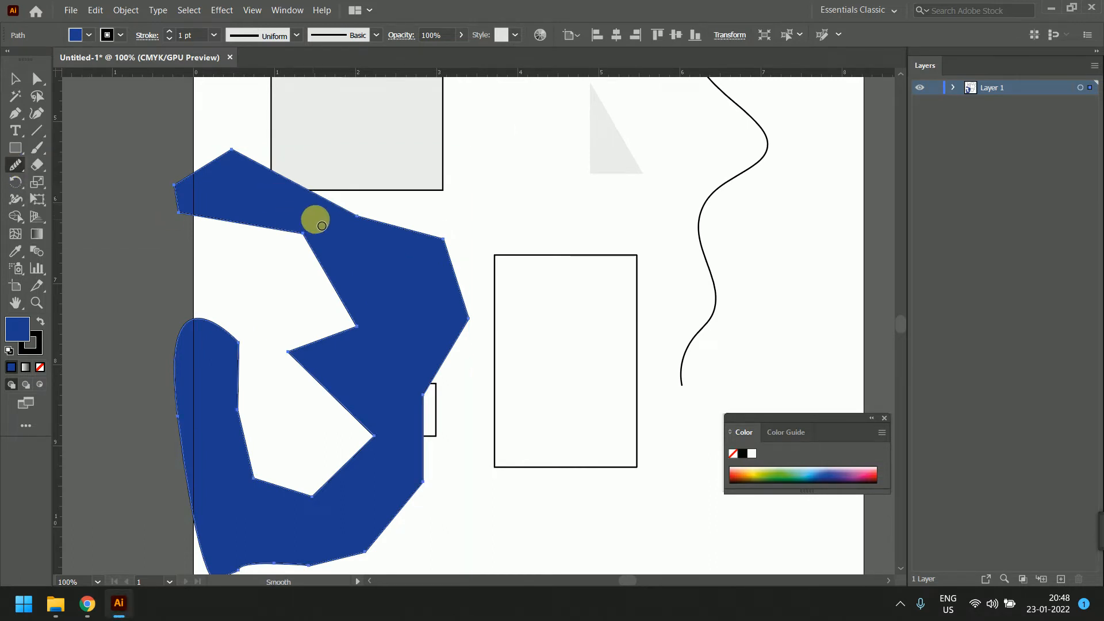
mouse_move(350, 215)
mouse_down()
mouse_move(243, 153)
mouse_move(221, 166)
mouse_move(214, 150)
mouse_move(249, 153)
mouse_move(236, 148)
mouse_move(246, 157)
mouse_move(218, 214)
mouse_move(172, 192)
mouse_move(180, 216)
mouse_move(187, 187)
mouse_move(168, 202)
mouse_move(201, 234)
mouse_move(288, 227)
mouse_move(329, 260)
mouse_move(291, 231)
mouse_move(328, 260)
mouse_move(343, 344)
mouse_move(361, 337)
mouse_move(357, 310)
mouse_move(337, 298)
mouse_move(352, 311)
mouse_move(339, 378)
mouse_move(279, 381)
mouse_move(298, 337)
mouse_move(310, 353)
mouse_move(291, 365)
mouse_move(370, 443)
mouse_move(362, 399)
mouse_move(332, 397)
mouse_move(298, 475)
mouse_move(318, 488)
mouse_move(281, 500)
mouse_move(288, 507)
mouse_move(333, 461)
mouse_move(247, 483)
mouse_move(248, 468)
mouse_move(287, 485)
mouse_move(251, 413)
mouse_move(261, 340)
mouse_move(215, 319)
mouse_move(243, 364)
mouse_move(489, 307)
mouse_move(468, 340)
mouse_move(477, 298)
mouse_move(458, 256)
mouse_move(468, 260)
mouse_move(430, 248)
mouse_up()
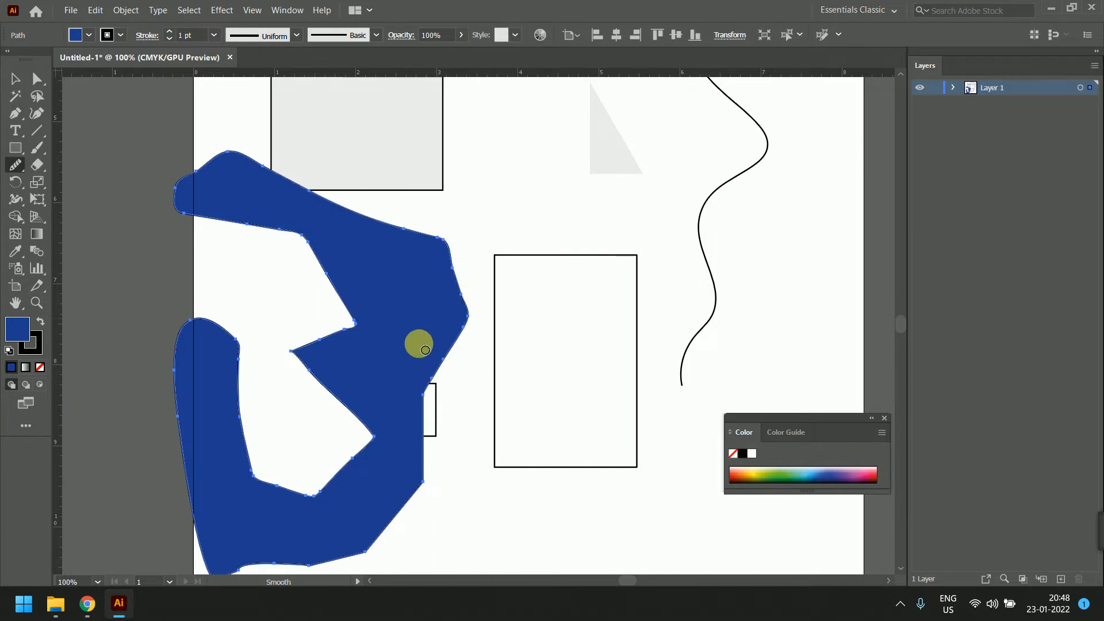
key(space)
mouse_move(409, 405)
mouse_down()
mouse_move(449, 262)
mouse_move(447, 368)
mouse_move(456, 348)
mouse_move(414, 406)
mouse_up()
mouse_move(308, 440)
mouse_down()
mouse_move(347, 423)
mouse_move(241, 447)
mouse_move(428, 369)
mouse_up()
scroll(421, 349, down, 3)
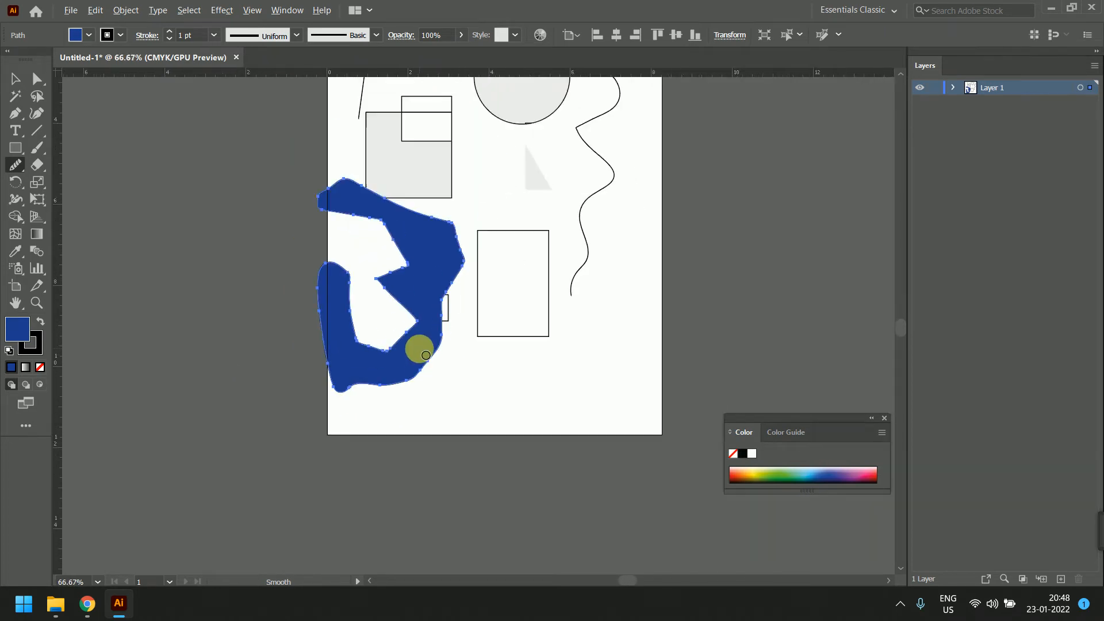
scroll(426, 307, up, 2)
- Erase the short outline segment on the upper side of the blue shape's inward-pointing notch with the Path Eraser tool
drag(21, 168, 99, 216)
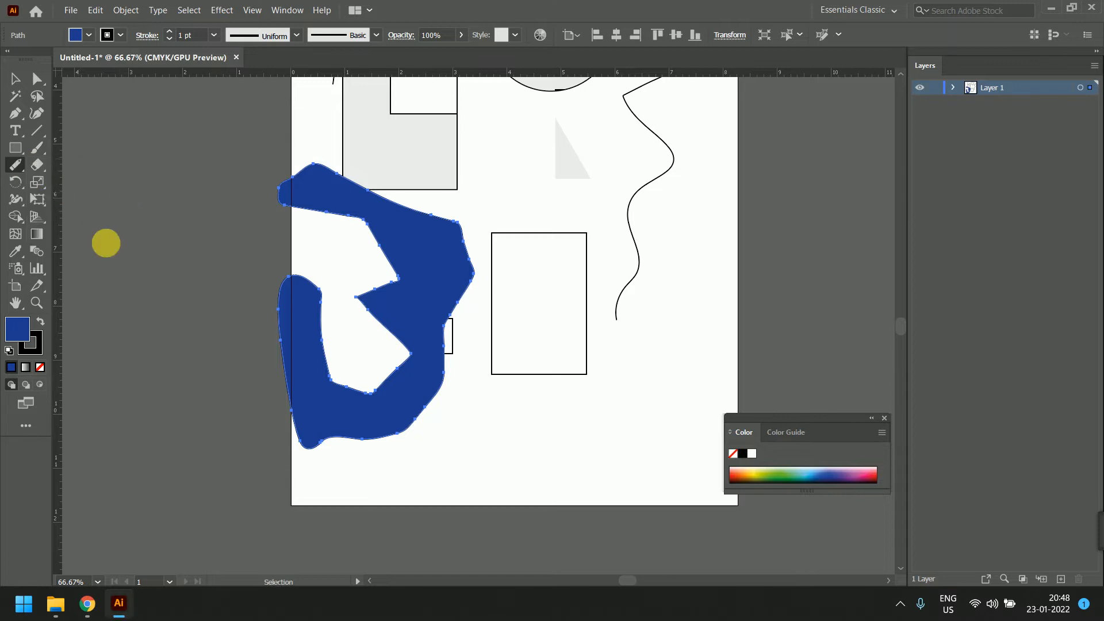
mouse_move(383, 258)
mouse_down()
mouse_move(395, 284)
mouse_move(394, 270)
mouse_move(379, 289)
mouse_move(386, 241)
mouse_move(395, 296)
mouse_move(405, 290)
mouse_move(306, 342)
mouse_up()
scroll(385, 287, up, 3)
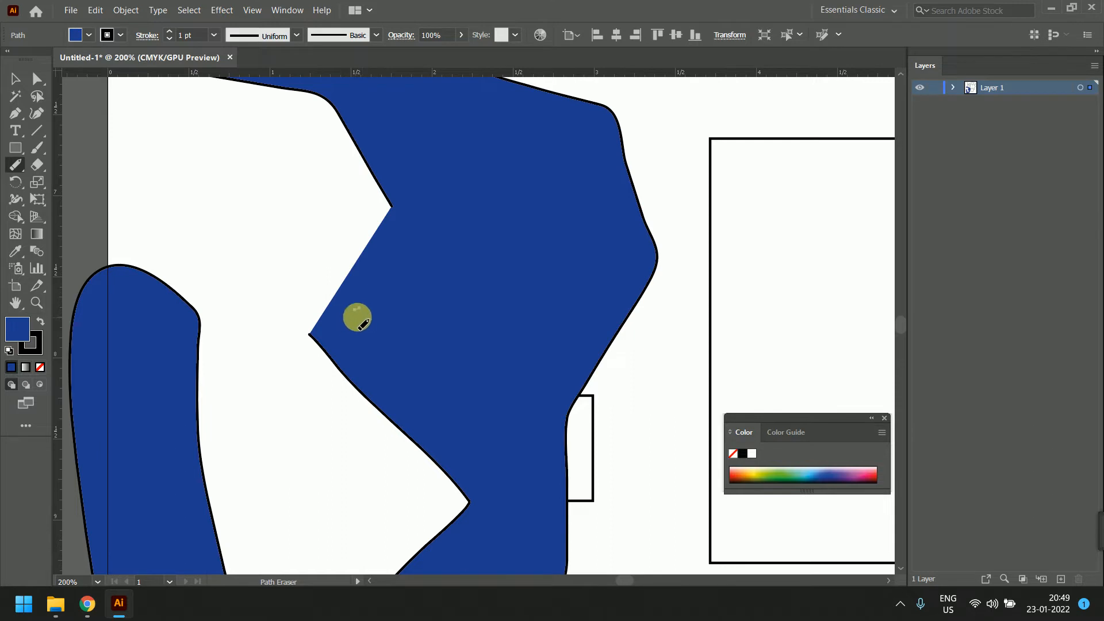
- Select the blue shape and erase parts of the diagonal edge below the gap with the Path Eraser tool
click(13, 78)
click(394, 178)
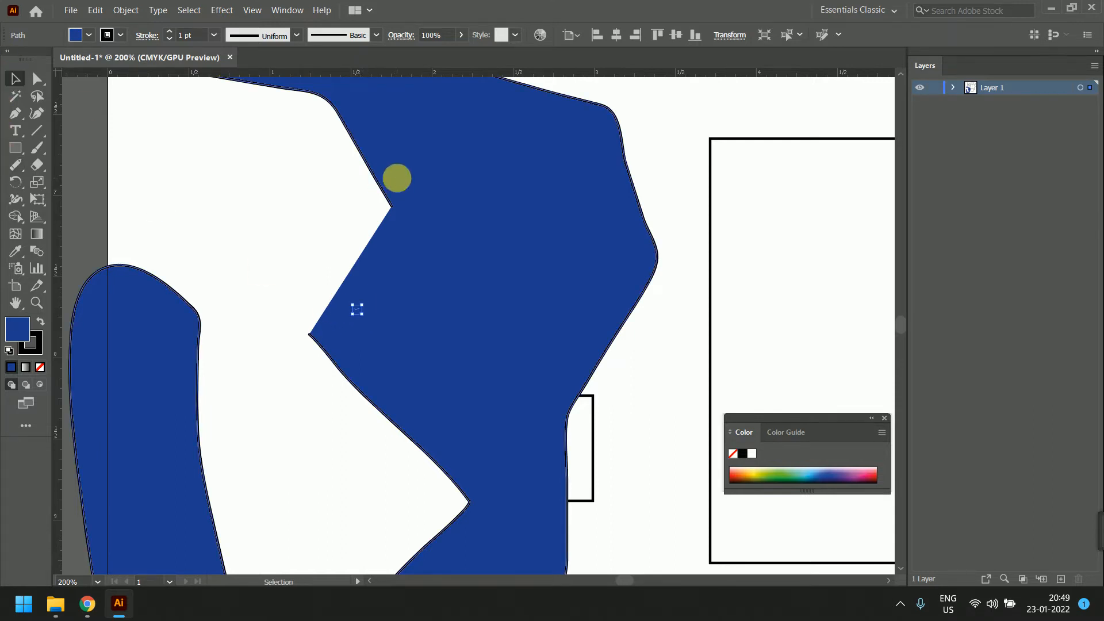
click(15, 165)
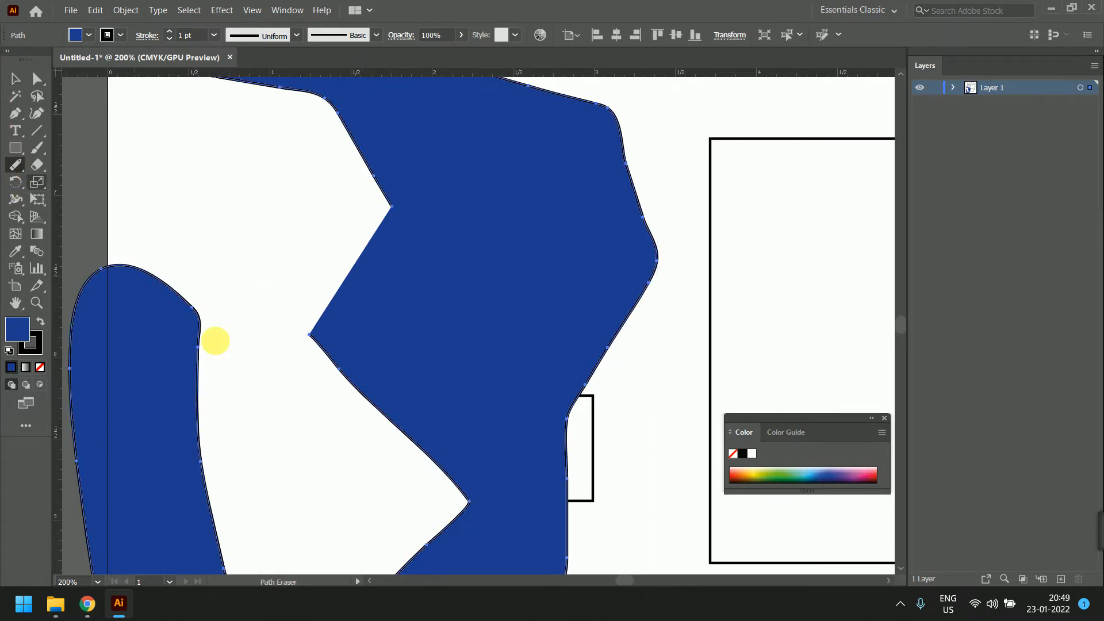
mouse_move(317, 355)
mouse_down()
mouse_move(404, 425)
mouse_move(352, 383)
mouse_move(398, 439)
mouse_up()
mouse_move(310, 343)
mouse_down()
mouse_move(408, 436)
mouse_move(460, 470)
mouse_move(471, 462)
mouse_move(481, 482)
mouse_move(433, 564)
mouse_up()
scroll(468, 399, down, 2)
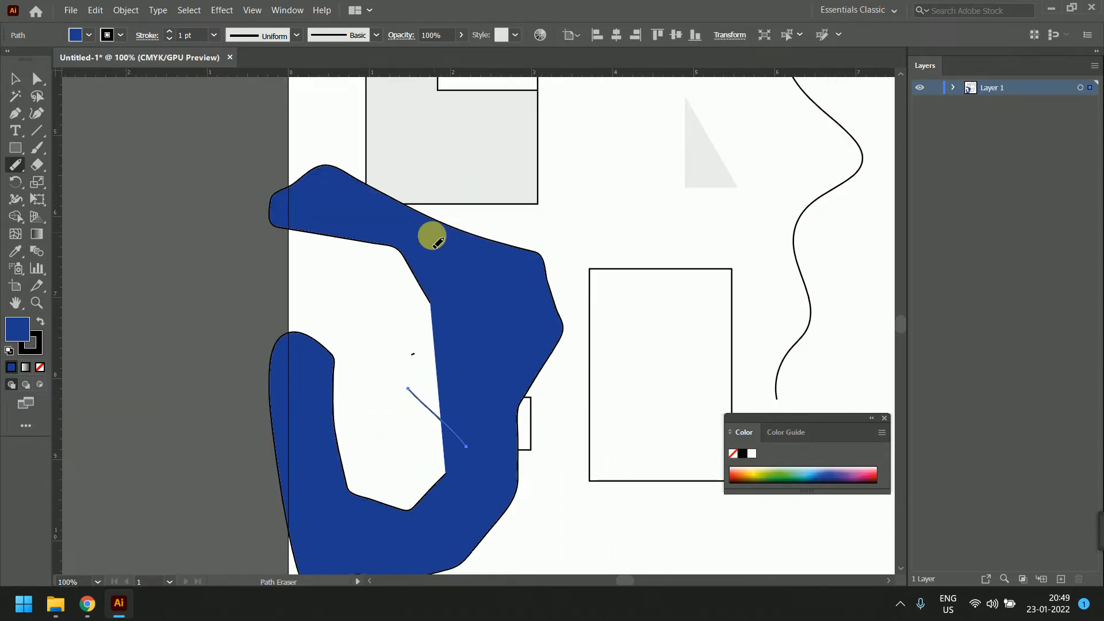
- Select the blue shape together with the loose diagonal segment and try to connect their upper ends with the Join tool
click(19, 165)
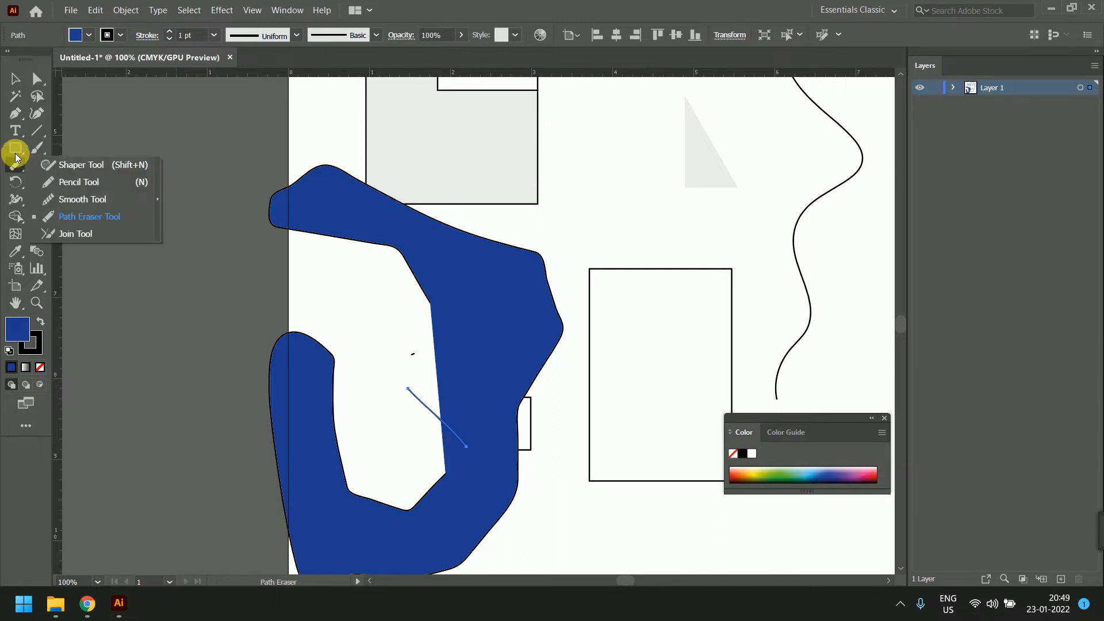
click(16, 79)
click(430, 314)
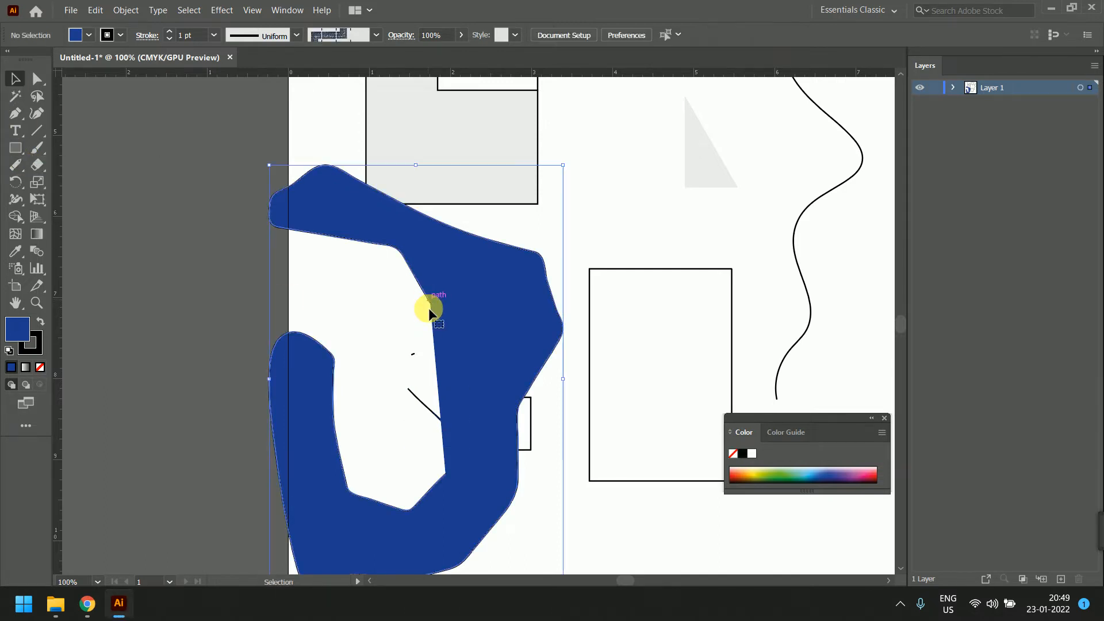
shift+click(422, 405)
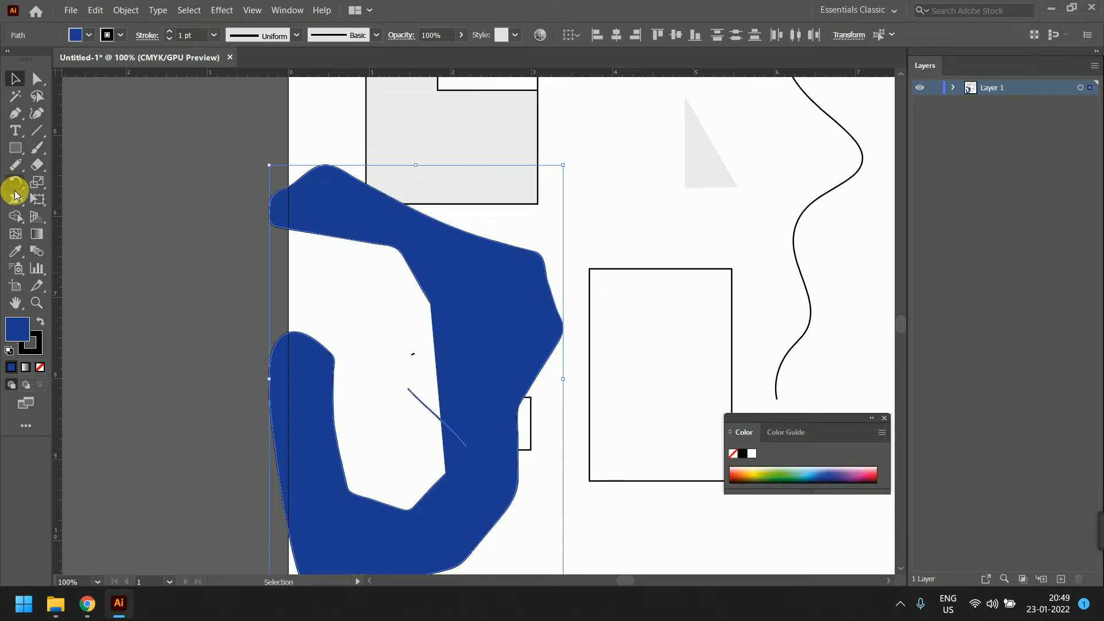
click(15, 166)
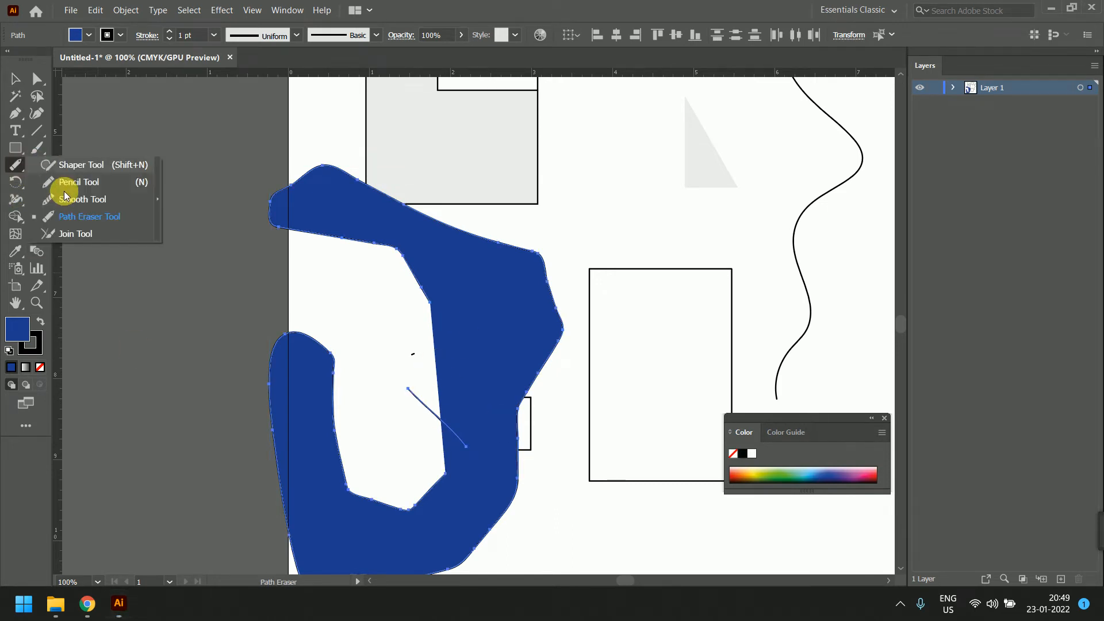
click(77, 233)
drag(430, 302, 417, 398)
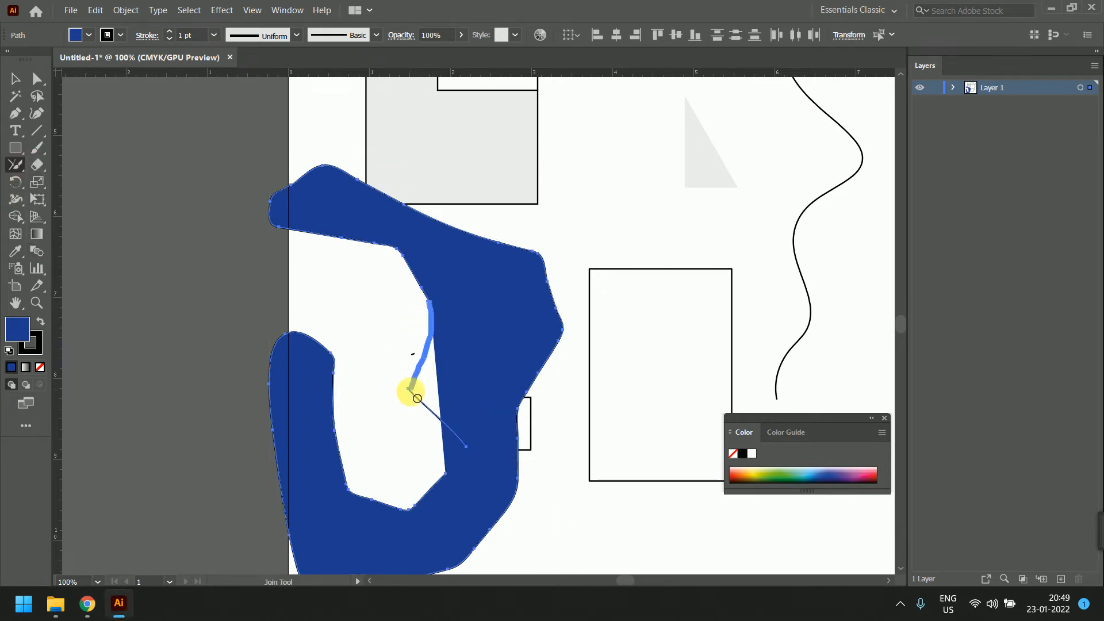
- Join the open inner edge of the blue shape to the loose diagonal segment with the Join tool
alt+scroll(448, 415, up, 2)
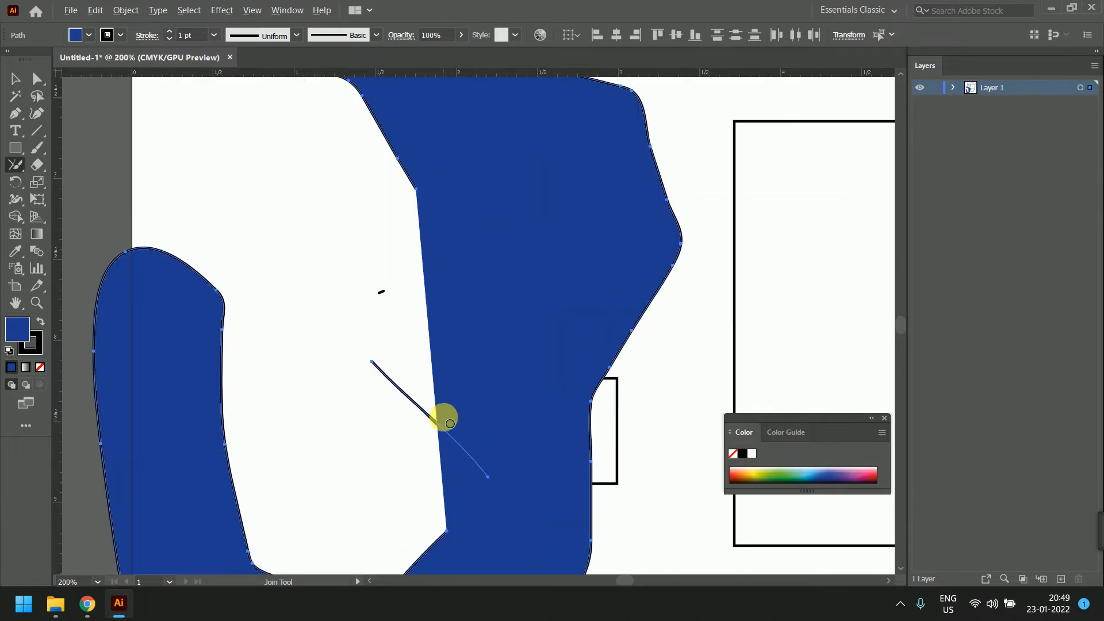
click(20, 152)
click(69, 217)
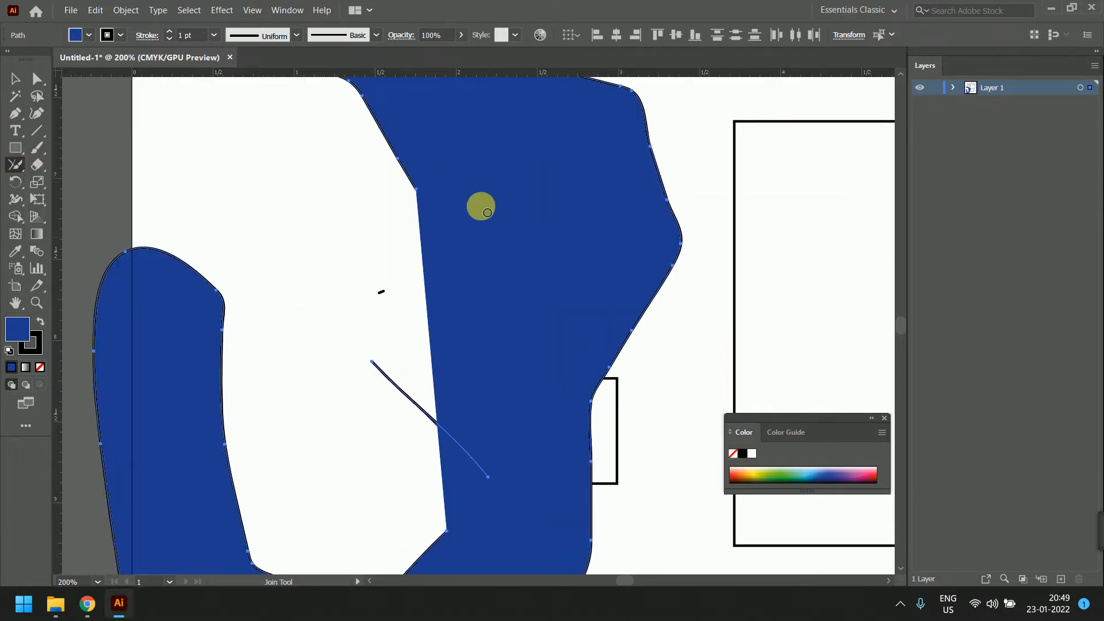
mouse_move(406, 173)
mouse_down()
mouse_move(425, 237)
mouse_move(395, 388)
mouse_move(382, 370)
mouse_move(402, 172)
mouse_move(408, 323)
mouse_move(378, 369)
mouse_up()
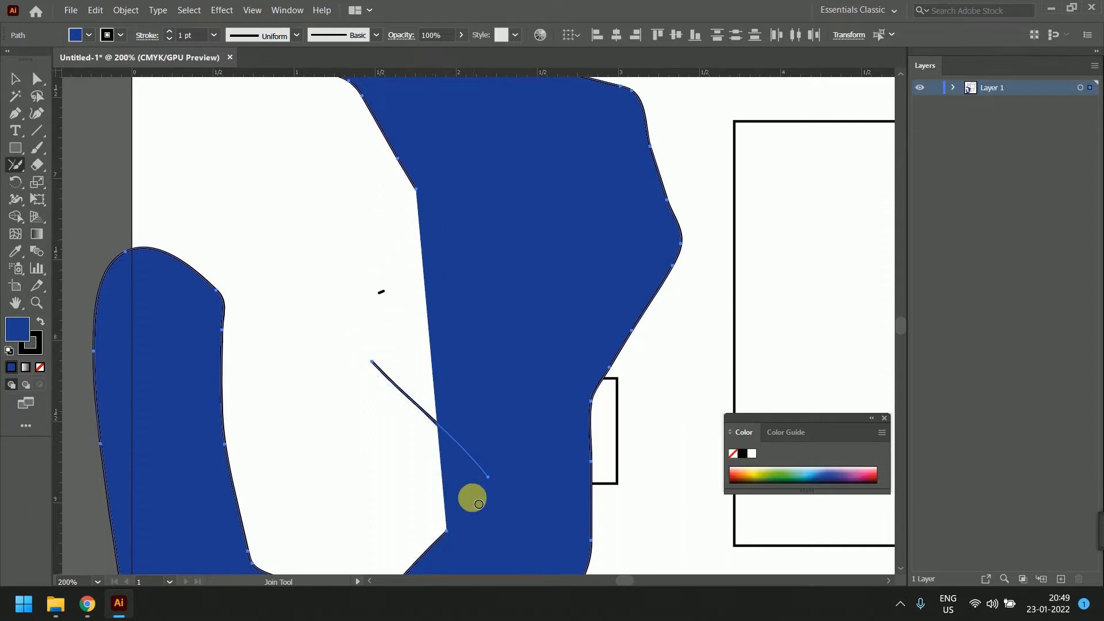
mouse_move(474, 460)
mouse_down()
mouse_move(504, 483)
mouse_move(497, 293)
mouse_move(434, 177)
mouse_move(413, 170)
mouse_move(428, 218)
mouse_up()
scroll(471, 329, down, 3)
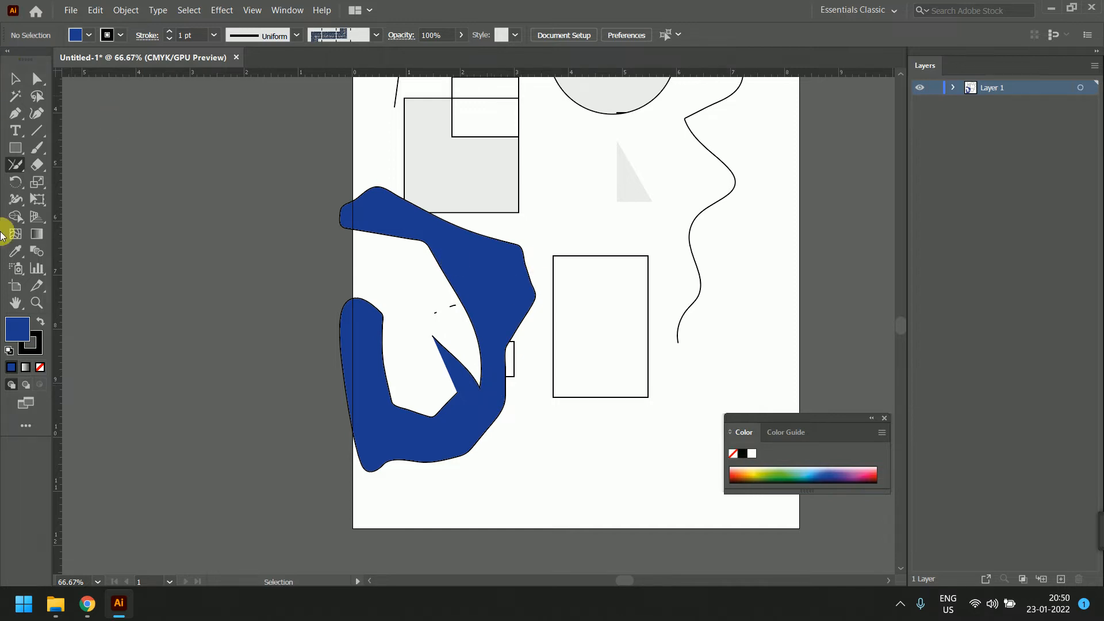
click(13, 168)
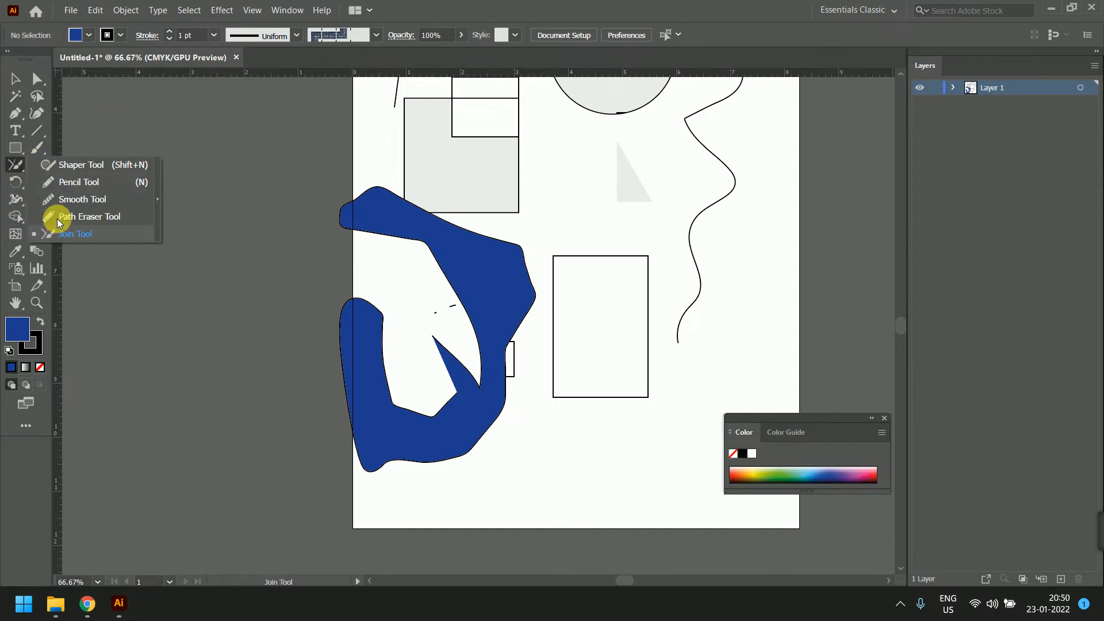
click(103, 235)
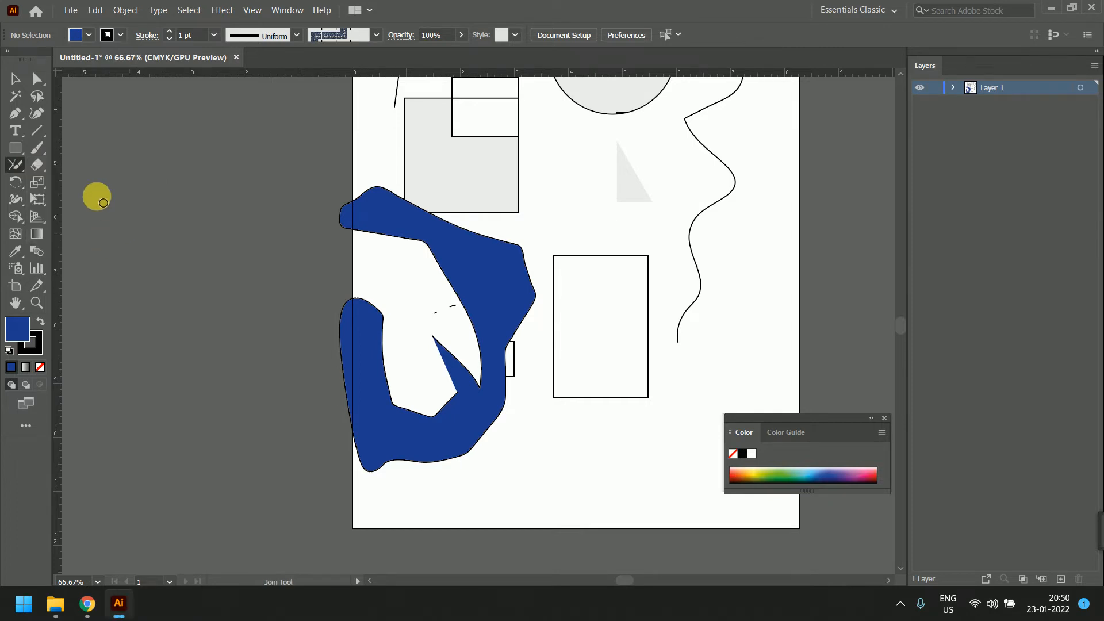
click(13, 168)
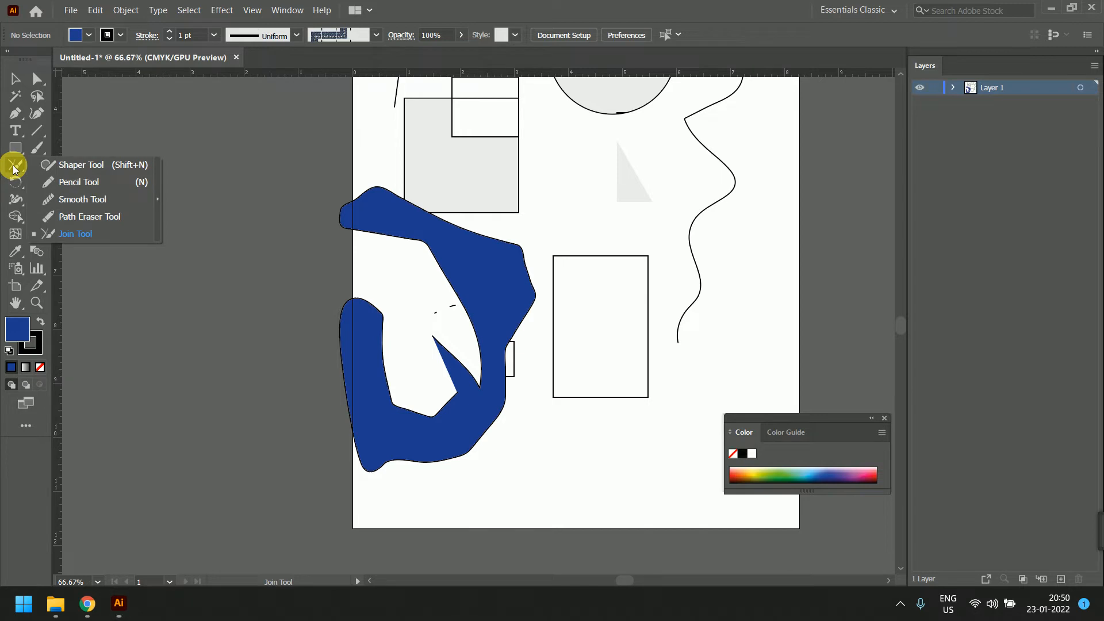
click(156, 202)
drag(67, 175, 182, 181)
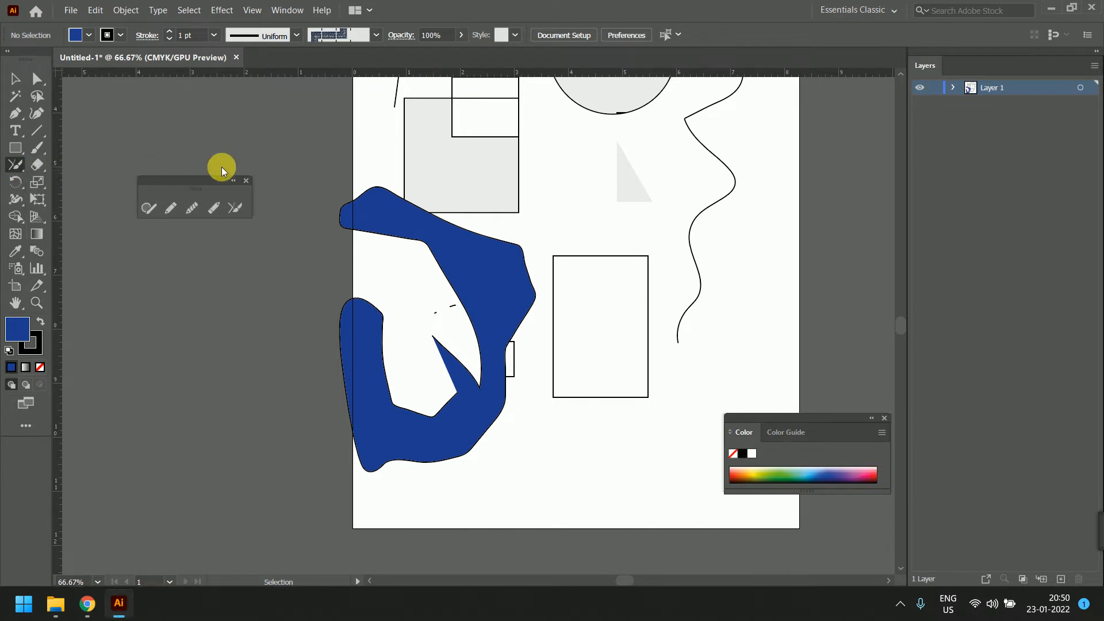
click(246, 181)
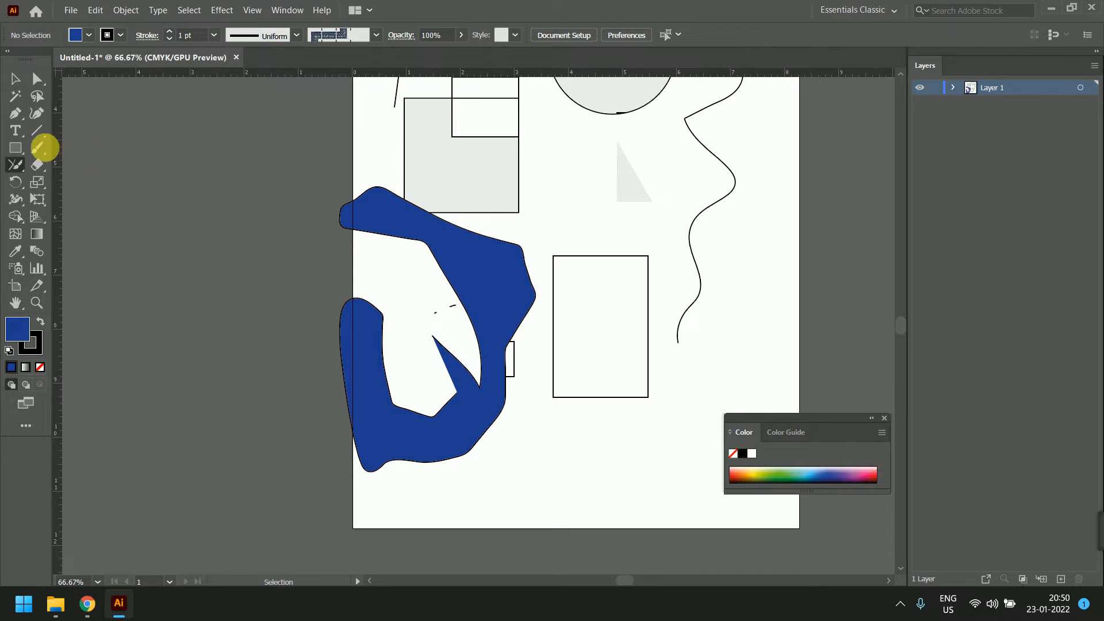
click(38, 148)
click(189, 153)
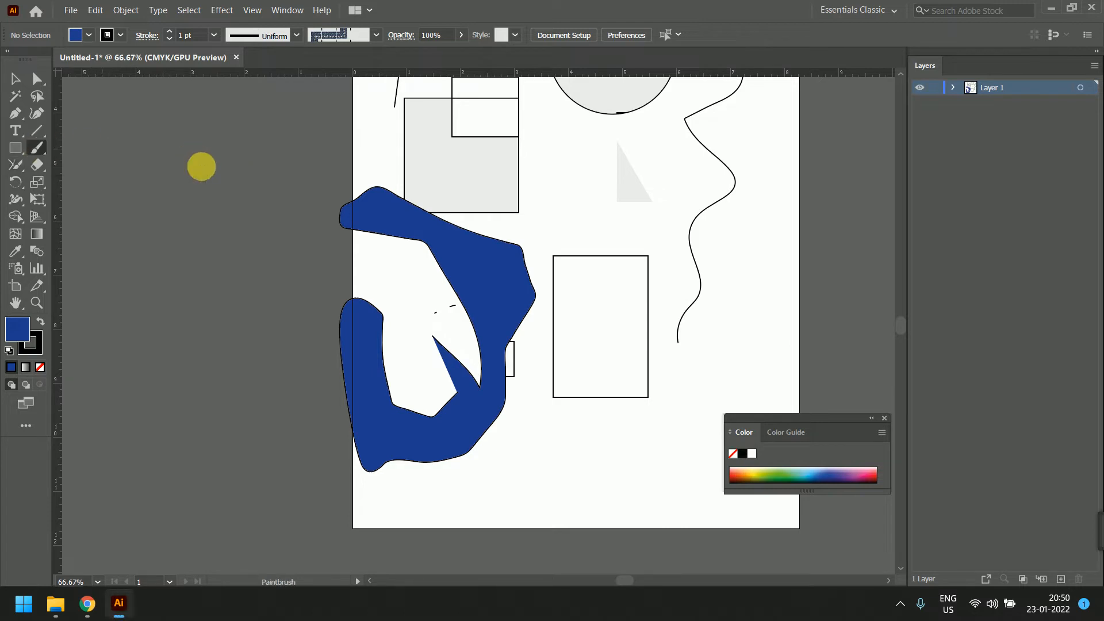
click(87, 157)
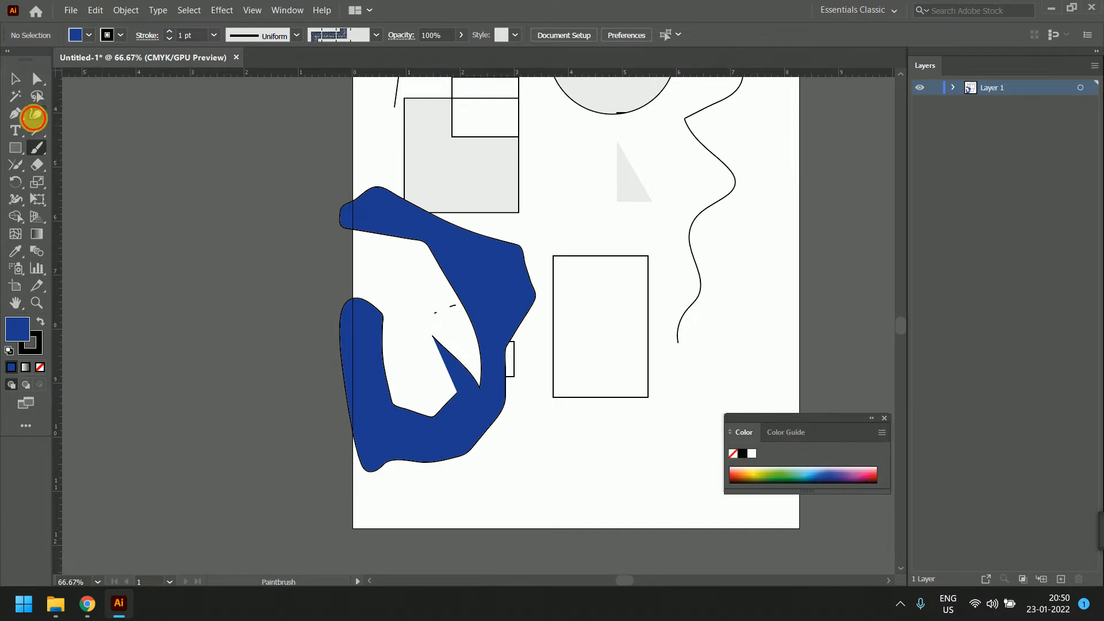
click(15, 115)
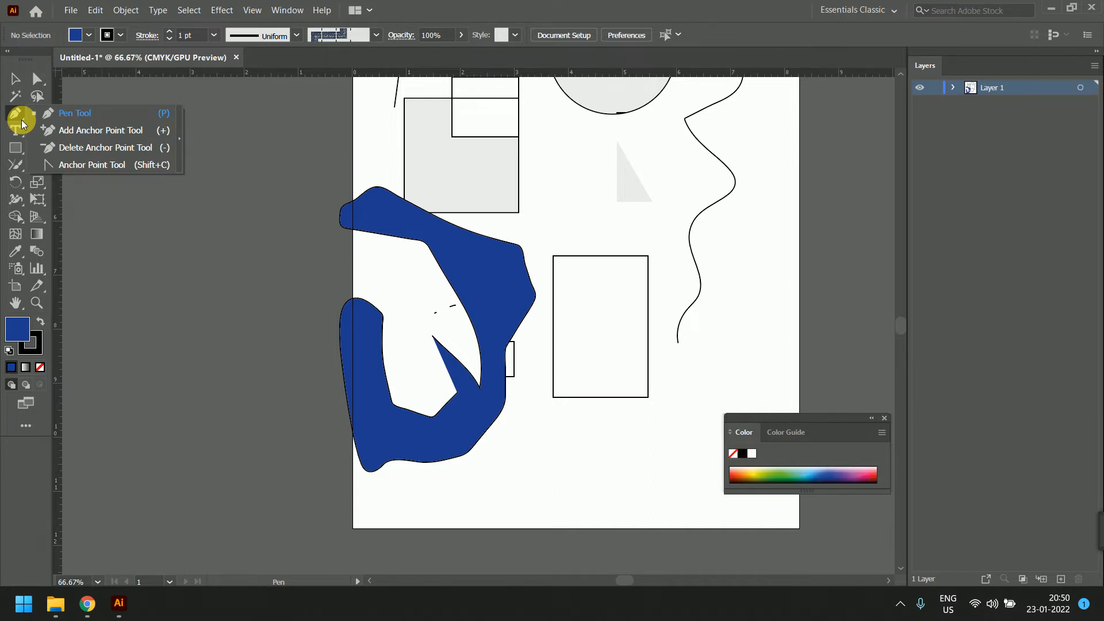
click(14, 166)
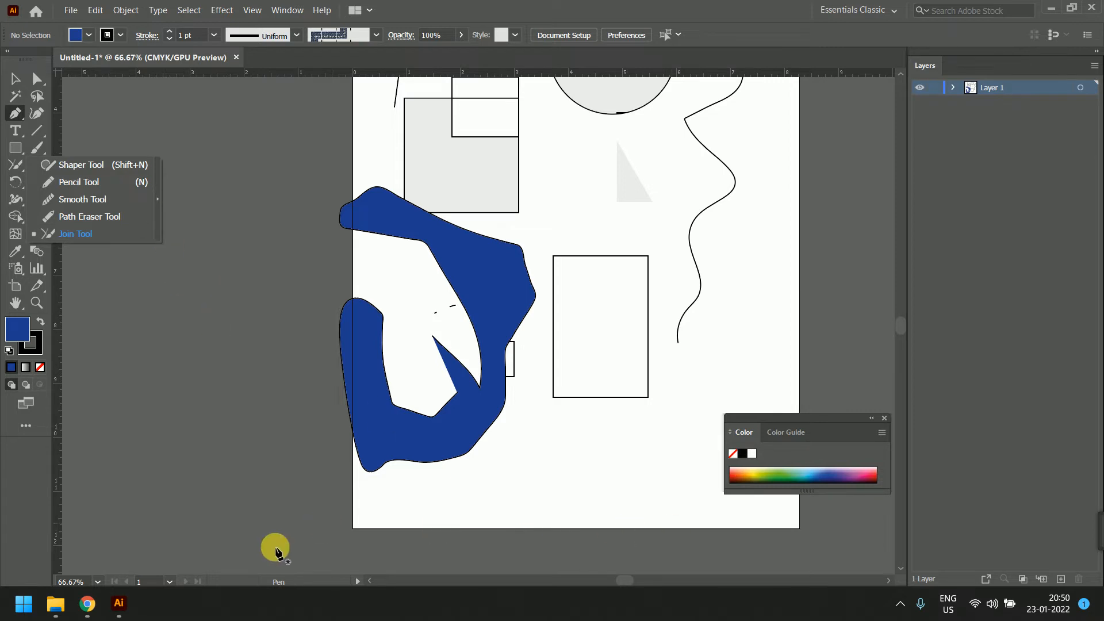
key(ctrl)
mouse_move(1097, 525)
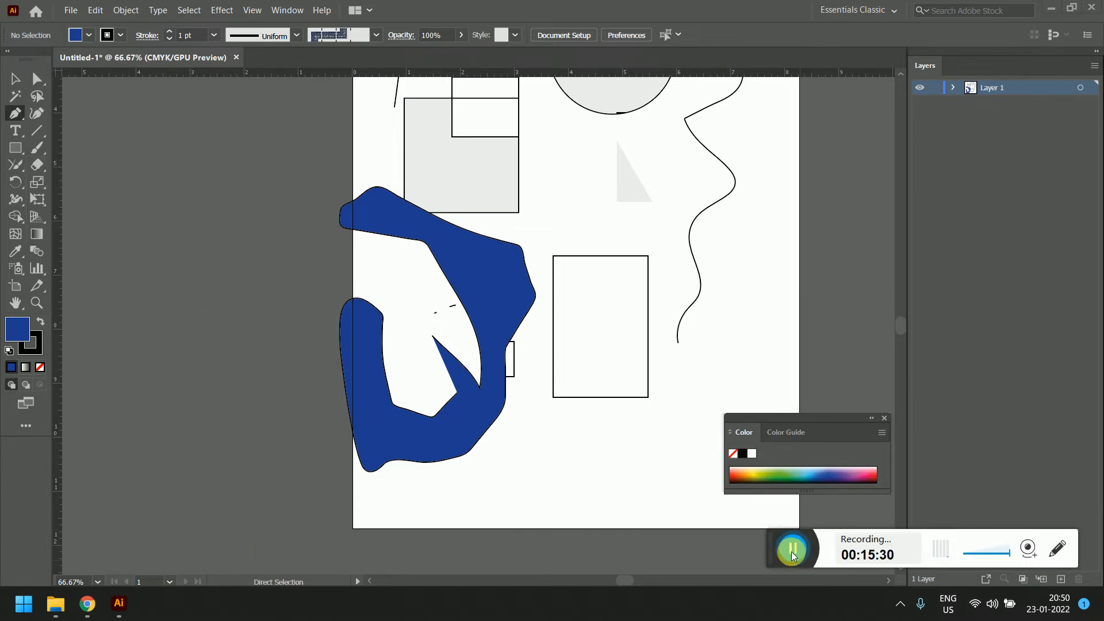
click(788, 545)
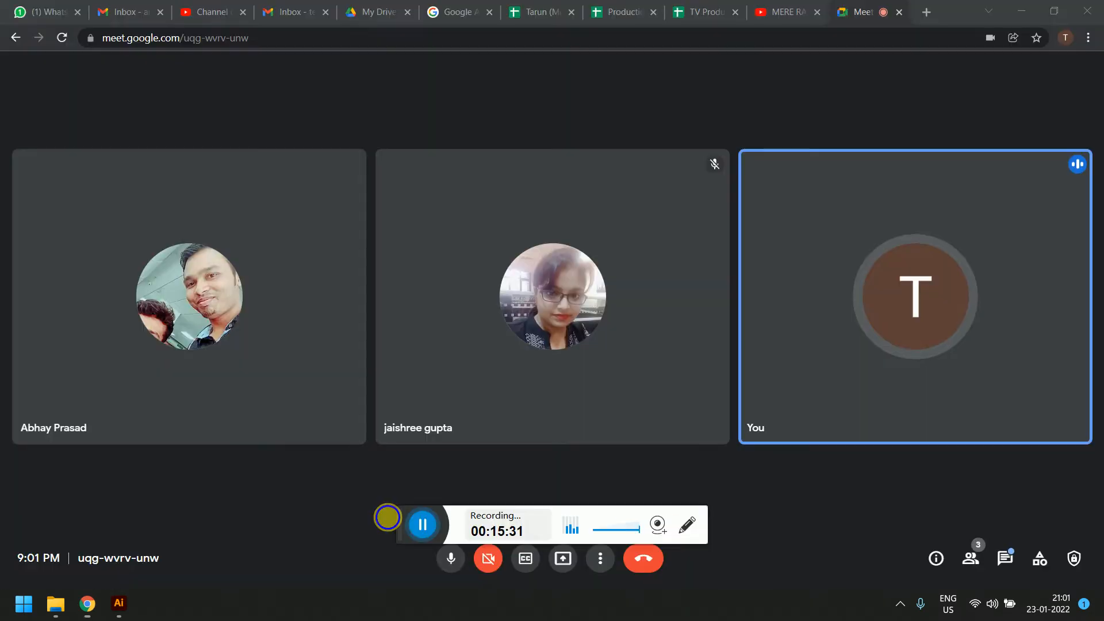
drag(402, 534, 1098, 539)
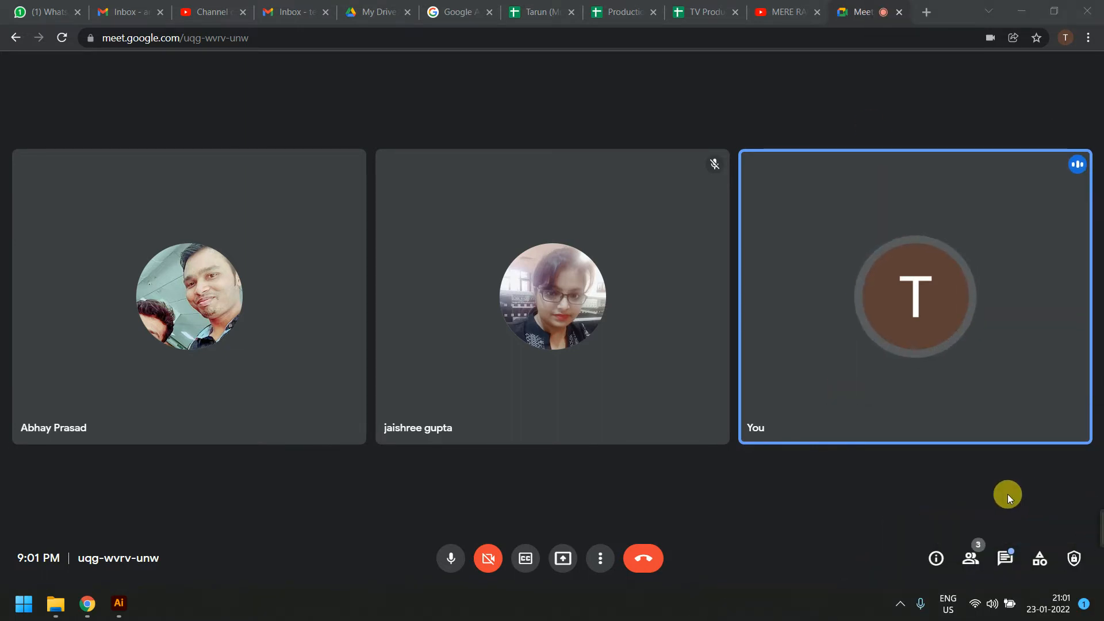
- Return to the Illustrator document, select all the artwork and delete it to leave the artboard empty
click(1015, 7)
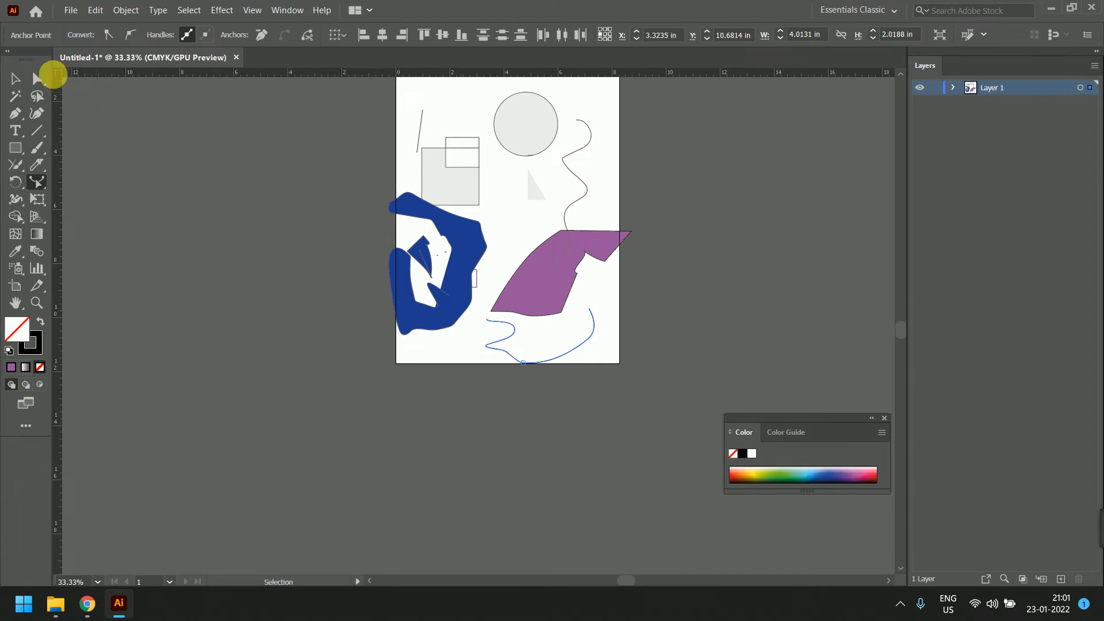
click(15, 78)
scroll(454, 259, up, 3)
scroll(647, 422, down, 1)
key(ctrl+a)
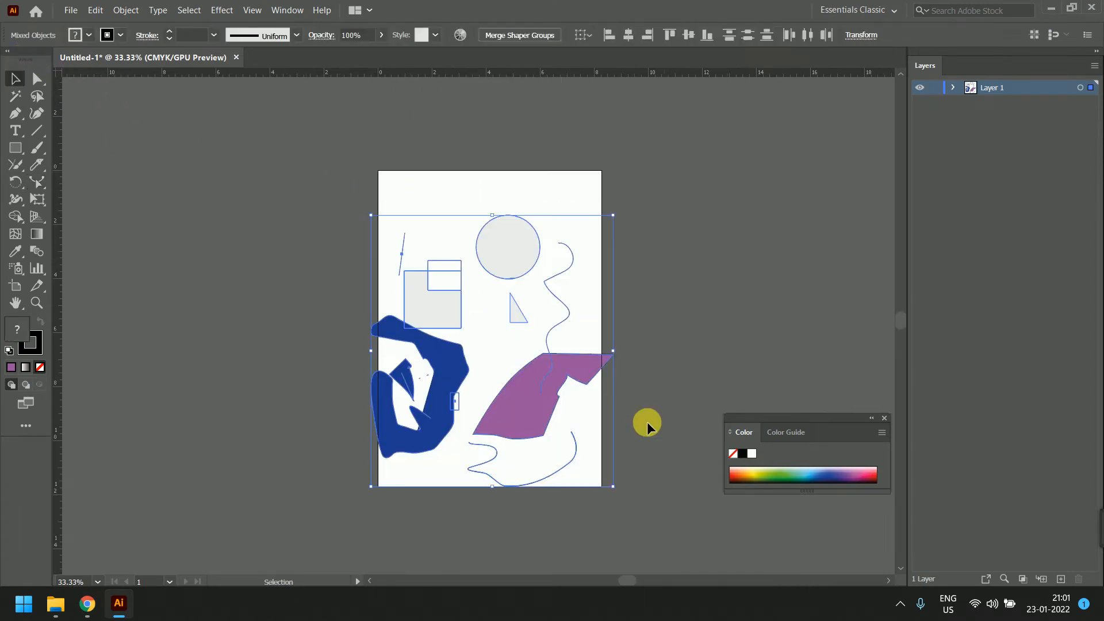
key(Delete)
scroll(547, 315, up, 2)
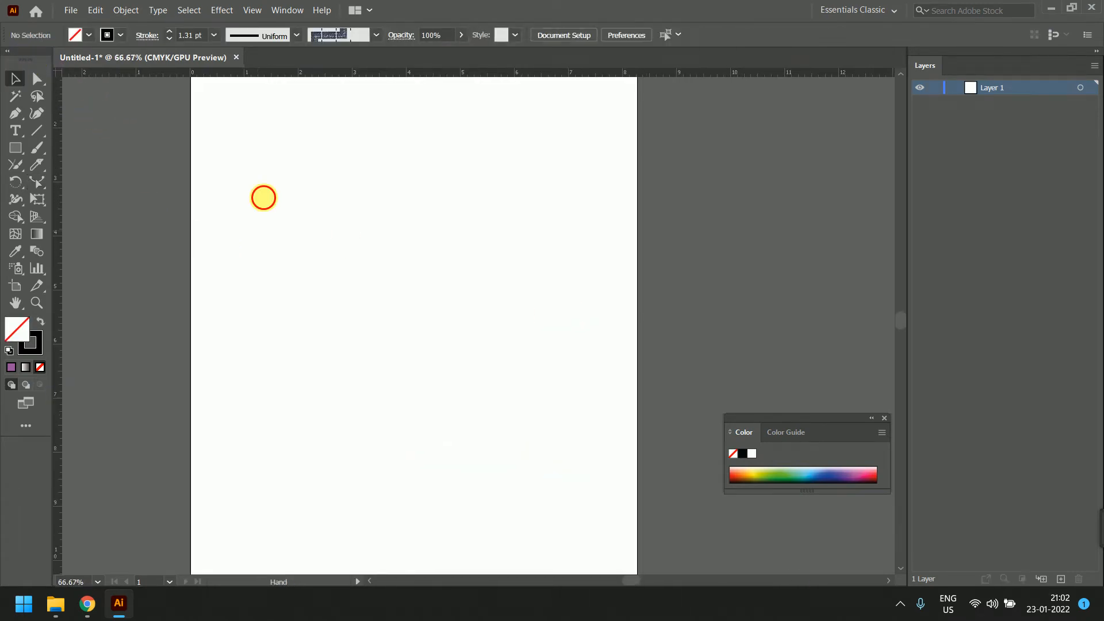
click(37, 151)
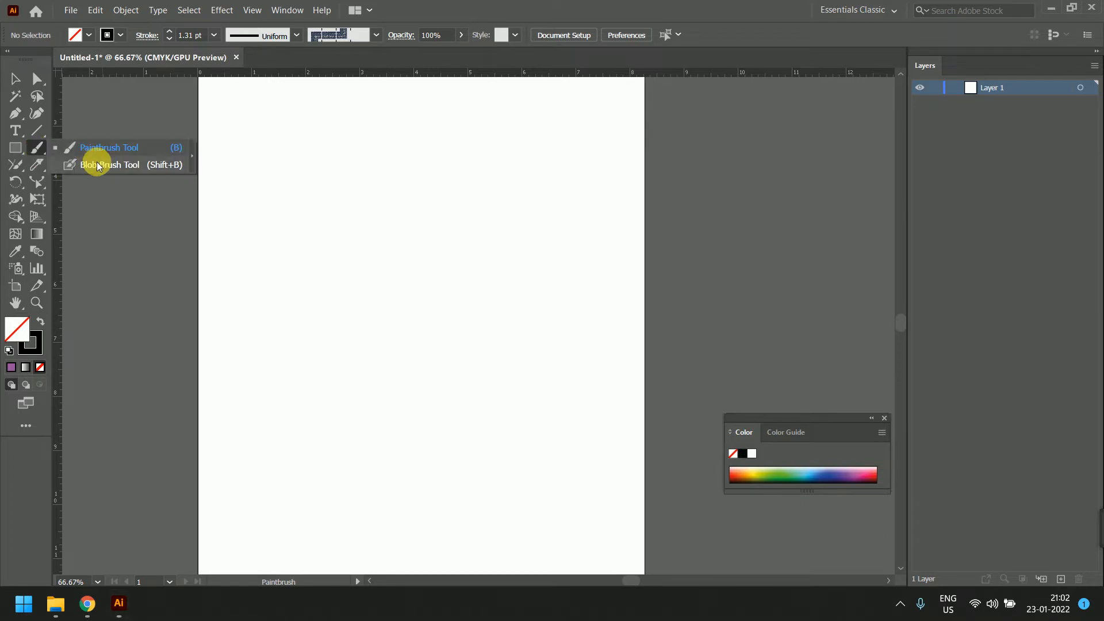
click(11, 167)
drag(11, 170, 69, 233)
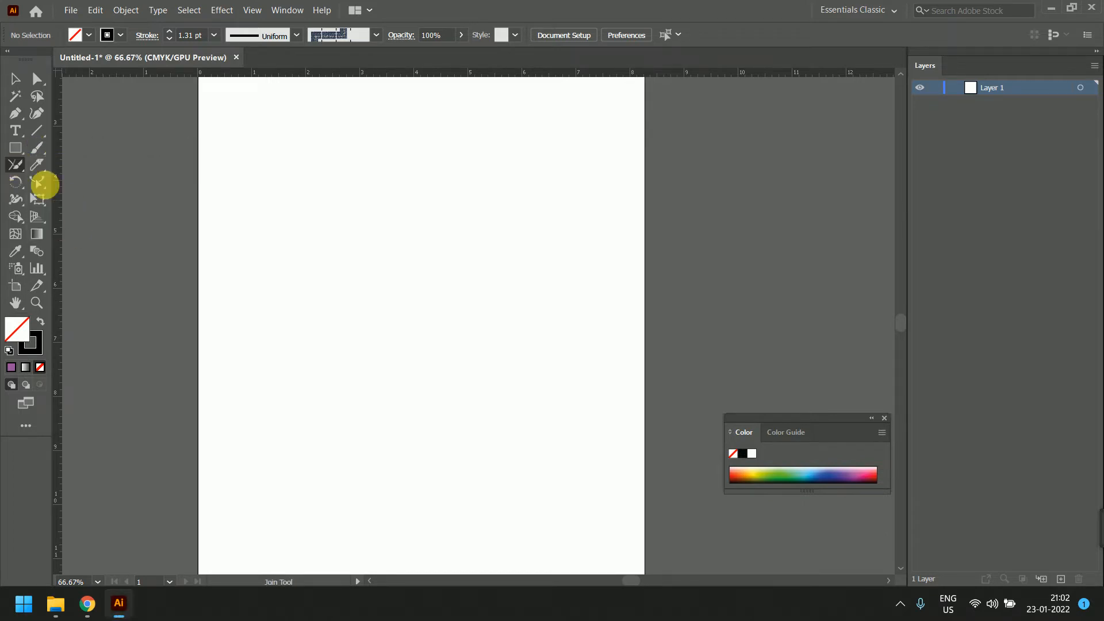
- Activate the Eraser tool in place of the Knife
click(38, 165)
mouse_move(38, 165)
mouse_down()
mouse_move(88, 192)
mouse_move(89, 172)
mouse_move(12, 167)
mouse_move(76, 232)
mouse_move(82, 205)
mouse_move(88, 229)
mouse_up()
mouse_move(15, 164)
mouse_down()
mouse_move(113, 141)
mouse_move(57, 164)
mouse_up()
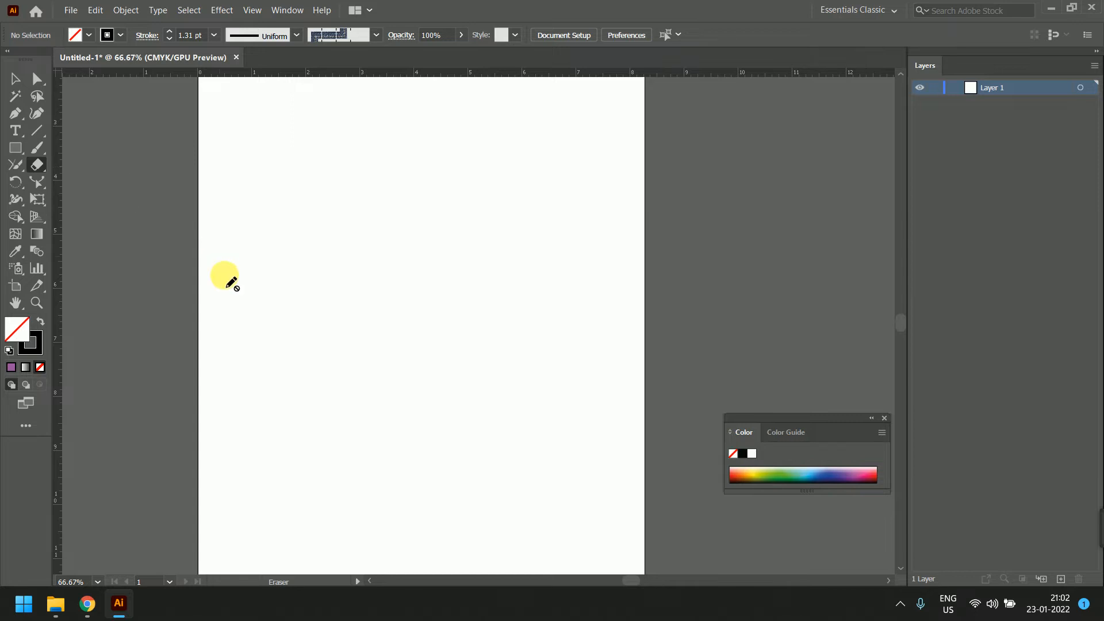
- Switch to the Google Meet call, present the entire screen to the participants and return to the Illustrator document
key(alt+Tab)
click(570, 561)
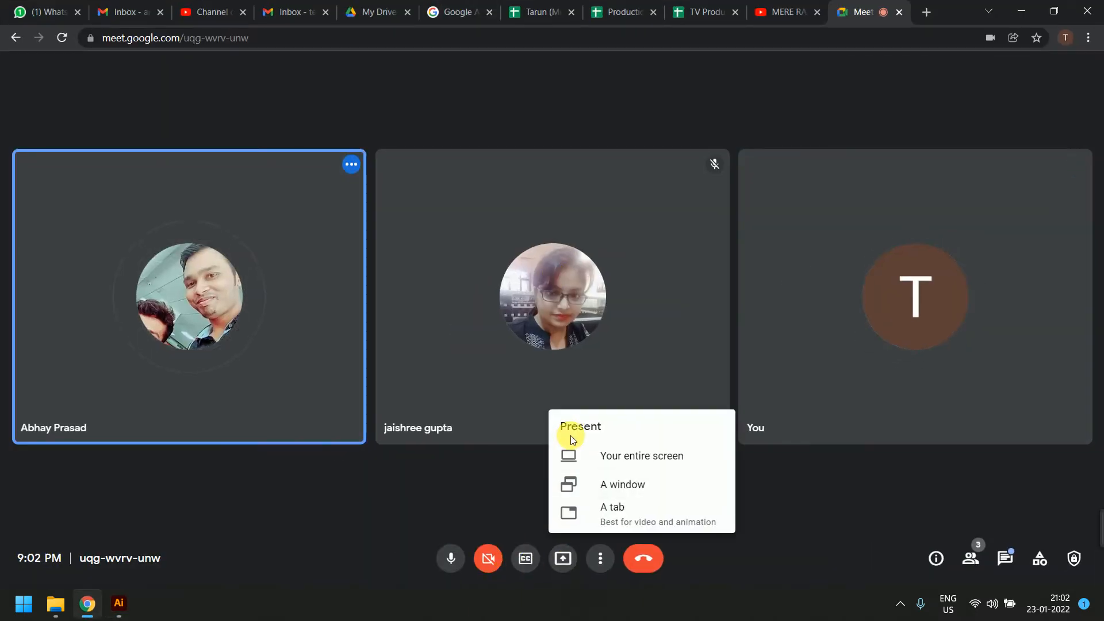
click(572, 451)
click(660, 339)
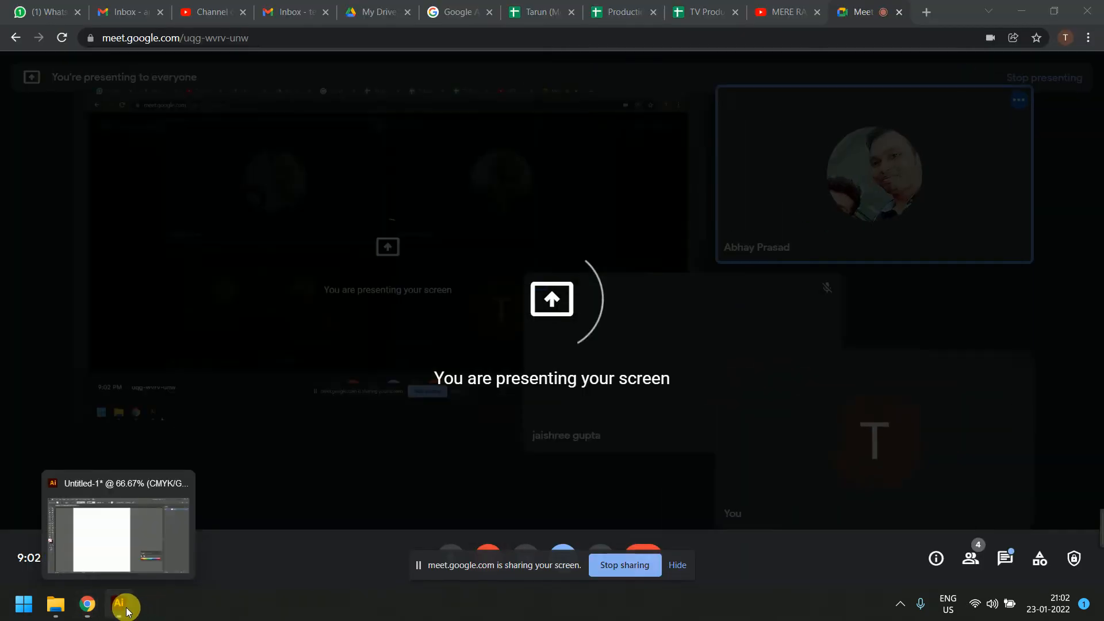
click(119, 602)
- Draw a large rectangle outward from its centre in the middle of the artboard and activate the Eraser tool
click(15, 149)
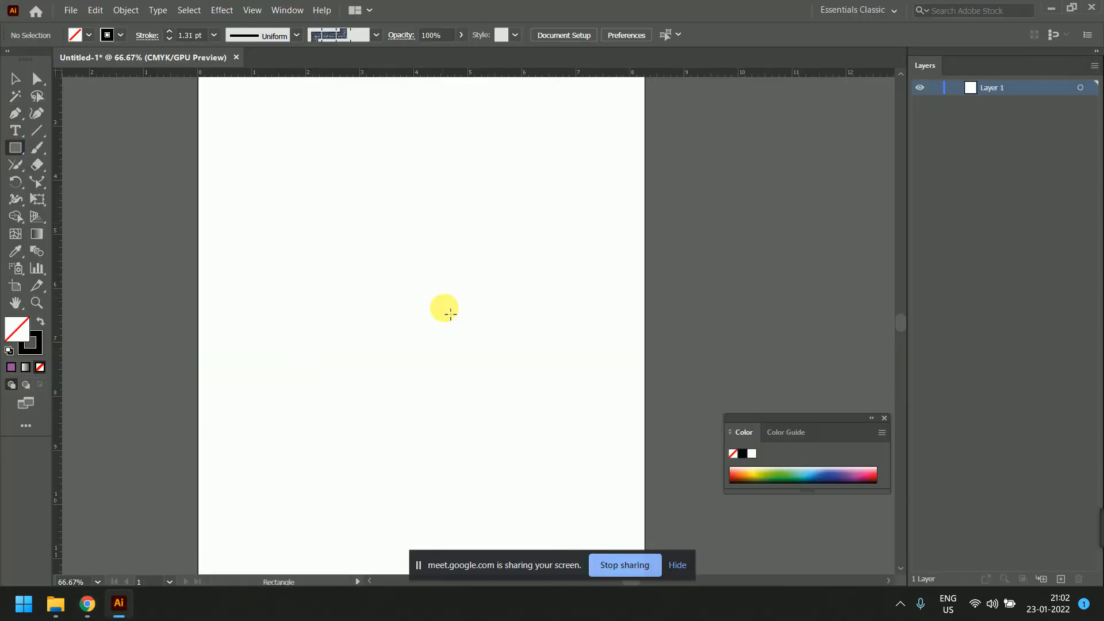
drag(452, 318, 574, 420)
click(35, 169)
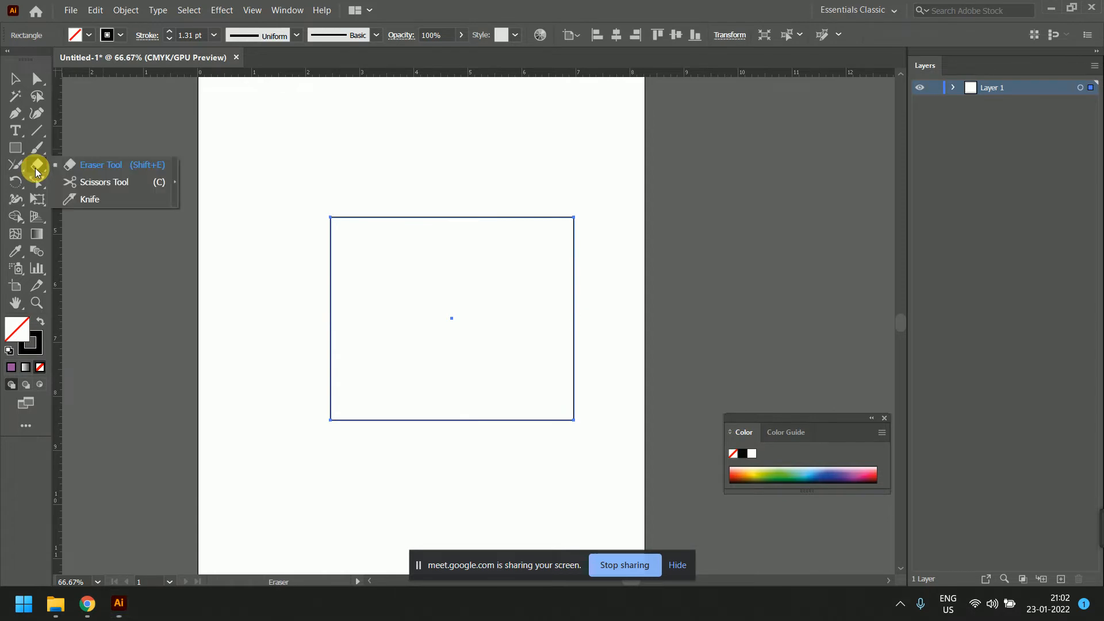
click(104, 165)
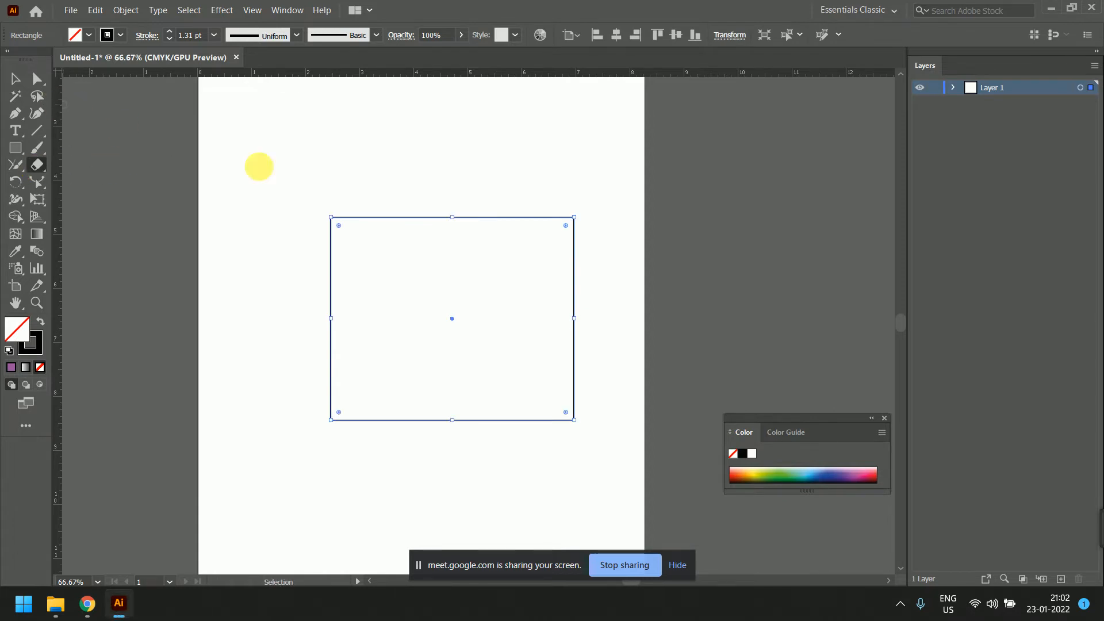
- Fill the rectangle with a pale green colour and deselect it with the Selection tool
click(789, 482)
click(14, 81)
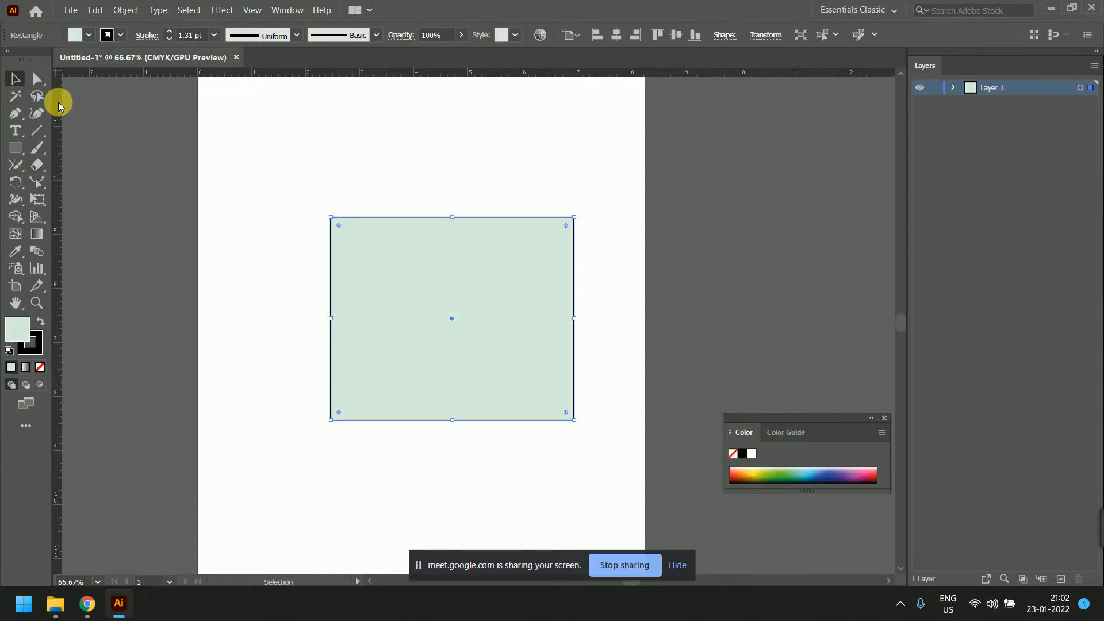
click(184, 158)
scroll(370, 331, up, 1)
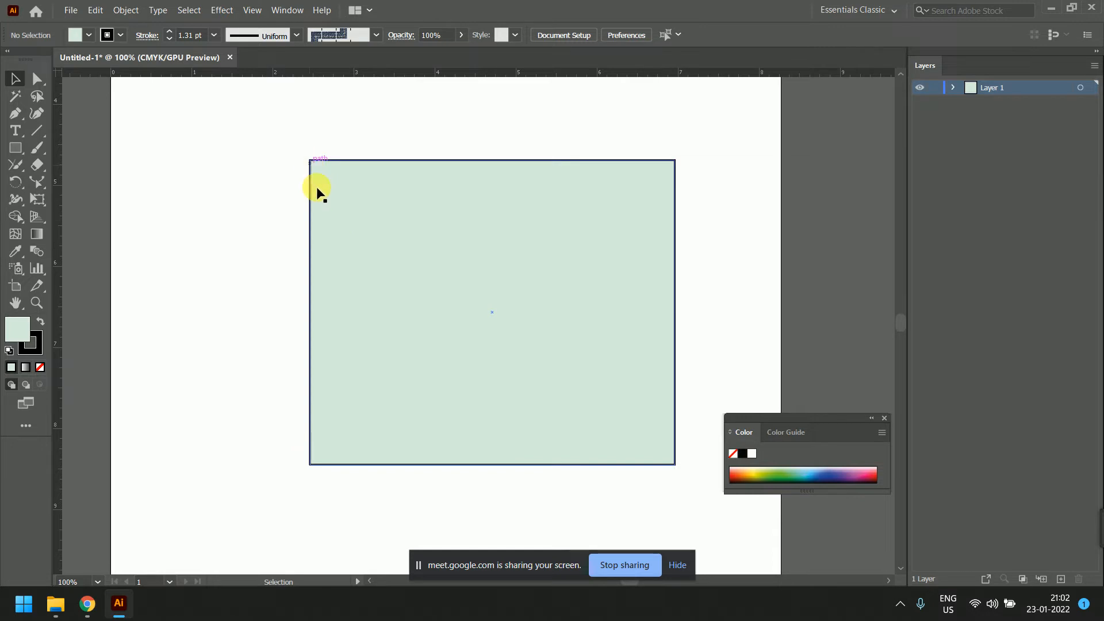
- Erase a strip along the rectangle's left edge with the Eraser tool, stopping above the lower-left corner
click(40, 171)
click(87, 166)
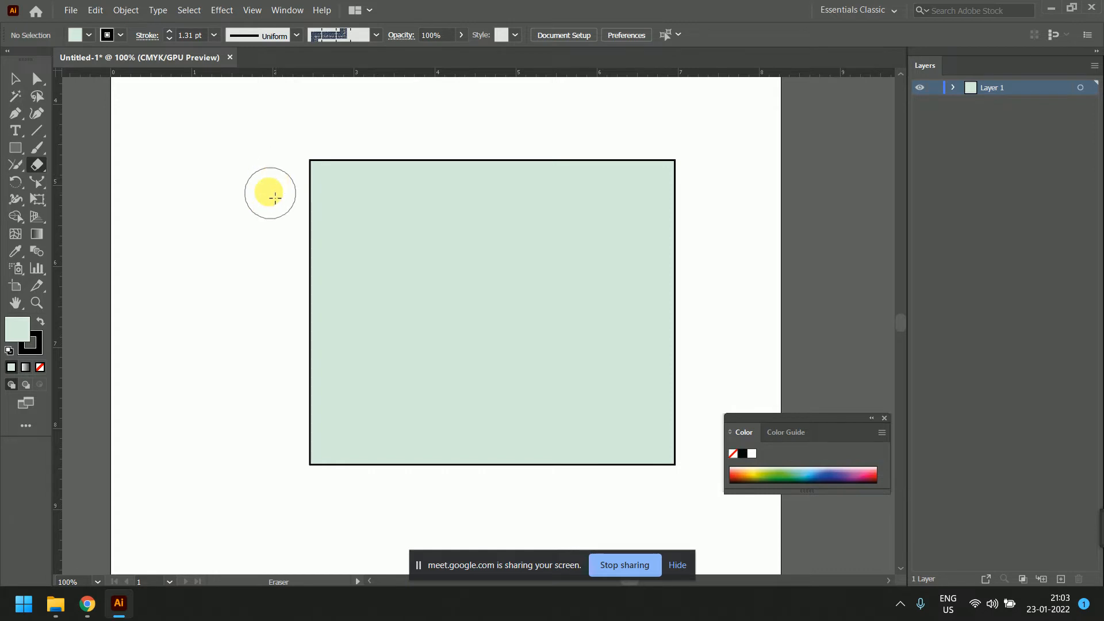
mouse_move(302, 176)
mouse_down()
mouse_move(305, 163)
mouse_move(315, 413)
mouse_move(309, 403)
mouse_up()
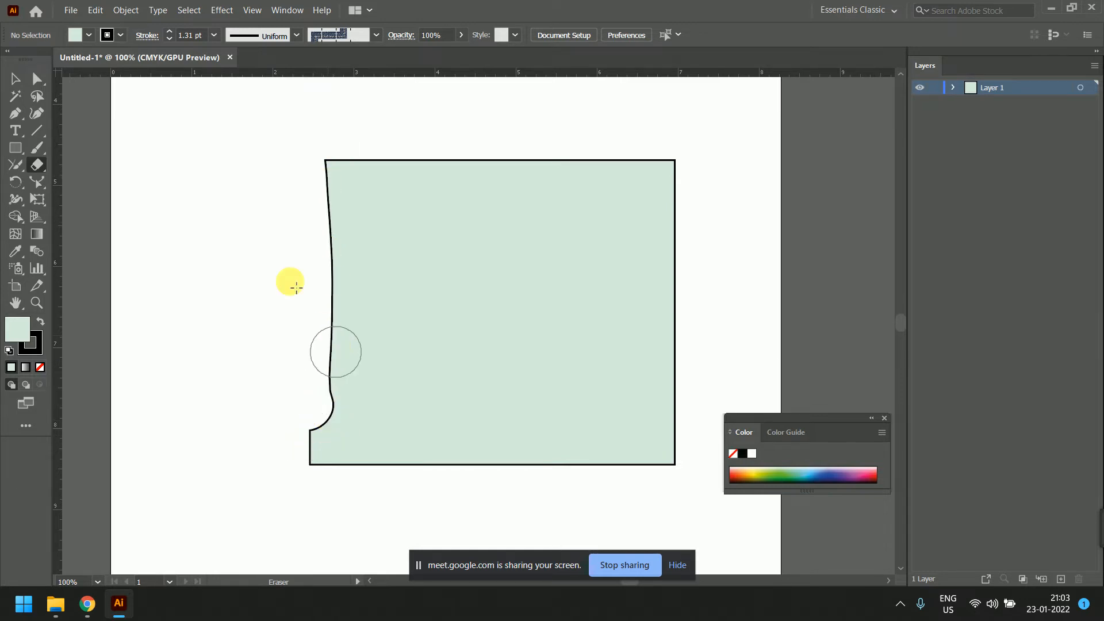
- Select the shape and erase a winding band that enters and leaves through its left edge, splitting off an inner piece
click(15, 79)
click(357, 226)
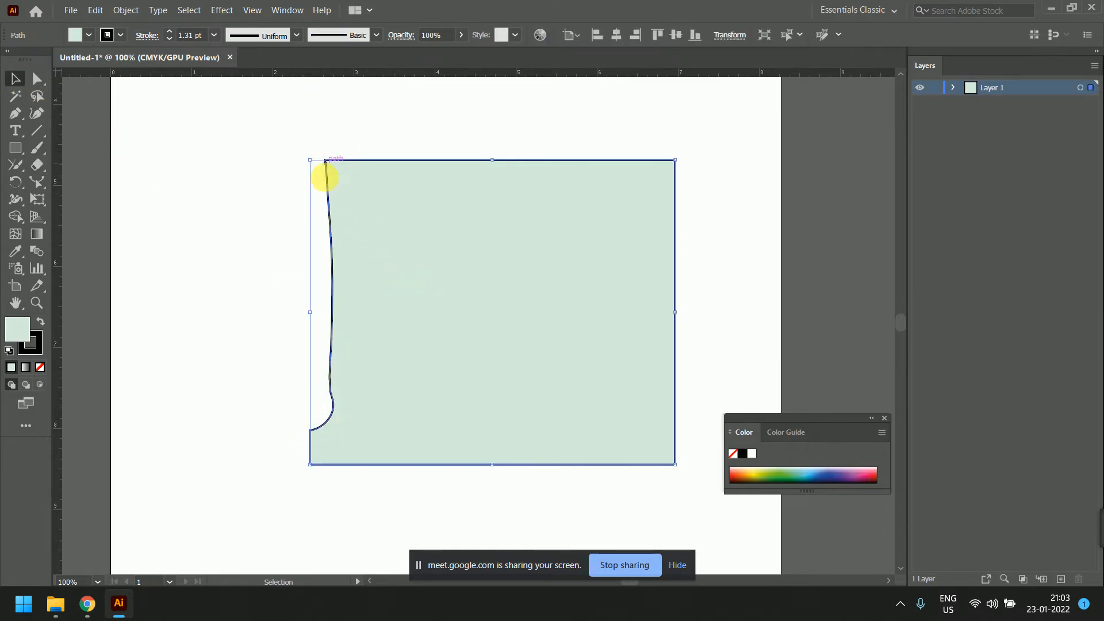
click(37, 79)
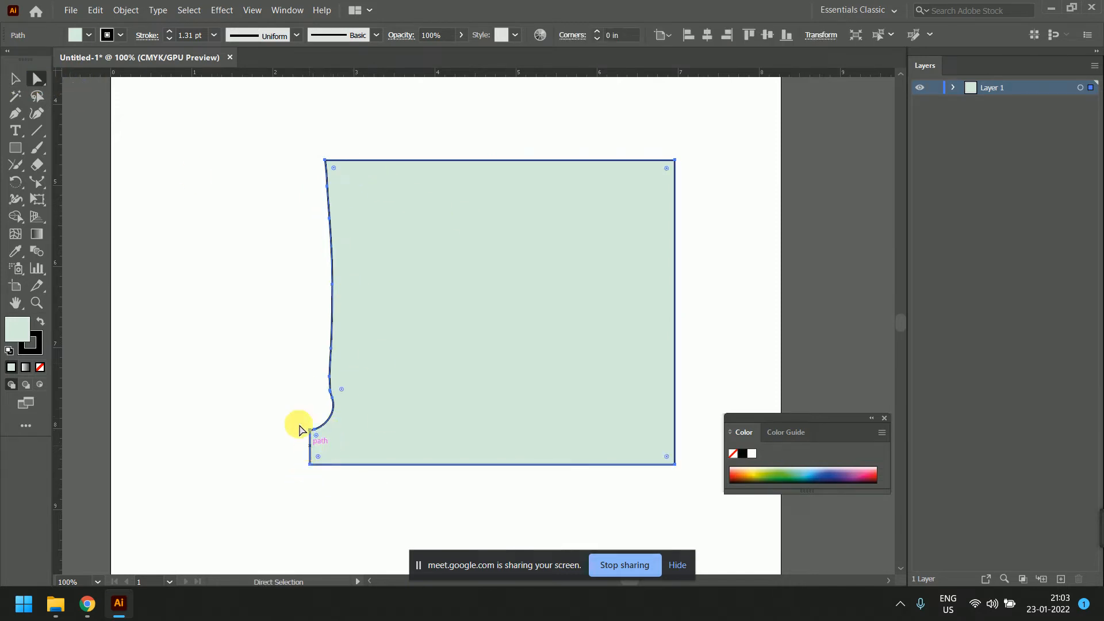
click(37, 165)
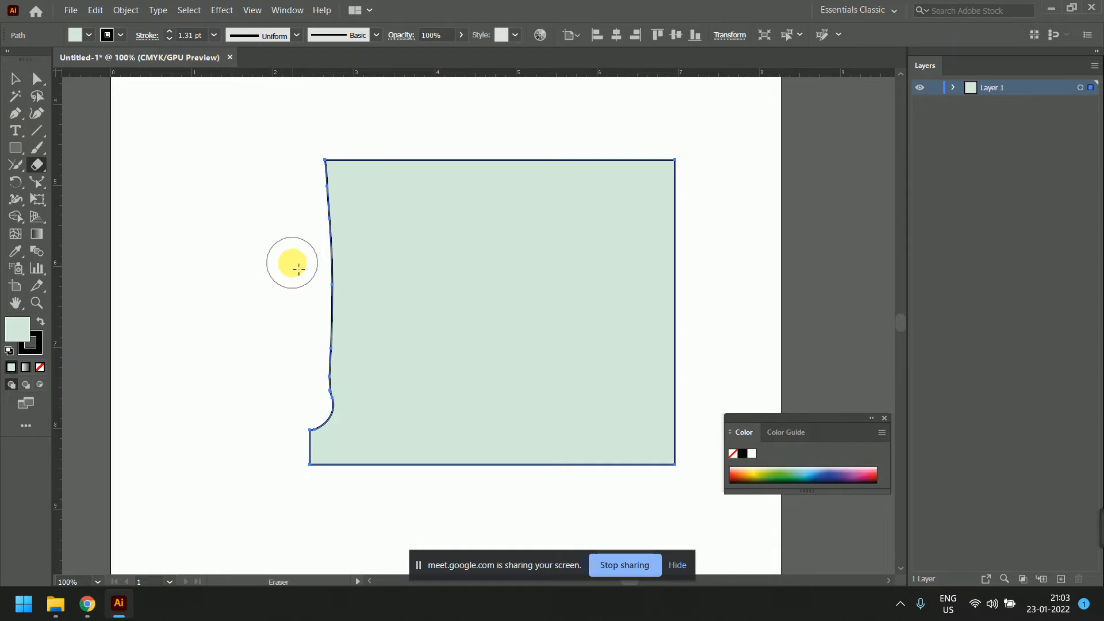
mouse_move(291, 260)
mouse_down()
mouse_move(358, 279)
mouse_move(573, 247)
mouse_move(562, 293)
mouse_move(624, 347)
mouse_move(471, 385)
mouse_move(416, 341)
mouse_move(314, 403)
mouse_up()
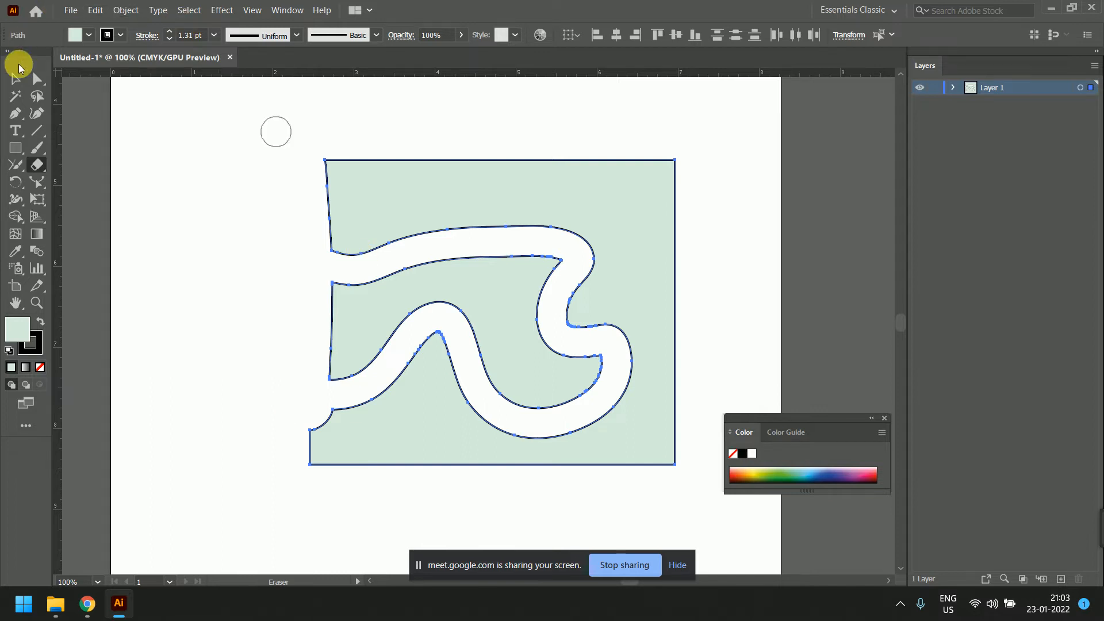
- Move the inner wavy piece left past the artboard edge and the outer piece right to pull them apart
click(15, 78)
click(123, 152)
click(529, 259)
drag(530, 257, 247, 228)
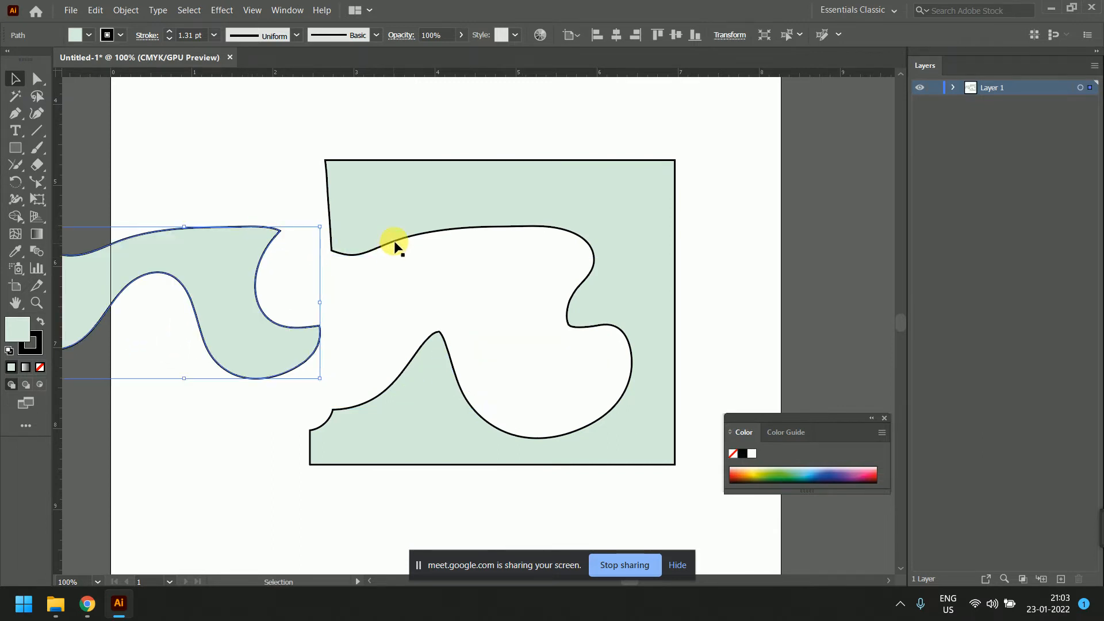
drag(395, 242, 473, 249)
scroll(474, 246, down, 1)
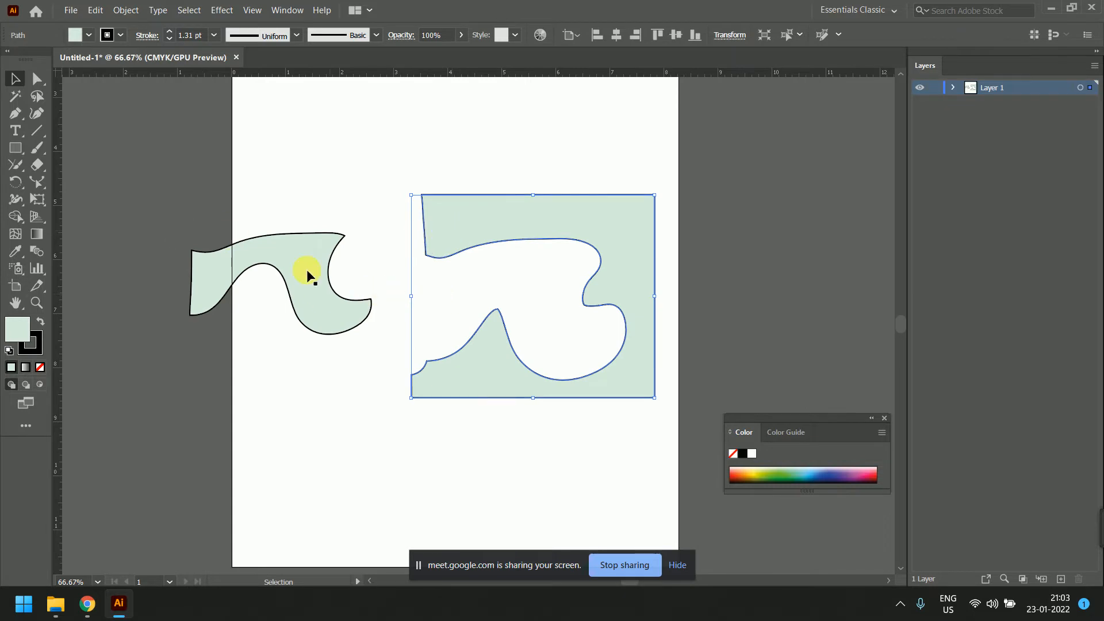
click(283, 182)
- Try to cut the large green shape's outline near its lower inner curve with the Scissors tool
mouse_move(36, 165)
mouse_down()
mouse_move(106, 194)
mouse_move(113, 180)
mouse_up()
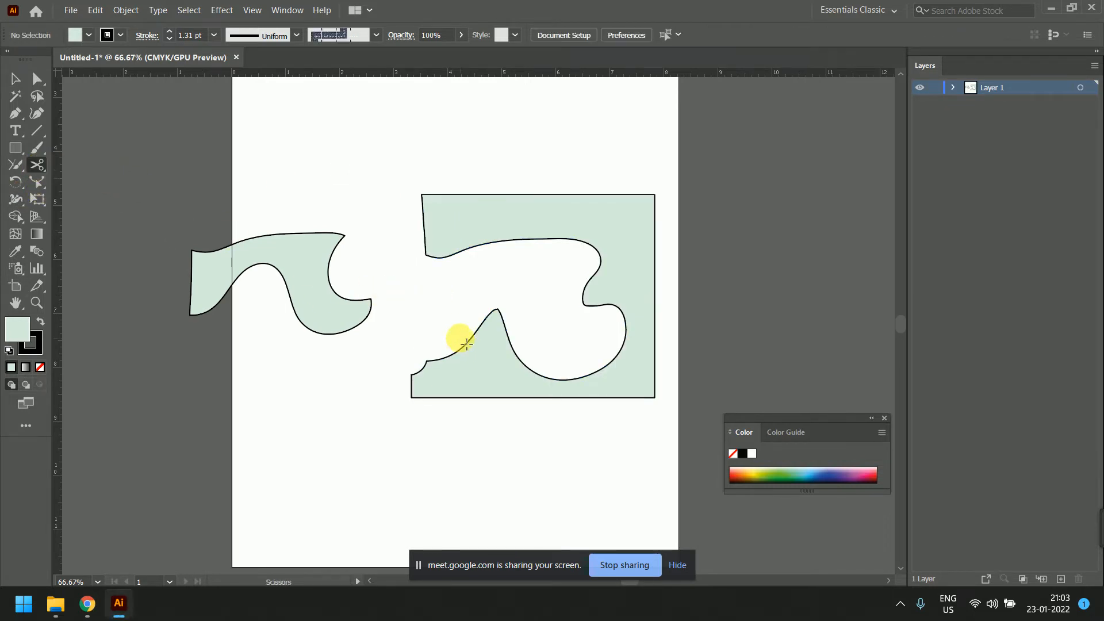
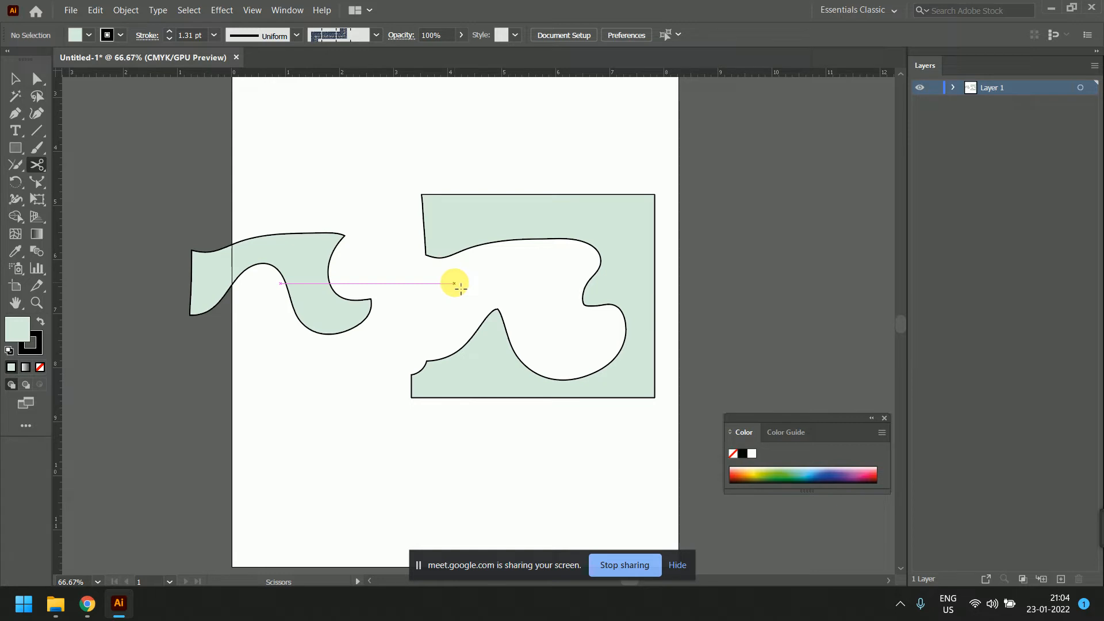
click(17, 168)
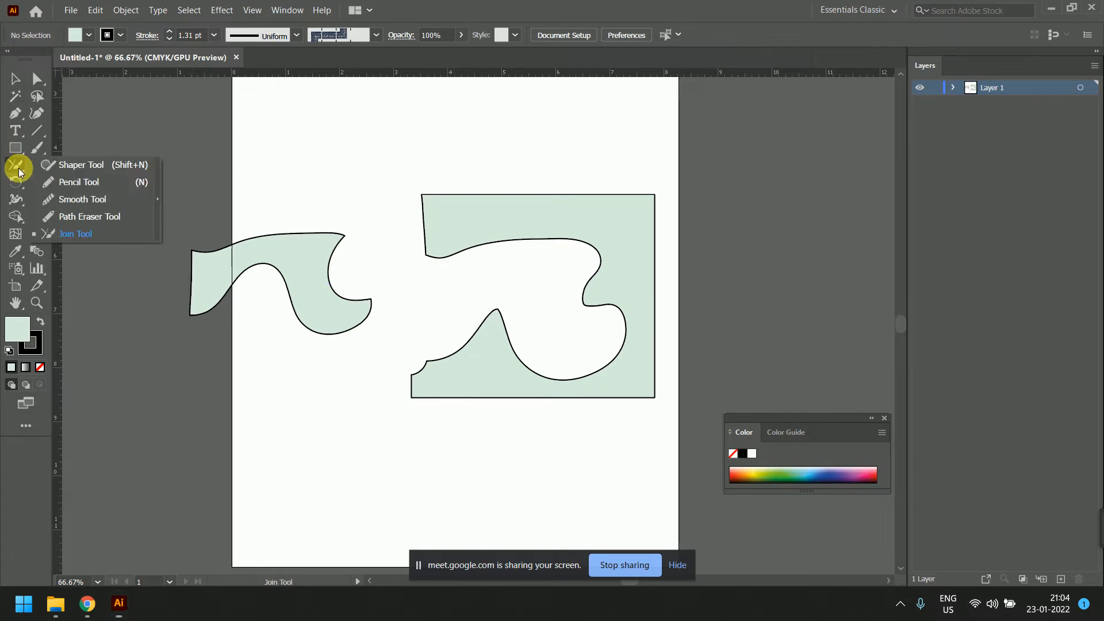
click(80, 218)
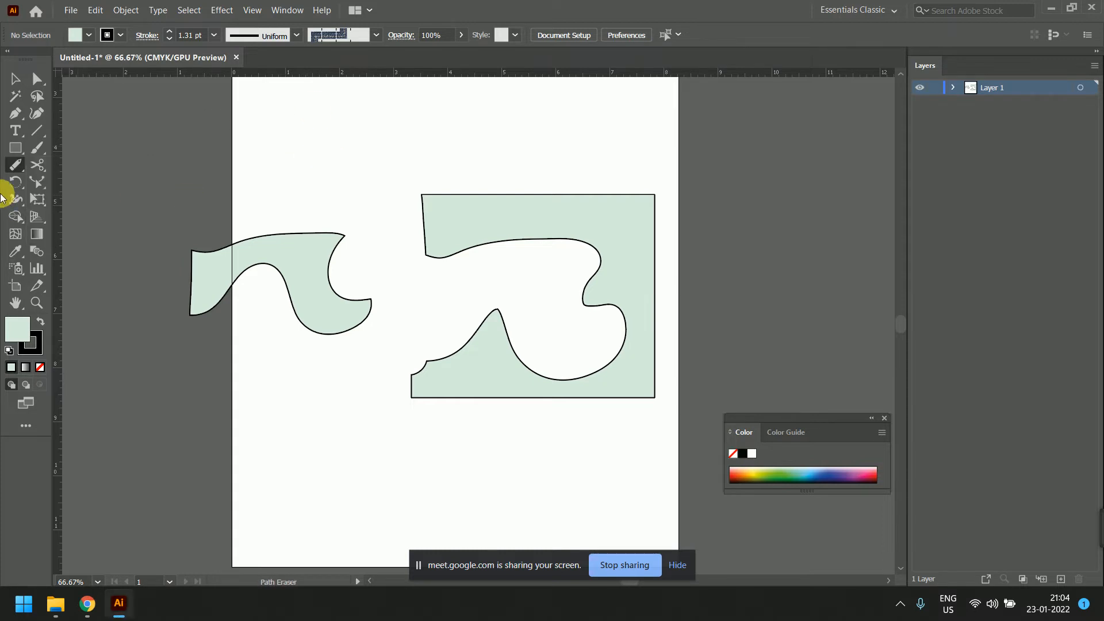
click(33, 167)
click(33, 167)
click(73, 189)
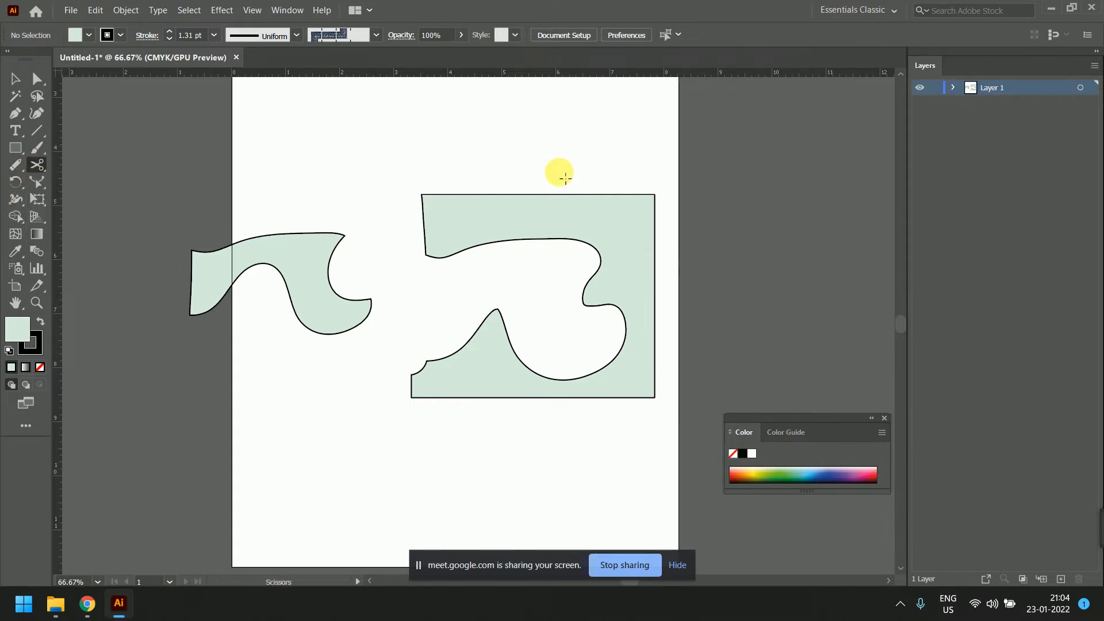
click(15, 79)
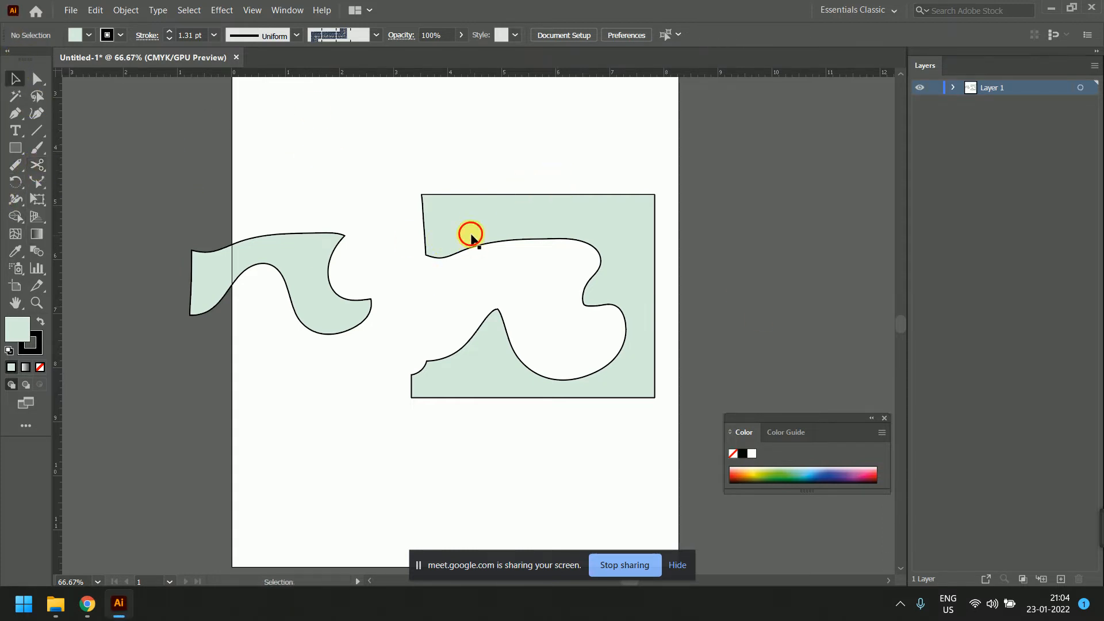
click(468, 234)
click(37, 165)
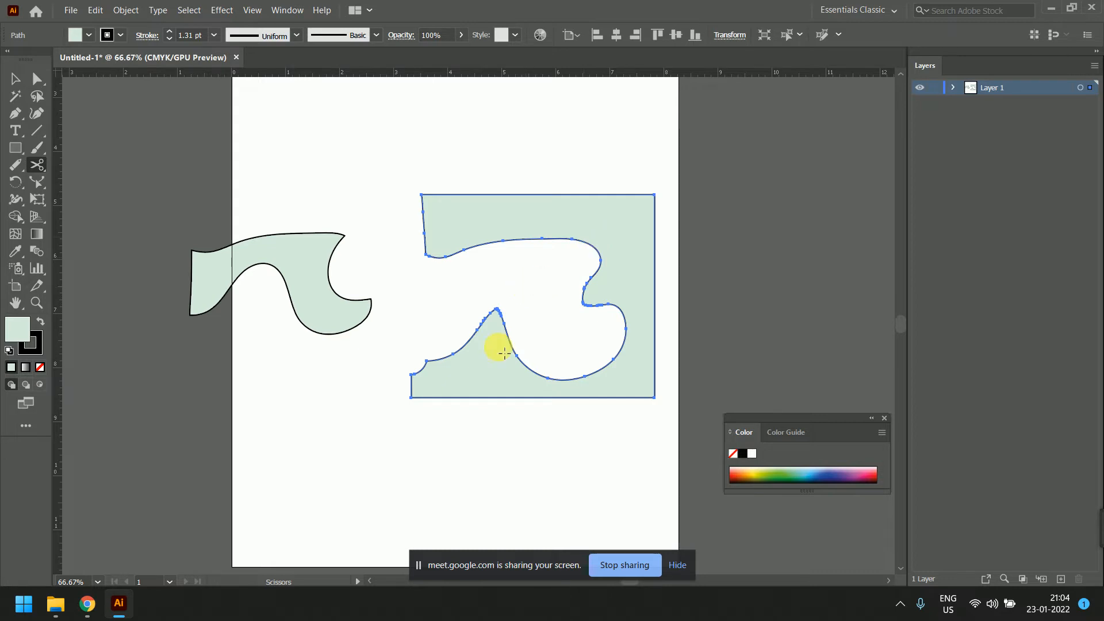
click(532, 384)
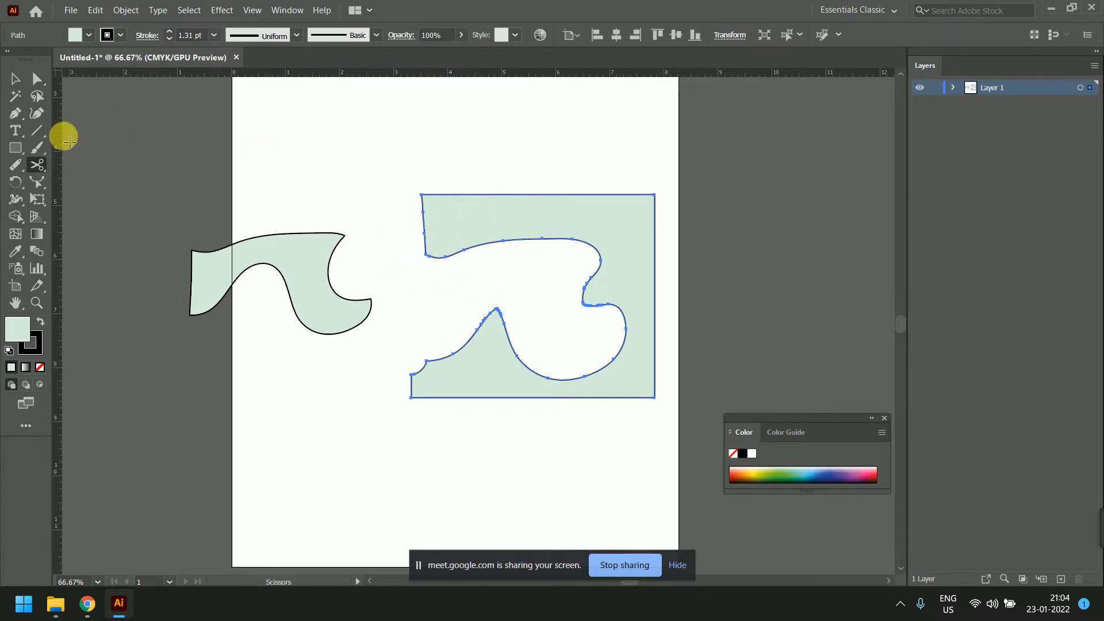
- Erase a horizontal slot into the large shape's upper-left arm and a diagonal band through its lower-left part
mouse_move(26, 164)
mouse_down()
mouse_move(105, 185)
mouse_move(91, 167)
mouse_up()
drag(314, 234, 496, 219)
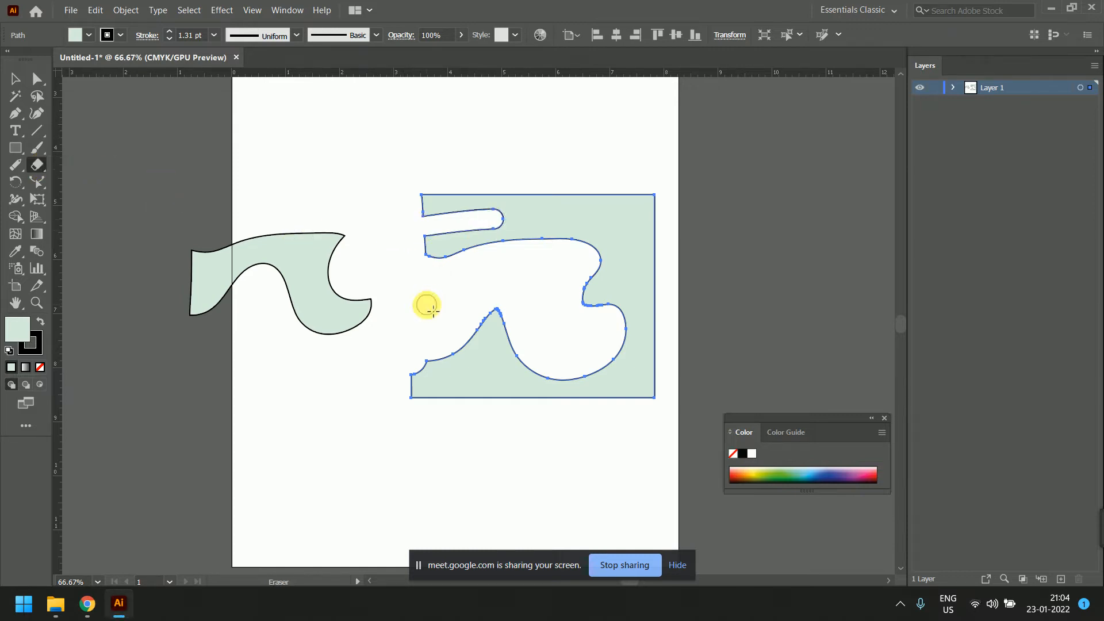
mouse_move(432, 311)
mouse_down()
mouse_move(433, 338)
mouse_move(462, 399)
mouse_up()
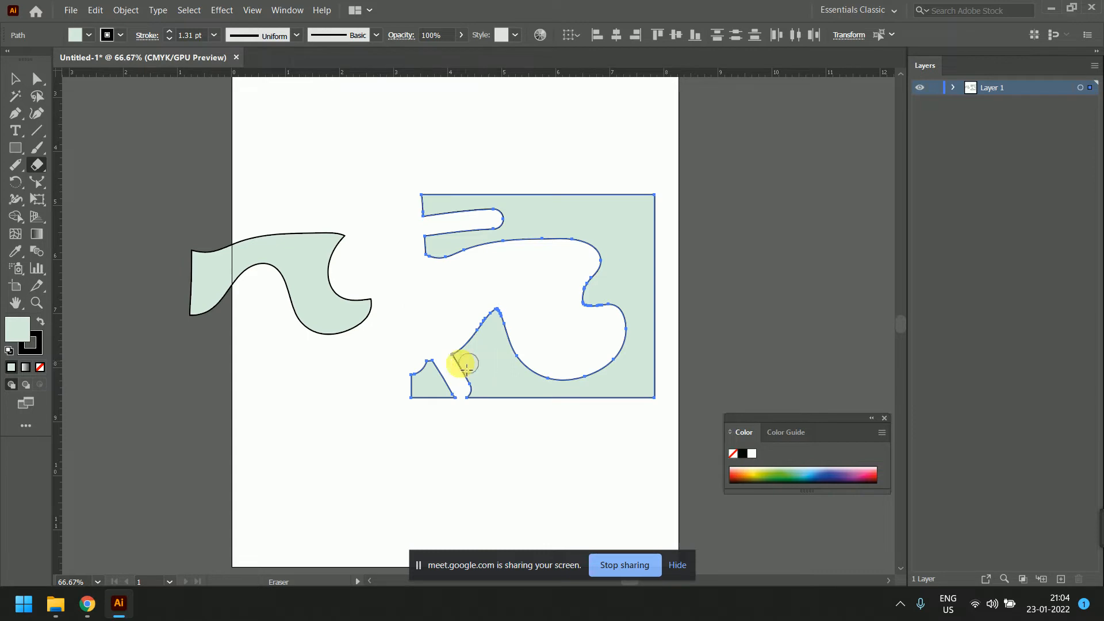
click(19, 83)
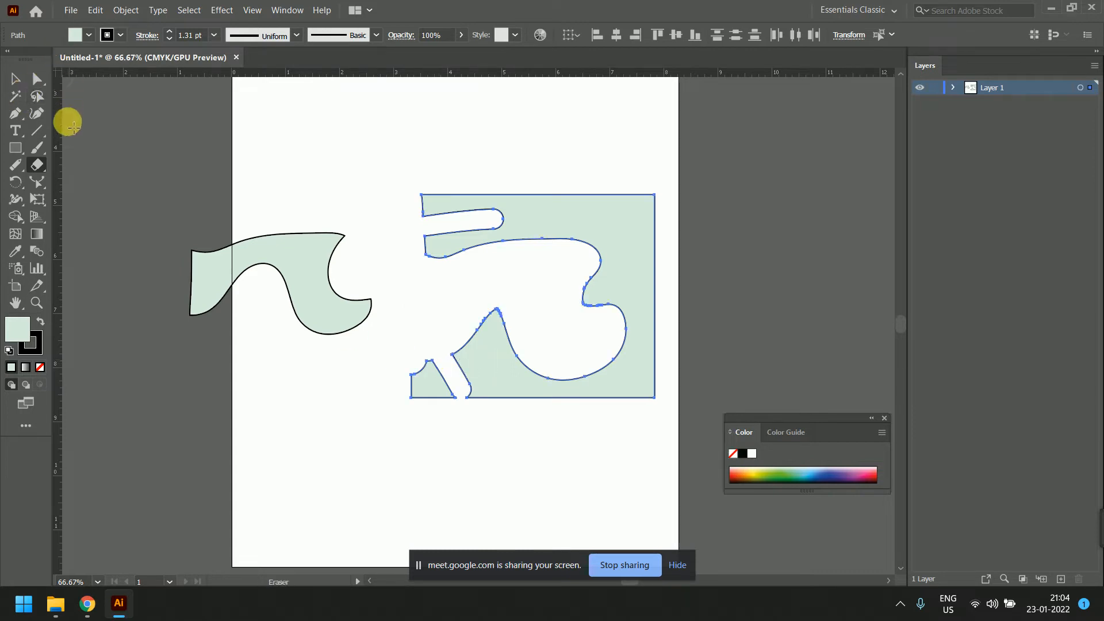
- Draw an open zigzag path of seven anchor points with a curved middle section above the large green shape
click(36, 114)
key(p)
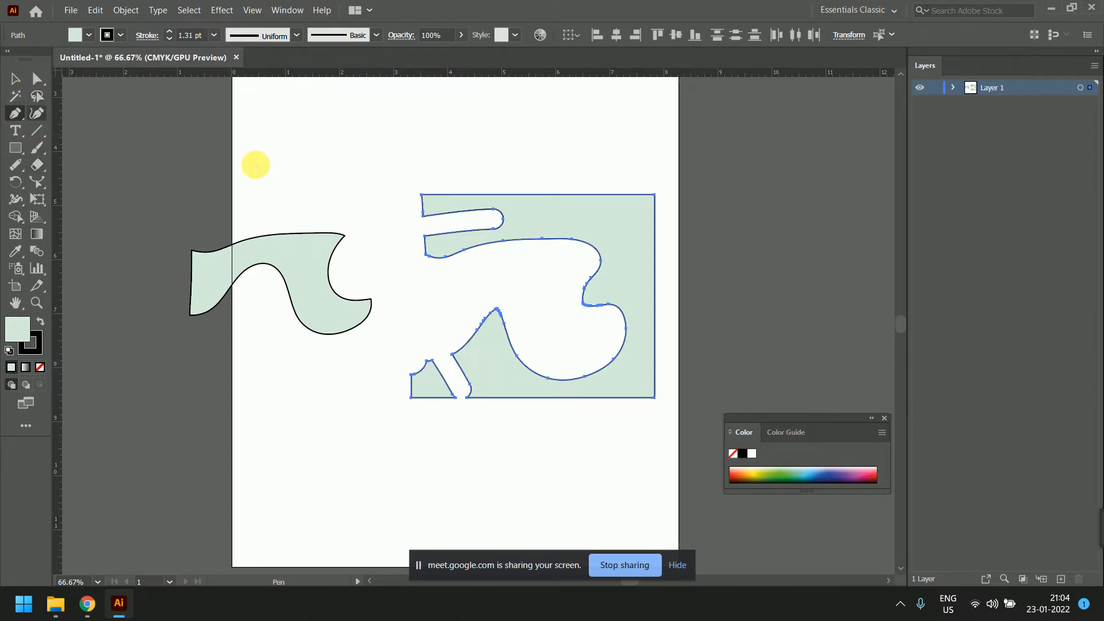
click(315, 148)
click(392, 119)
click(385, 167)
drag(462, 139, 535, 128)
click(575, 142)
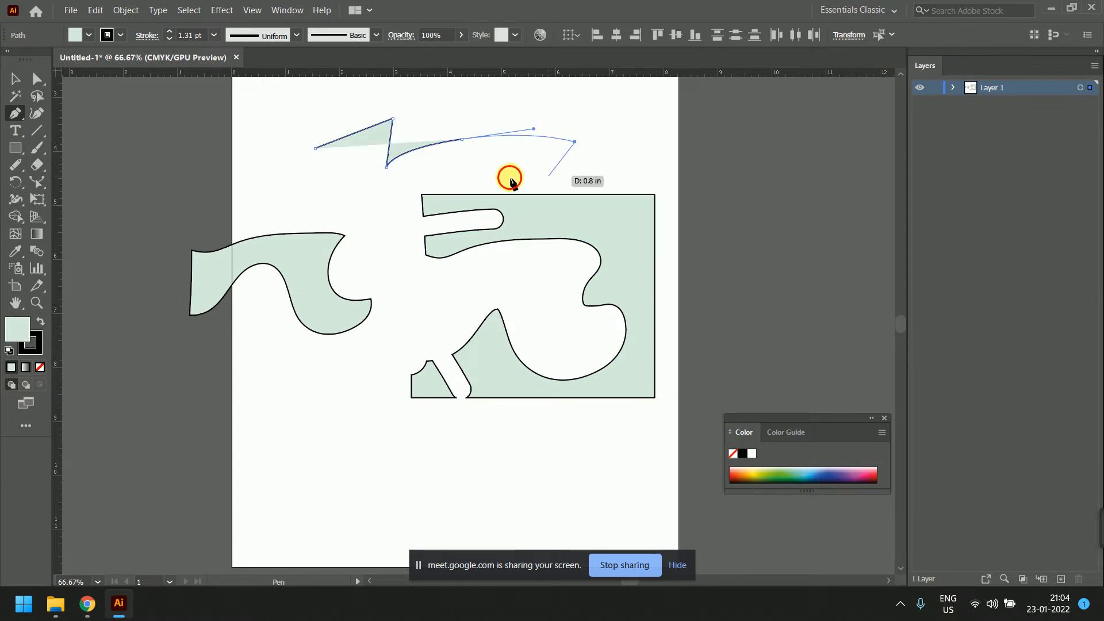
click(509, 177)
click(575, 200)
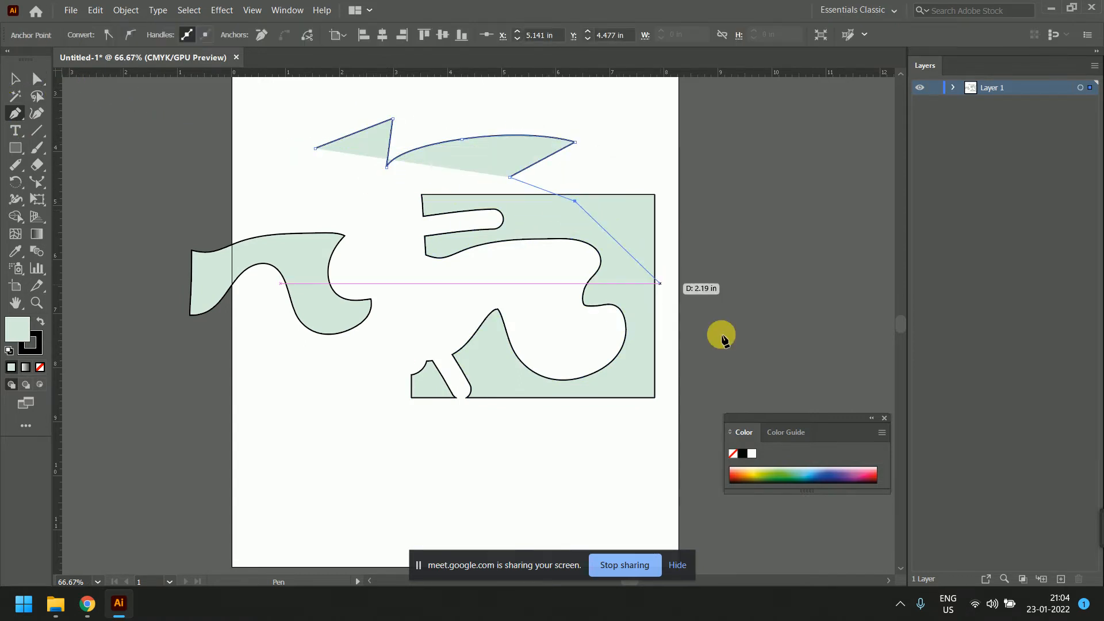
- Set the zigzag path's fill to none and end the path
right_click(746, 376)
click(739, 454)
click(733, 454)
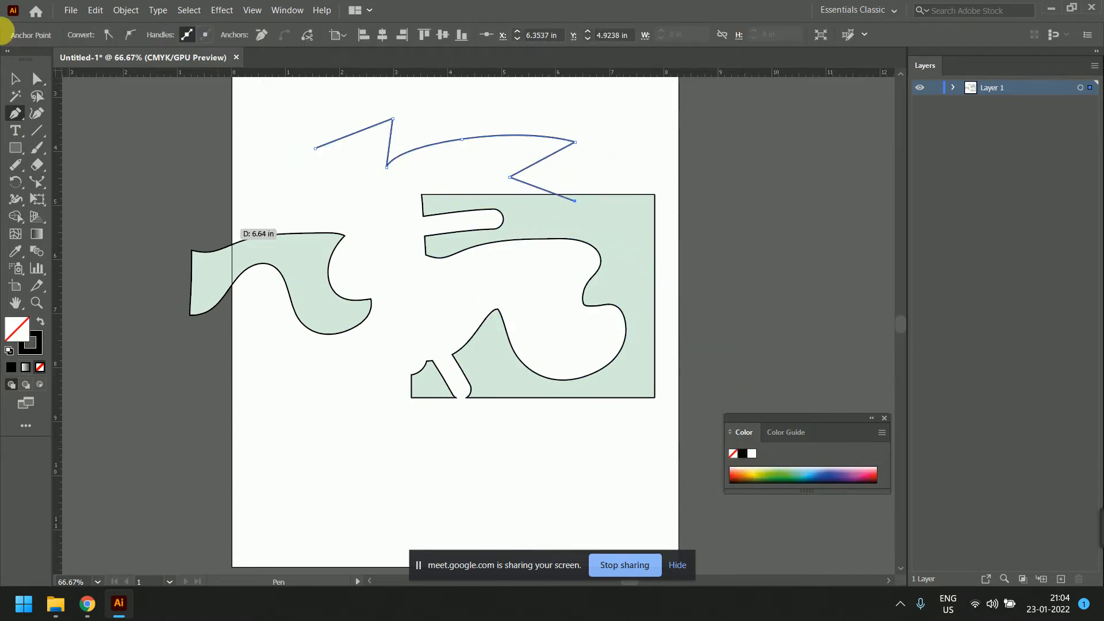
click(16, 78)
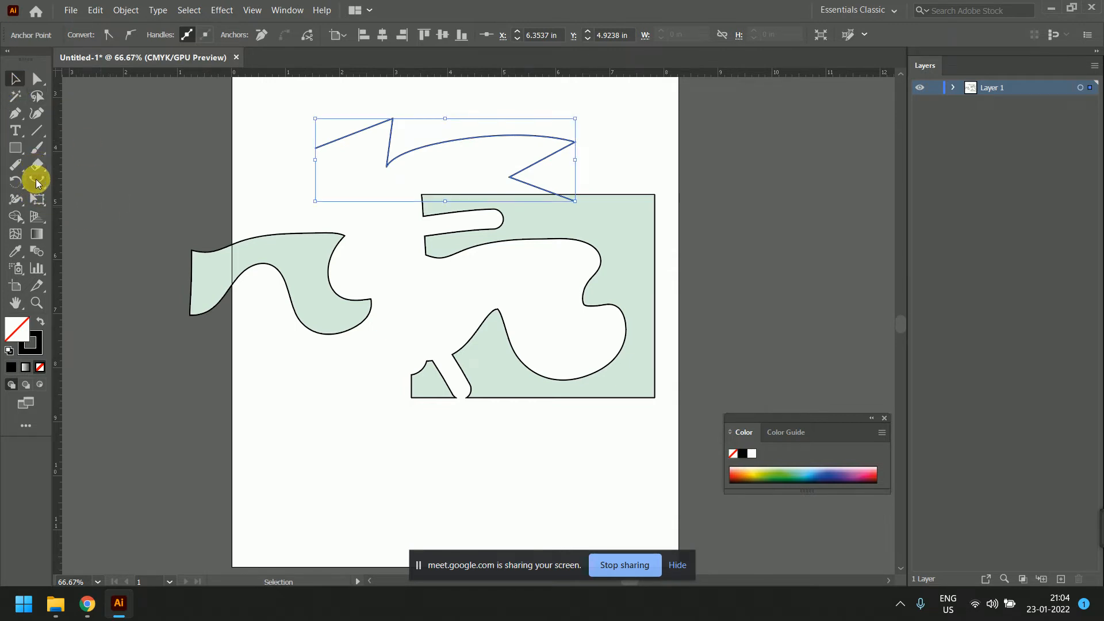
- Cut the zigzag path with the Scissors tool at the middle anchor of its curve and select the right part
drag(37, 166, 78, 182)
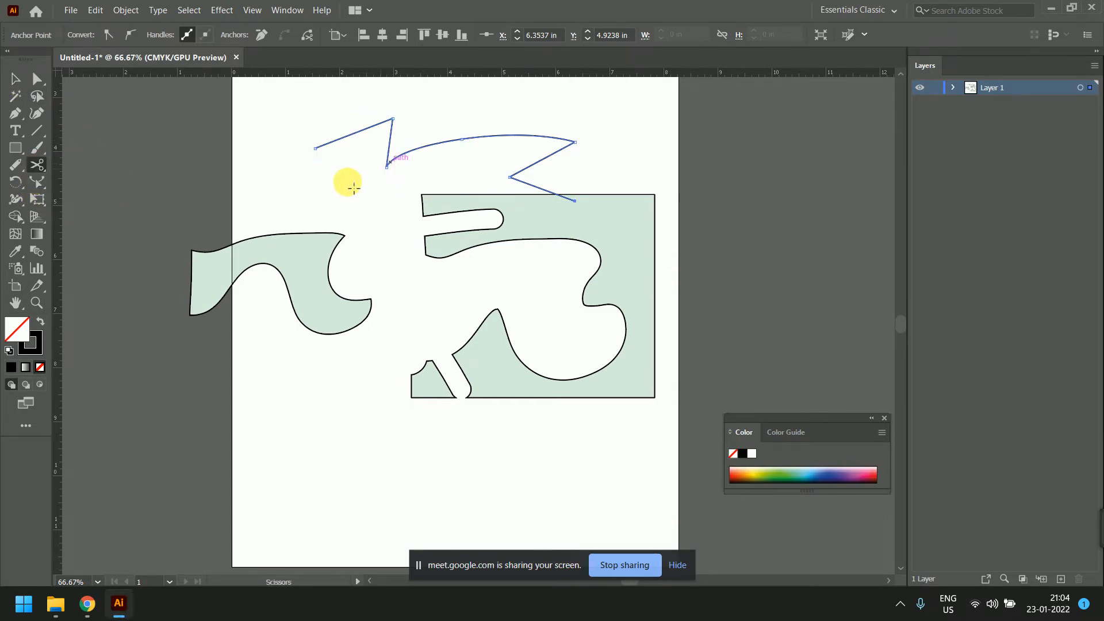
click(463, 139)
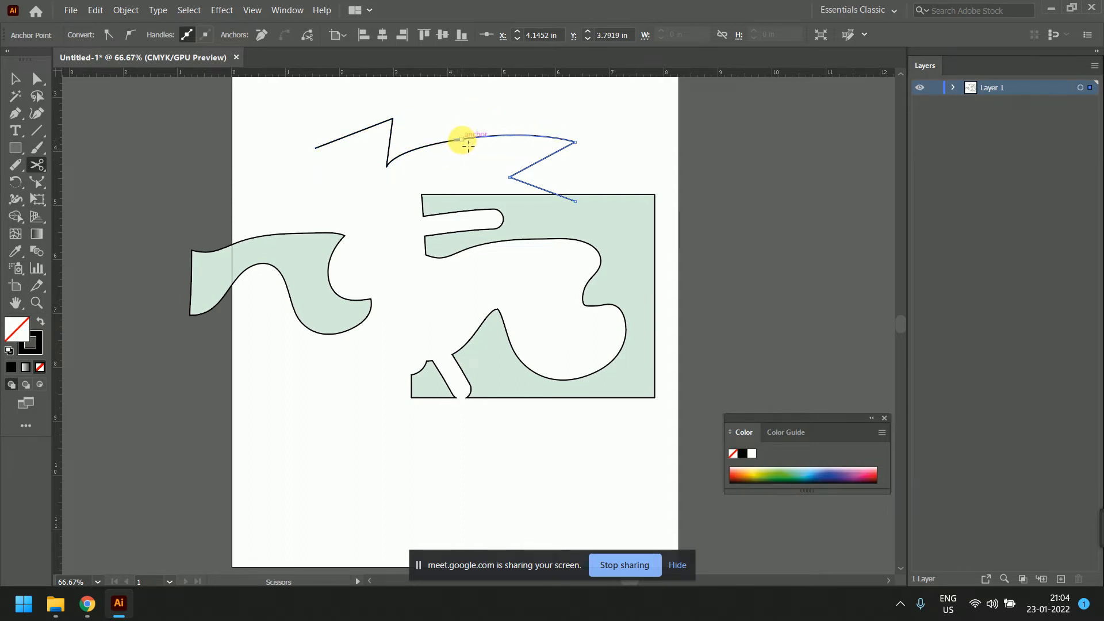
click(15, 79)
click(484, 128)
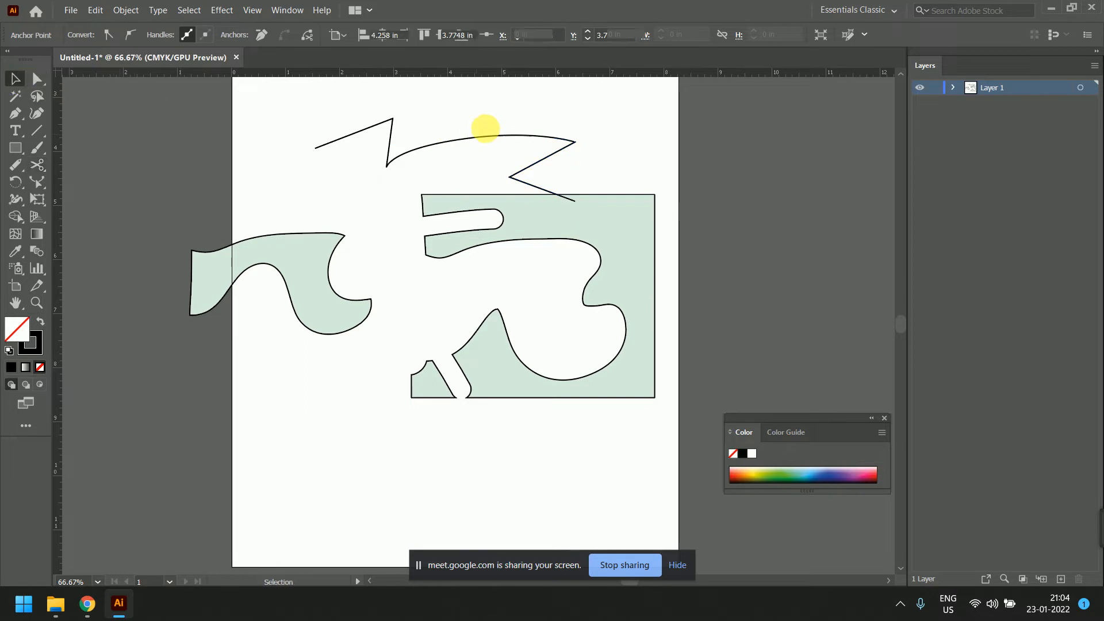
click(466, 137)
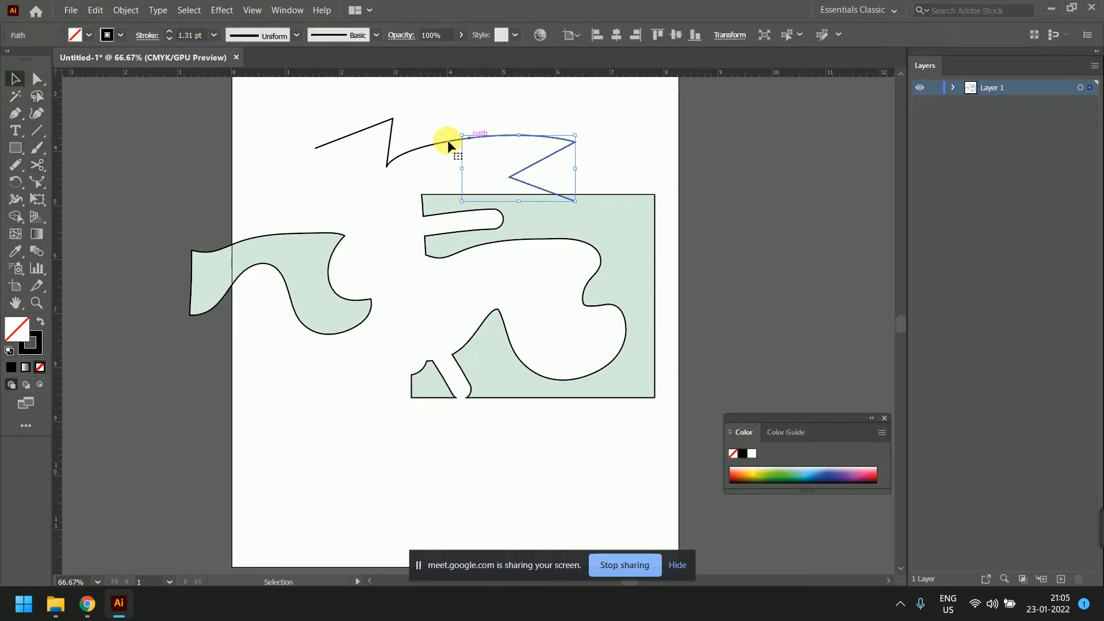
- Pull the zigzag pieces apart around the cut and reshape the left piece's curve with the Direct Selection tool
click(34, 81)
scroll(476, 119, up, 2)
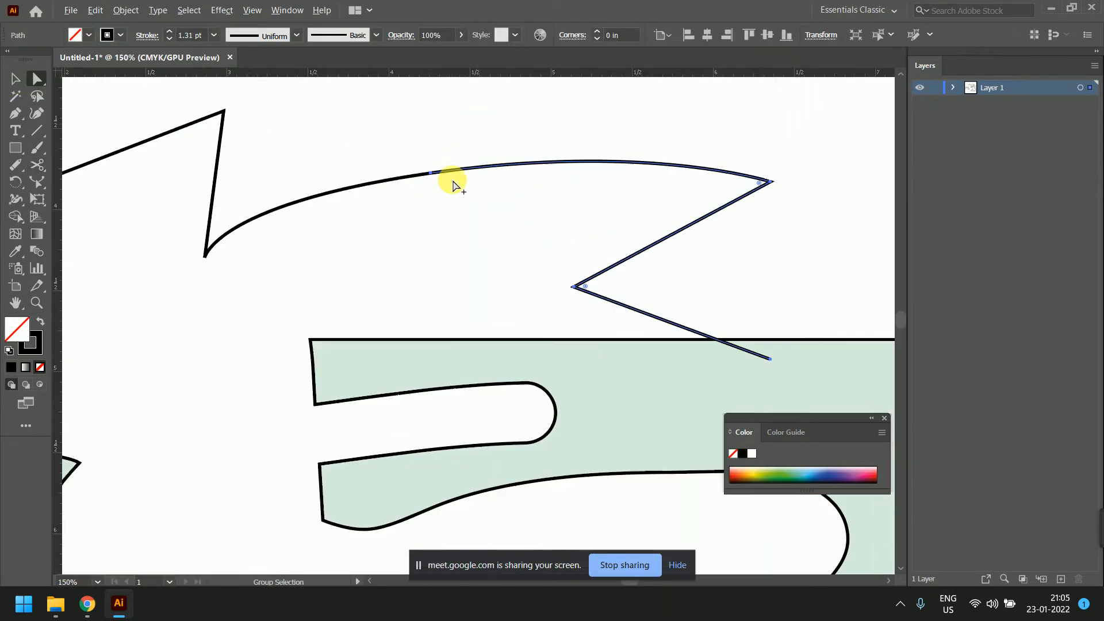
drag(446, 170, 466, 149)
drag(412, 177, 353, 207)
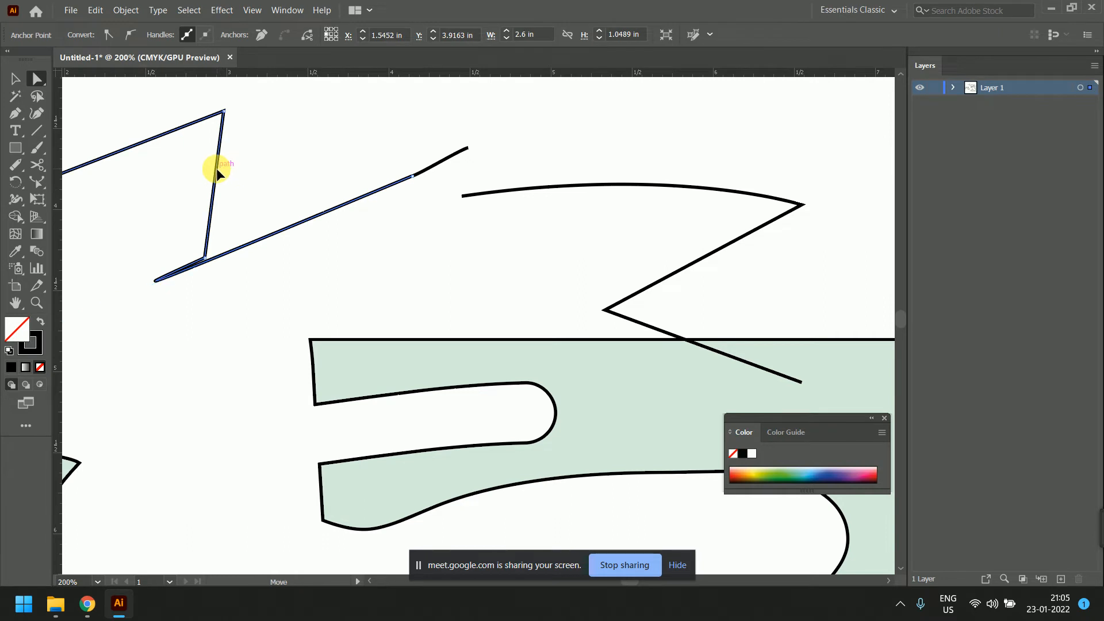
drag(216, 167, 217, 172)
- Move the left zigzag piece down and to the left, away from the other cut pieces
click(15, 78)
drag(341, 216, 295, 252)
scroll(455, 243, down, 1)
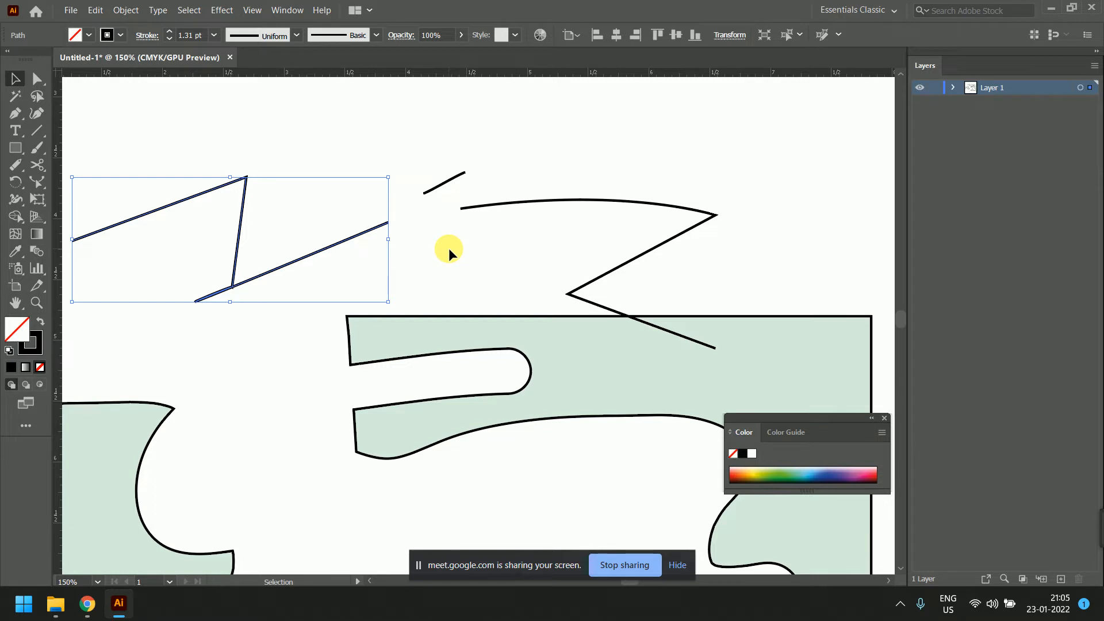
- Cut the large green shape's outline with the Scissors tool at points along its upper inner curve
scroll(447, 248, down, 2)
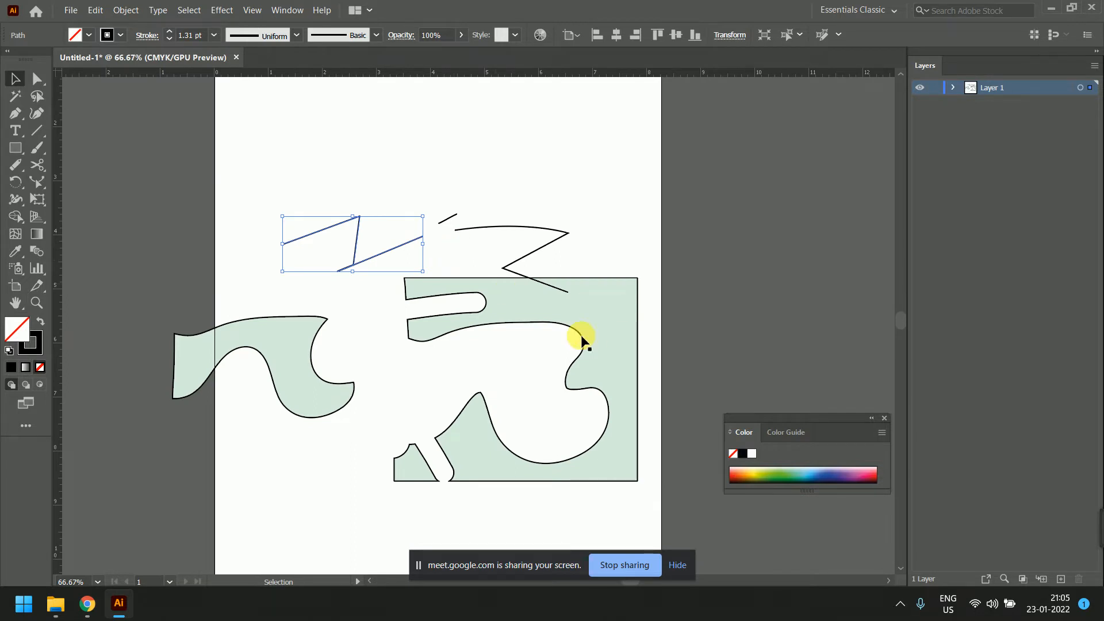
click(552, 320)
click(35, 168)
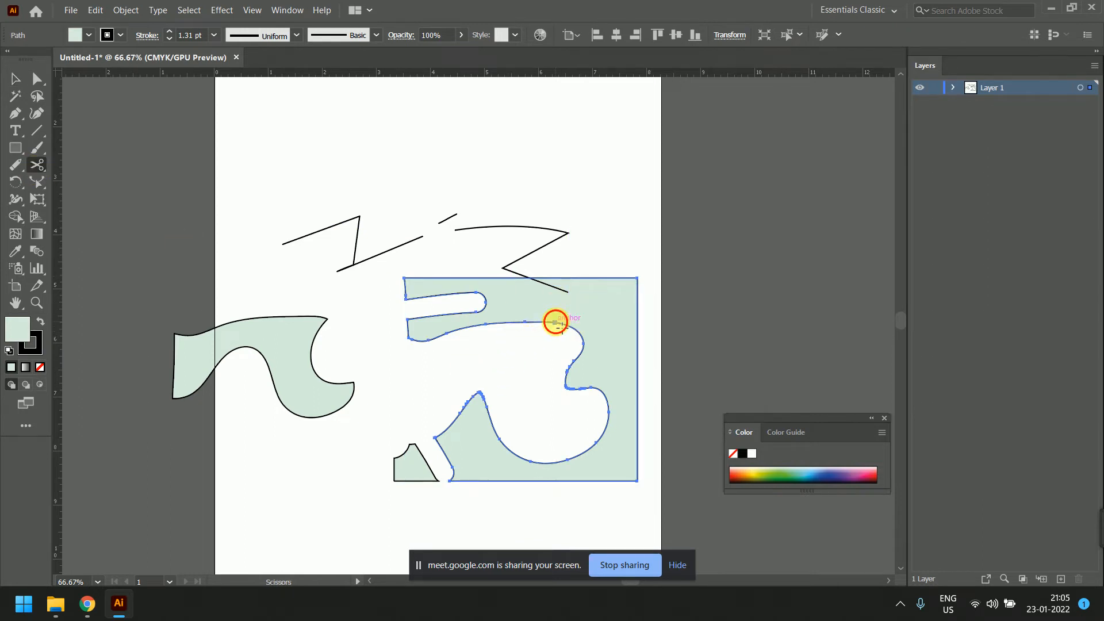
click(556, 321)
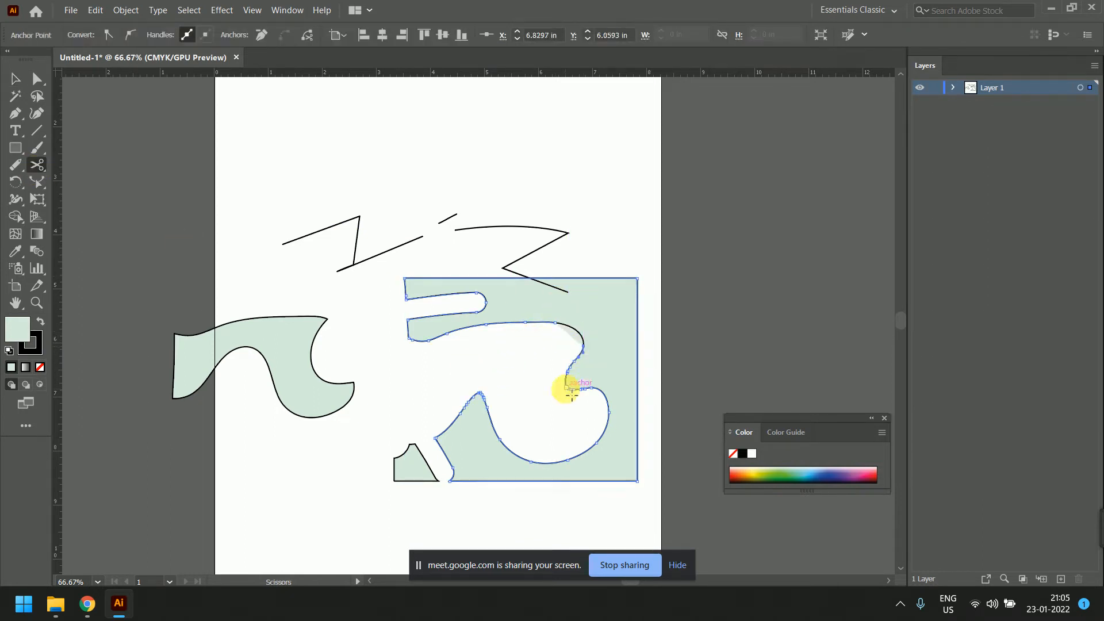
click(574, 370)
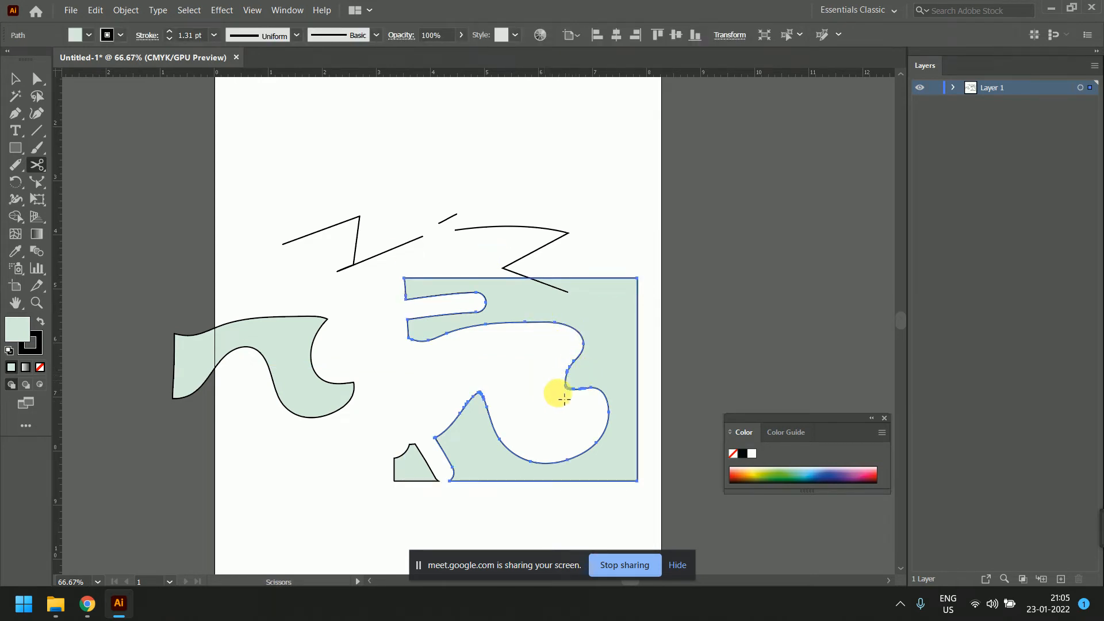
- Cut the large green shape with the Scissors tool at the anchor on its upper inner curve and at a point on its lower inner curve
key(ctrl+=)
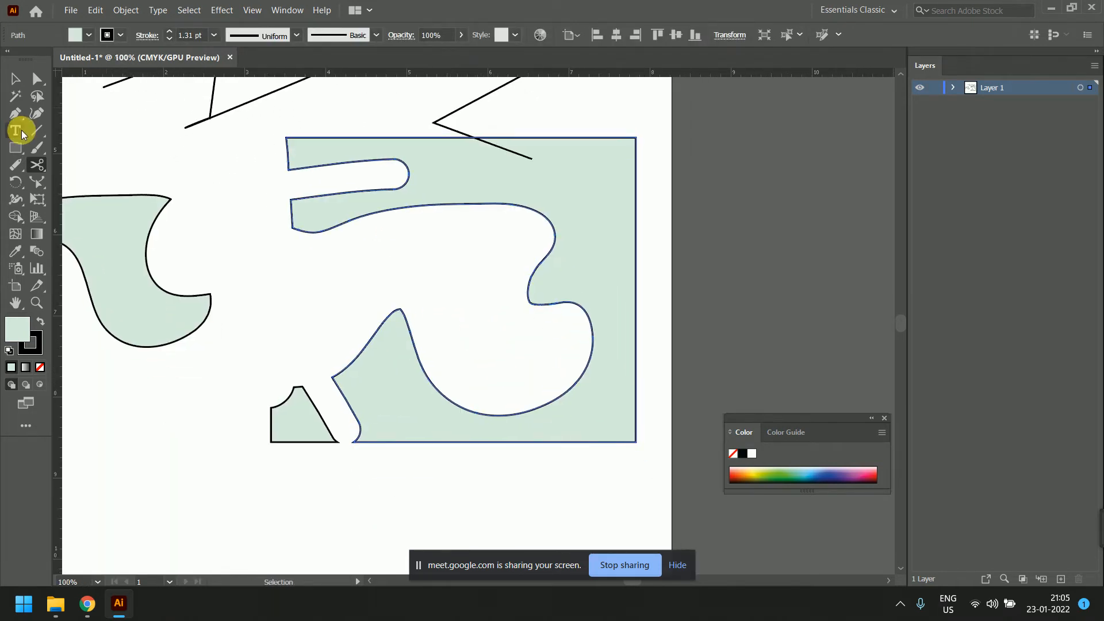
click(20, 82)
click(141, 168)
click(422, 204)
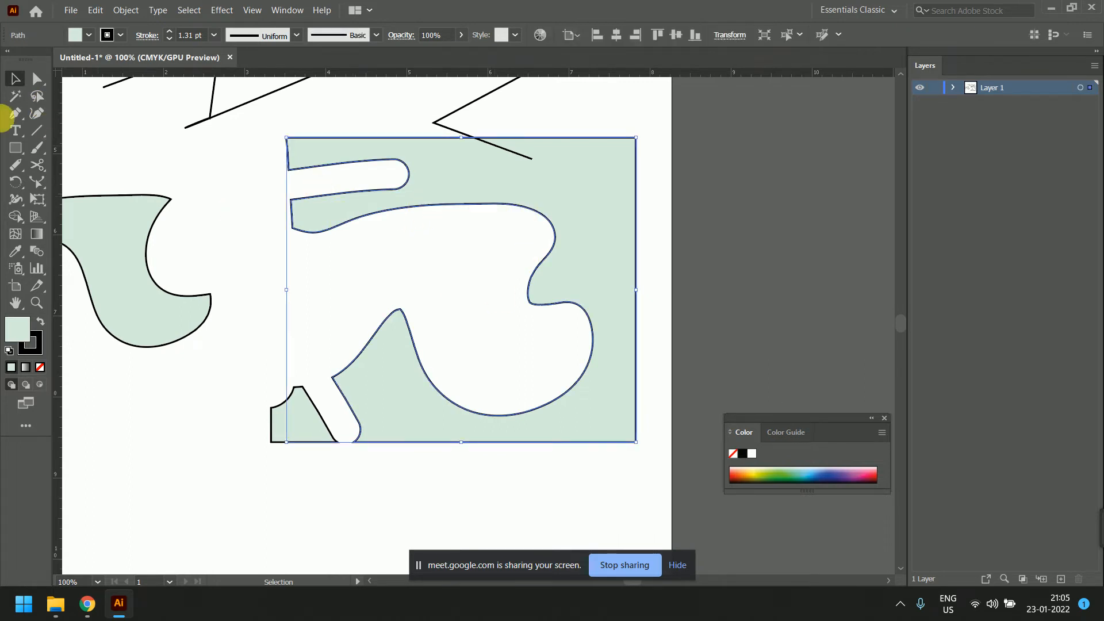
click(37, 165)
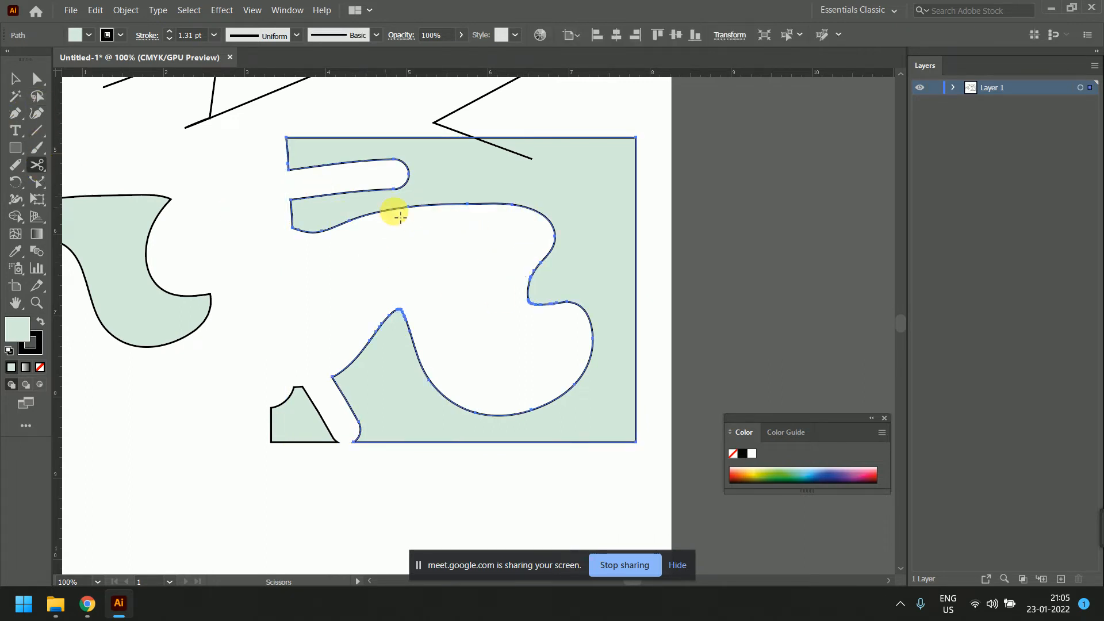
click(532, 408)
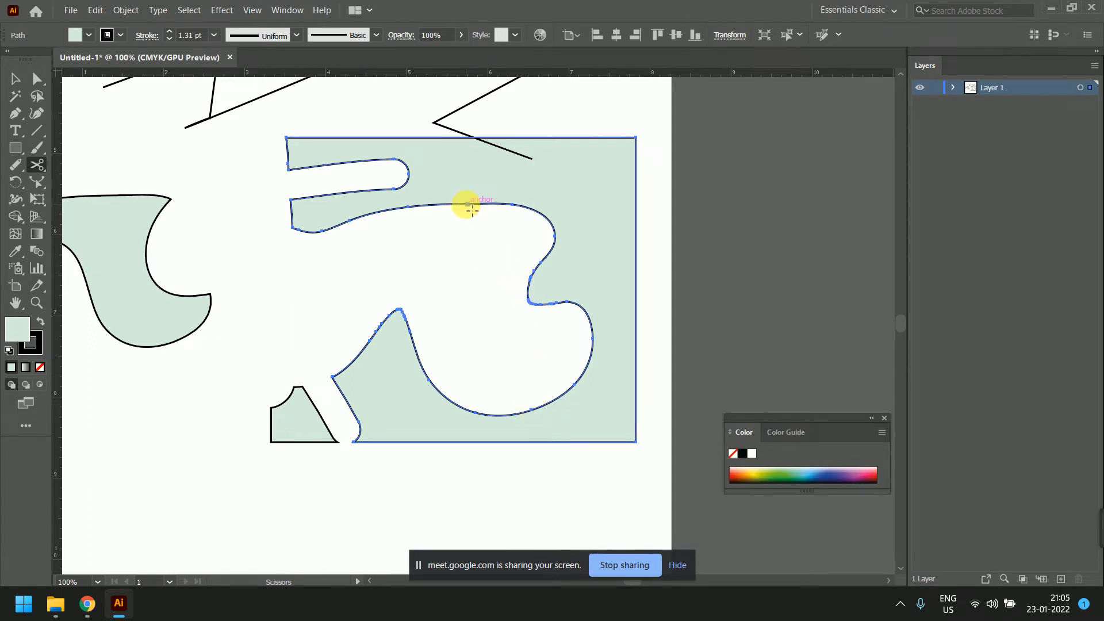
click(466, 204)
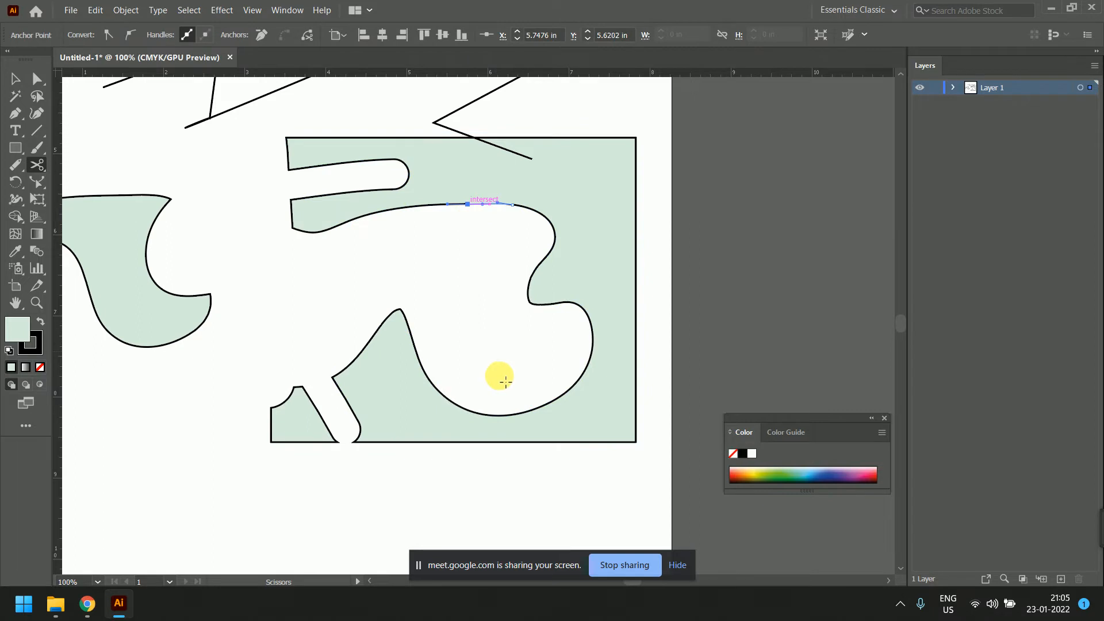
click(537, 409)
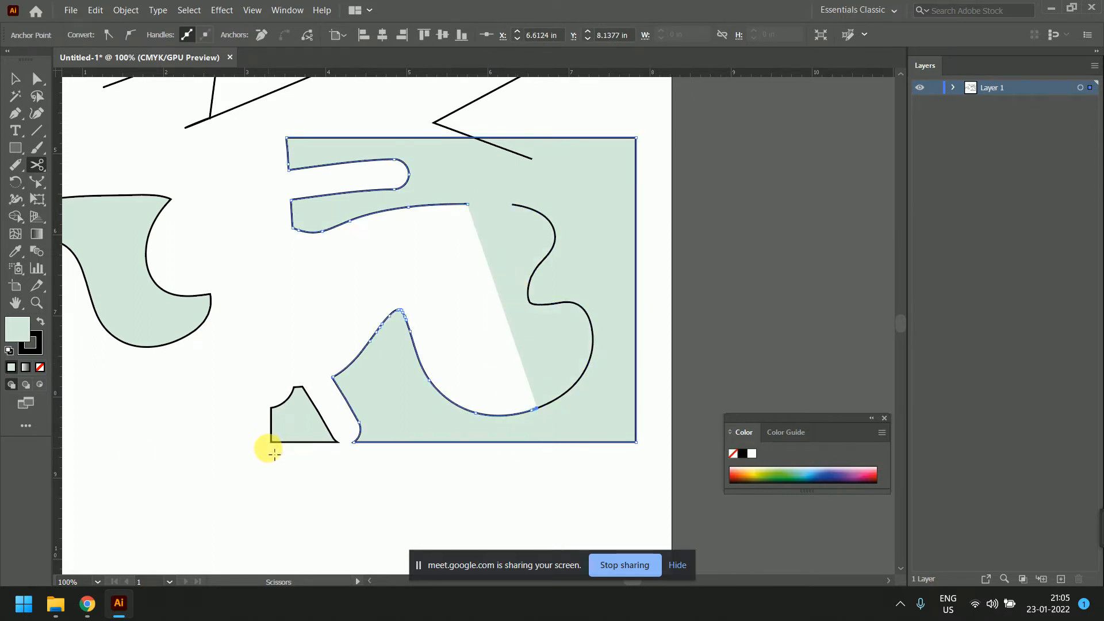
- Move the large cut shape left and slightly down, and move the separated wavy piece to the right of it
click(15, 78)
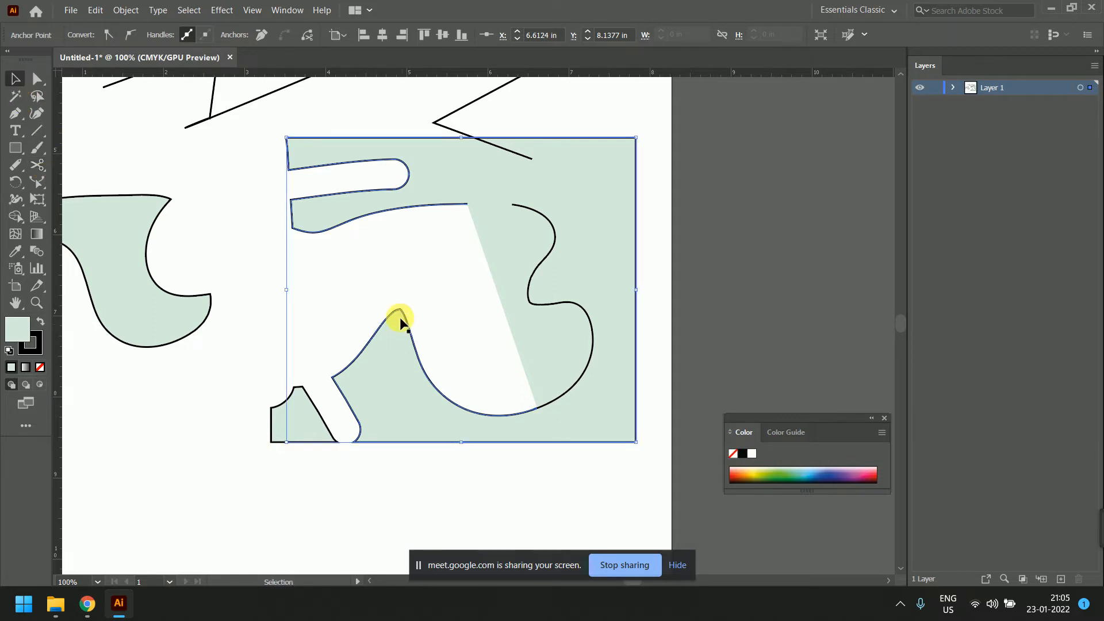
click(308, 268)
drag(414, 209, 337, 221)
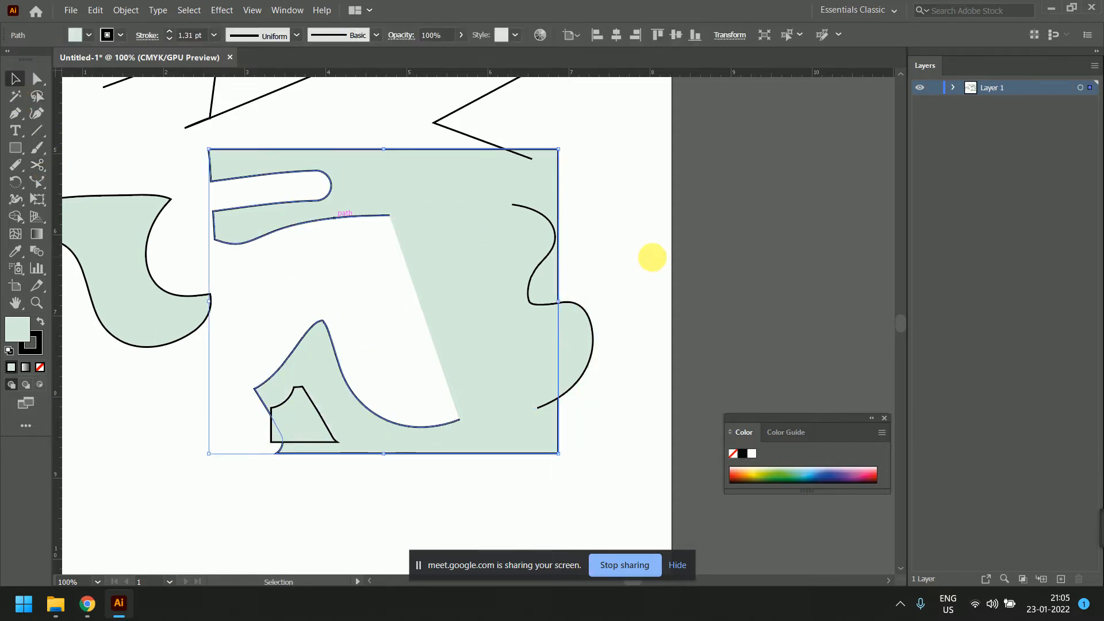
mouse_move(595, 318)
mouse_down()
mouse_move(674, 306)
mouse_move(481, 295)
mouse_move(432, 313)
mouse_move(614, 306)
mouse_up()
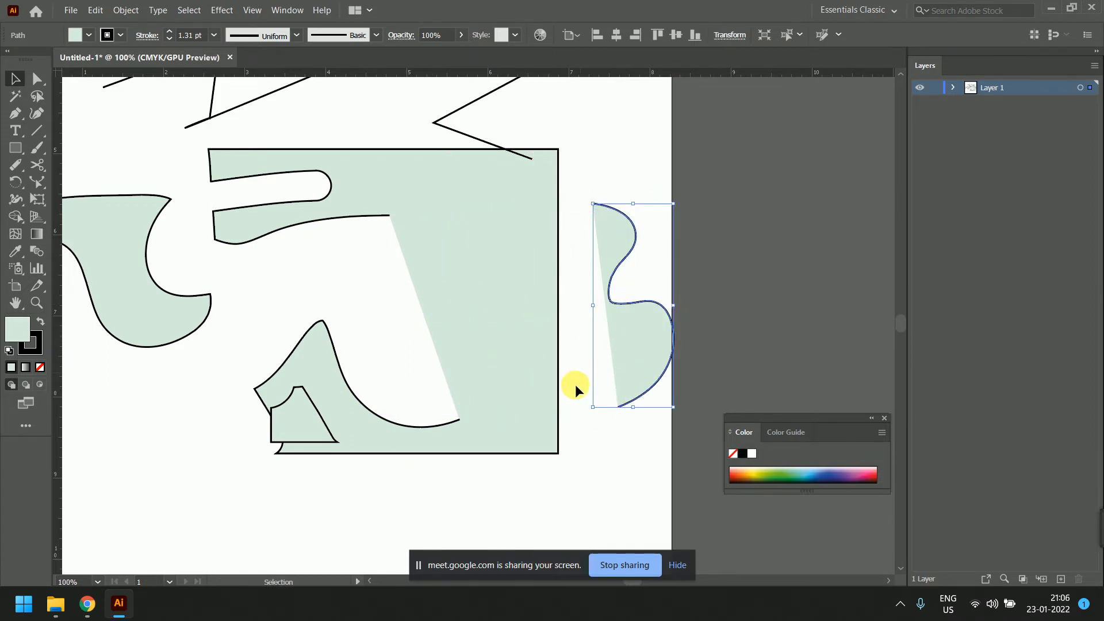
- Cut the wave-shaped green piece with the Scissors tool at its upper-left corner anchor and at a point on its lower curve
click(153, 261)
drag(191, 328, 486, 393)
click(37, 165)
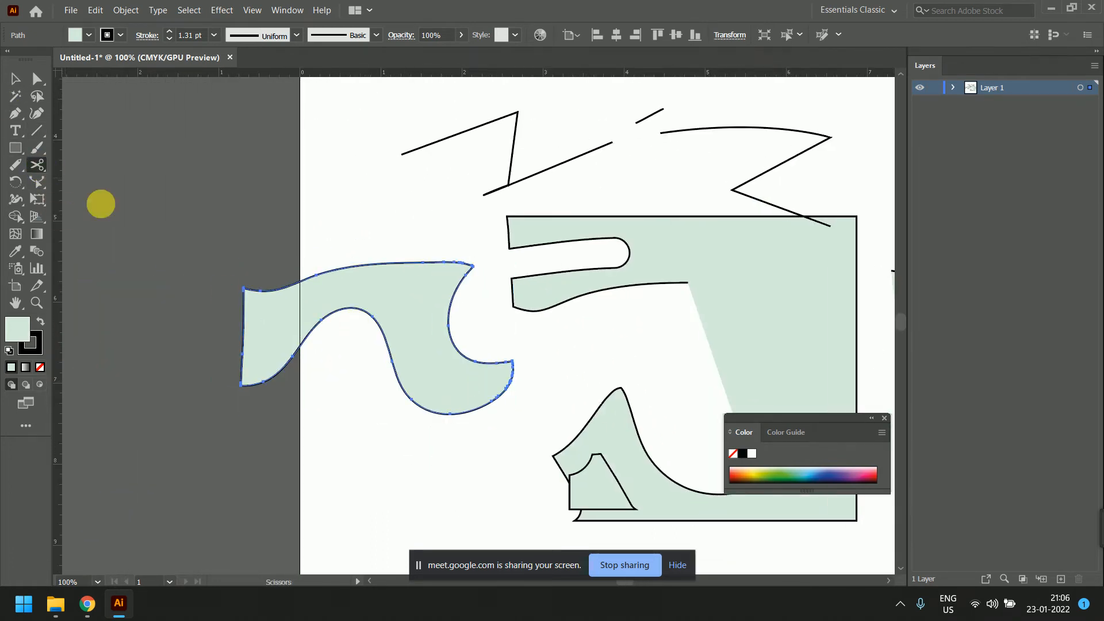
click(244, 288)
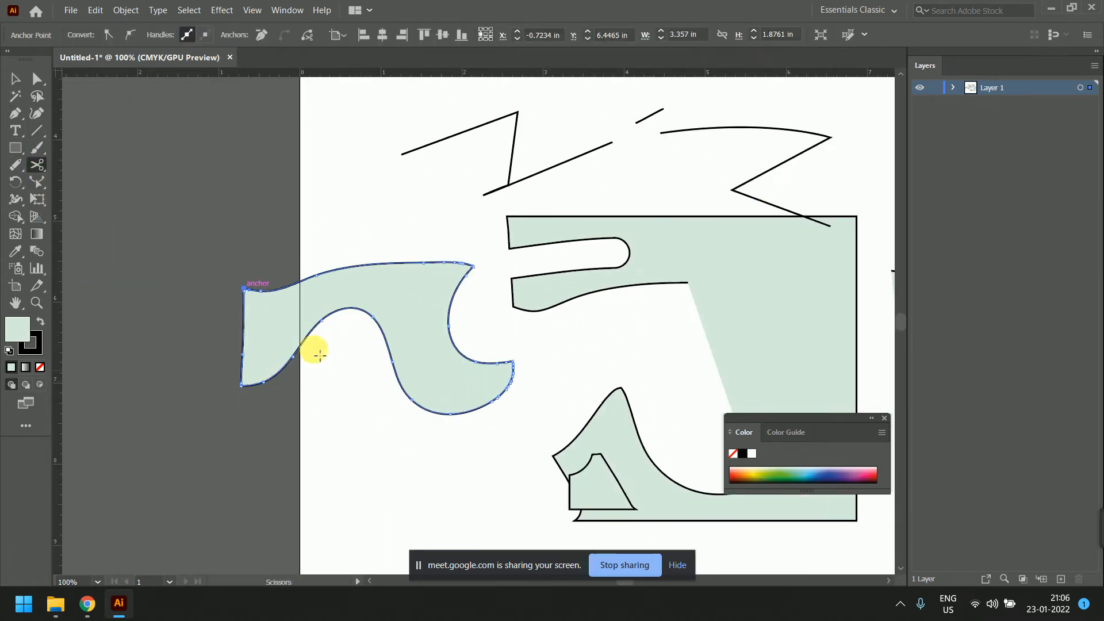
click(311, 329)
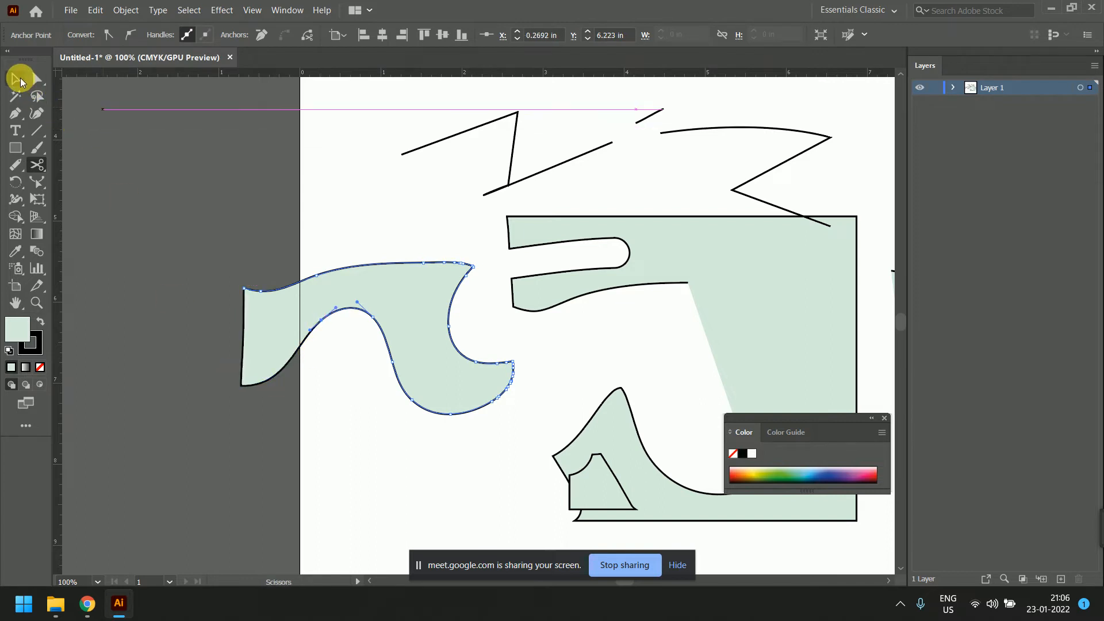
- Pull the two parts of the wave shape apart, moving the larger up and right and the smaller down and left, and deselect
click(20, 81)
click(283, 239)
drag(316, 276, 350, 250)
drag(246, 320, 225, 335)
click(330, 405)
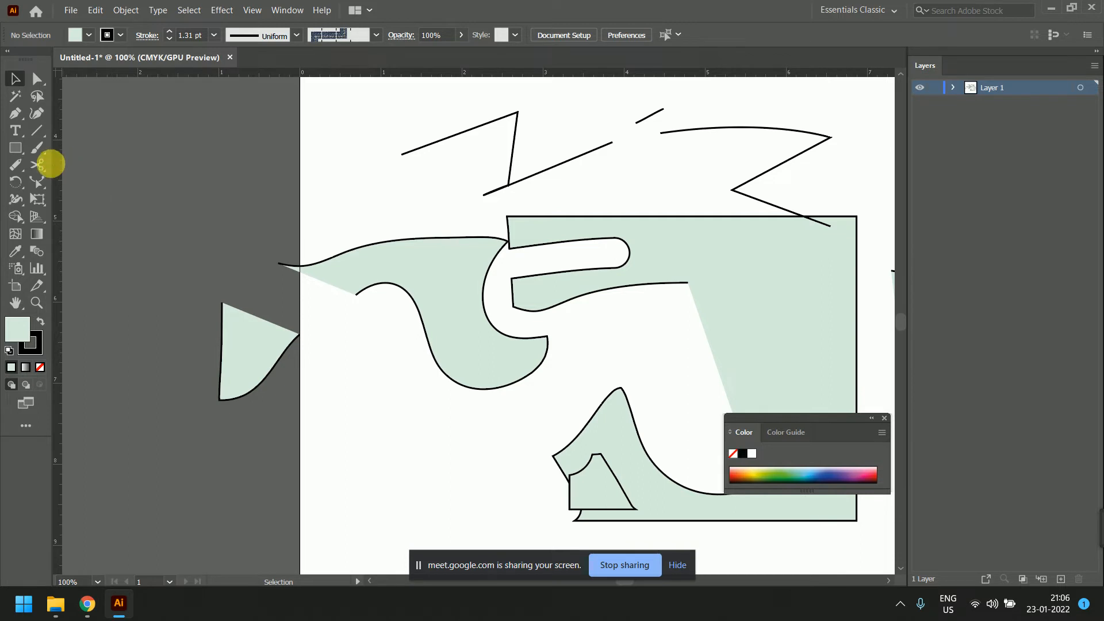
- Slice the large green shape with the Knife tool, once from its inner curve and once downward through its upper edge
click(37, 165)
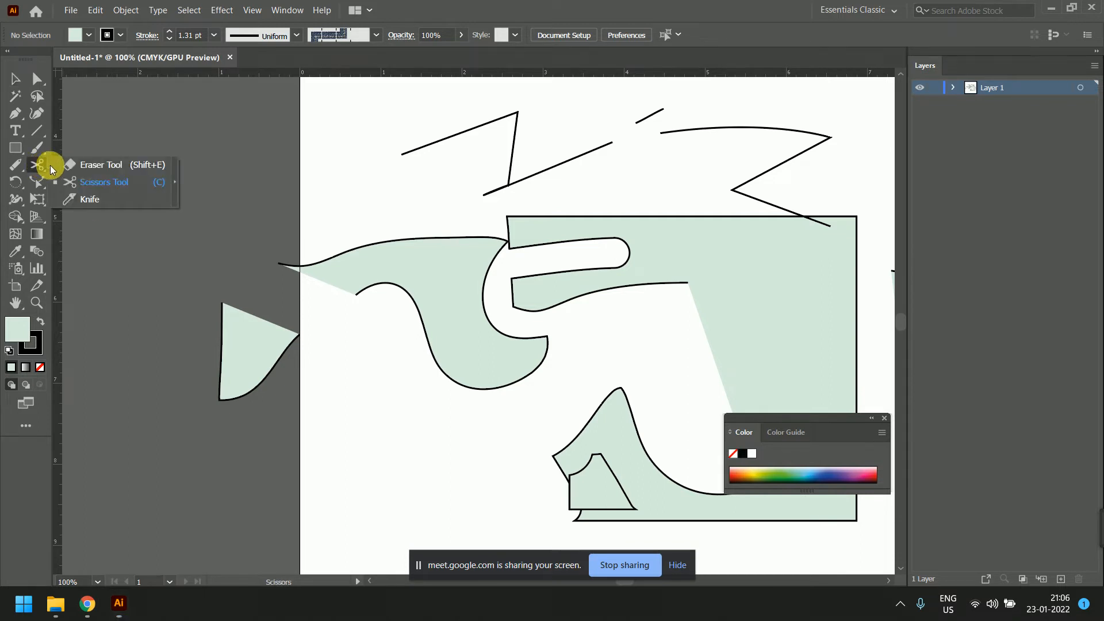
click(101, 203)
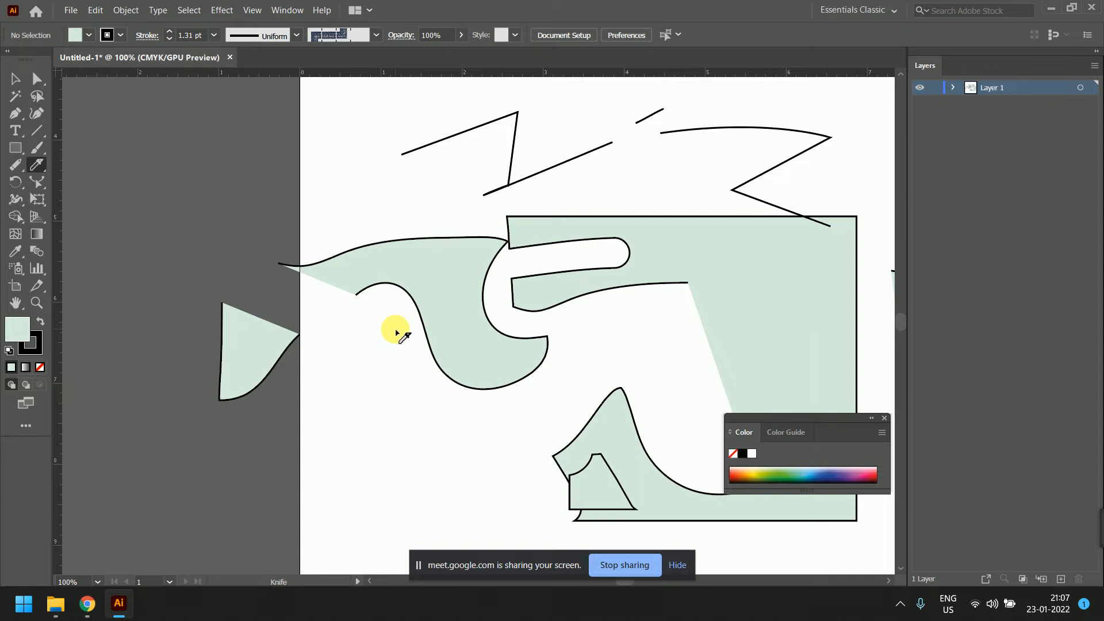
click(13, 80)
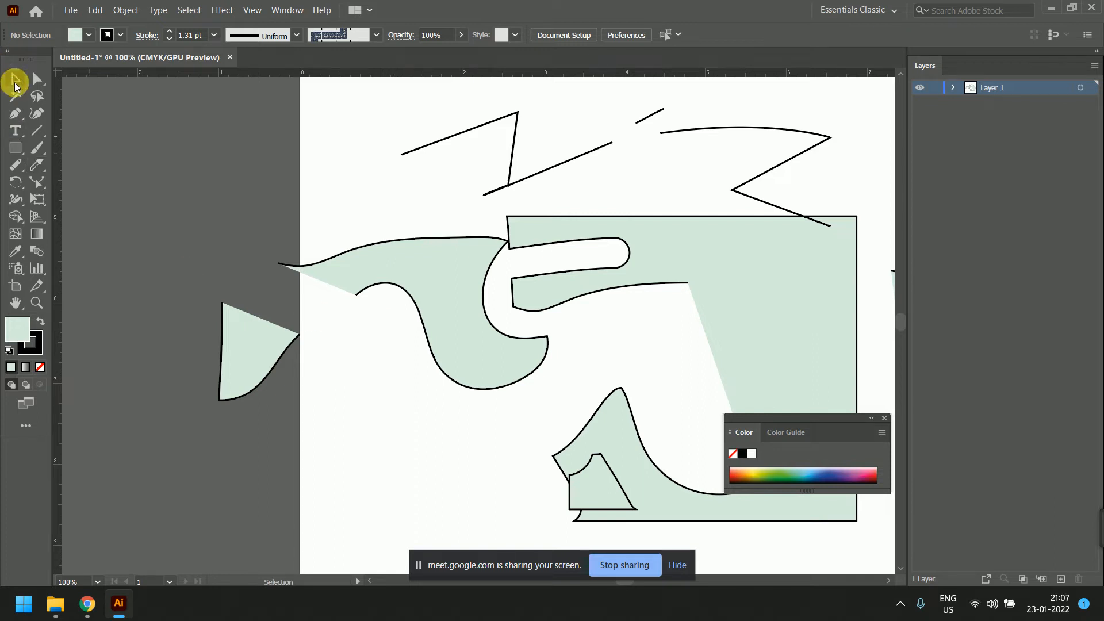
click(718, 295)
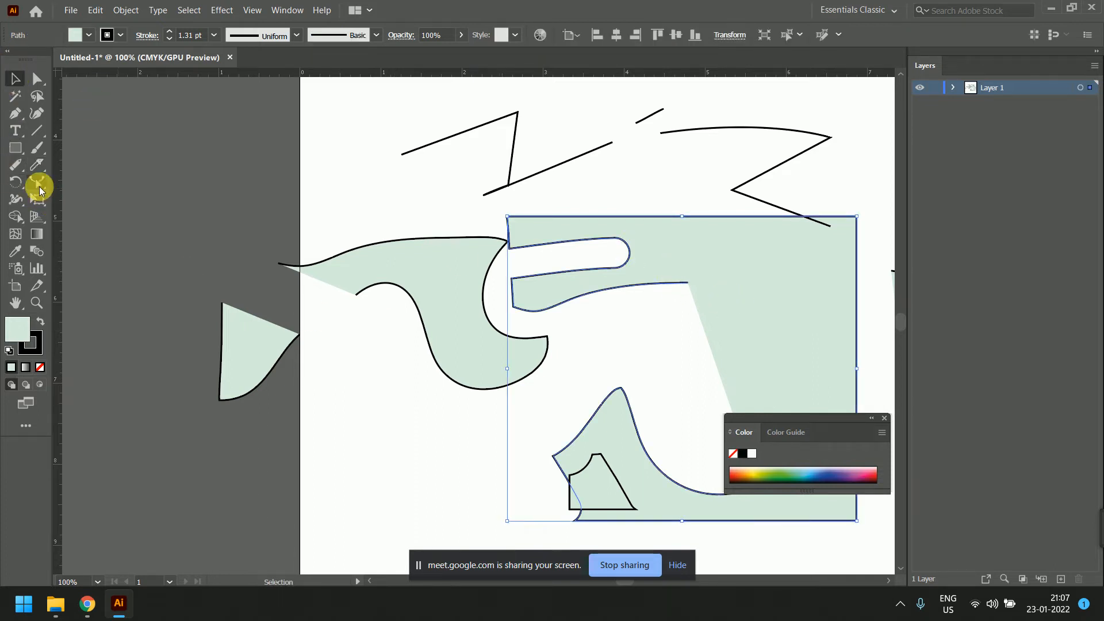
click(36, 165)
drag(643, 281, 704, 252)
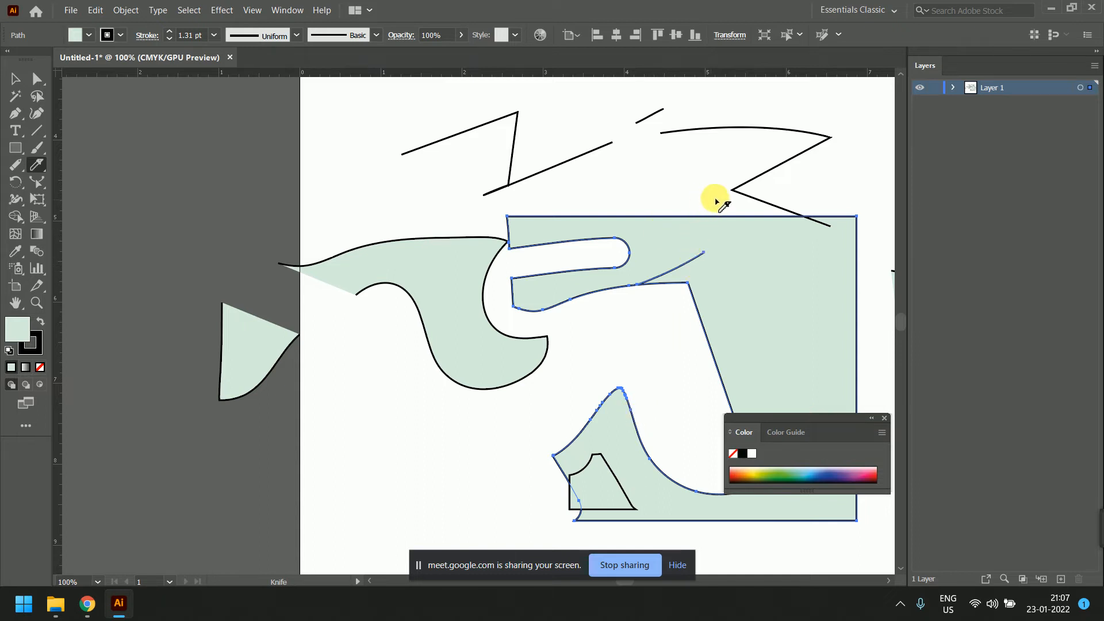
drag(717, 198, 765, 351)
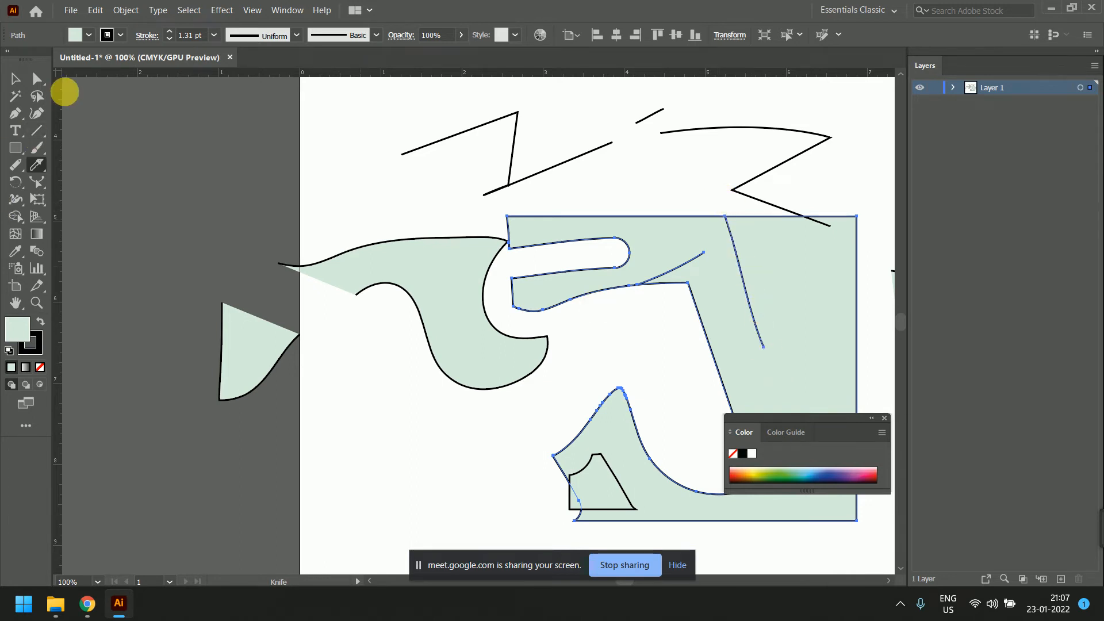
- Open the knife cut in the large shape's upper edge with the Direct Selection tool, shifting the rest of the shape left and down
click(15, 79)
click(286, 209)
click(707, 216)
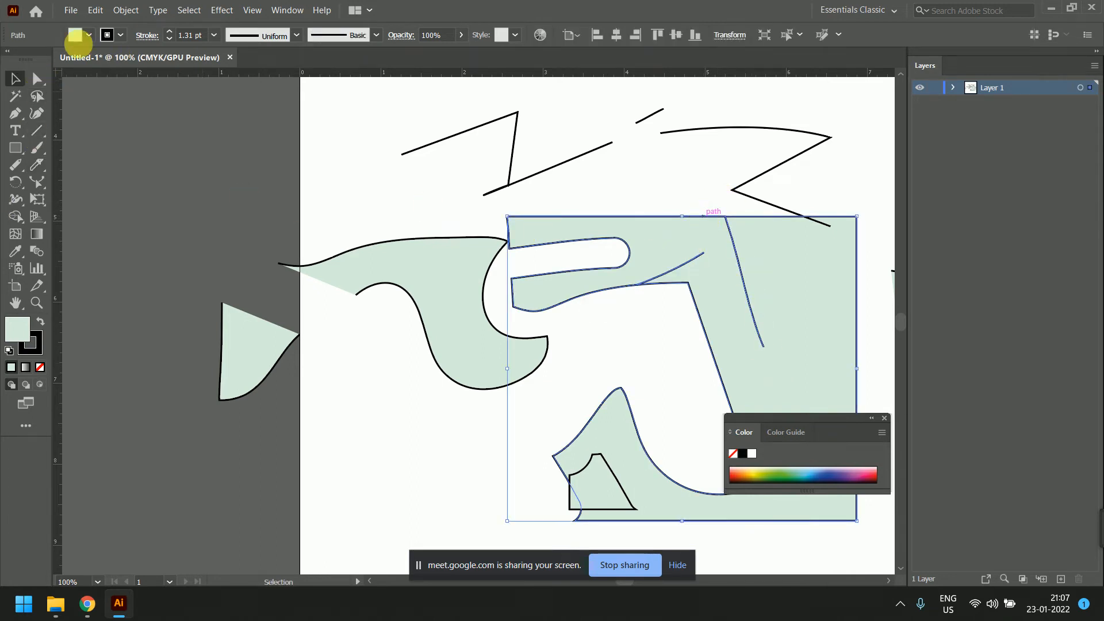
click(36, 79)
mouse_move(727, 217)
mouse_down()
mouse_move(679, 230)
mouse_move(719, 236)
mouse_up()
click(669, 235)
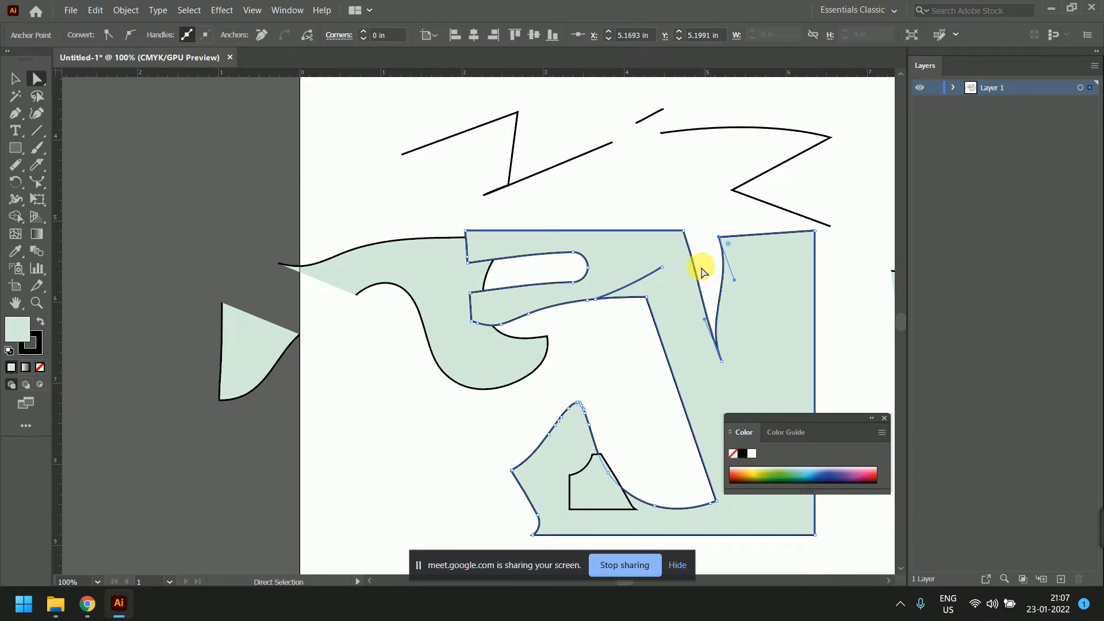
- Set a rotation point below the opened knife cut and rotate the selected anchor slightly about it with the Rotate tool
click(38, 166)
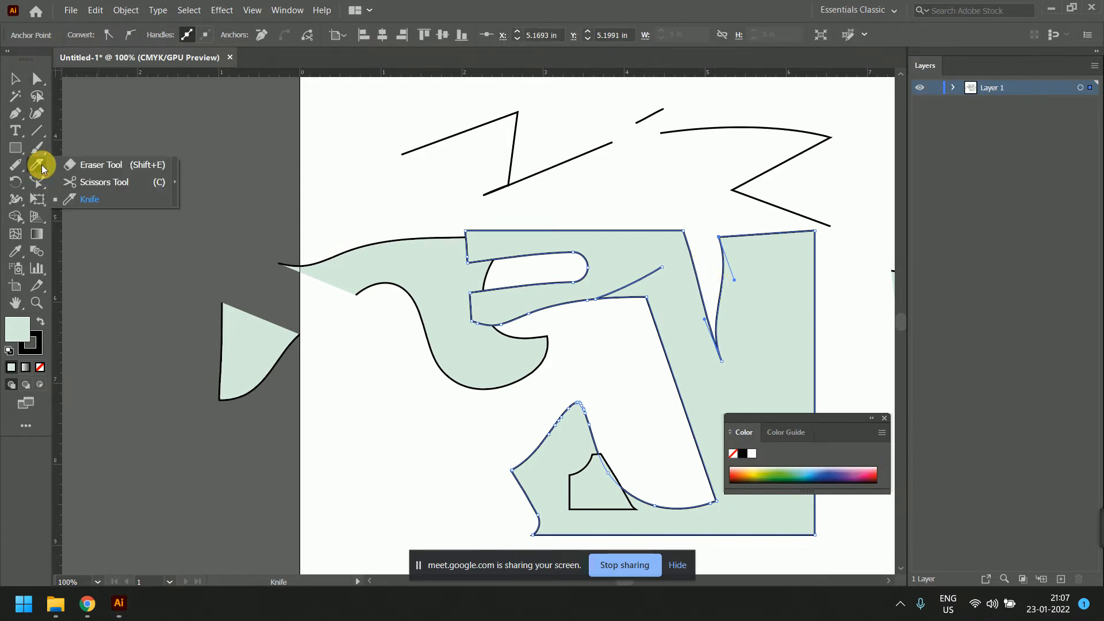
click(17, 181)
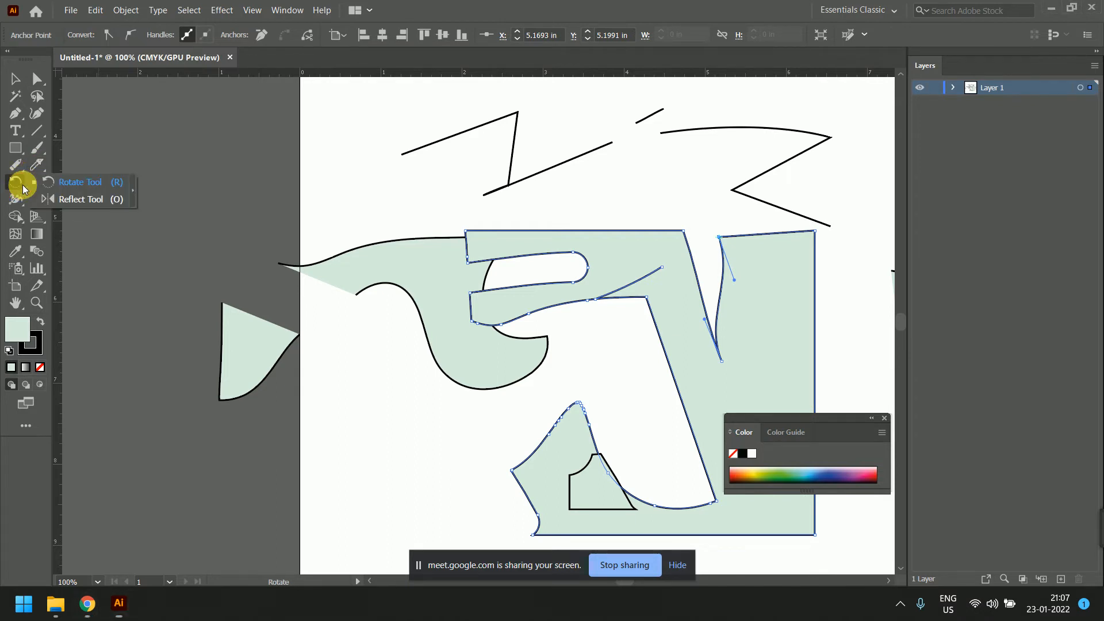
scroll(562, 249, down, 1)
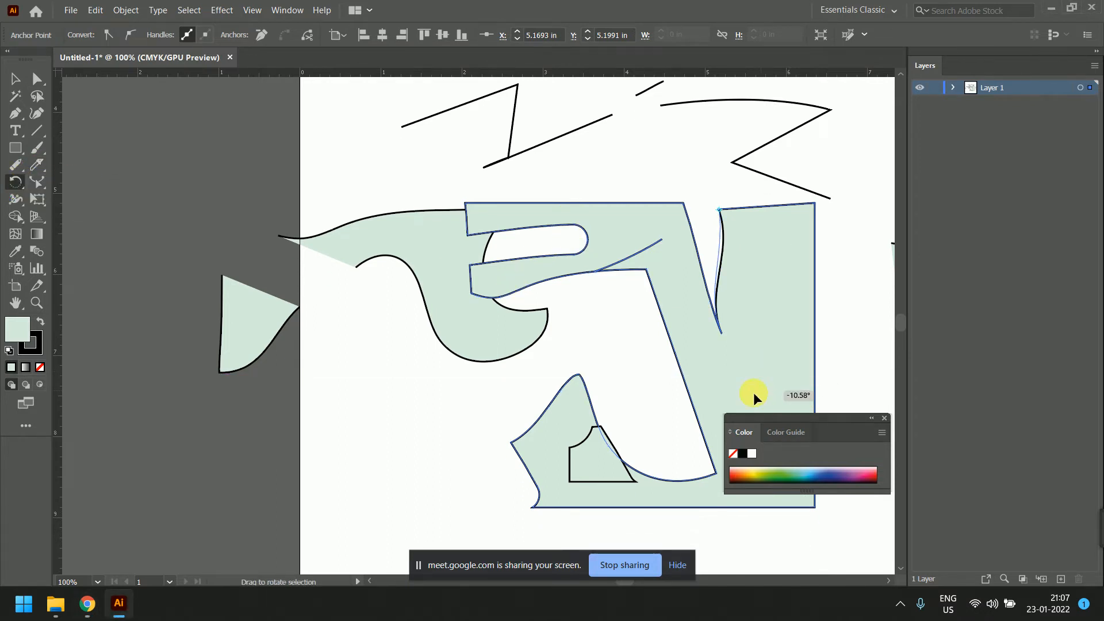
click(714, 354)
click(15, 79)
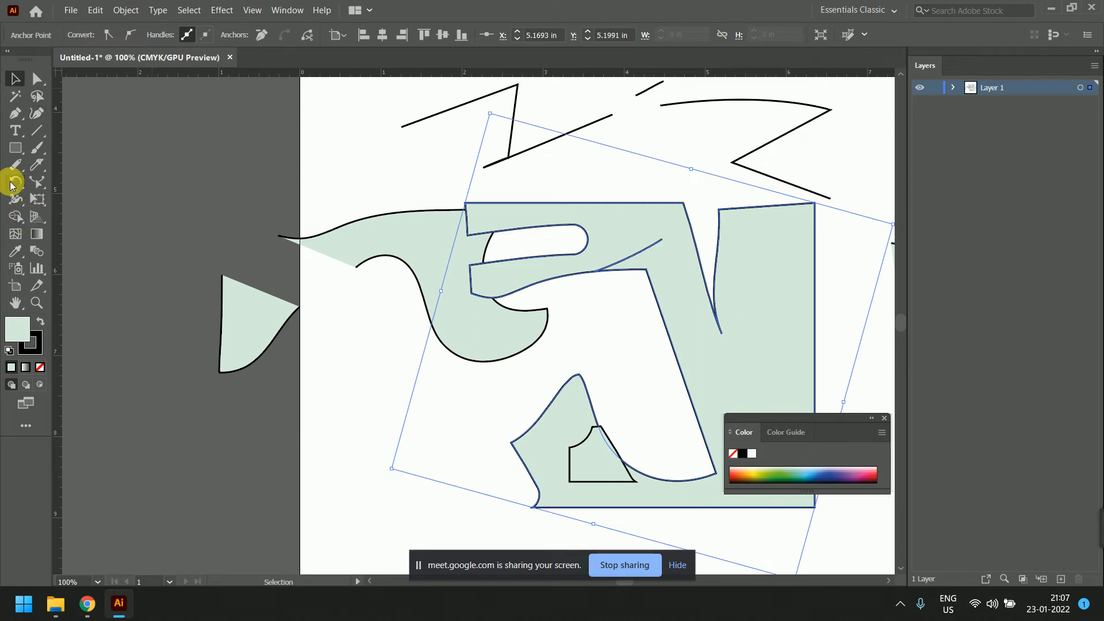
click(15, 183)
drag(643, 316, 681, 306)
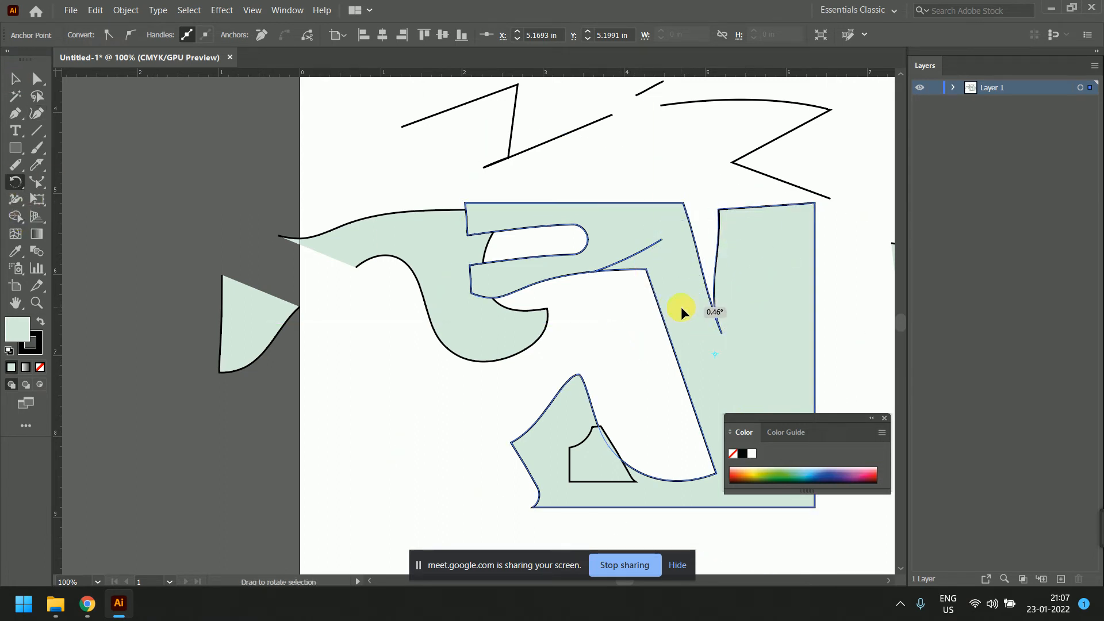
- Rotate the selected anchor further to narrow the knife cut's opening, and clear the selection
click(15, 80)
scroll(661, 294, down, 5)
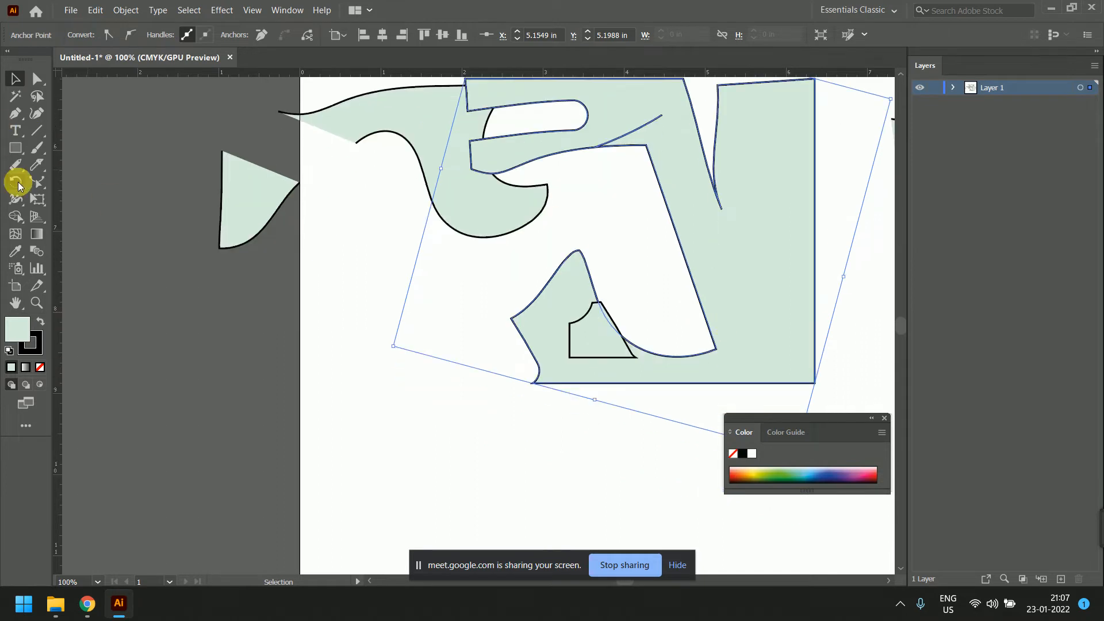
click(16, 183)
drag(727, 359, 765, 338)
click(15, 79)
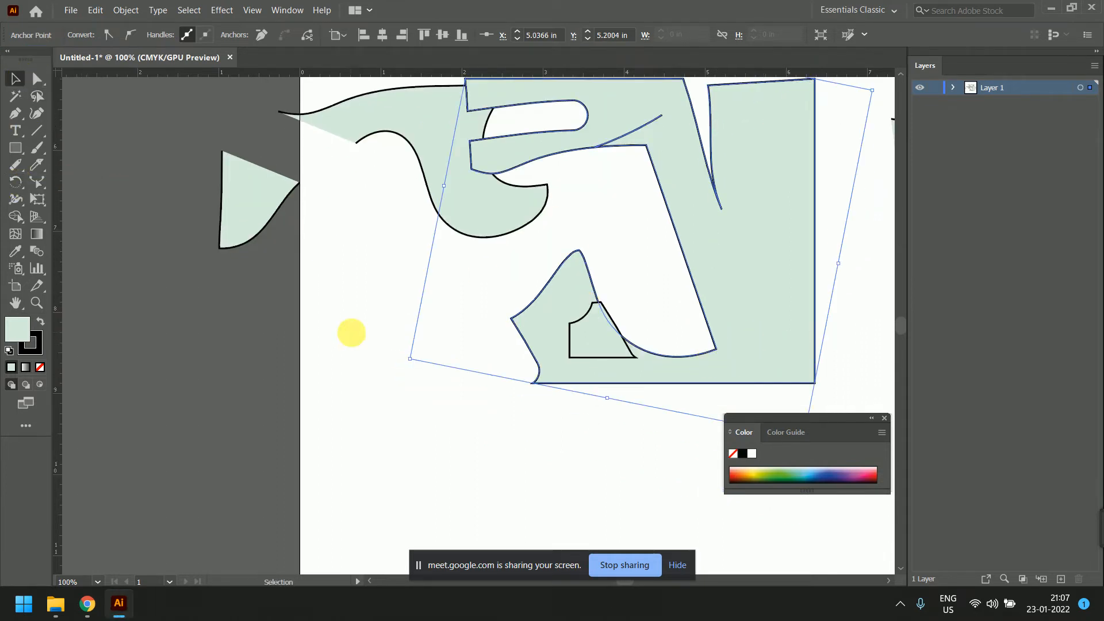
click(354, 339)
- Rotate the small cut-off piece beside the artboard about its center with the Rotate tool, turning it several times
click(246, 208)
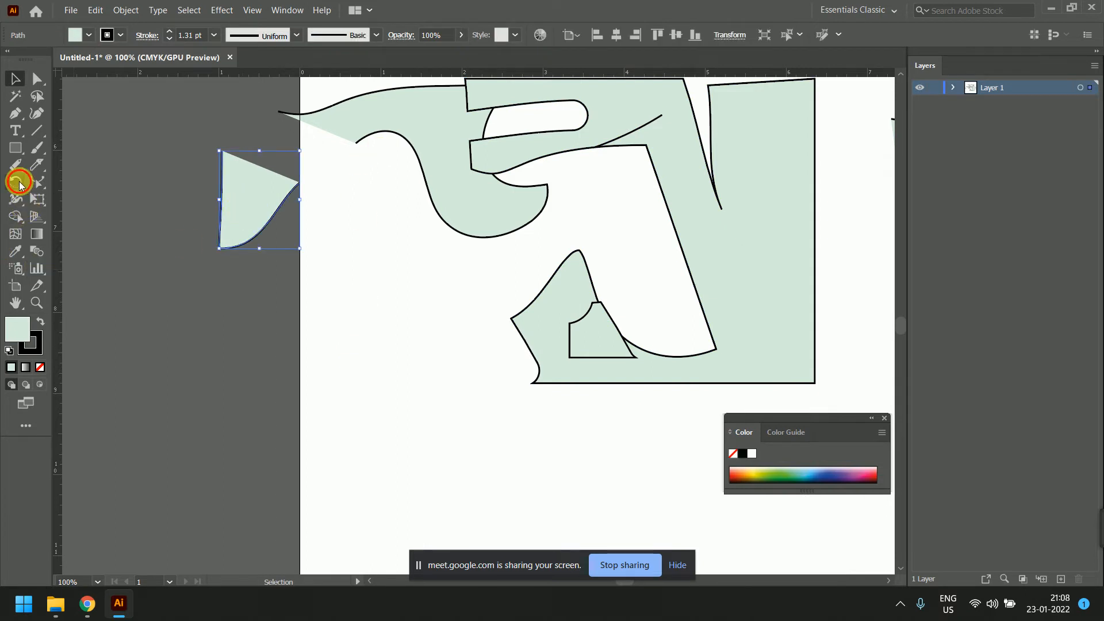
click(16, 182)
drag(290, 313, 245, 288)
drag(257, 188, 297, 195)
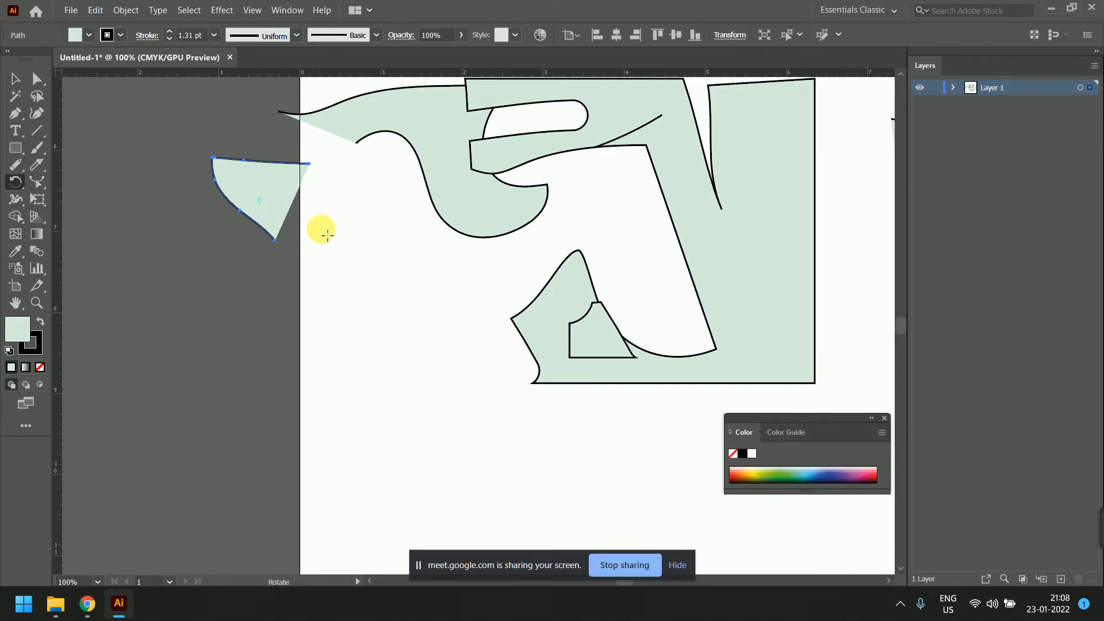
drag(320, 229, 160, 253)
- Flip the small cut-off piece about its center with the Reflect tool
click(23, 184)
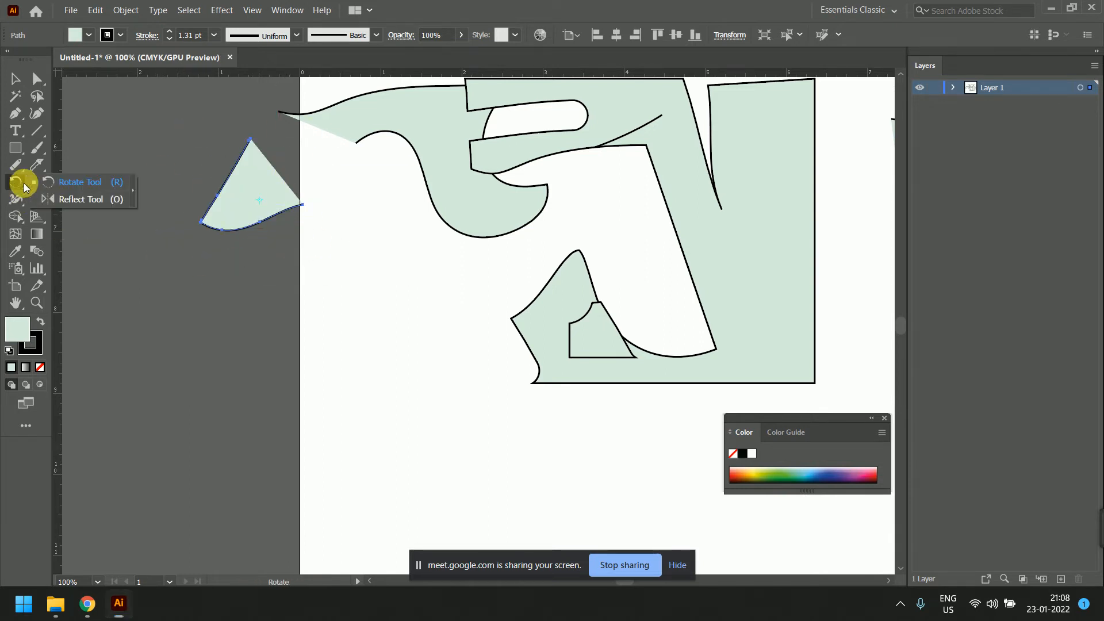
click(78, 200)
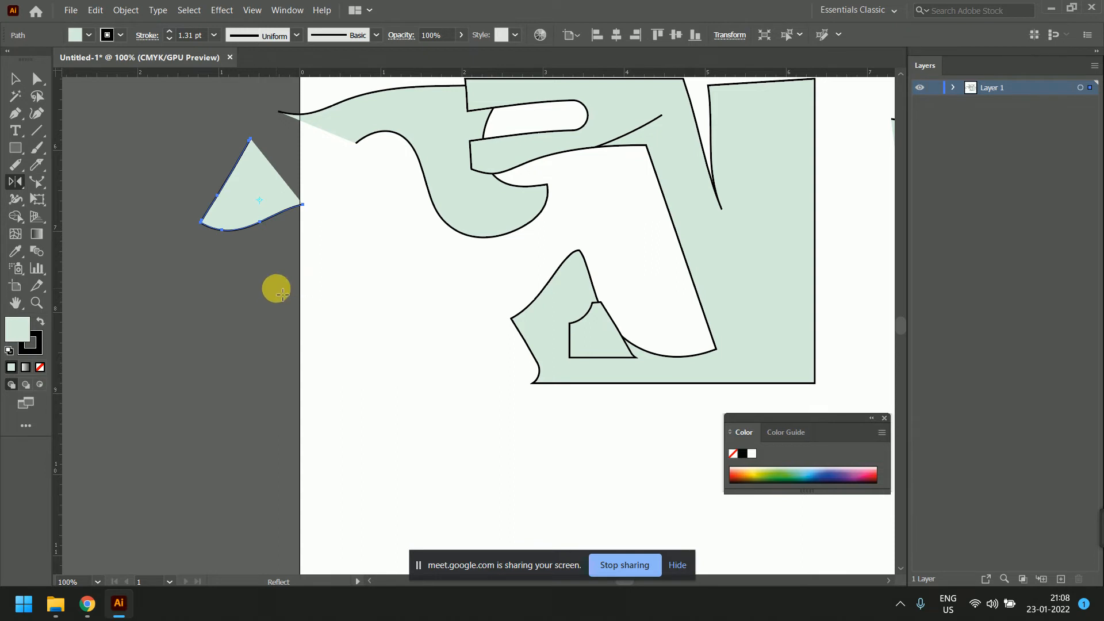
drag(278, 197, 315, 214)
drag(246, 216, 322, 242)
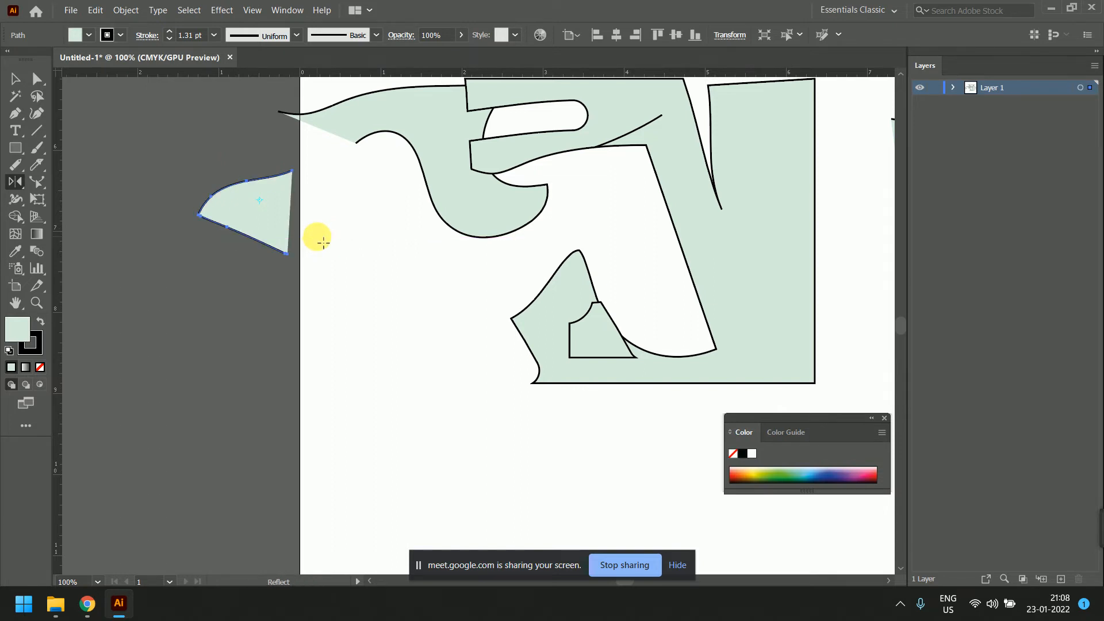
- Enlarge the small cut-off piece about its center to roughly twice its size with the Scale tool
drag(16, 182, 104, 202)
drag(40, 184, 23, 183)
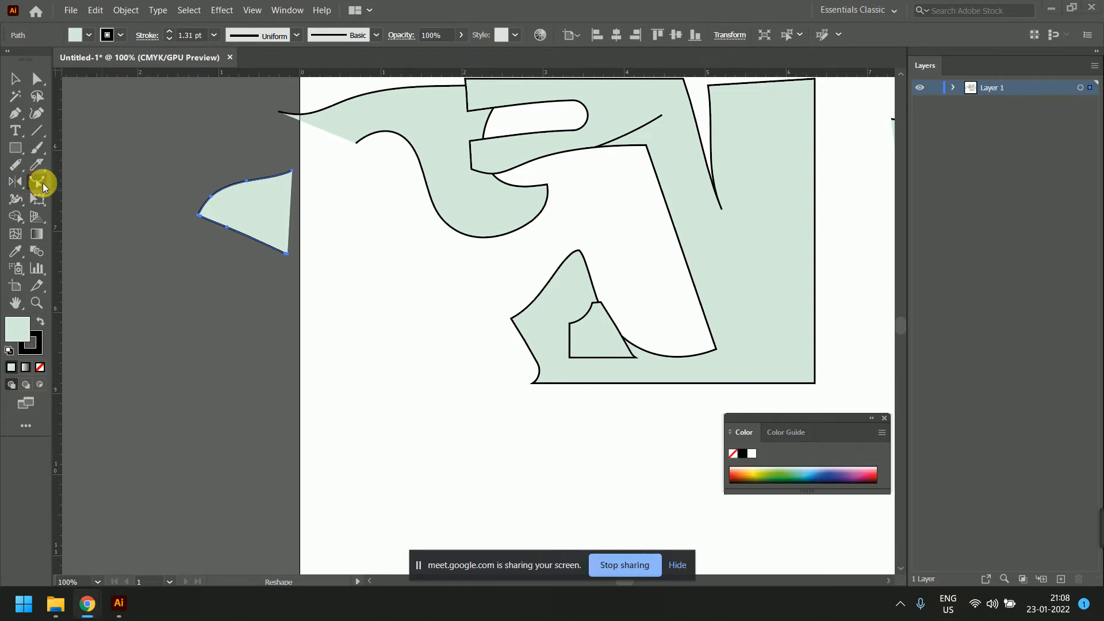
key(ctrl)
drag(41, 182, 88, 183)
mouse_move(272, 217)
mouse_down()
mouse_move(295, 214)
mouse_move(269, 164)
mouse_move(288, 174)
mouse_up()
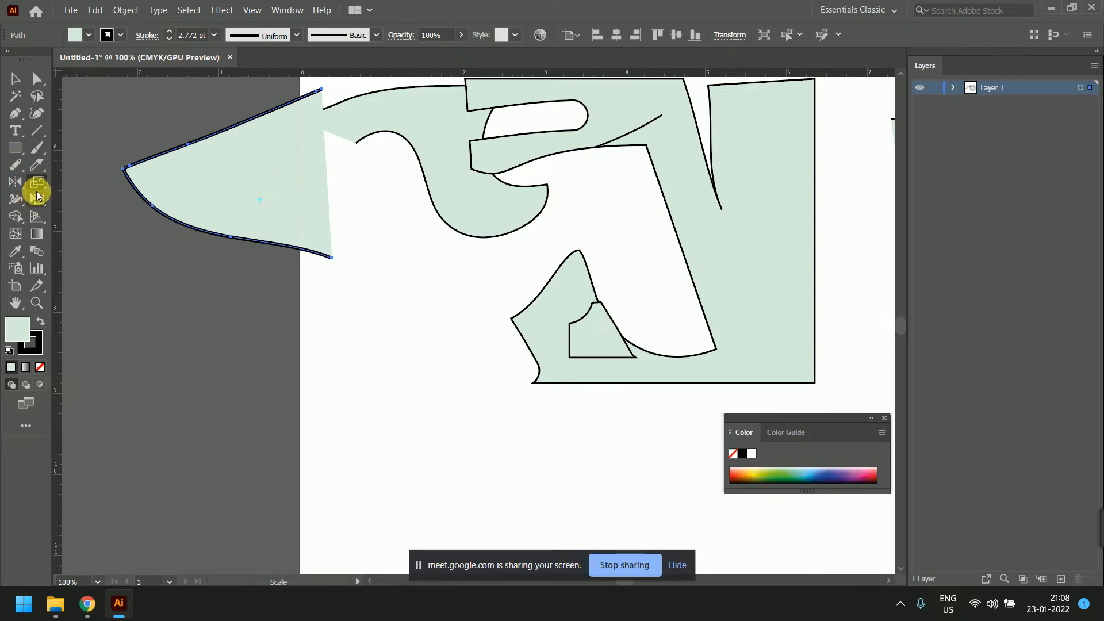
- Slant the enlarged cut-off piece beside the artboard with the Shear tool until it becomes a long, thin diagonal sliver
drag(37, 181, 92, 197)
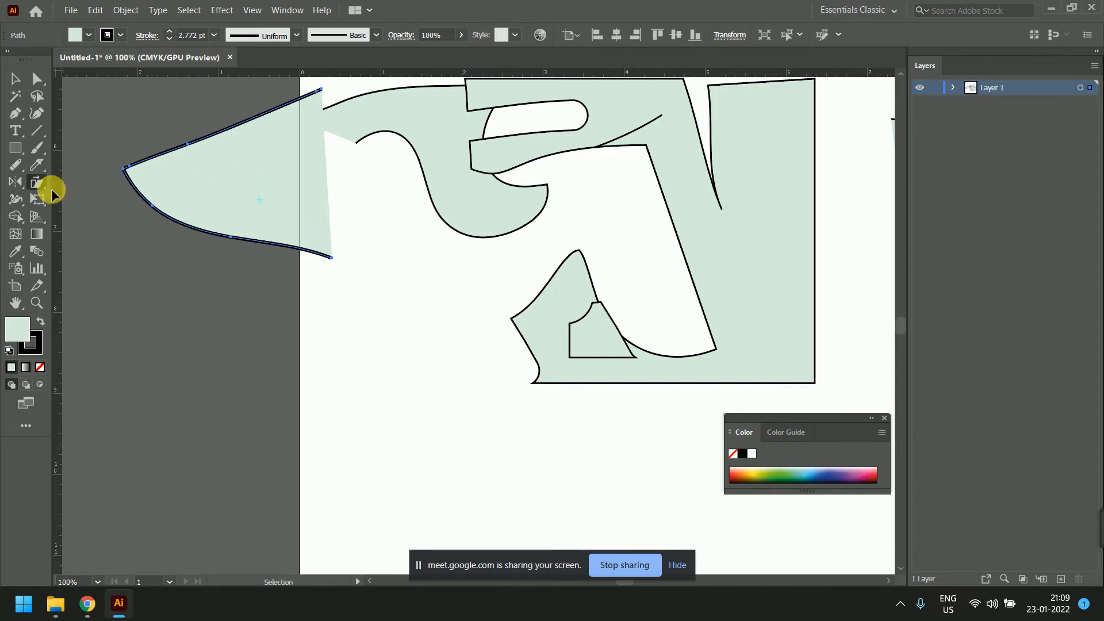
drag(232, 190, 270, 161)
key(ctrl+minus)
key(ctrl+minus)
key(ctrl+minus)
key(ctrl+minus)
key(ctrl+minus)
key(ctrl+minus)
key(ctrl+minus)
key(ctrl+minus)
key(ctrl+minus)
key(ctrl+minus)
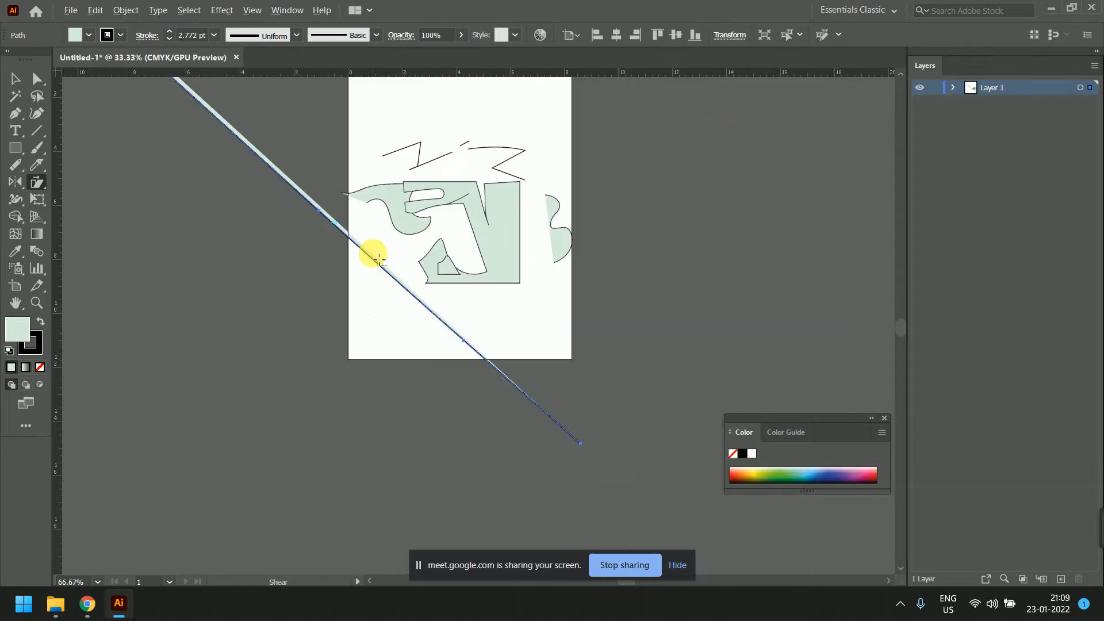
scroll(380, 259, up, 10)
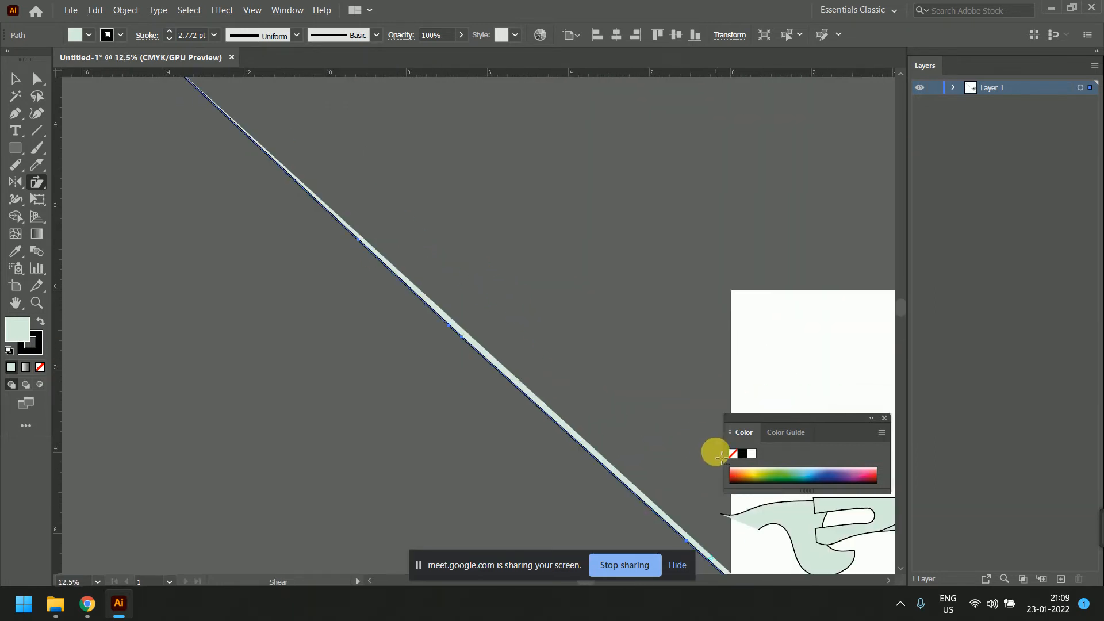
scroll(650, 421, down, 4)
drag(695, 505, 695, 473)
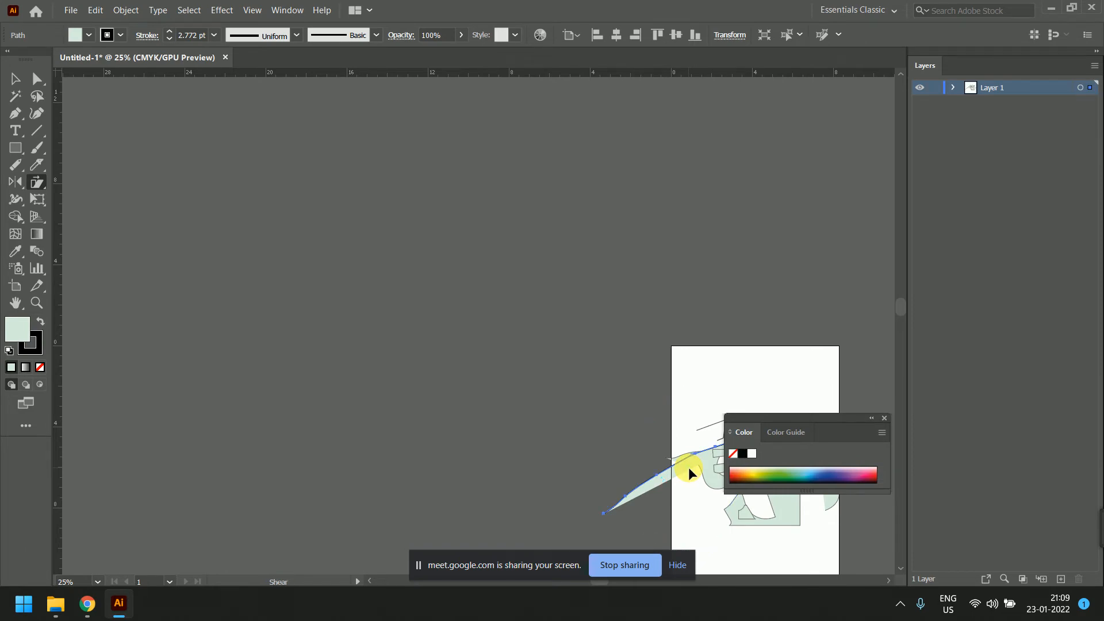
key(super+d)
key(alt+Tab)
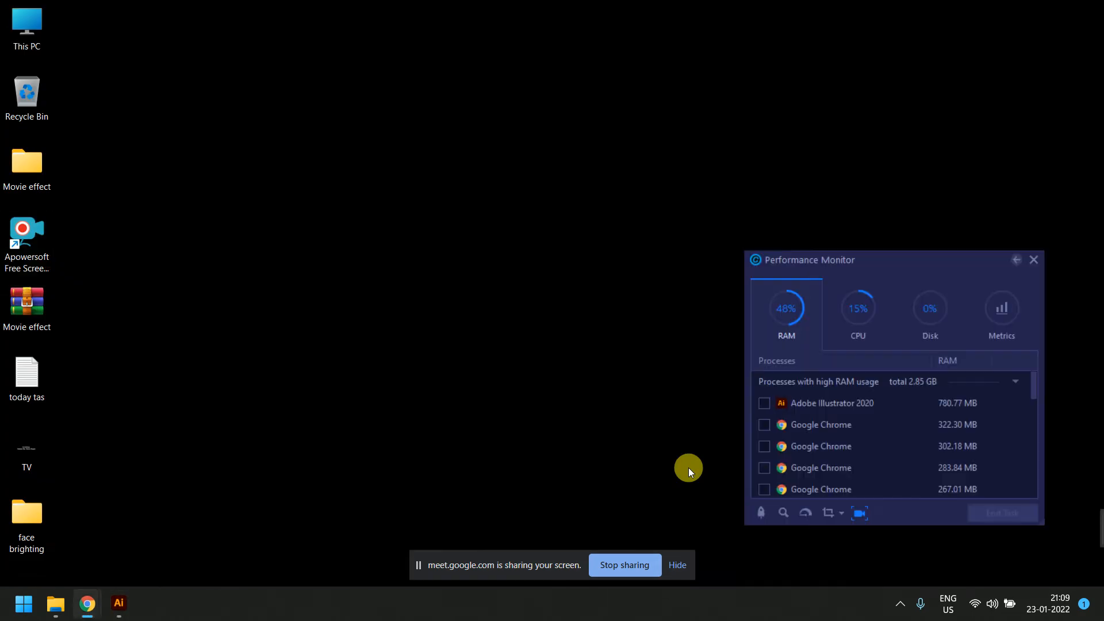
key(alt+Tab)
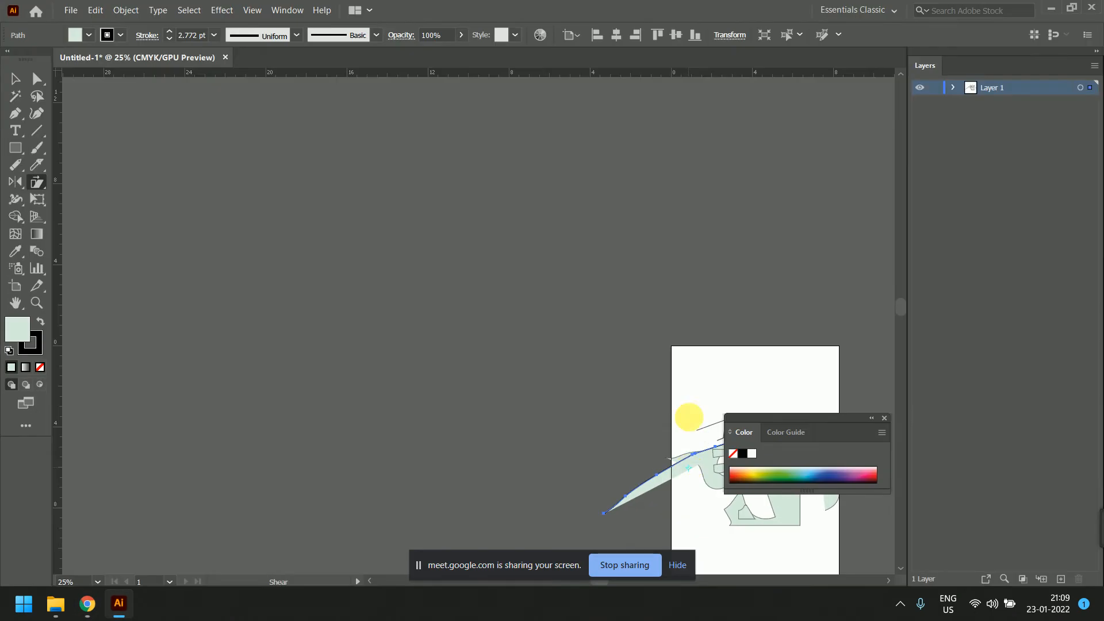
- Draw a rectangle in the empty area near the artboard's upper edge with the Rectangle tool
key(ctrl+0)
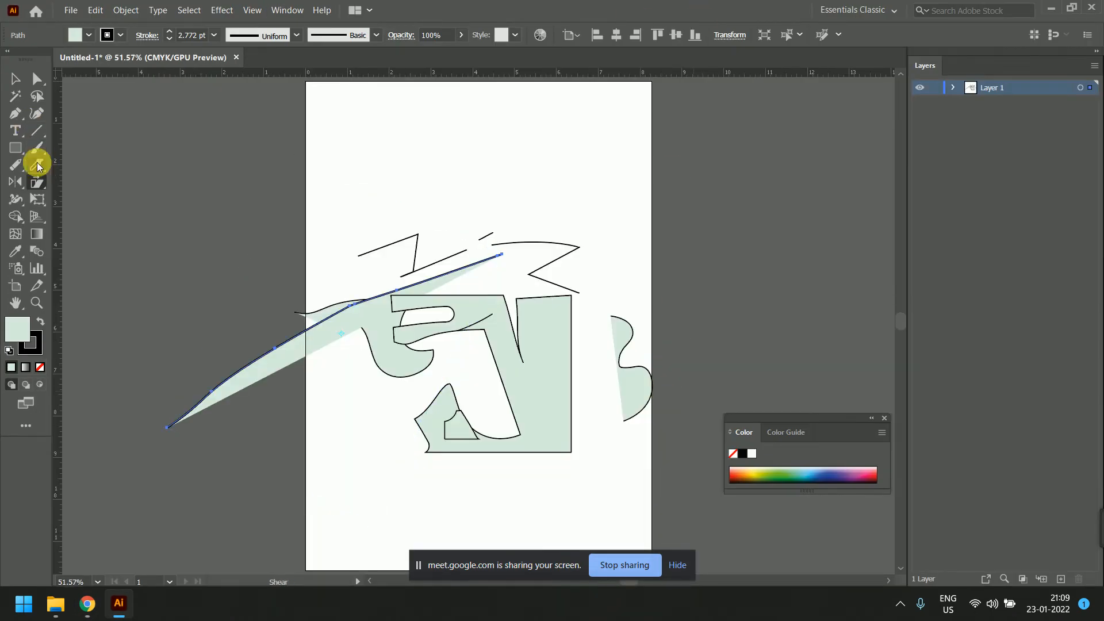
click(14, 150)
drag(418, 111, 548, 193)
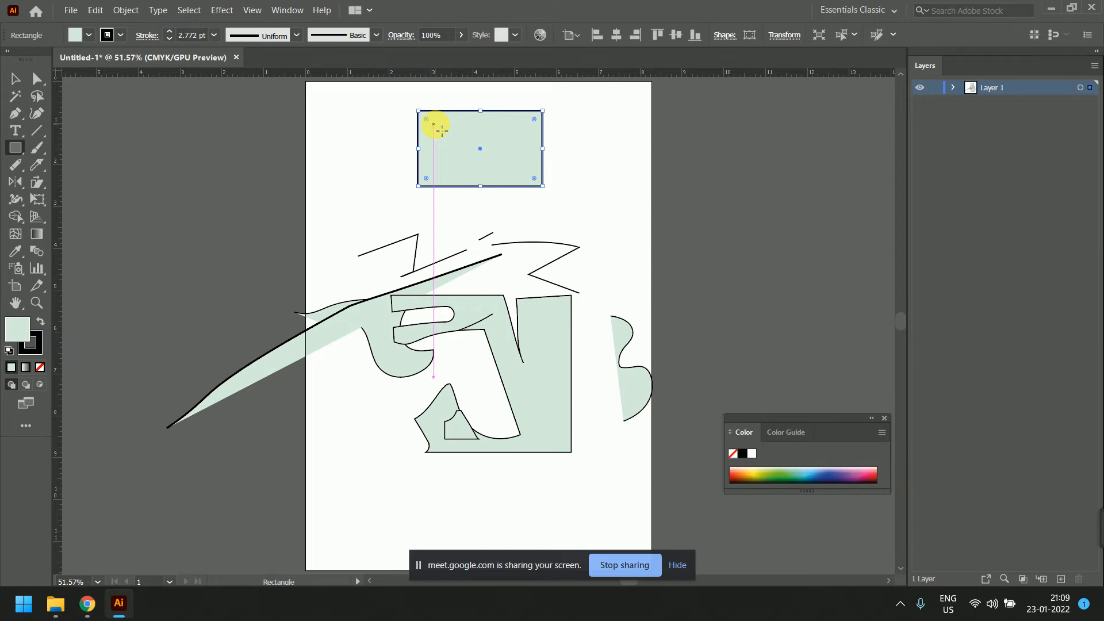
- Shear a copy of the new rectangle into a long slanted parallelogram with the Shear tool, keeping the original, and clear the selection
click(14, 77)
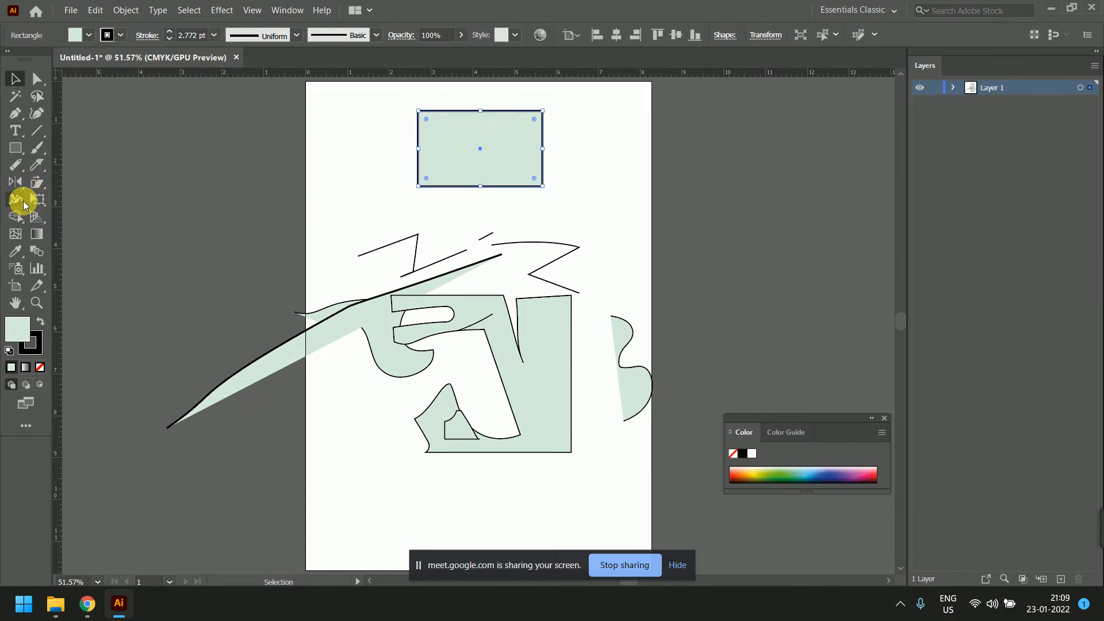
click(19, 200)
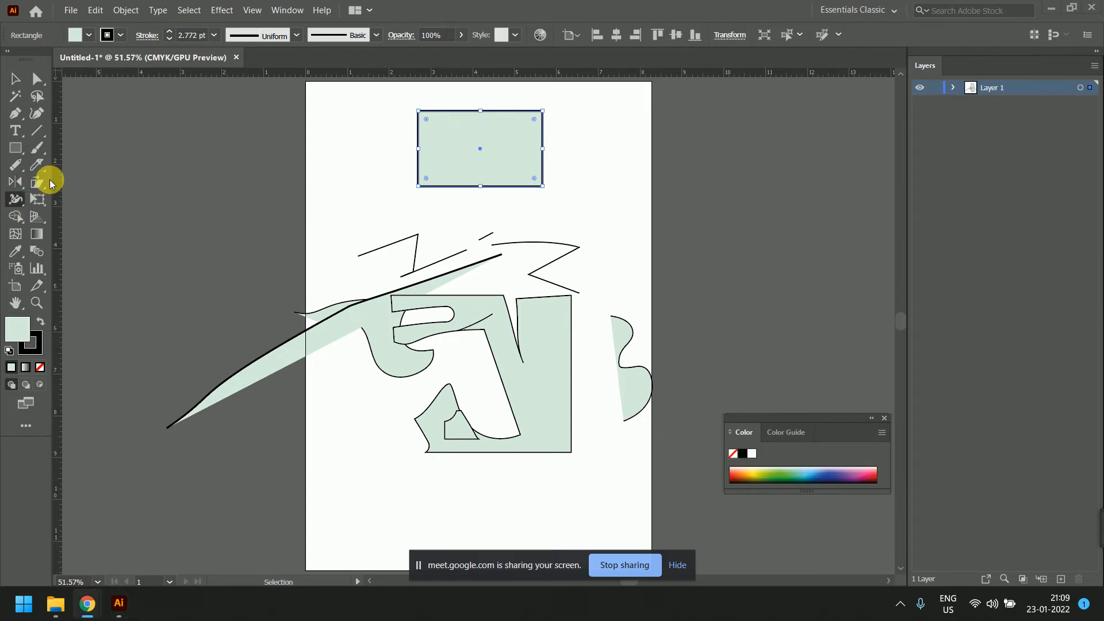
drag(39, 183, 80, 200)
drag(523, 154, 383, 169)
click(15, 78)
click(609, 207)
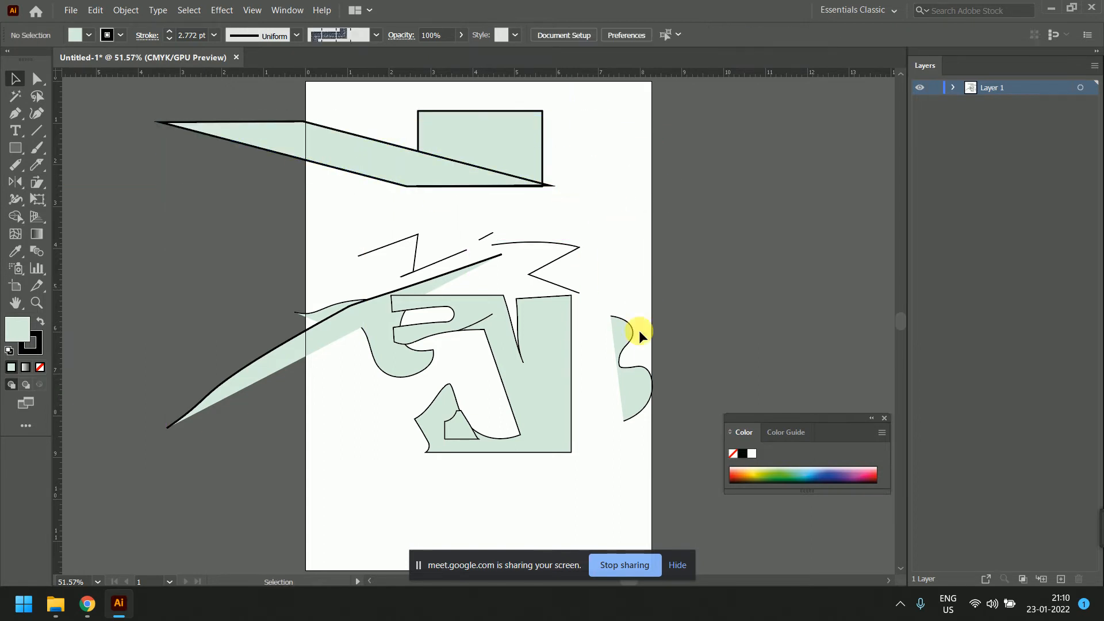
- Bring the original rectangle to the front of its sheared copy and clear the selection
click(527, 136)
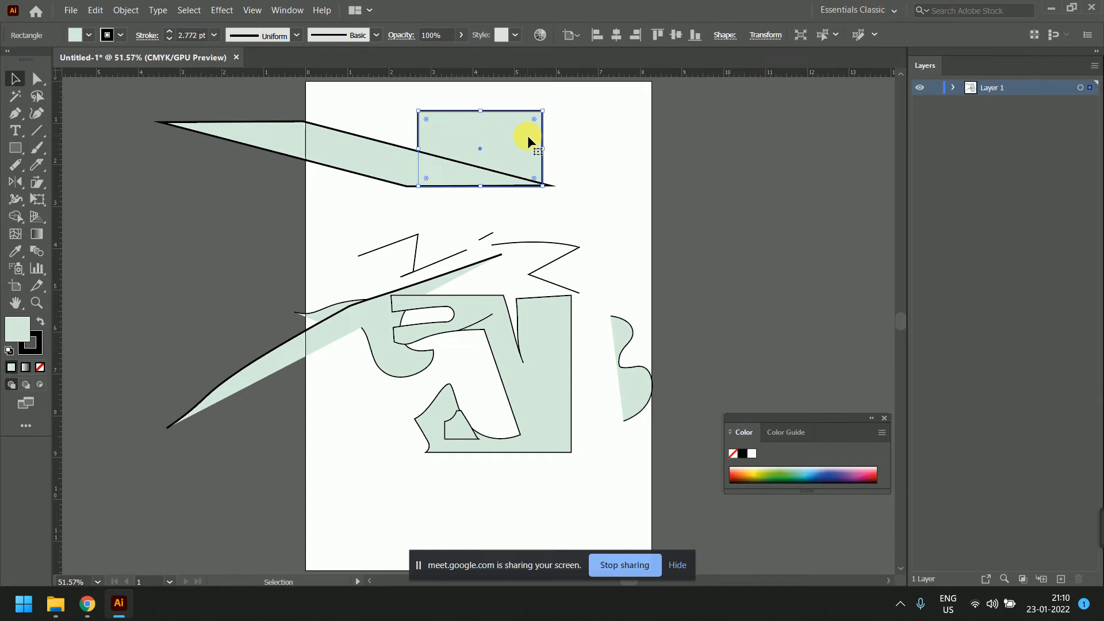
right_click(528, 136)
mouse_move(613, 382)
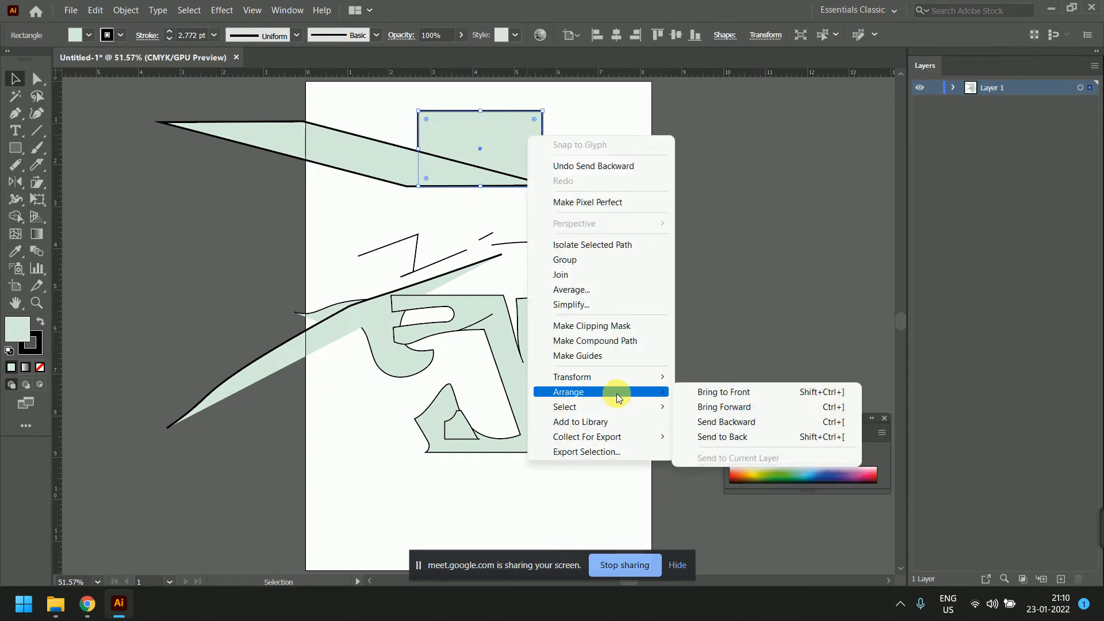
click(749, 396)
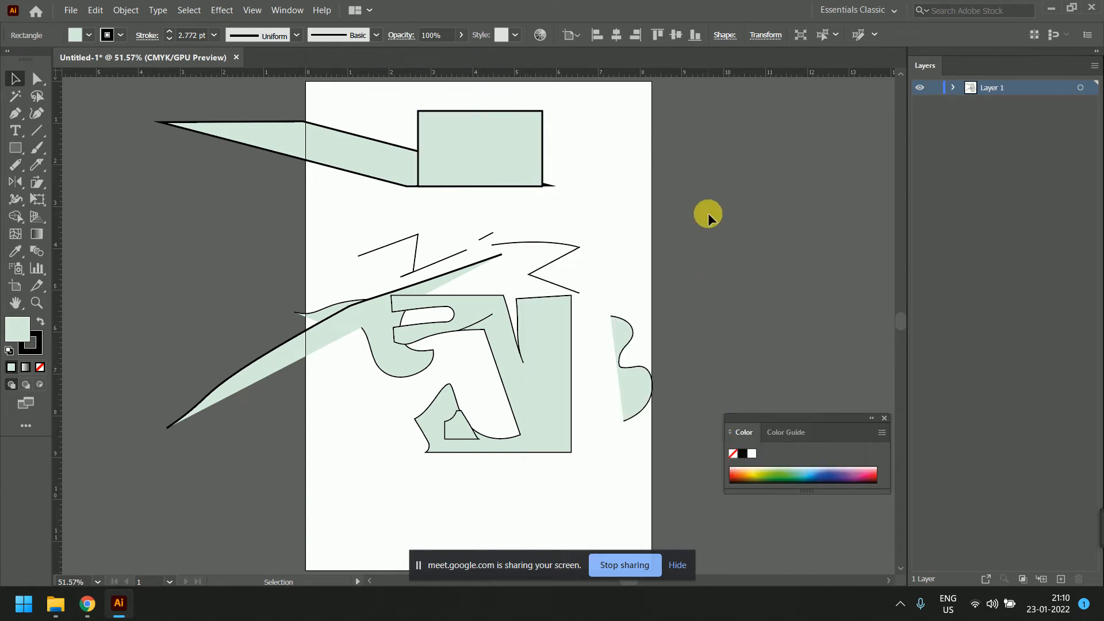
click(708, 214)
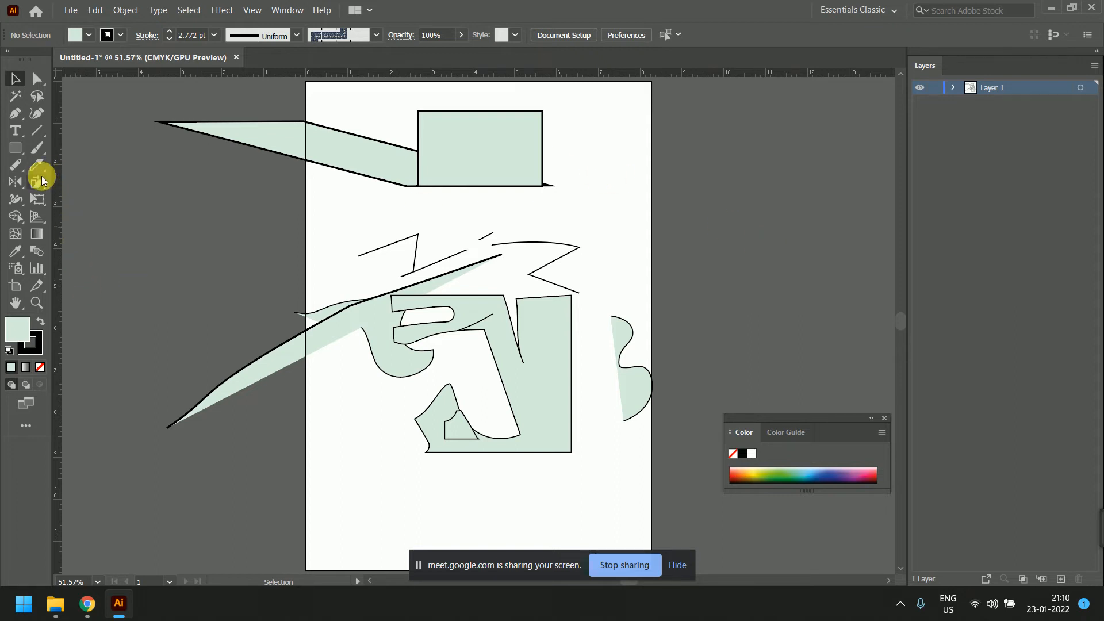
- Bend the open zigzag path above the cut shapes into a wavy curve with the Reshape tool, pulling its segments, middle corner and lower end
drag(38, 180, 105, 216)
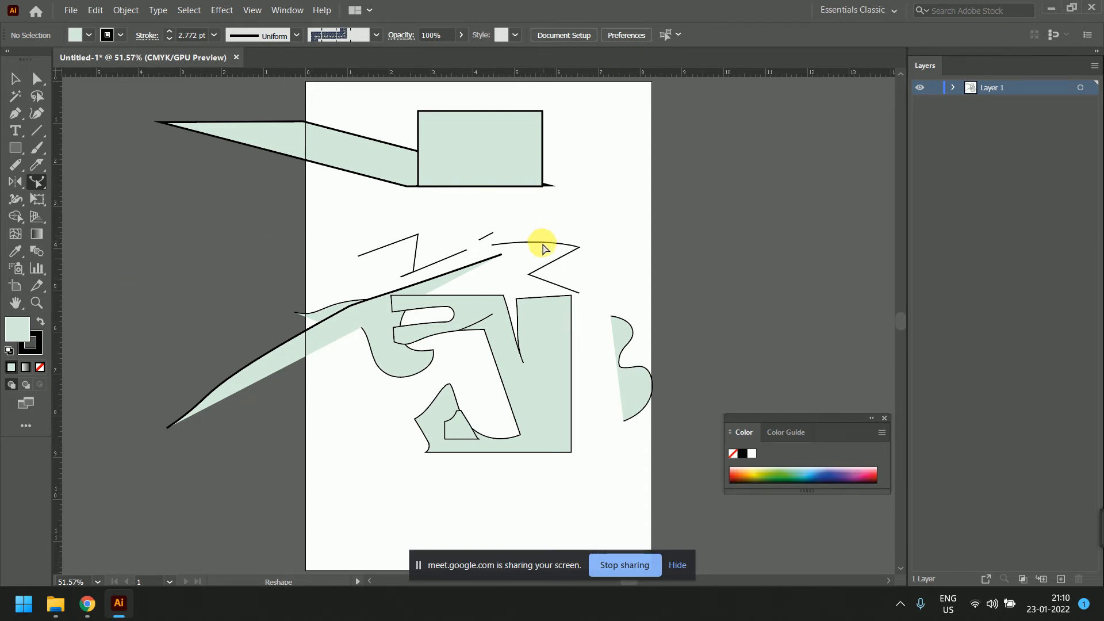
click(37, 79)
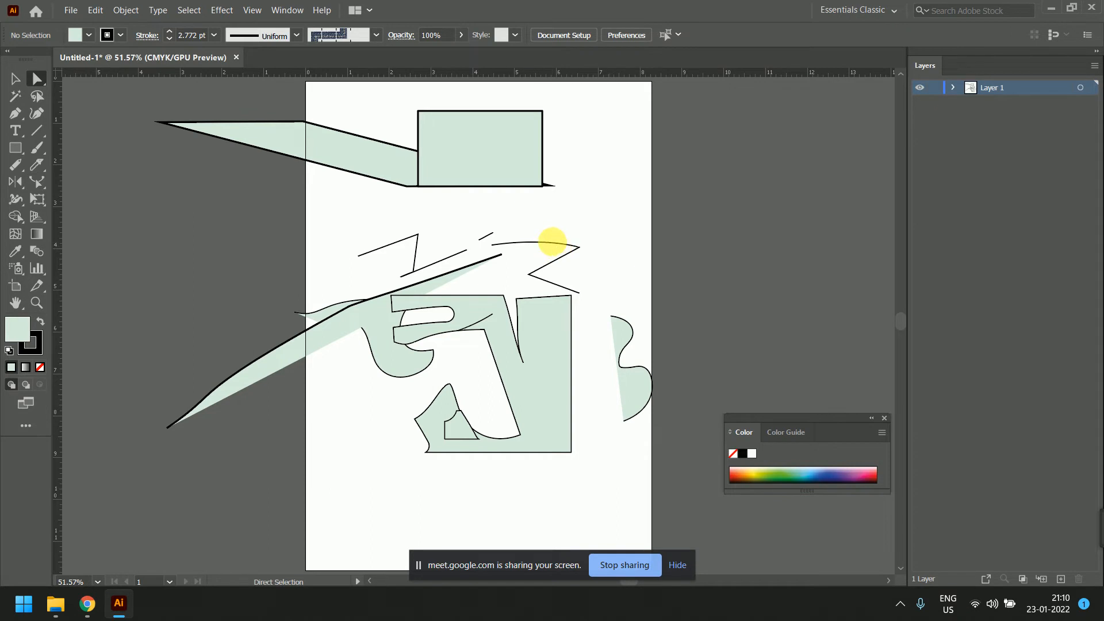
click(547, 238)
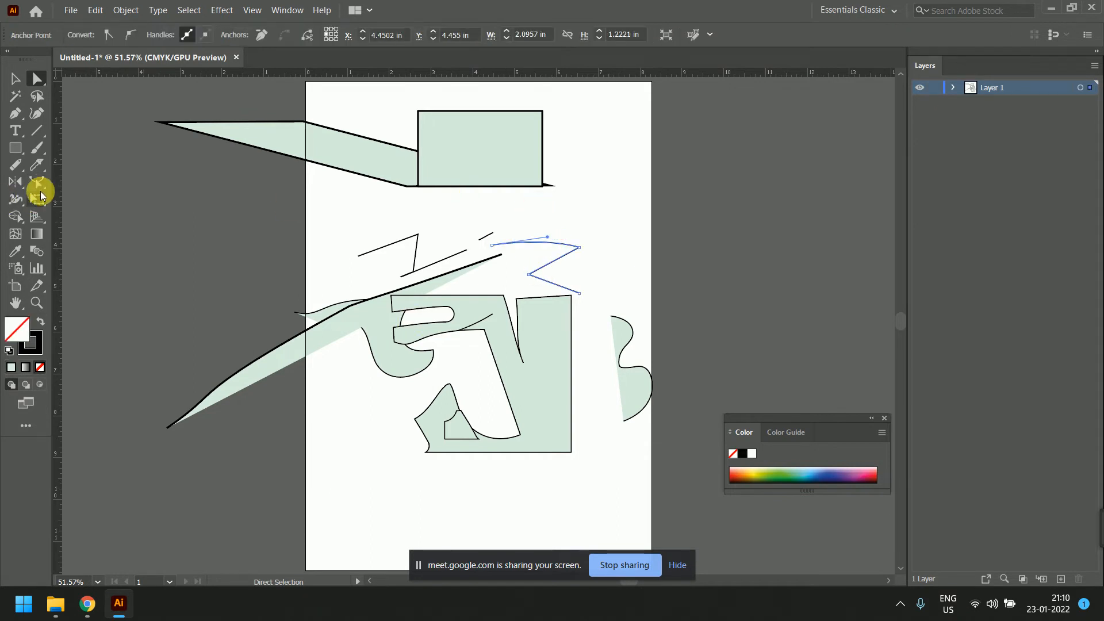
click(37, 182)
scroll(532, 236, up, 1)
scroll(531, 236, up, 2)
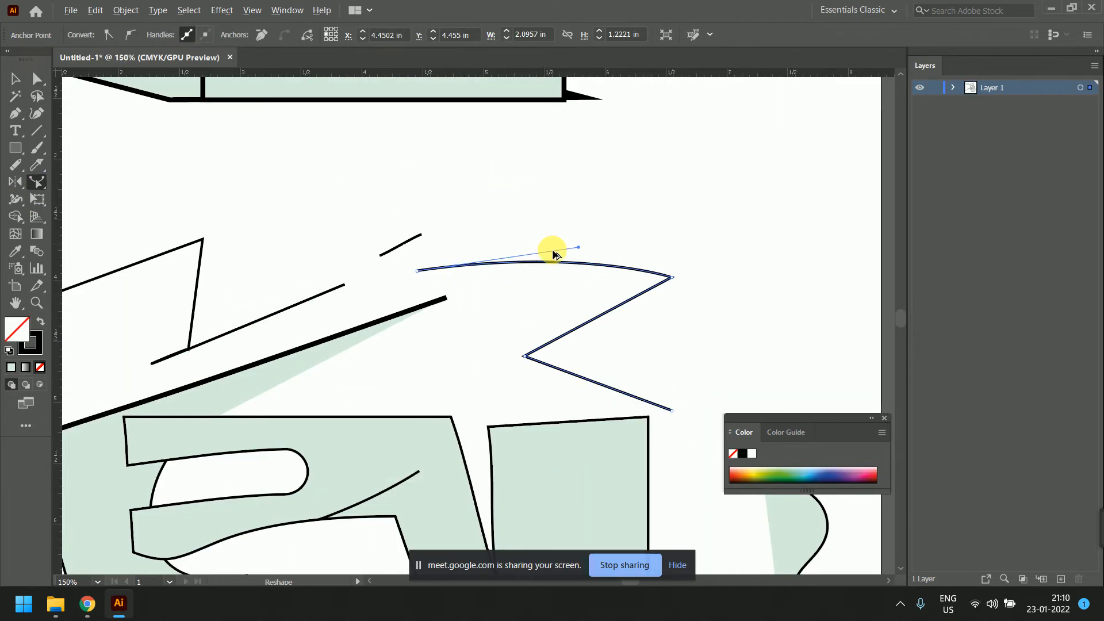
drag(558, 260, 554, 228)
drag(613, 311, 680, 337)
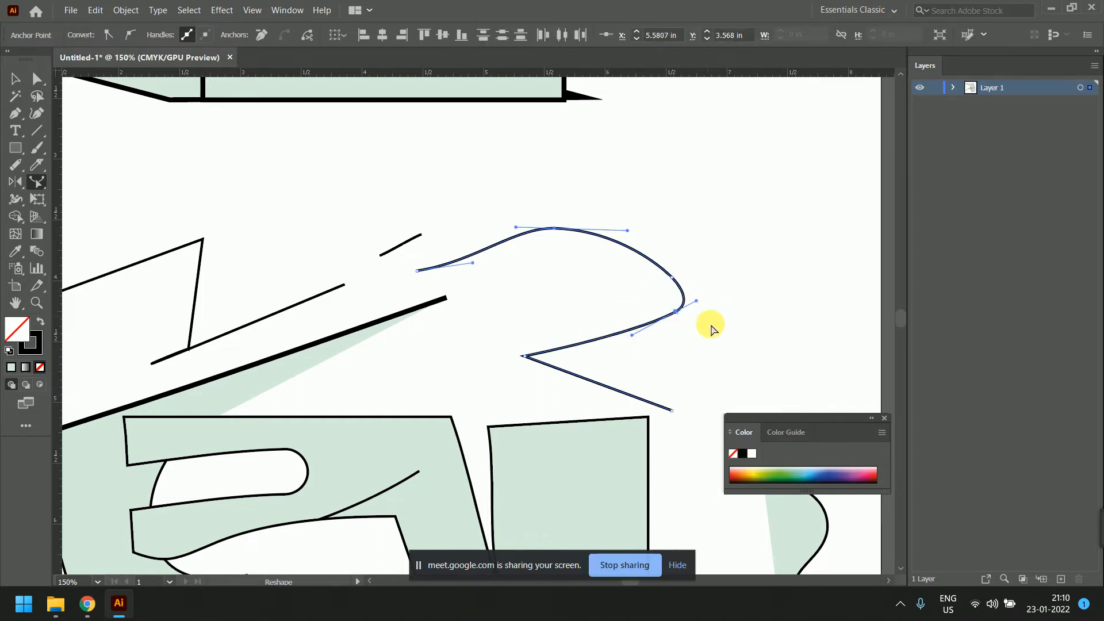
mouse_move(525, 356)
mouse_down()
mouse_move(513, 371)
mouse_move(528, 370)
mouse_move(506, 365)
mouse_up()
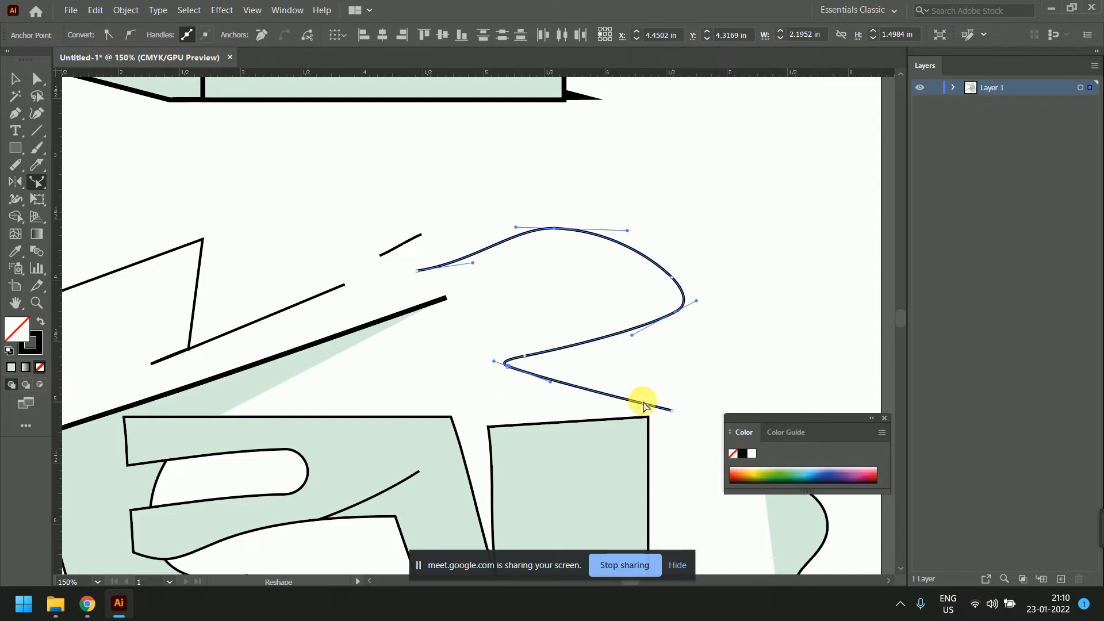
drag(665, 412, 683, 396)
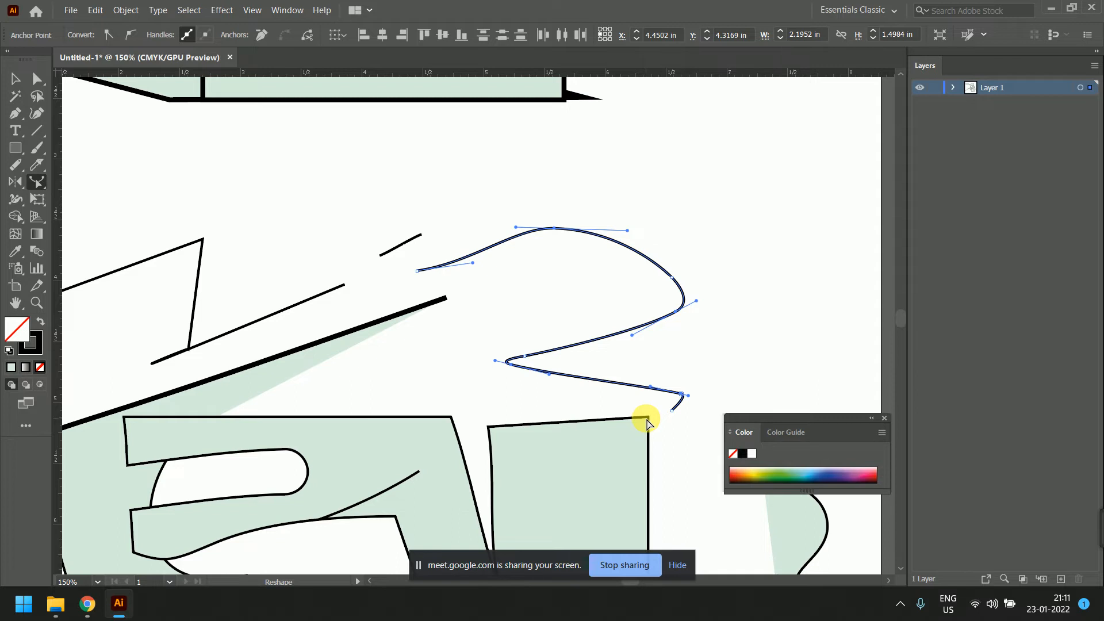
- Switch to the Google Meet call, present the entire screen, and return to Illustrator
click(677, 565)
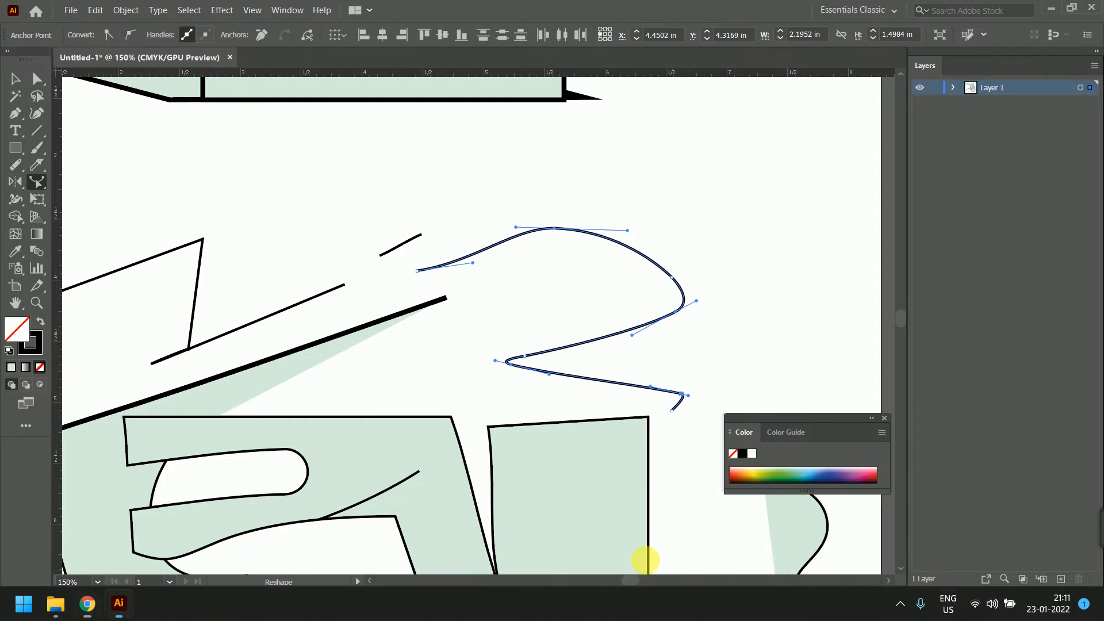
key(alt+Tab)
click(451, 557)
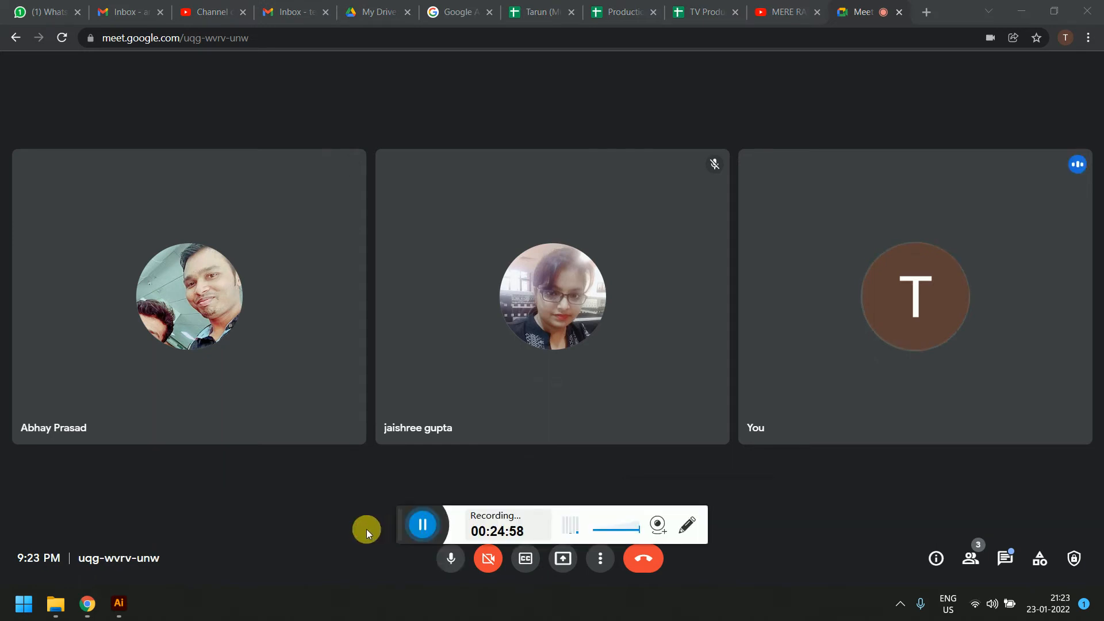
drag(403, 526, 1085, 518)
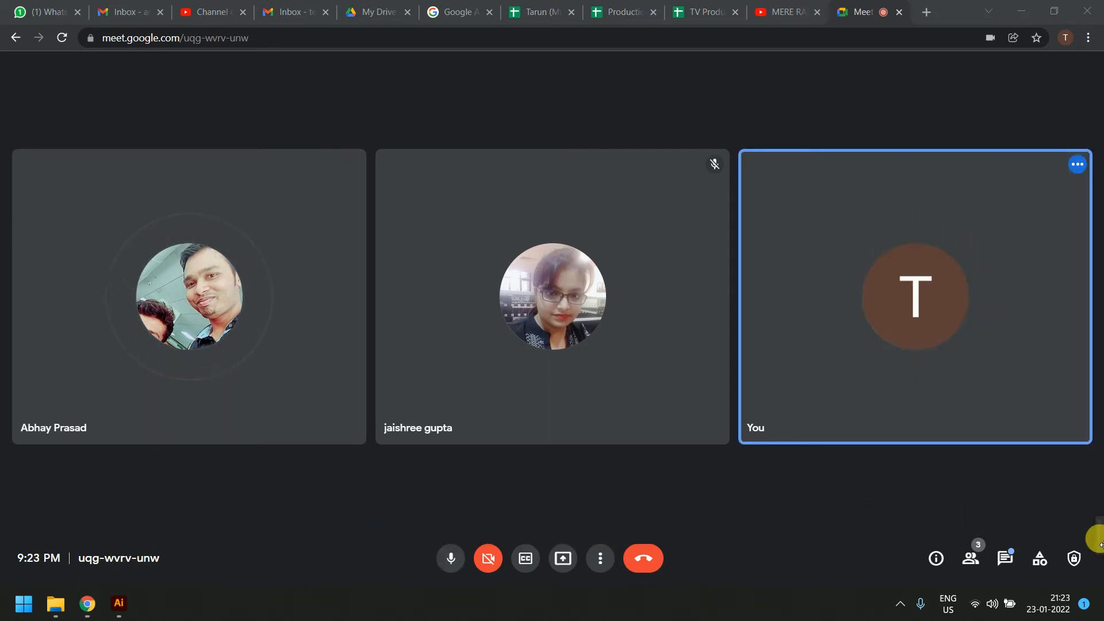
click(562, 558)
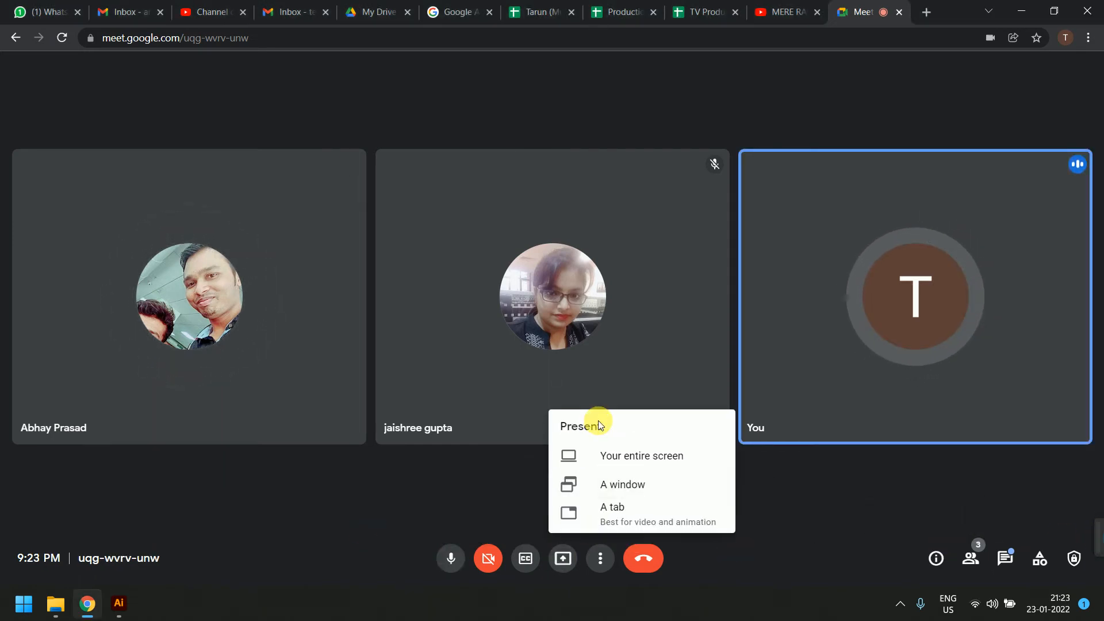
click(612, 456)
click(564, 276)
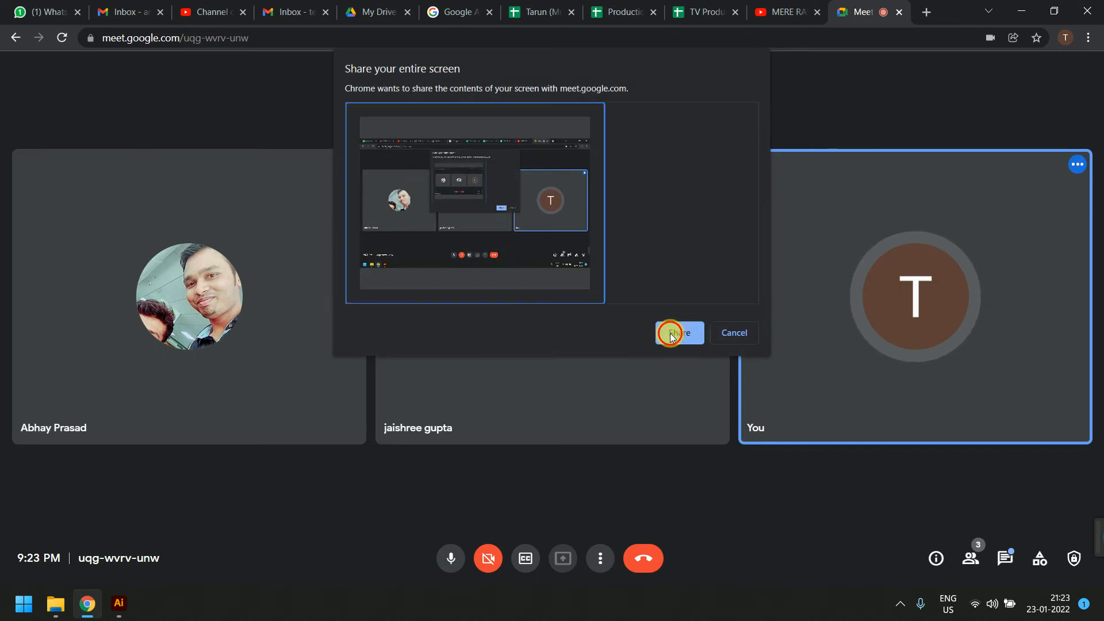
click(670, 330)
click(119, 602)
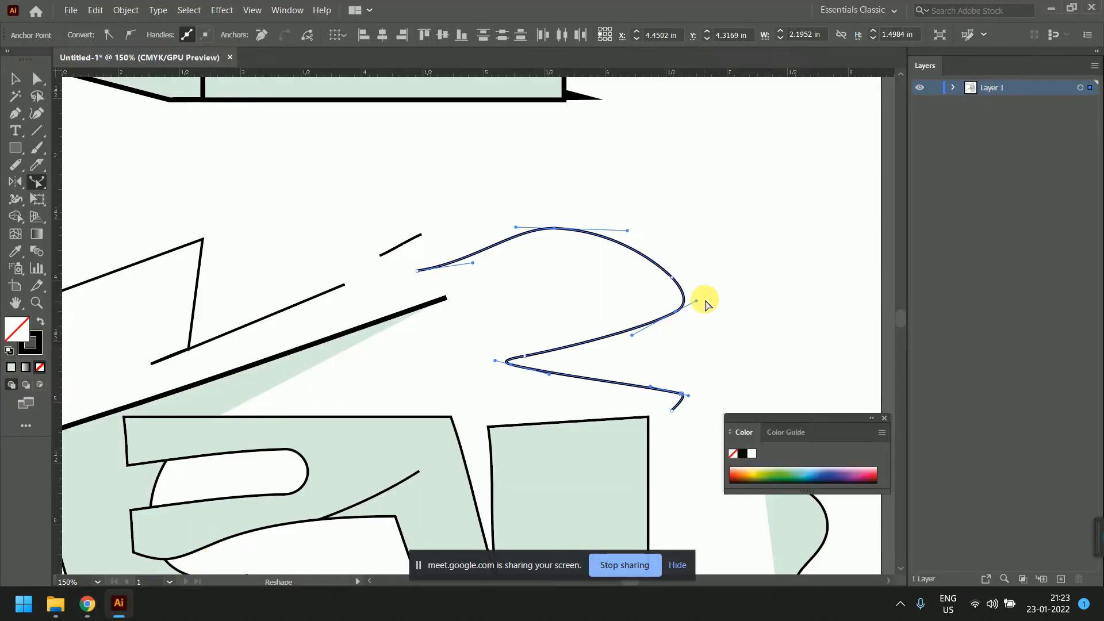
- Select all the artwork on and around the artboard and delete it
click(15, 79)
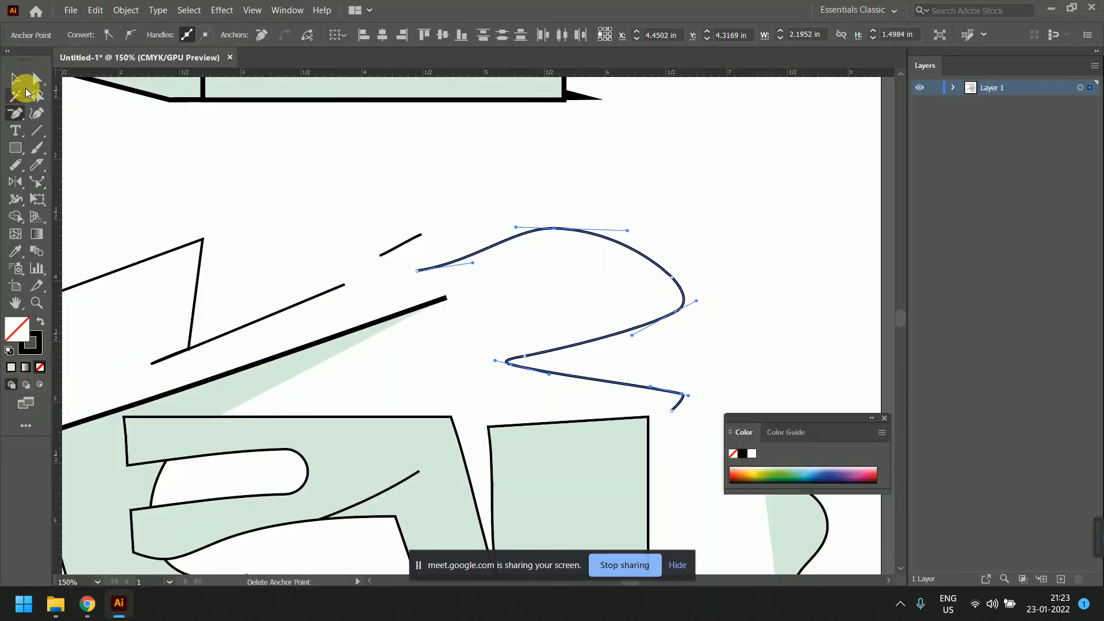
click(240, 145)
key(minus)
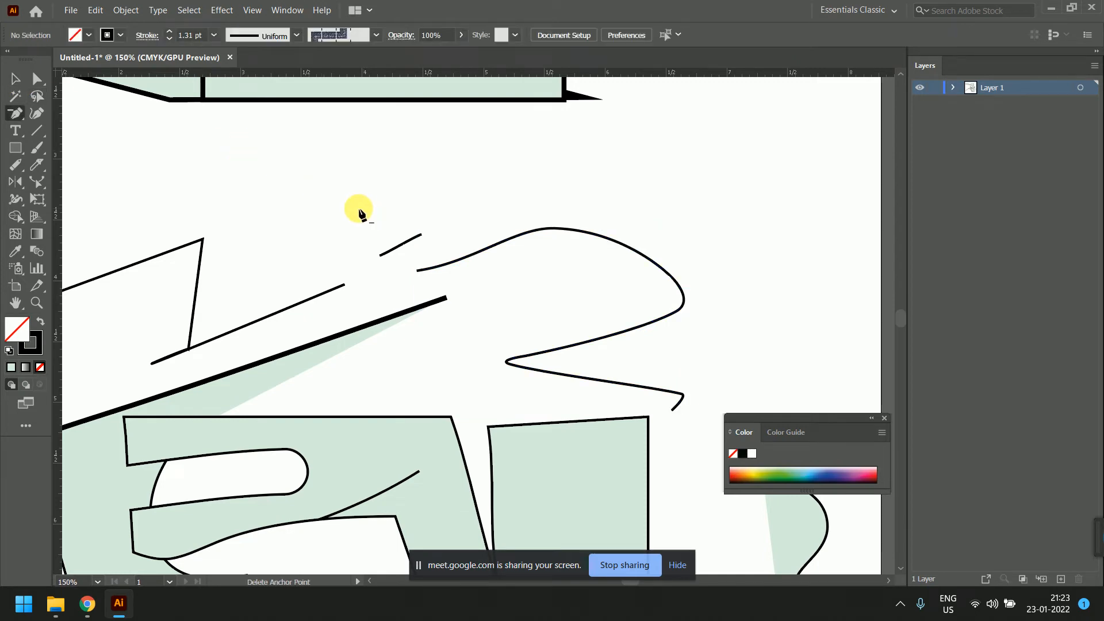
click(11, 77)
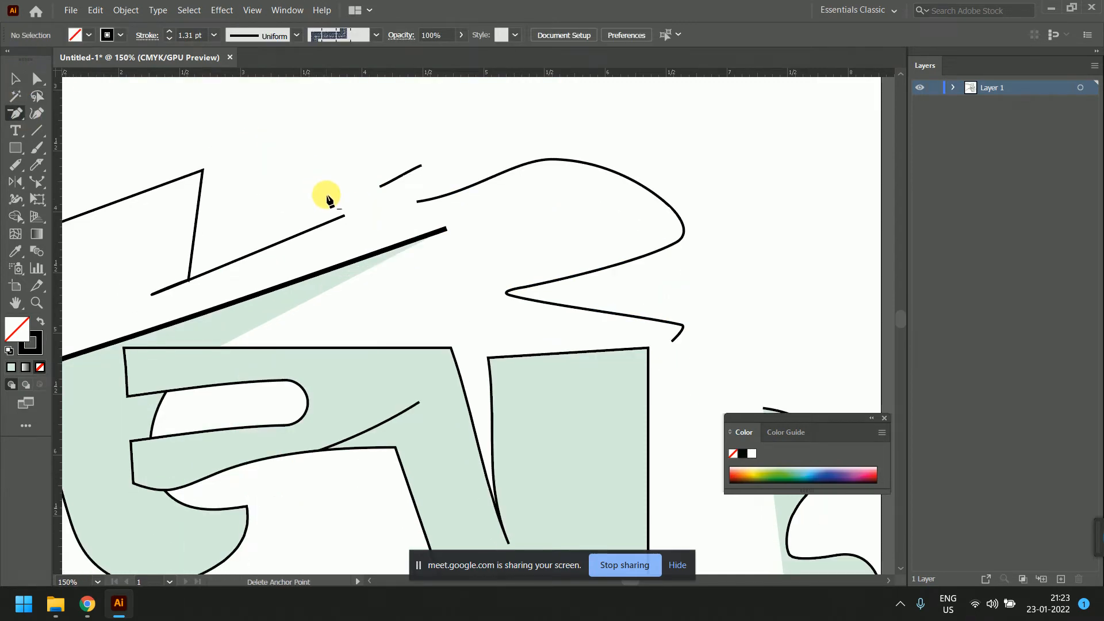
scroll(322, 184, down, 2)
key(ctrl+minus)
key(ctrl+minus)
key(ctrl+minus)
key(ctrl+minus)
key(ctrl+minus)
key(ctrl+minus)
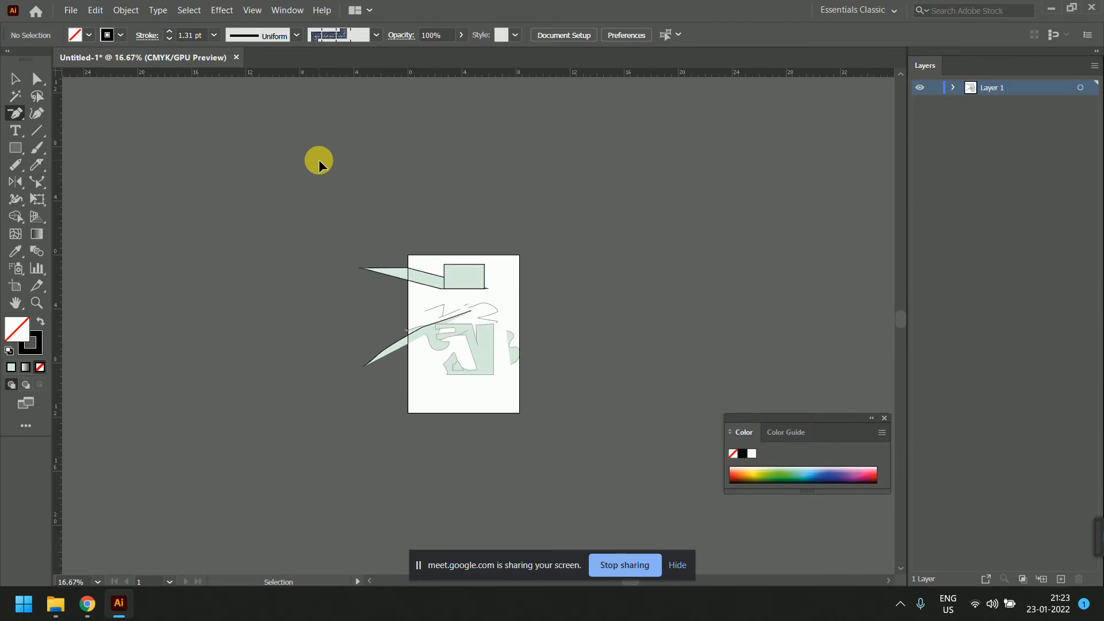
click(13, 78)
drag(286, 224, 658, 456)
key(Delete)
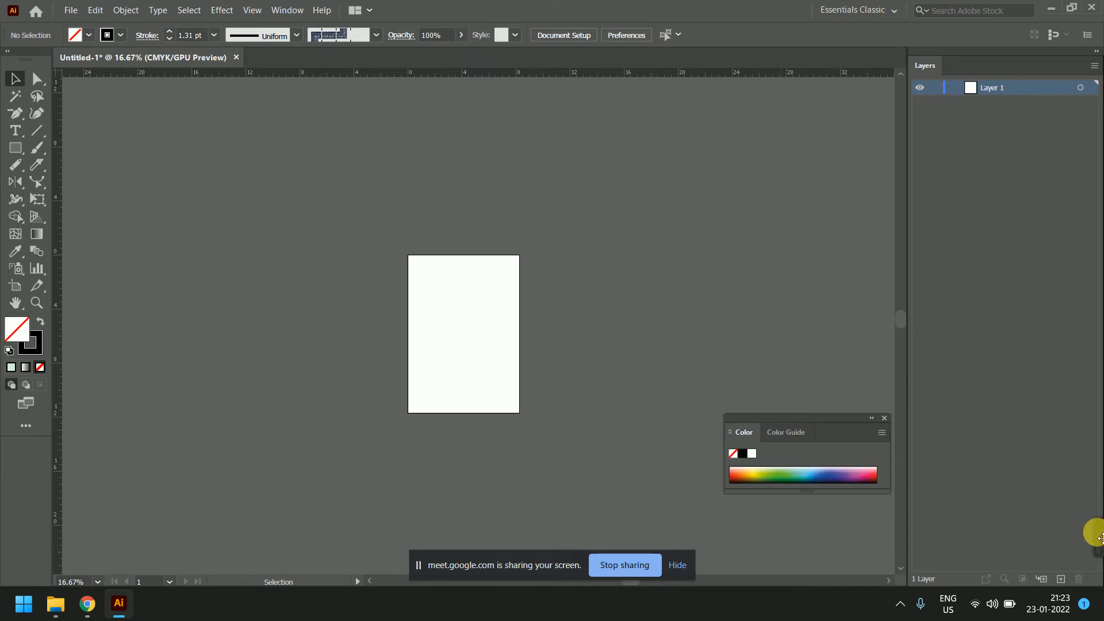
- Open a blank Notepad document over the Illustrator window
mouse_move(1092, 545)
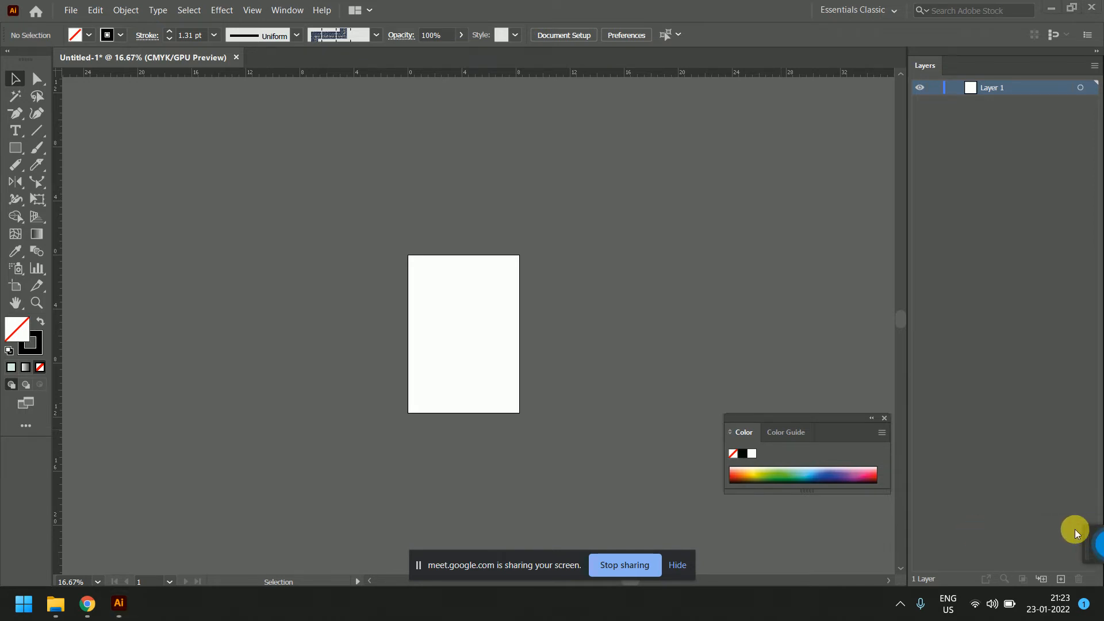
key(super)
text(ote)
key(Return)
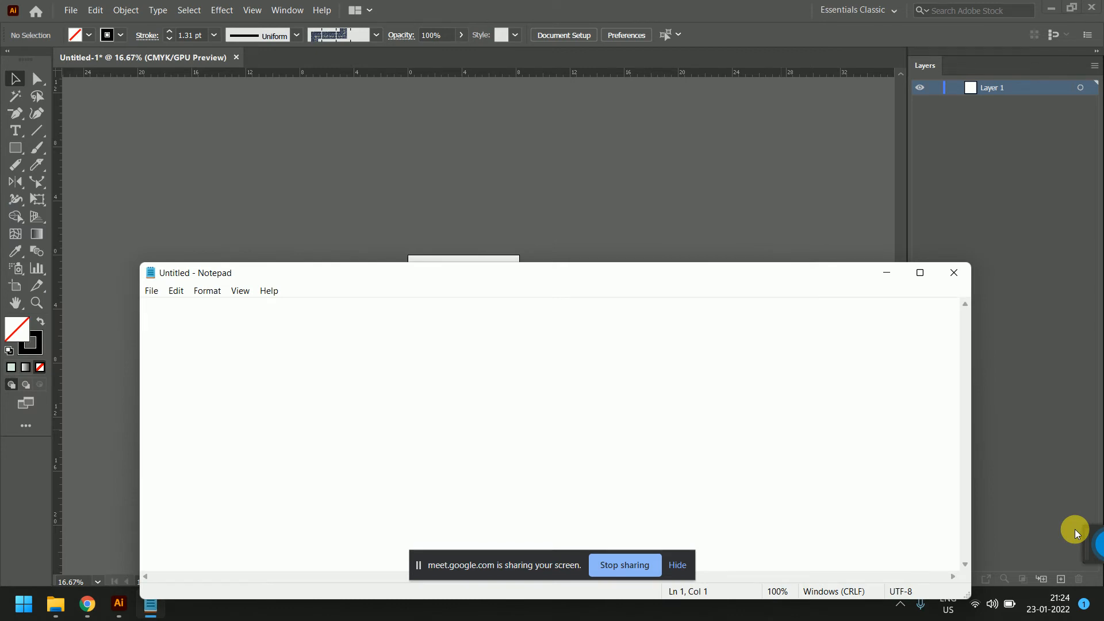
- Enter "visiting card" as the first line of the blank Notepad document
text(vist)
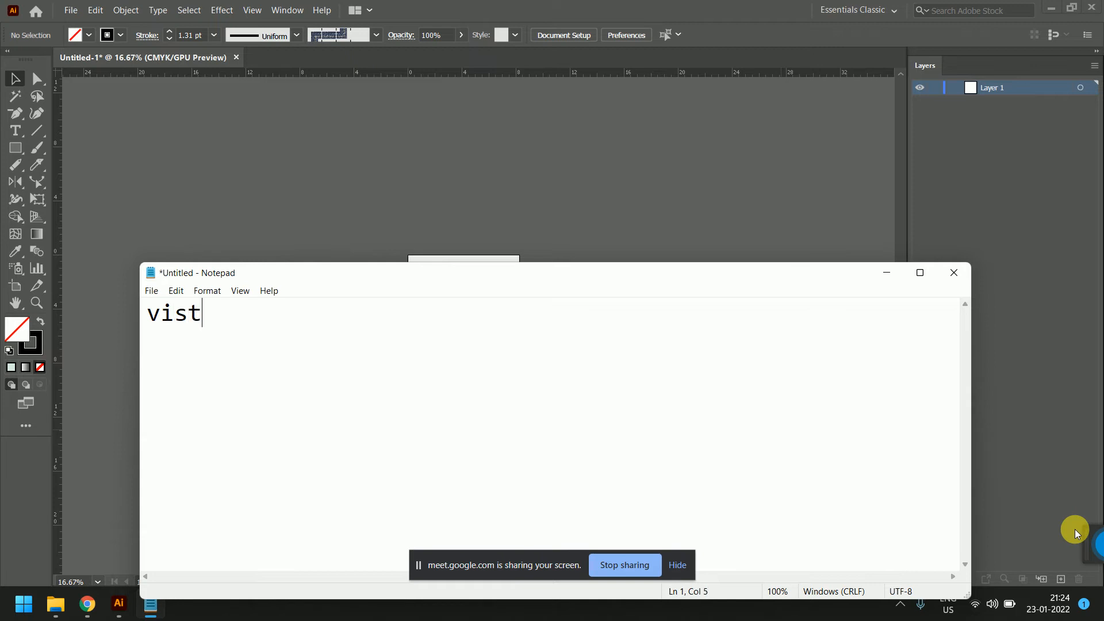
key(BackSpace)
text(iting)
key(Return)
text(ca)
key(BackSpace)
key(BackSpace)
key(BackSpace)
text(c)
key(BackSpace)
text(card)
key(Return)
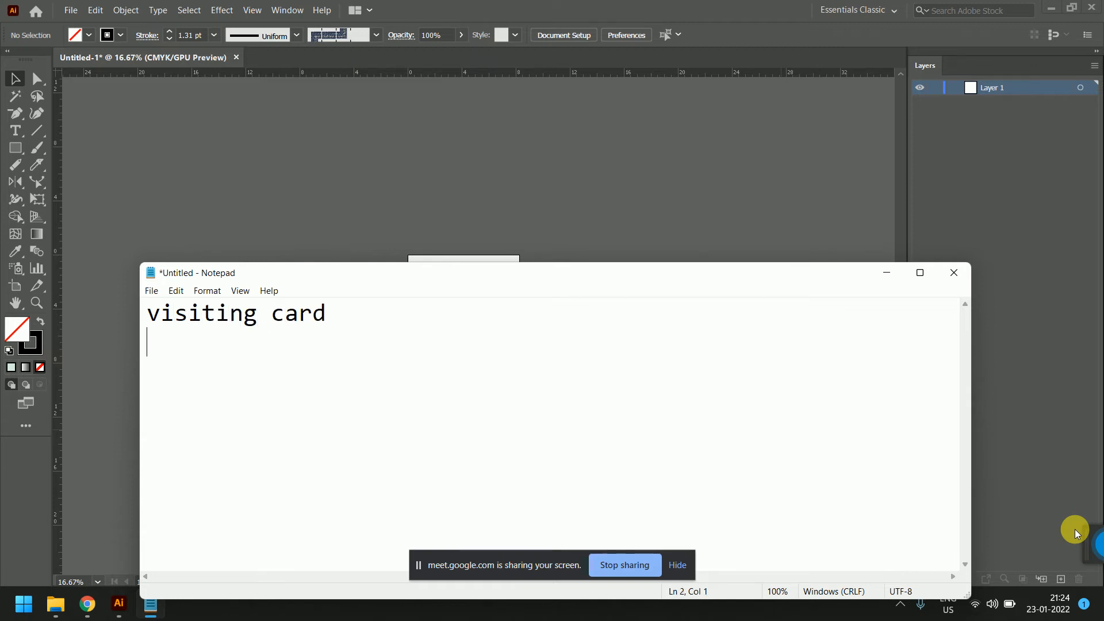
- Add "banner", "letter head" and "poster" on separate lines of the list
text(banner)
key(Return)
text(let)
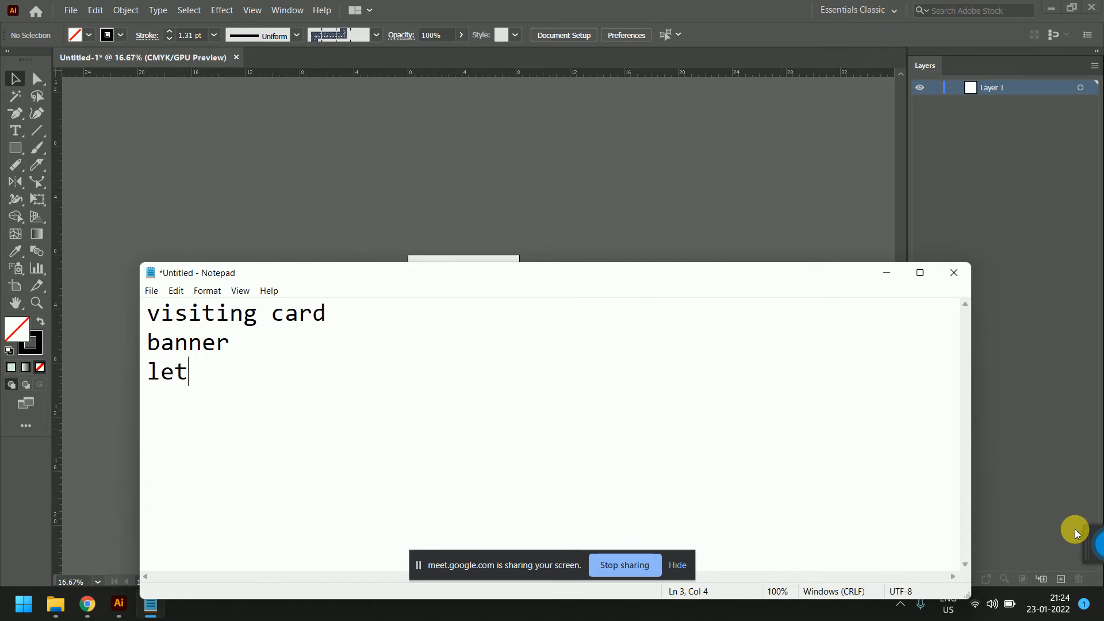
text(ter head)
key(Return)
text(poster)
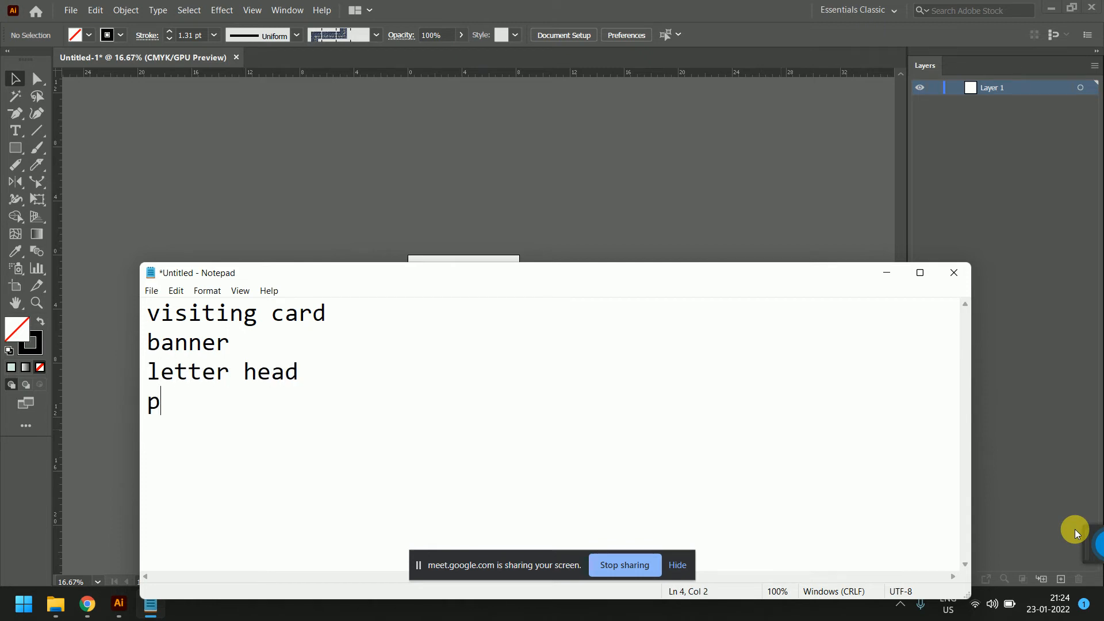
key(Return)
- Add "hoooding", "pamplate" and "brochure" on separate lines below "poster"
text(boo)
key(BackSpace)
key(BackSpace)
key(BackSpace)
text(hoooding)
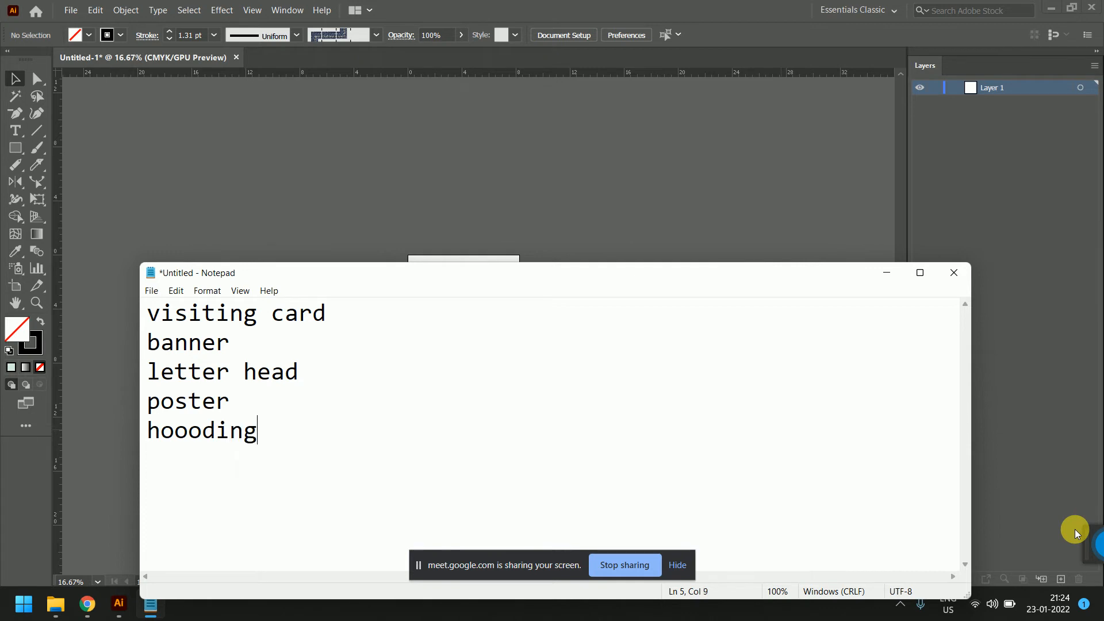
key(Return)
text(pamplate)
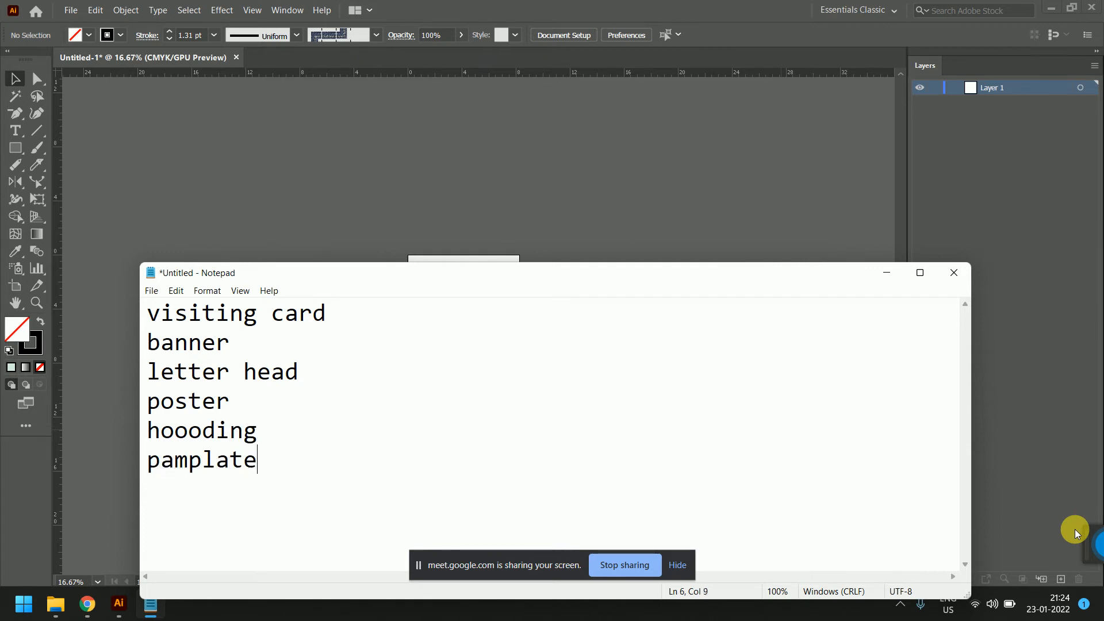
key(Return)
text(brochur)
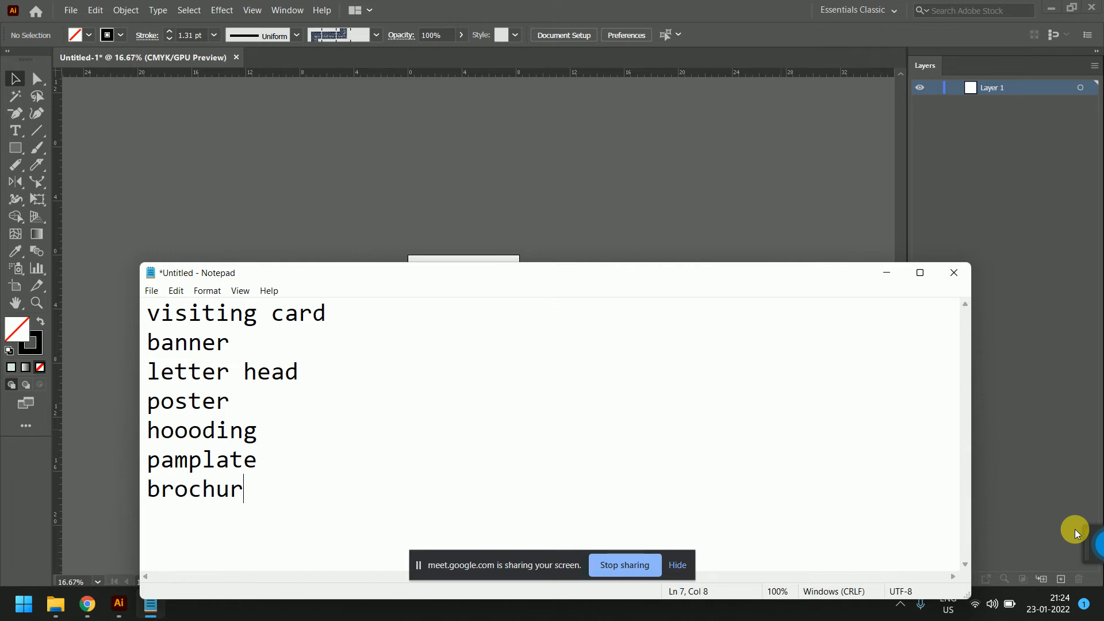
text(e)
key(Return)
- Add "logo" on its own line below "brochure"
text(letter)
key(BackSpace)
key(BackSpace)
key(BackSpace)
key(BackSpace)
key(BackSpace)
key(BackSpace)
key(BackSpace)
text(logo)
key(Return)
- End the list with a line of four dots and the line "50++''", followed by three blank lines
text(....)
key(Return)
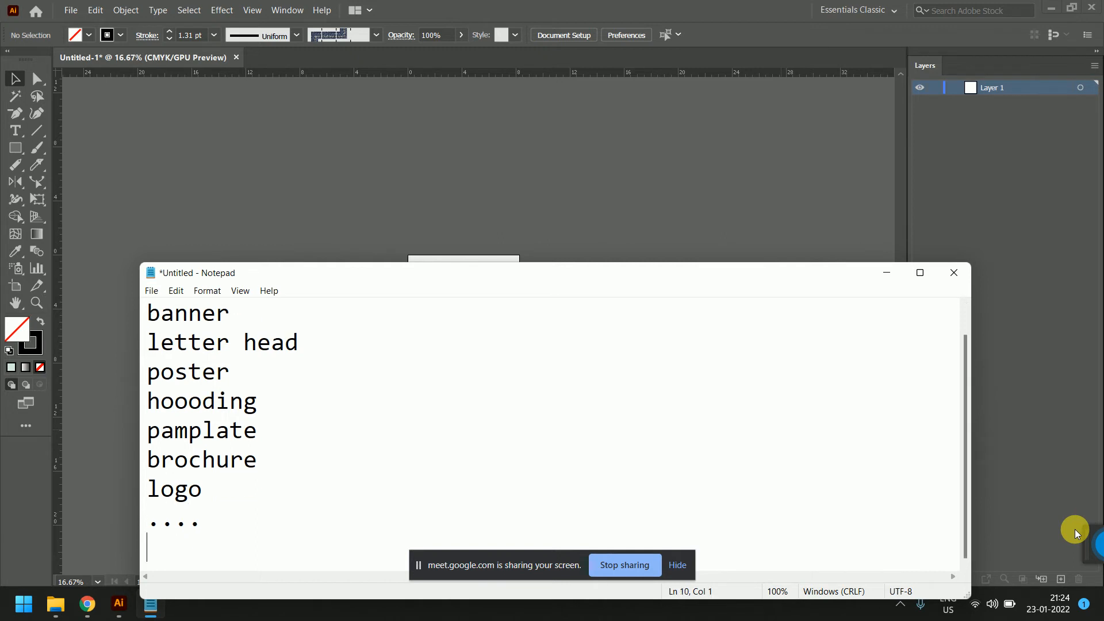
text(50++)
text('')
key(Return)
key(Return)
key(Return)
key(Return)
- Write the question "what is everything.?" below the blank lines
text(what )
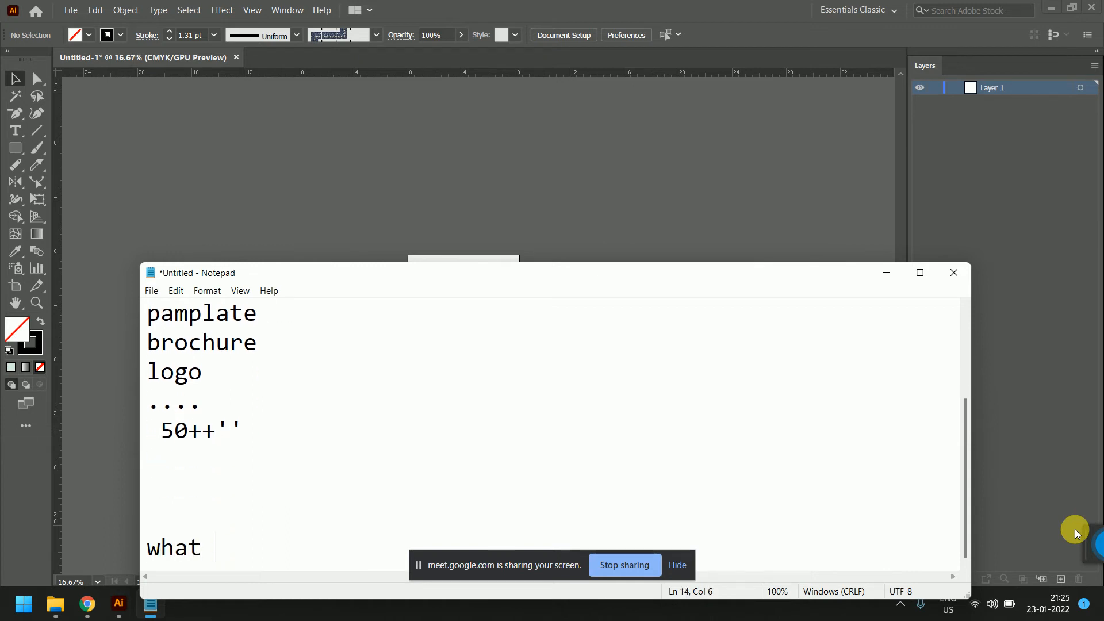
text(is everyon)
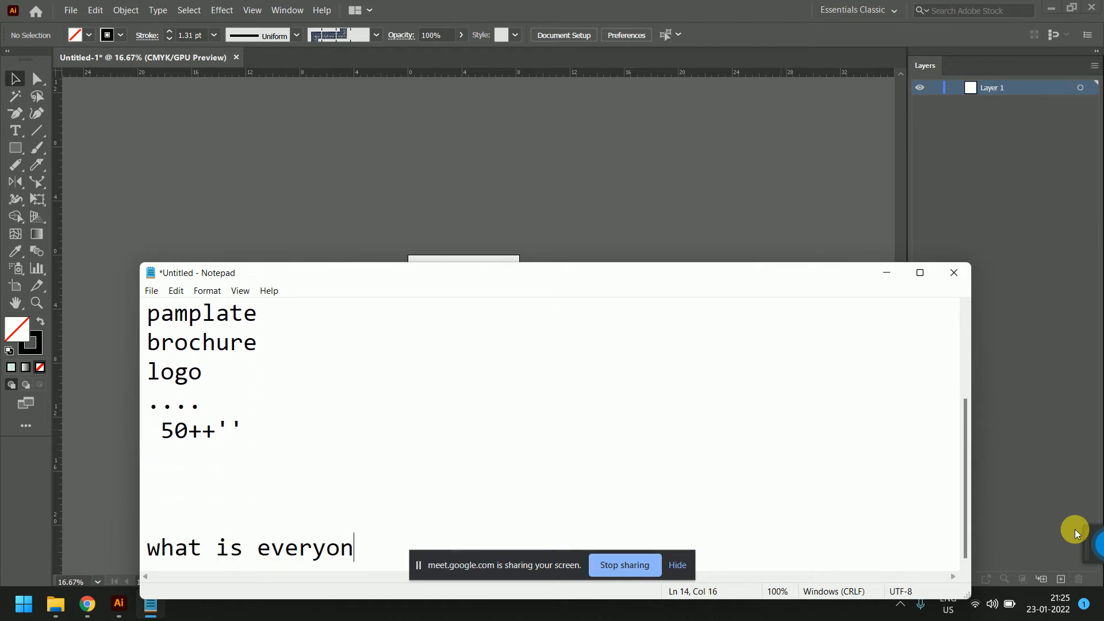
key(BackSpace)
key(BackSpace)
text(thi)
key(BackSpace)
text(ing.?)
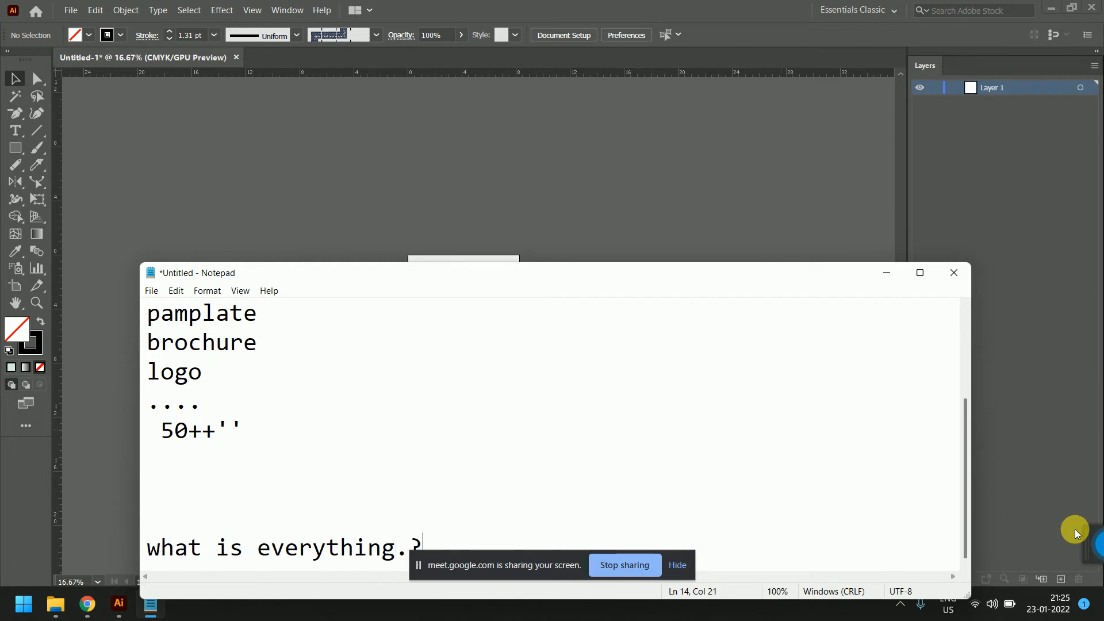
key(Return)
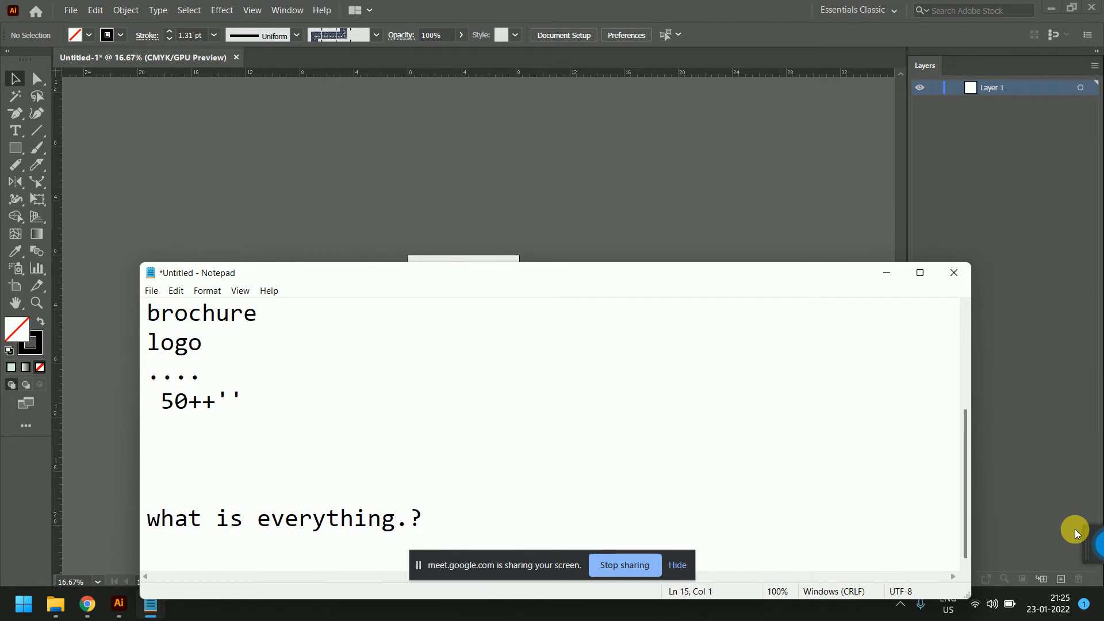
- Add the lines "logo..?" and "XYZ" below the question
text(logo..?)
key(Return)
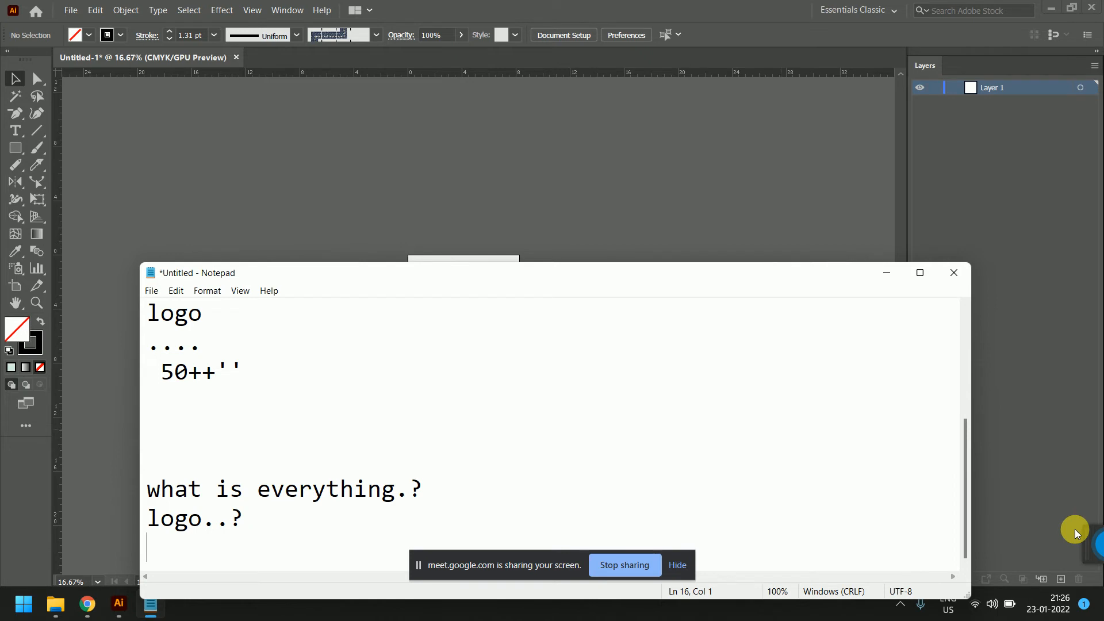
text(..)
key(BackSpace)
key(BackSpace)
text(XYZ)
key(Return)
- Add the line "graphic designer" below "XYZ", correcting its spelling
text(graphic ese)
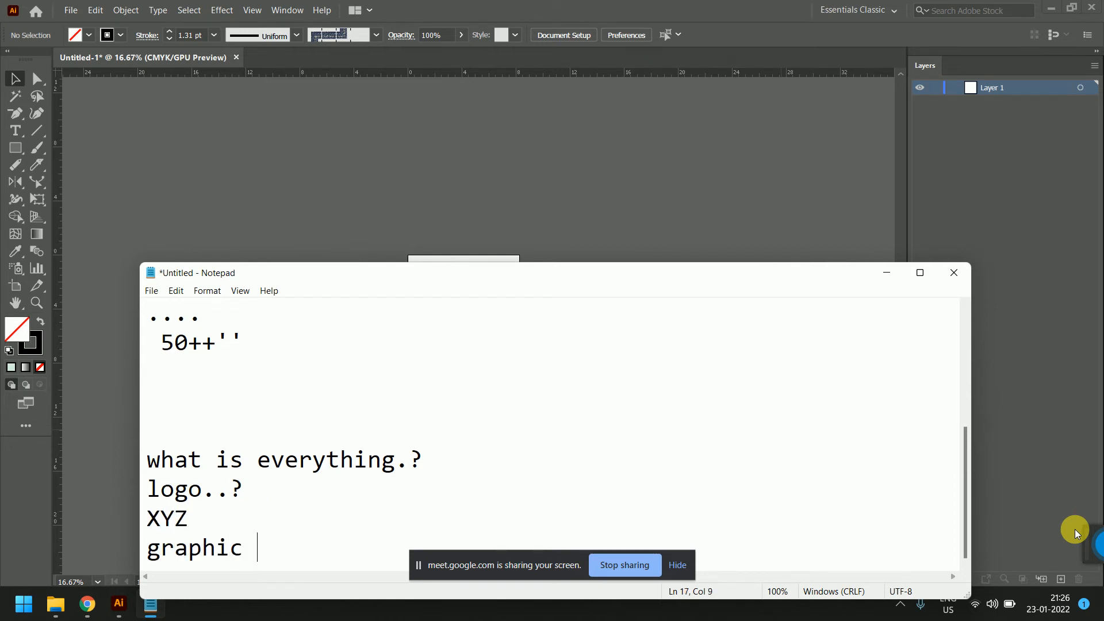
key(BackSpace)
key(BackSpace)
key(BackSpace)
text(desgie)
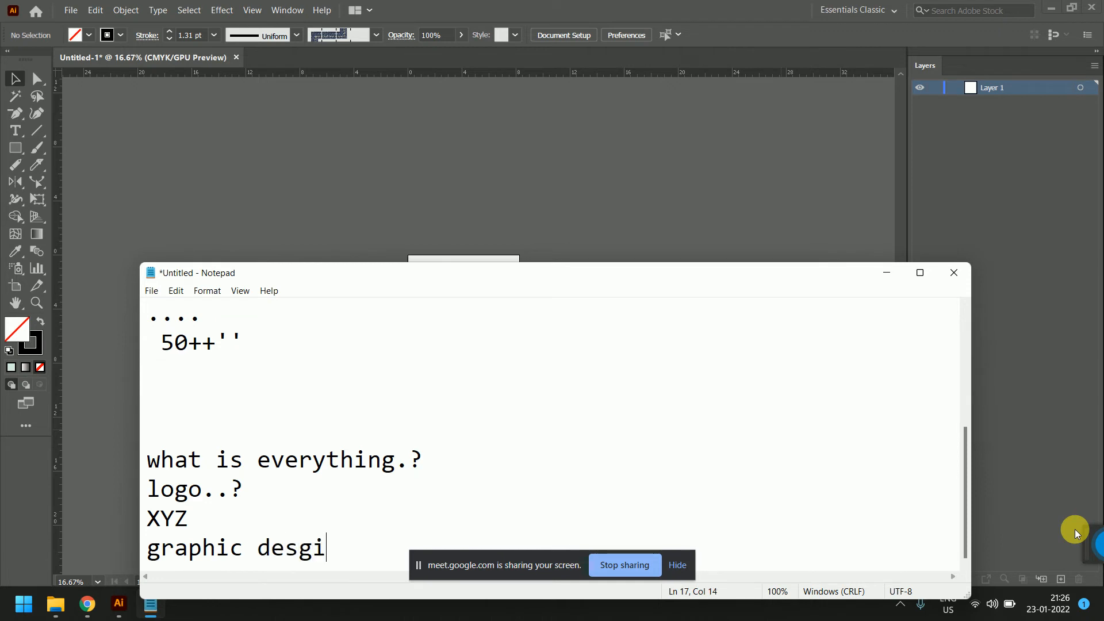
key(BackSpace)
key(BackSpace)
key(BackSpace)
text(inger)
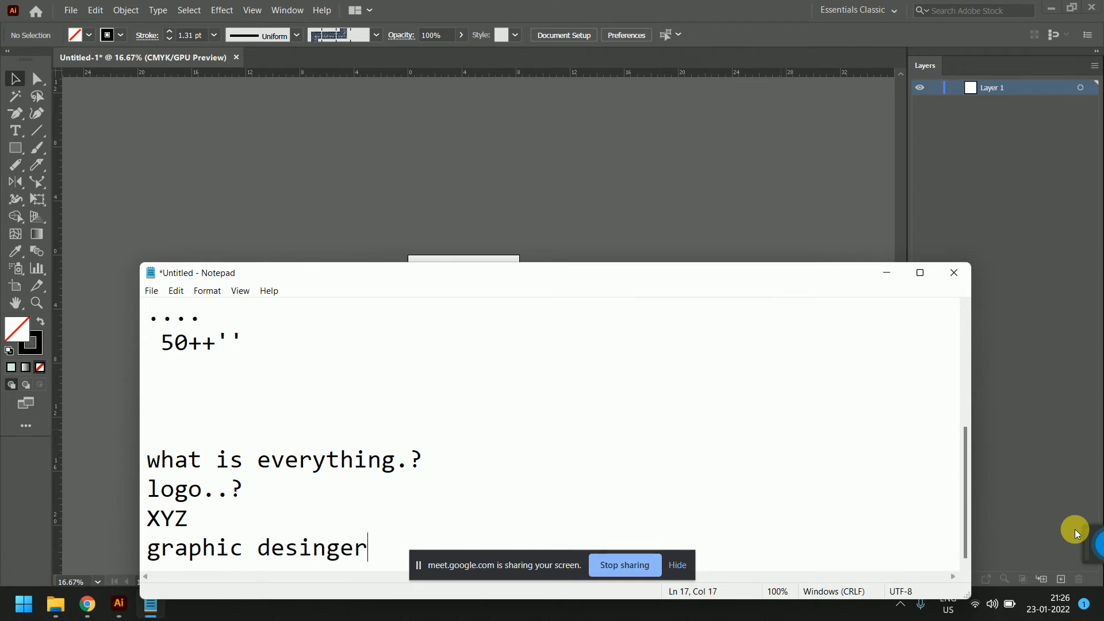
key(Return)
key(BackSpace)
key(BackSpace)
key(BackSpace)
key(BackSpace)
text(ger)
key(Return)
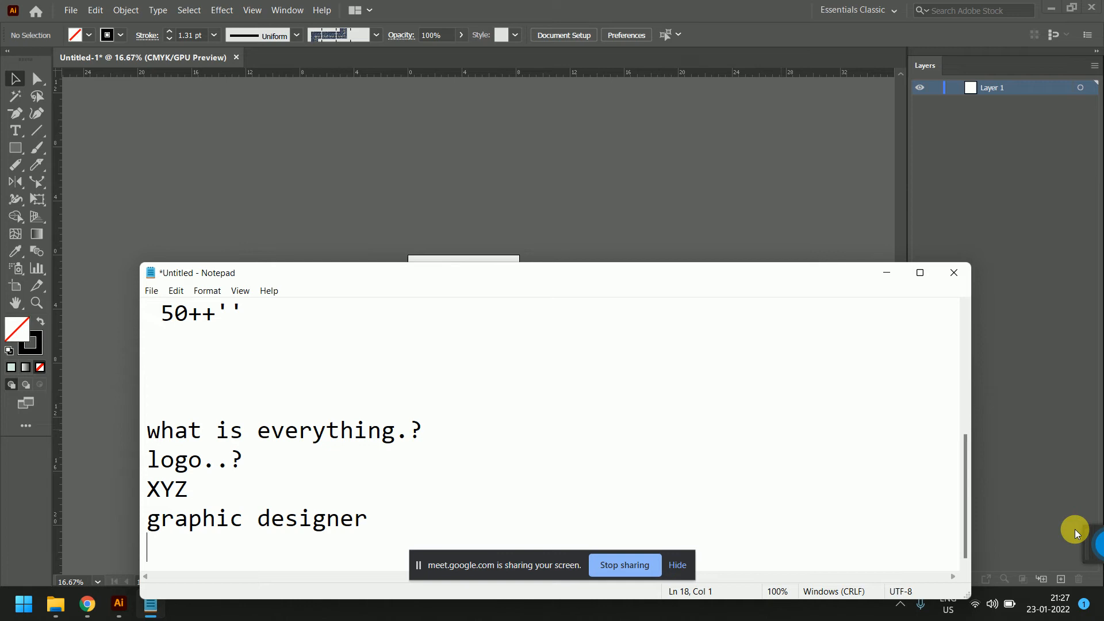
- Add the line "- references..?" followed by two blank lines
text(- references..?)
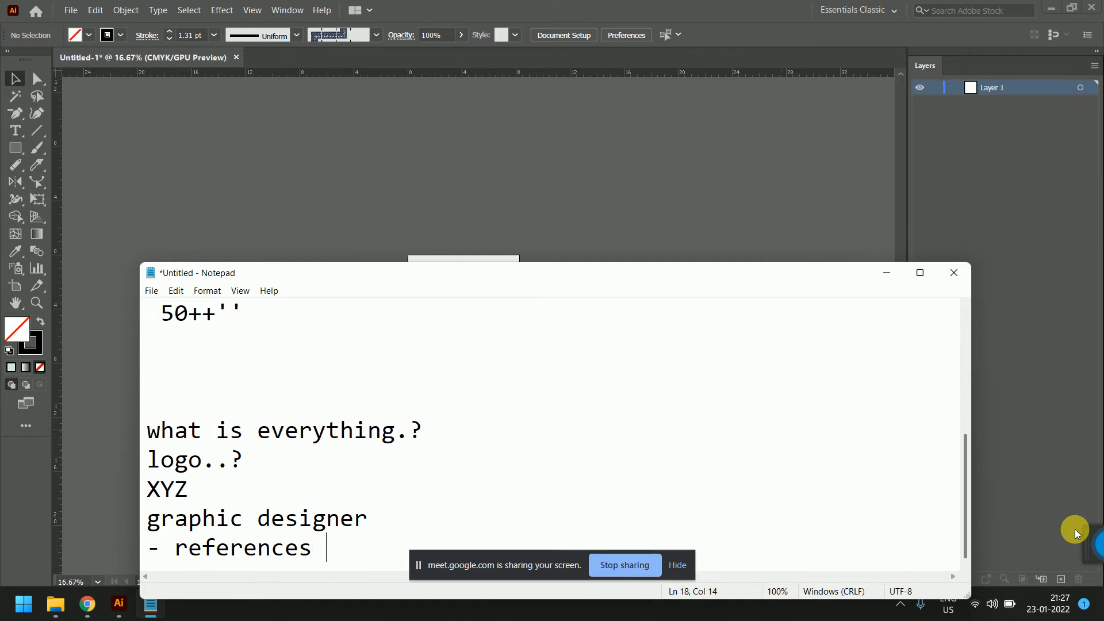
key(BackSpace)
text(..?)
key(Return)
key(Return)
key(Return)
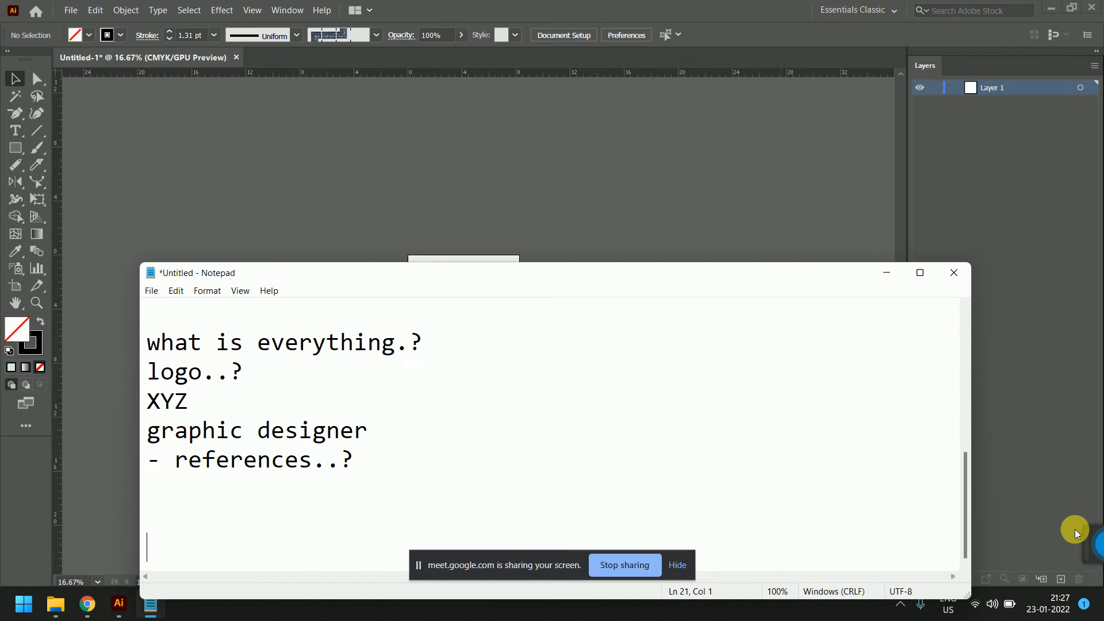
- Start a new section with the heading line "visiting card" below the blank lines
text(visiting cqr)
key(BackSpace)
text(a)
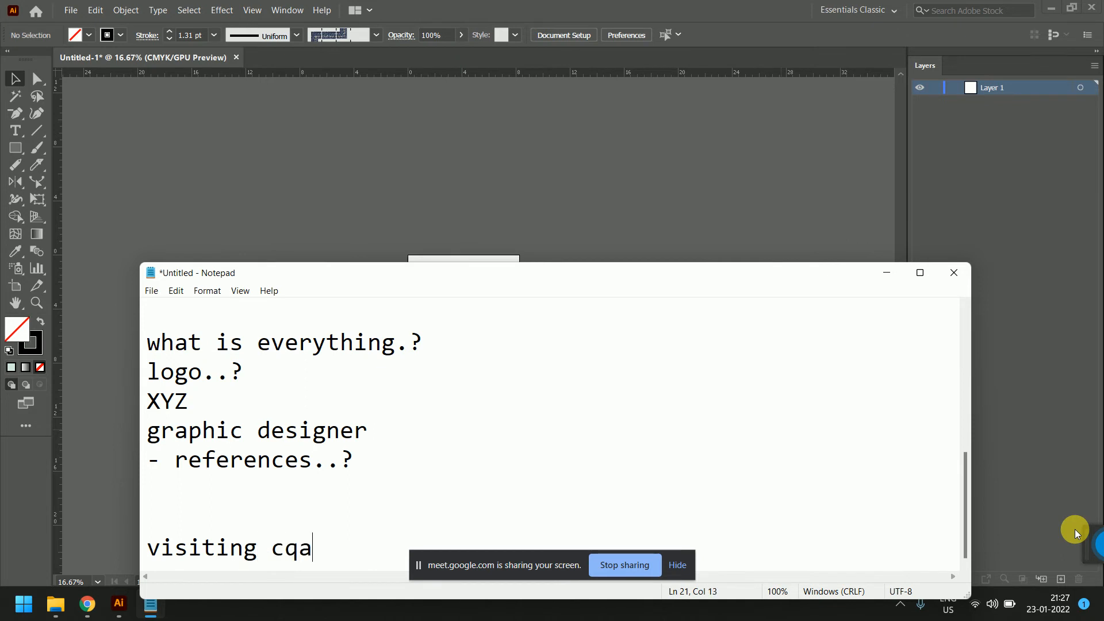
key(BackSpace)
key(BackSpace)
text(ard)
key(Return)
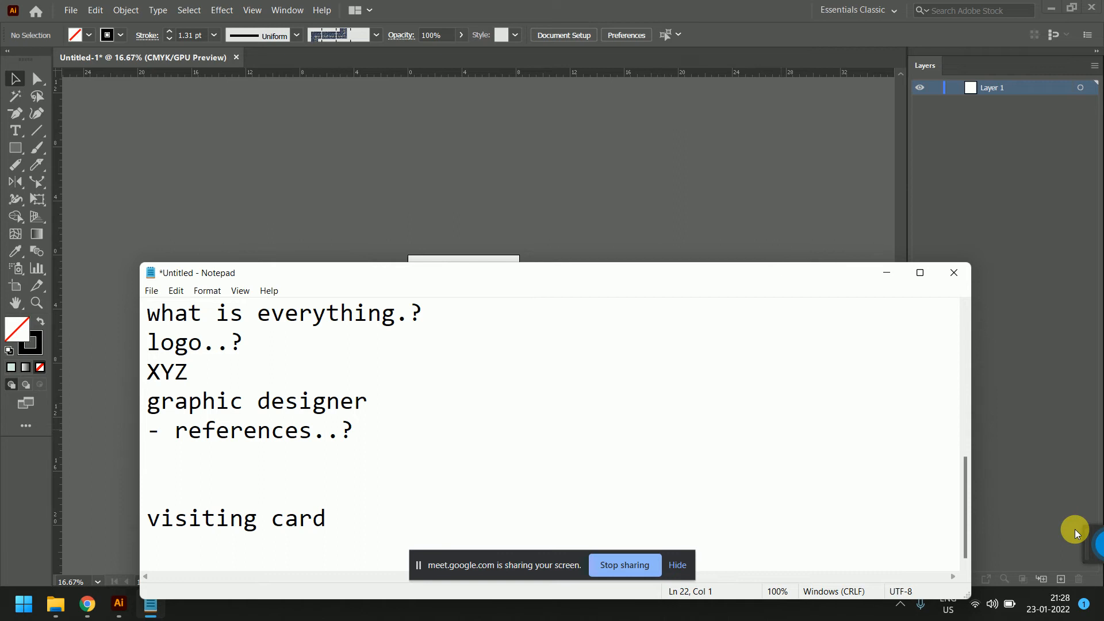
- List "company name" and "contact no" on separate lines under the visiting card heading
text(compna)
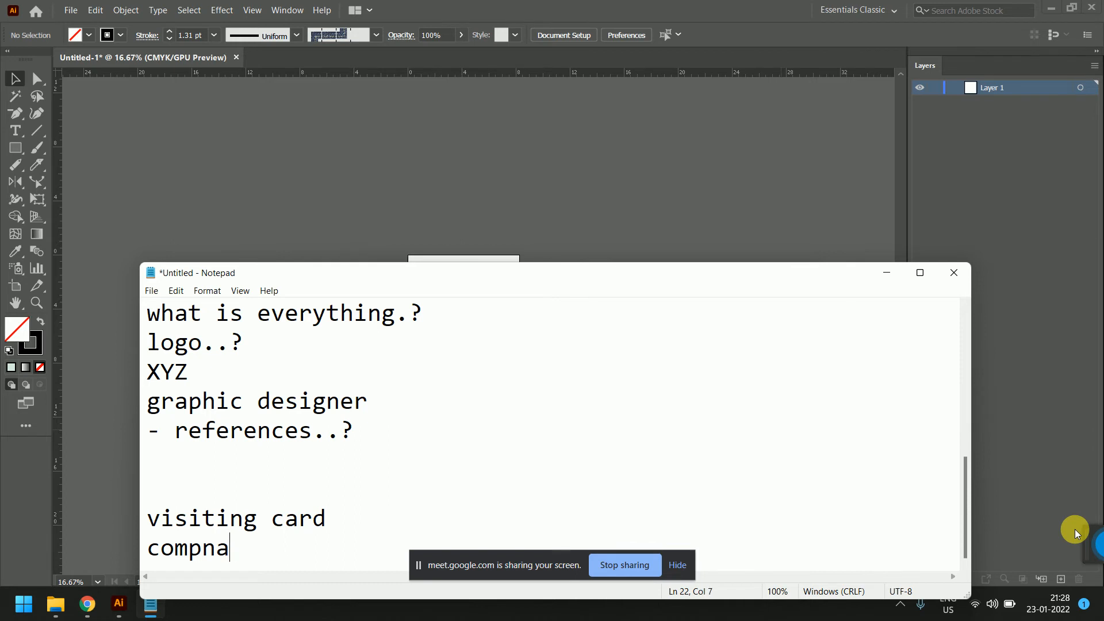
key(BackSpace)
key(BackSpace)
text(any name)
key(Return)
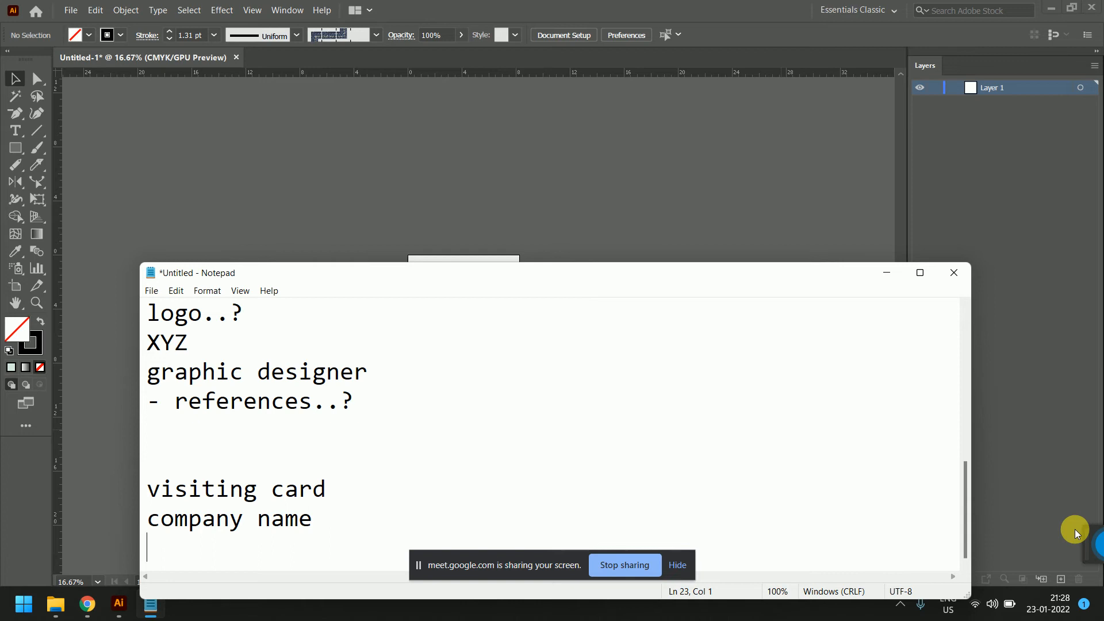
text(contact )
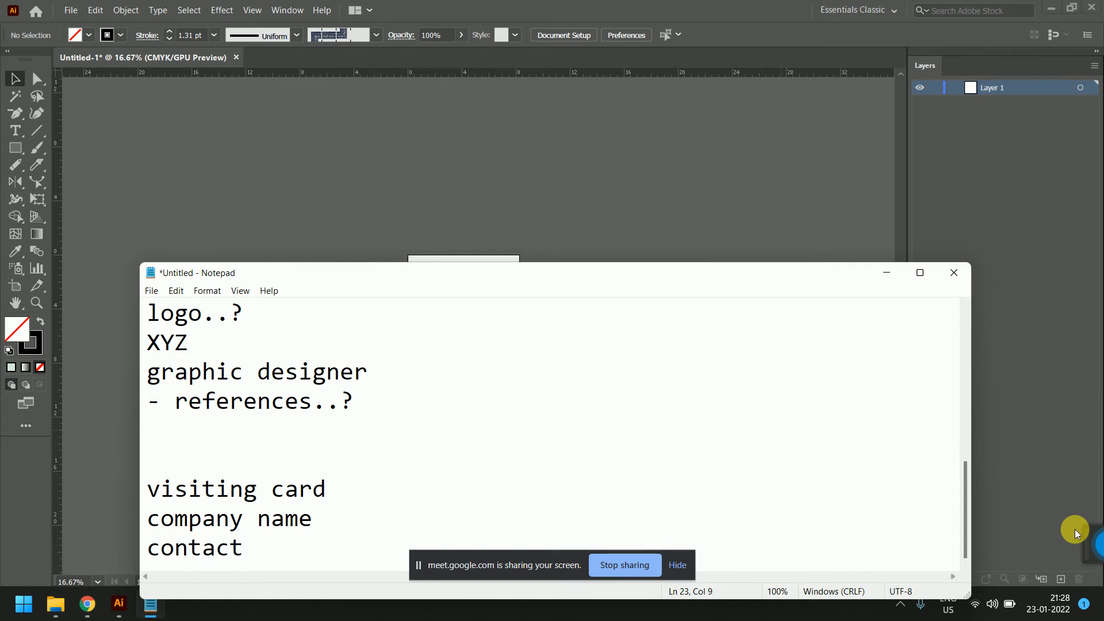
text(no)
key(Return)
- Add "designation", "name" and "email id" on separate lines below "contact no"
text(designation)
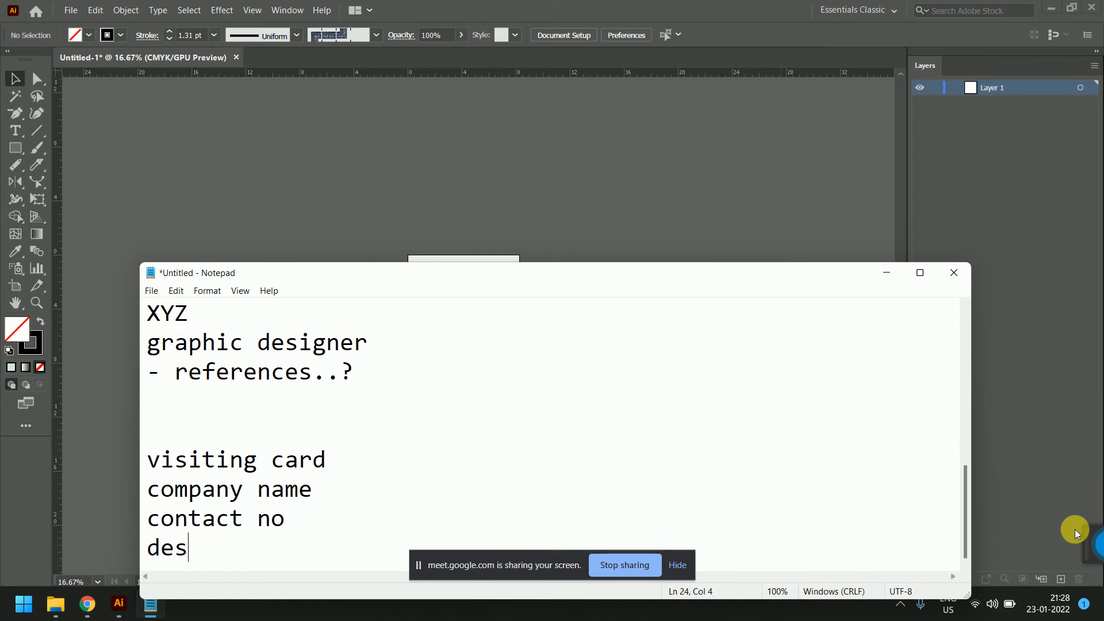
key(Return)
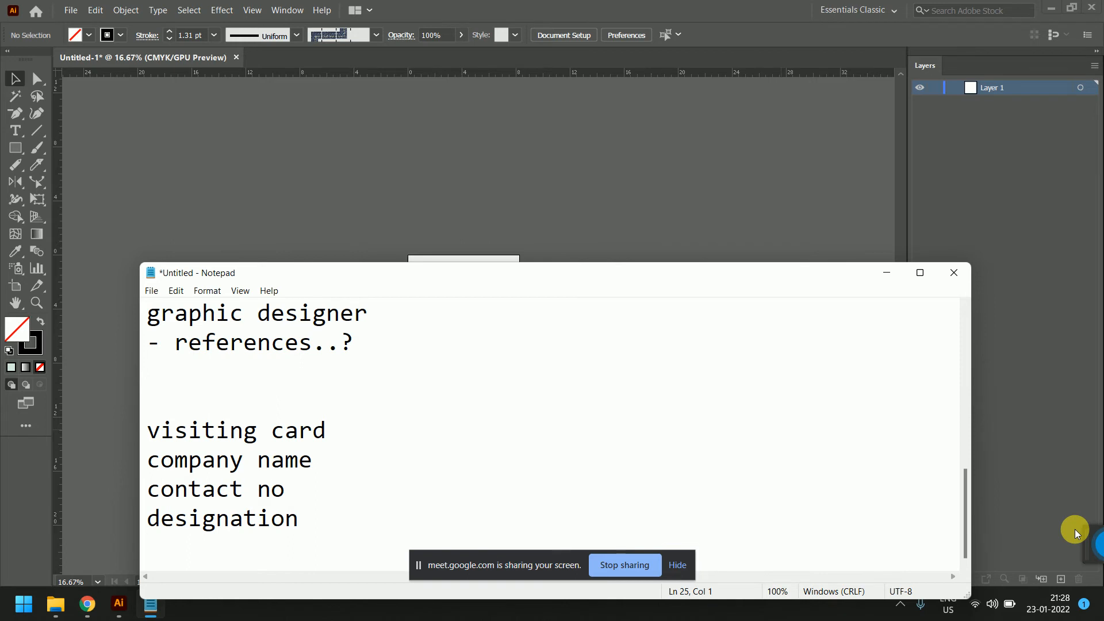
text(name)
key(Return)
text(email id)
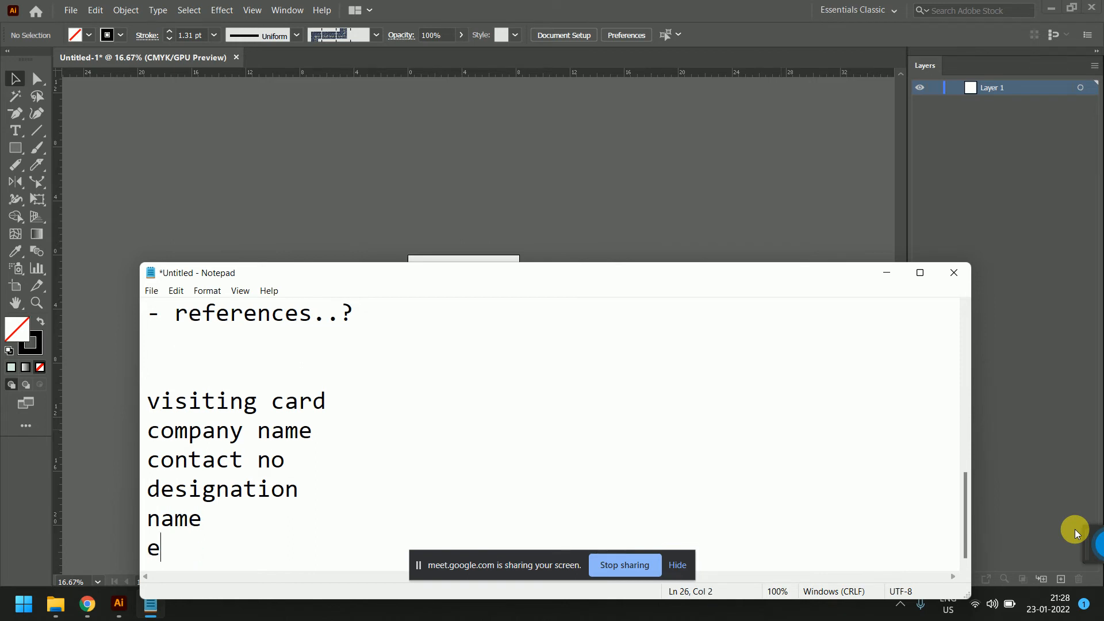
key(Return)
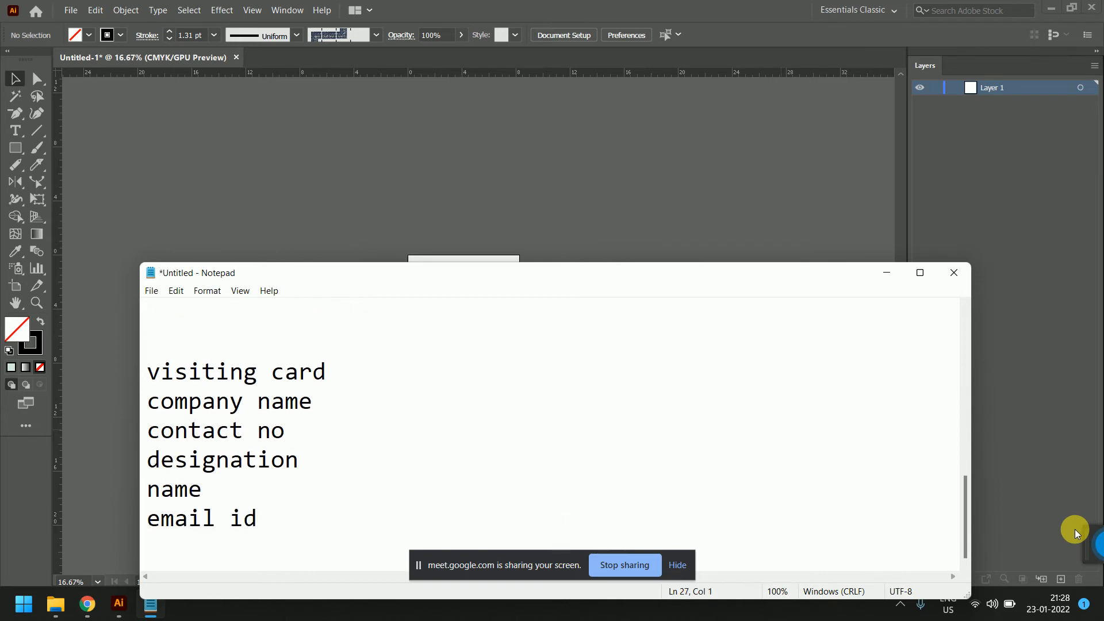
- Put a hyphen in front of the "visiting card" heading and return to the empty last line
key(Up)
key(Up)
key(Up)
key(Up)
key(Up)
key(Up)
text(-)
key(Down)
key(Down)
key(Down)
key(Down)
key(Down)
key(Down)
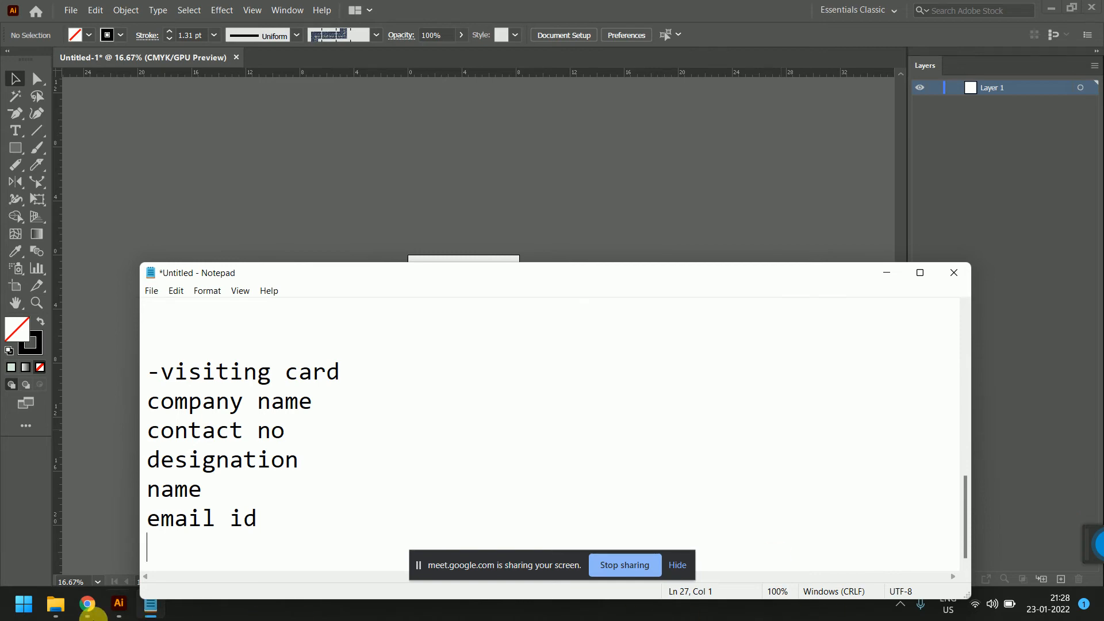
- Switch to Chrome, search Google for "visiting card" in a new tab, and show the image results
mouse_move(88, 604)
click(113, 540)
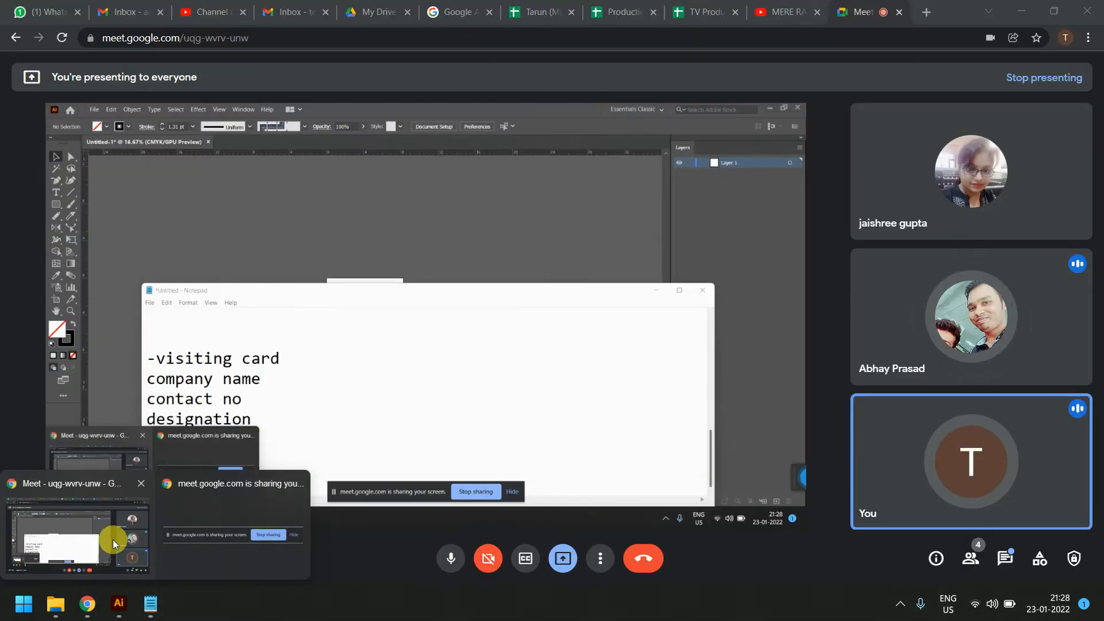
click(926, 13)
text(oge)
key(Return)
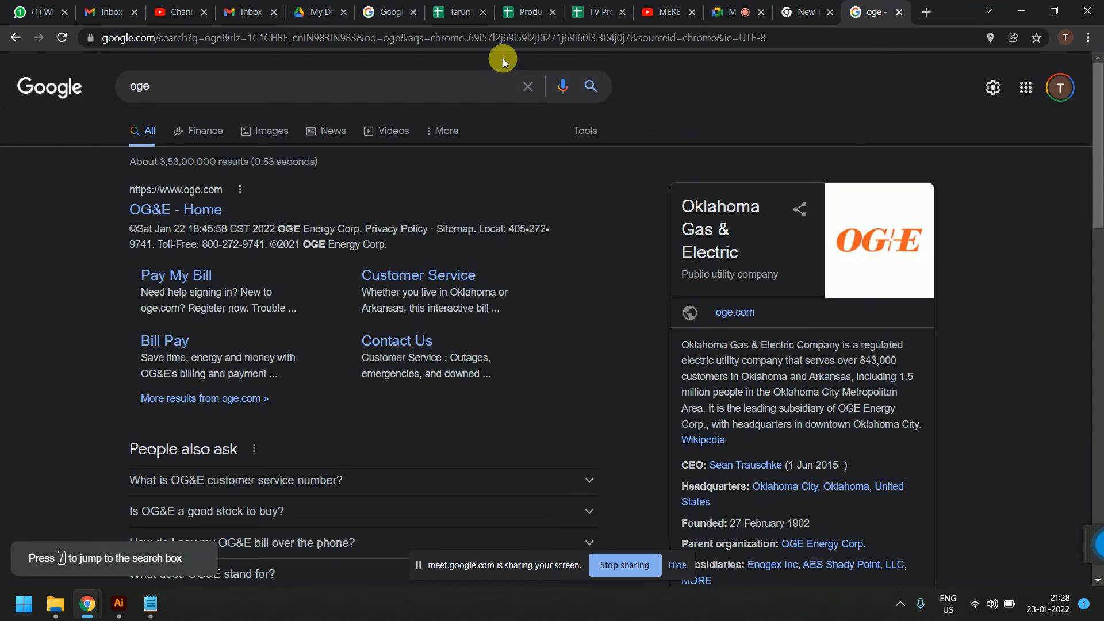
double_click(449, 86)
text(vi)
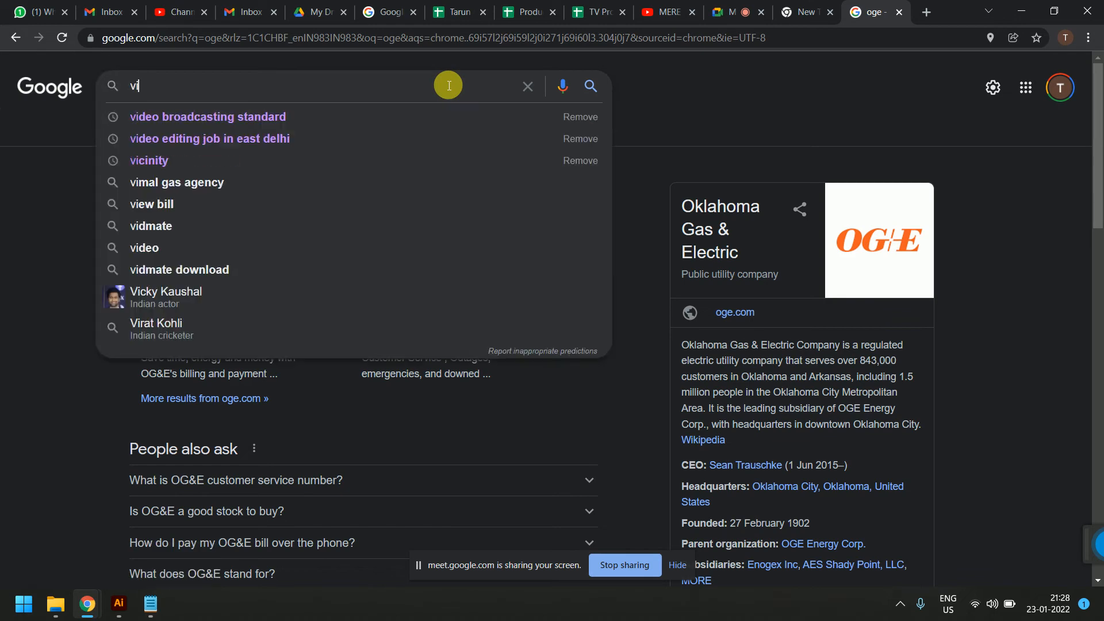
text(siting card)
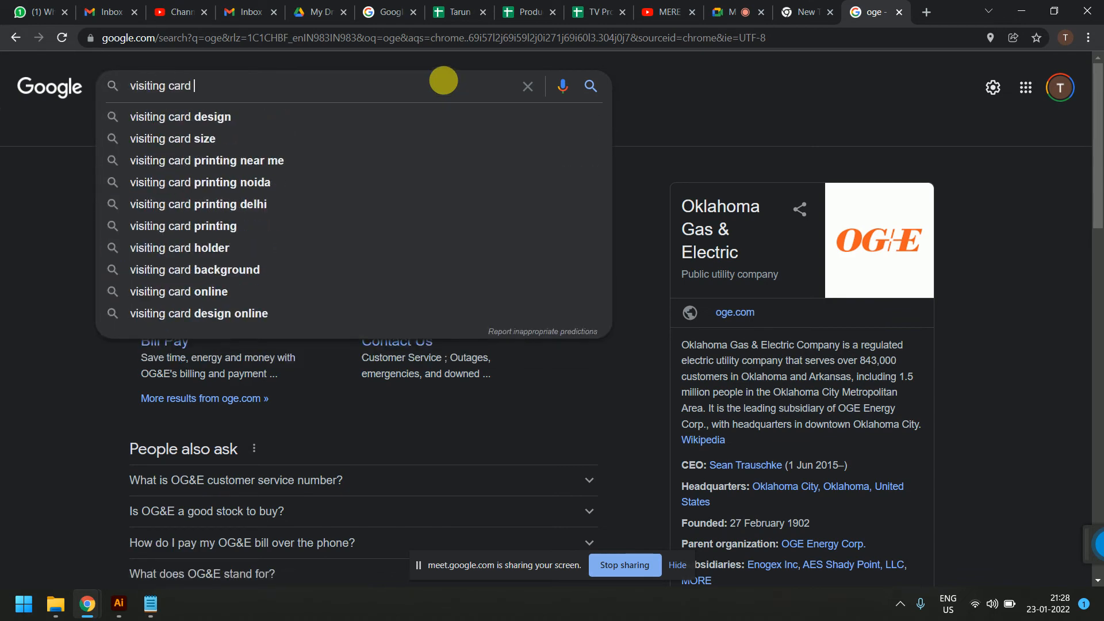
key(Return)
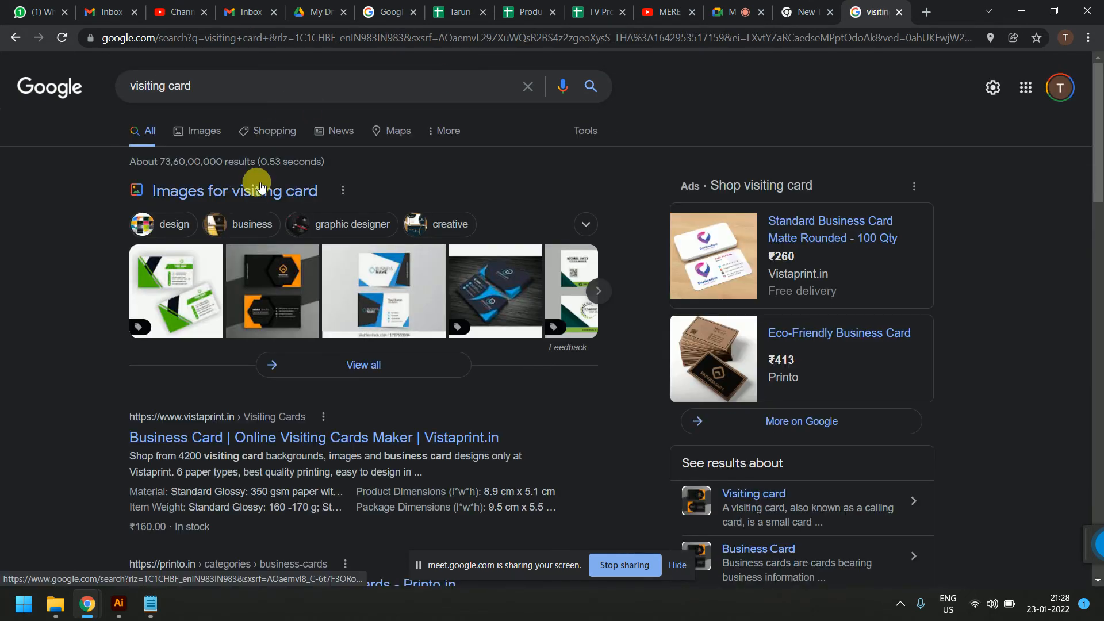
click(214, 139)
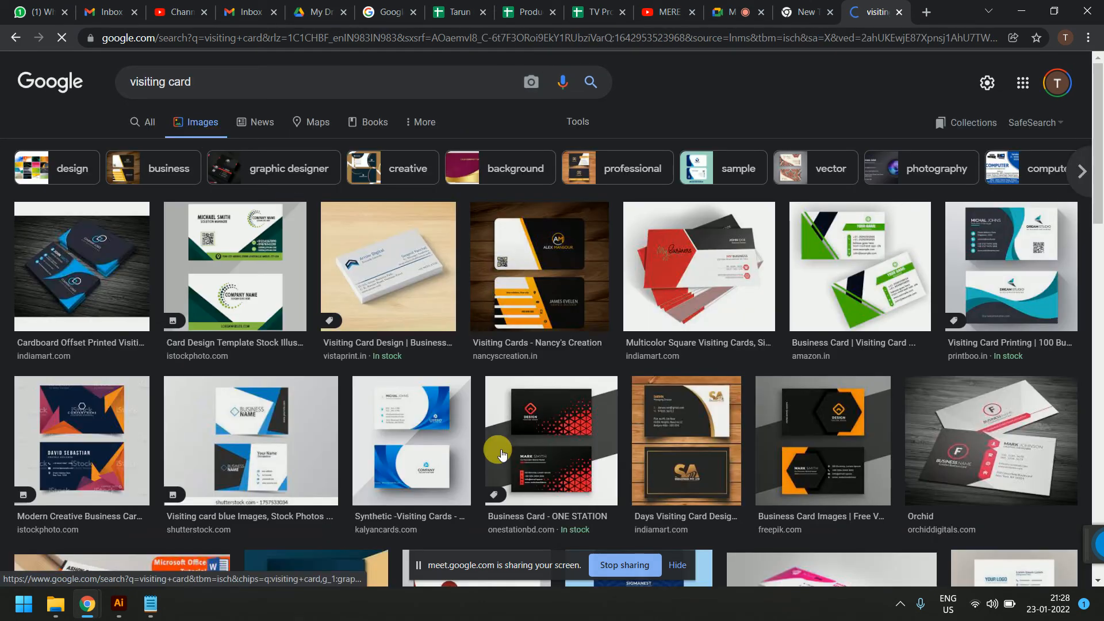
- Preview the green-and-white iStock card design template, and insert a "name" line below "contact no" in the Notepad list
click(188, 297)
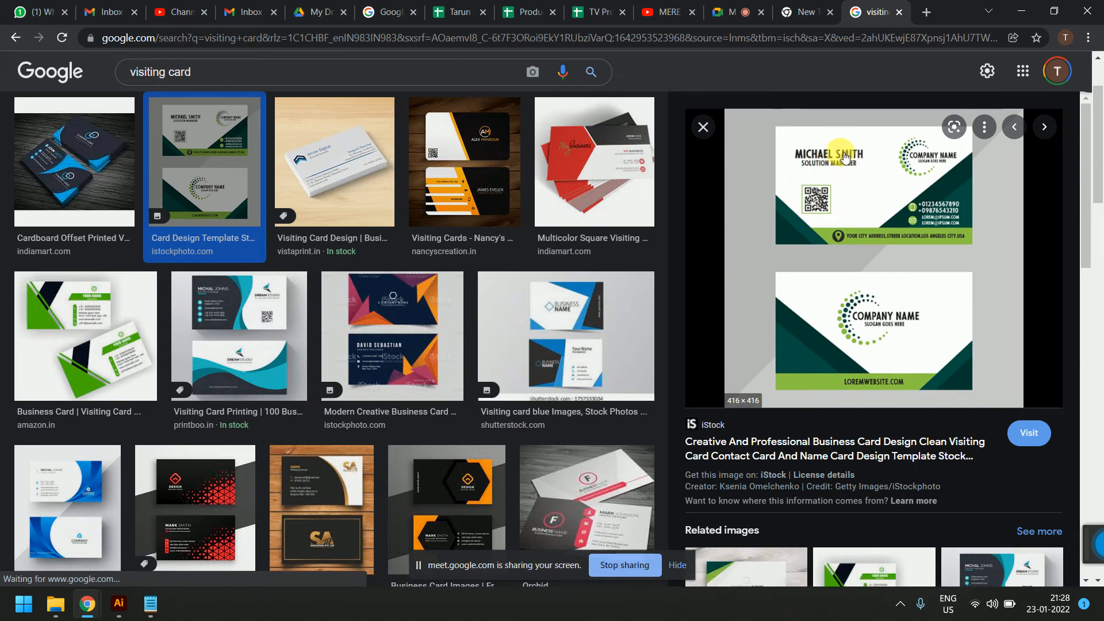
key(alt+Tab)
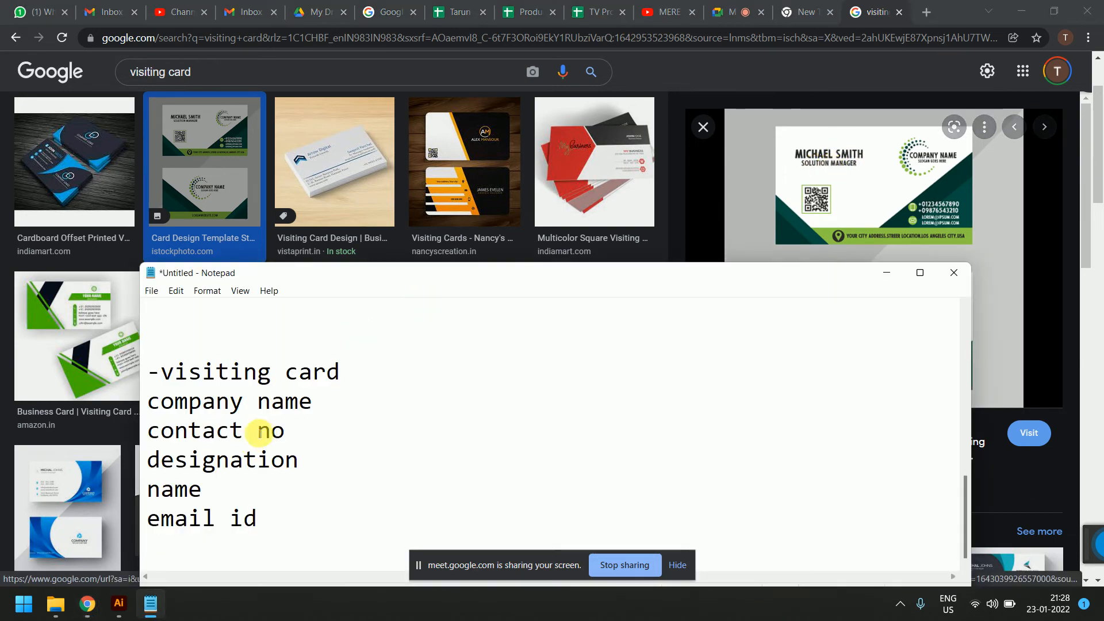
key(alt+Tab)
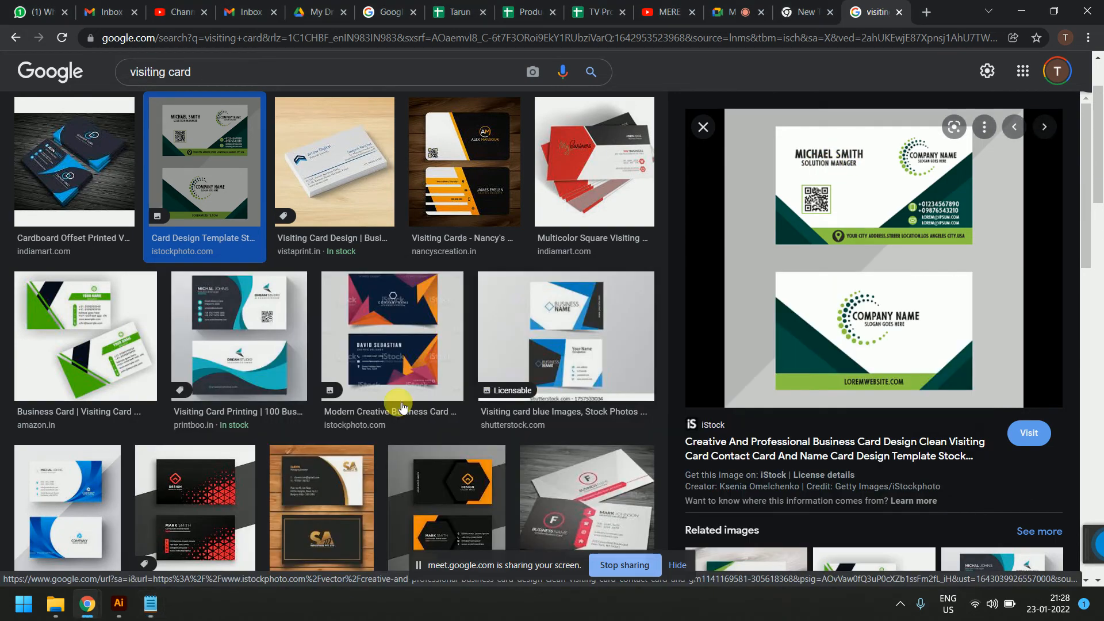
key(alt+Tab)
click(296, 431)
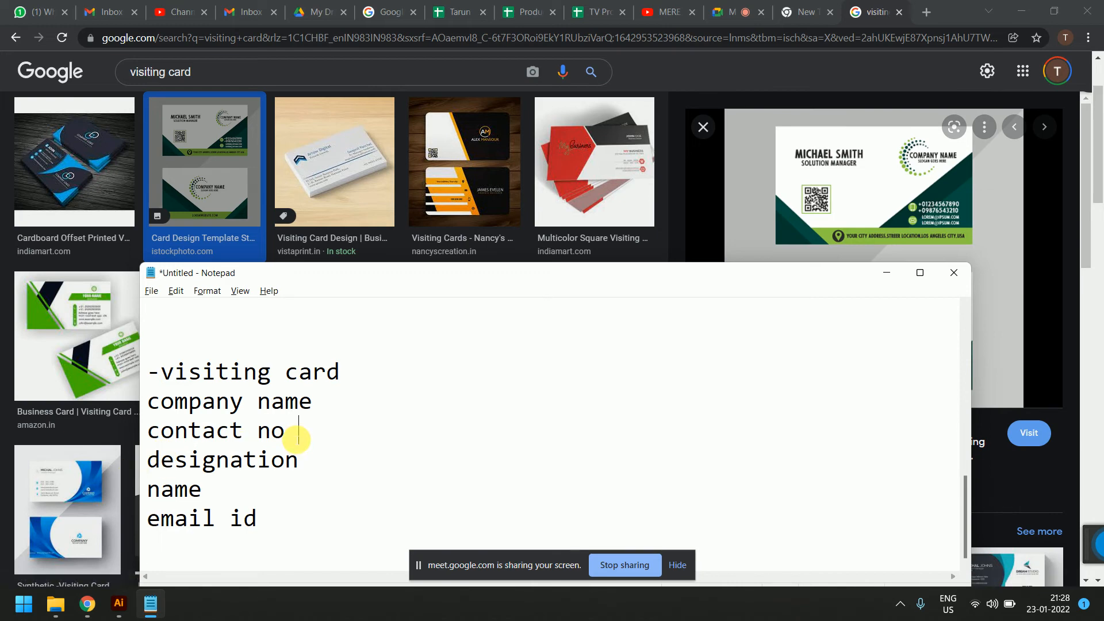
key(Return)
text(name)
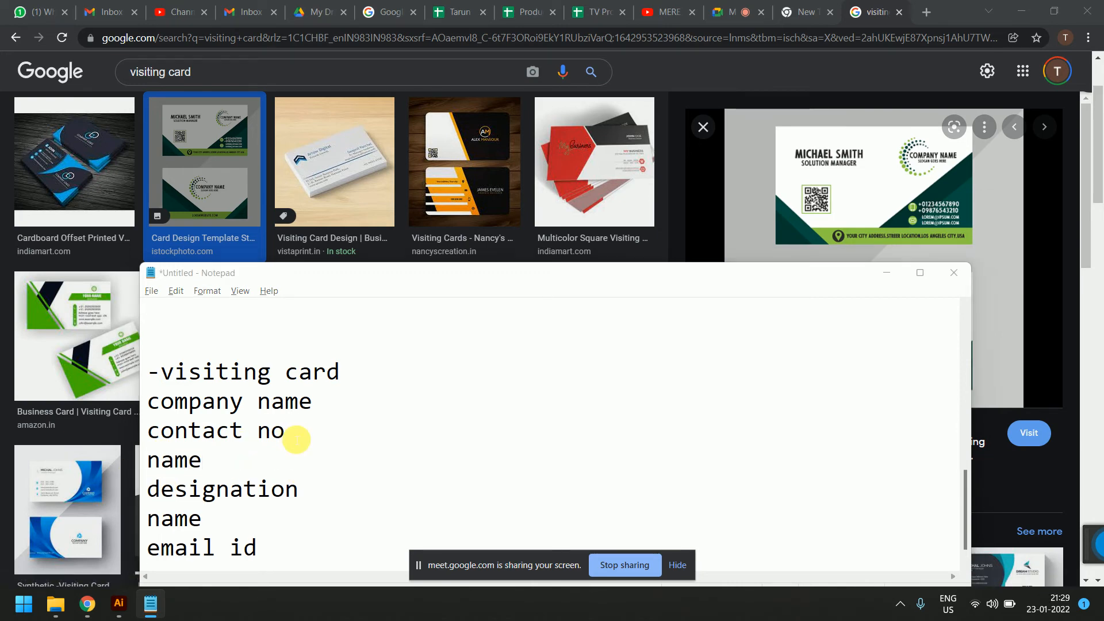
key(alt+Tab)
key(alt+Tab)
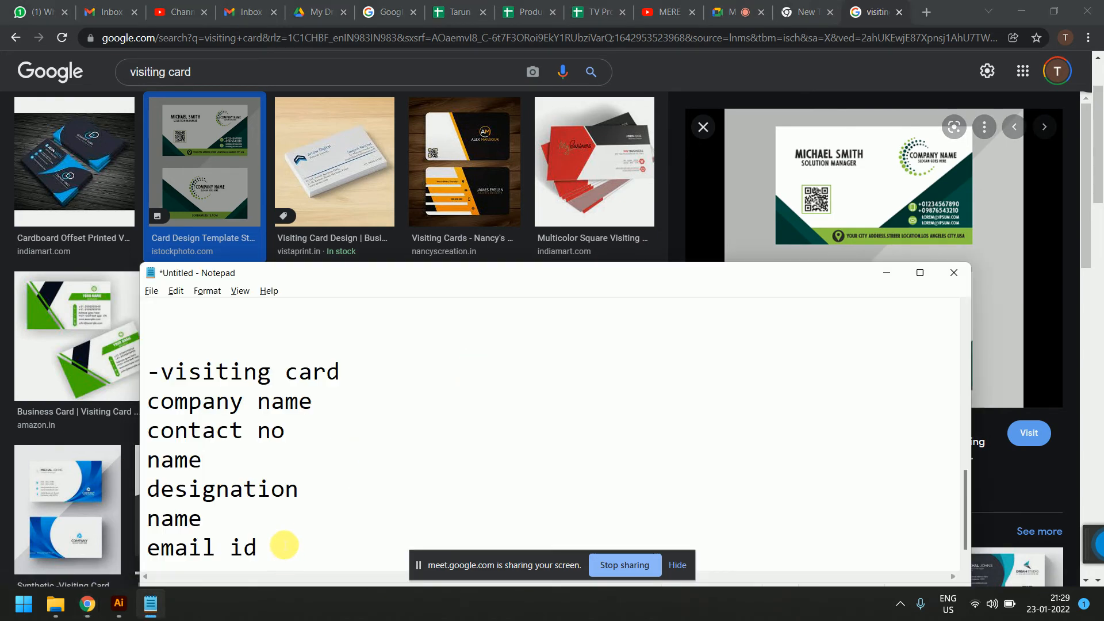
- Add "QR", "address" and "website" on separate lines below "email id"
click(283, 545)
key(Return)
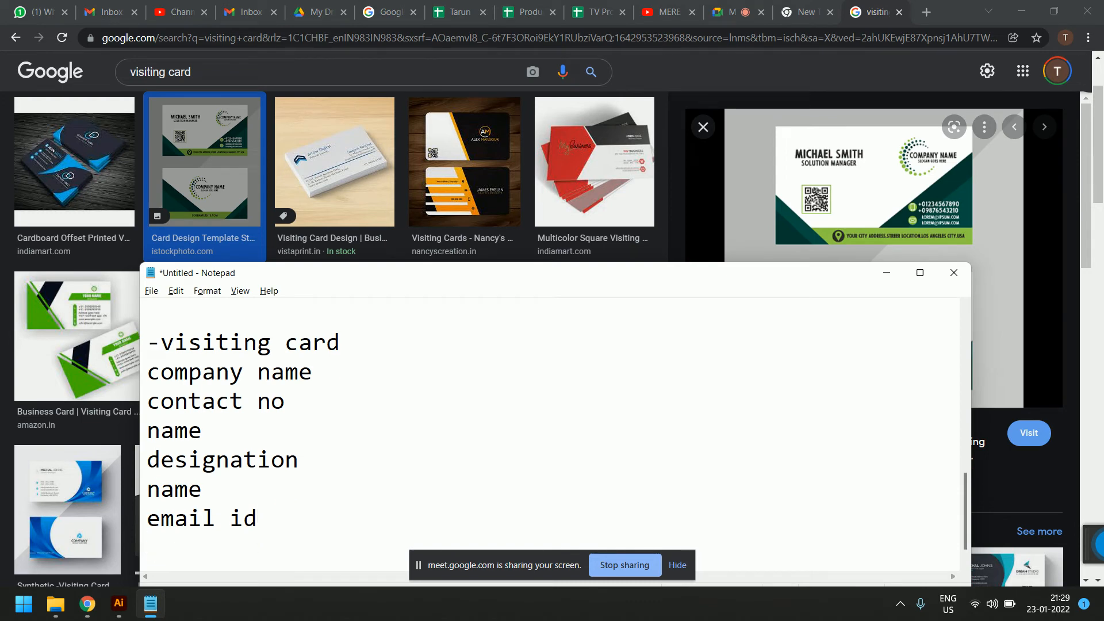
text(QR)
text(ad)
key(BackSpace)
key(BackSpace)
key(Return)
text(adr)
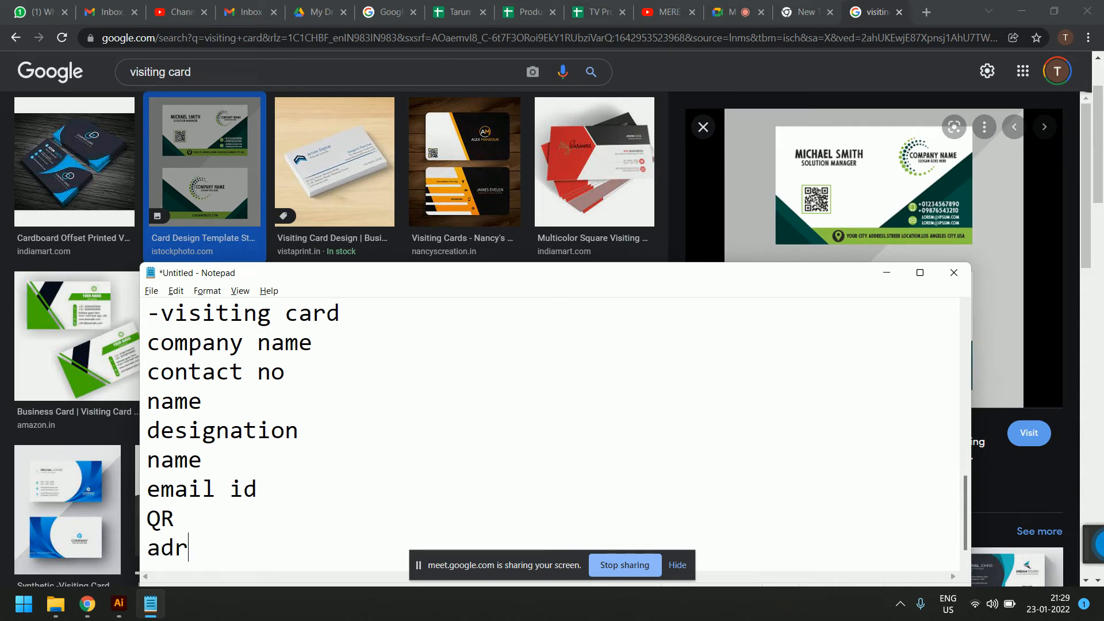
key(BackSpace)
text(dress)
key(Return)
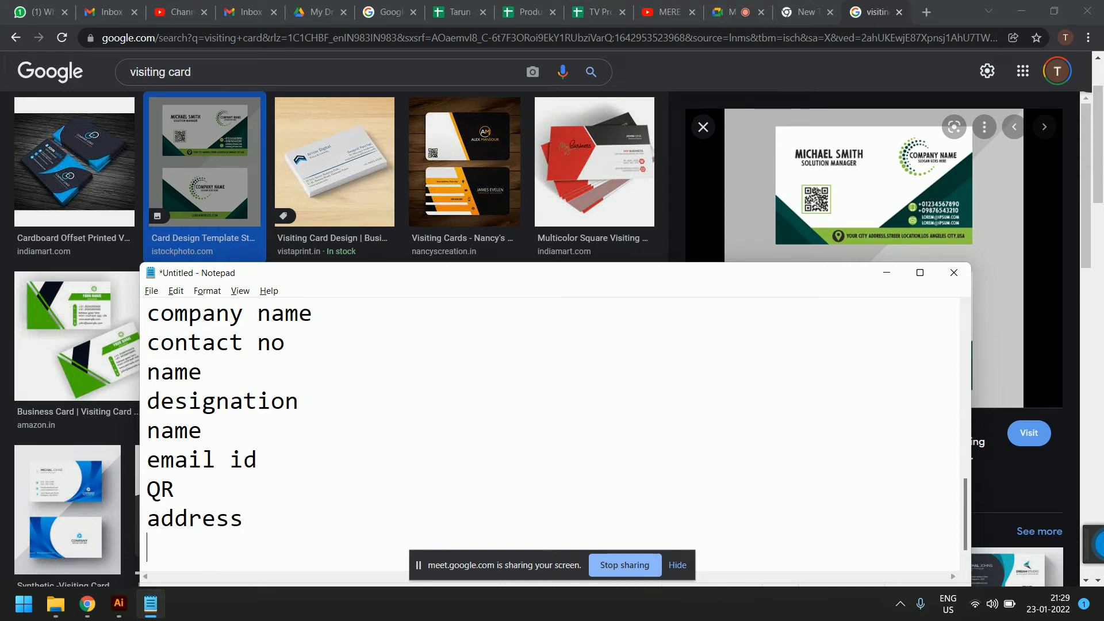
text(website)
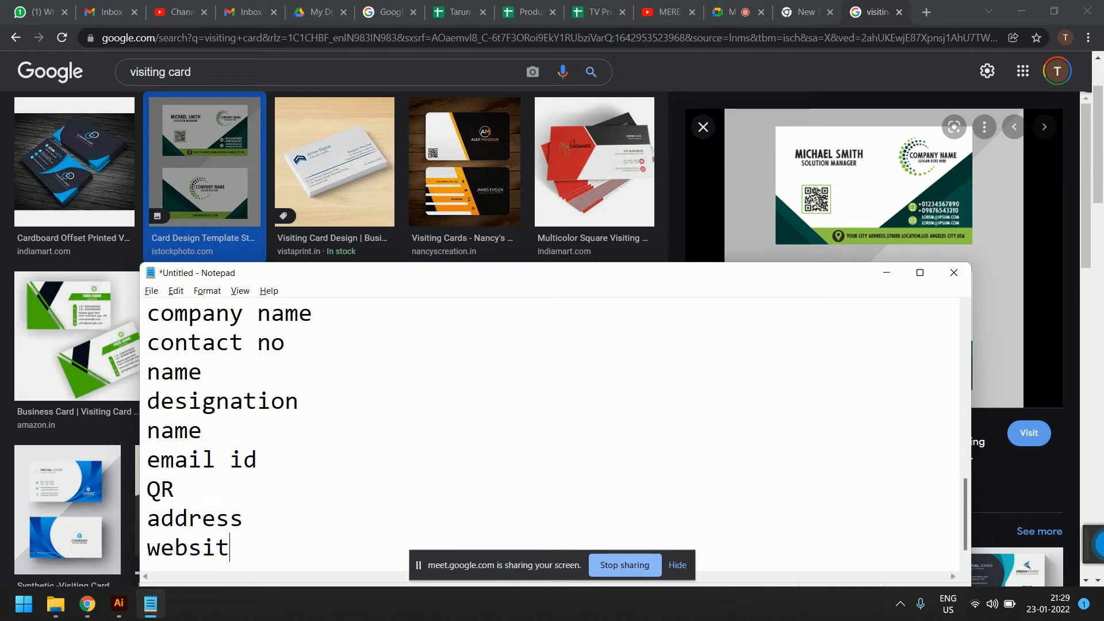
key(Return)
- Check the reference card in Chrome and add "production" and "logo" on separate lines below "website" in Notepad
key(alt+Tab)
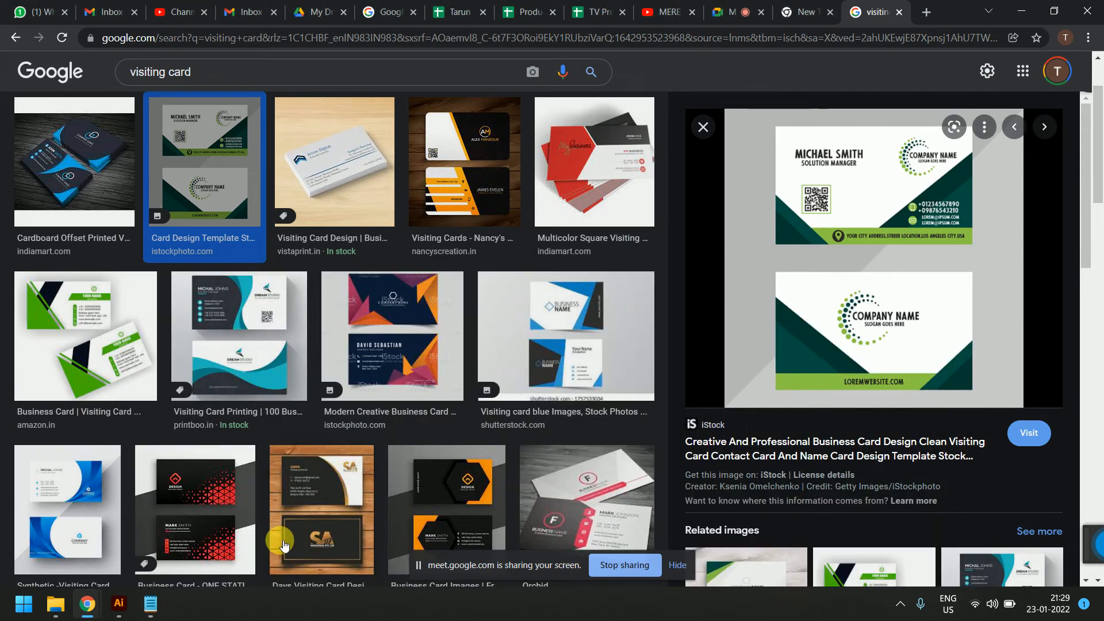
key(alt+Tab)
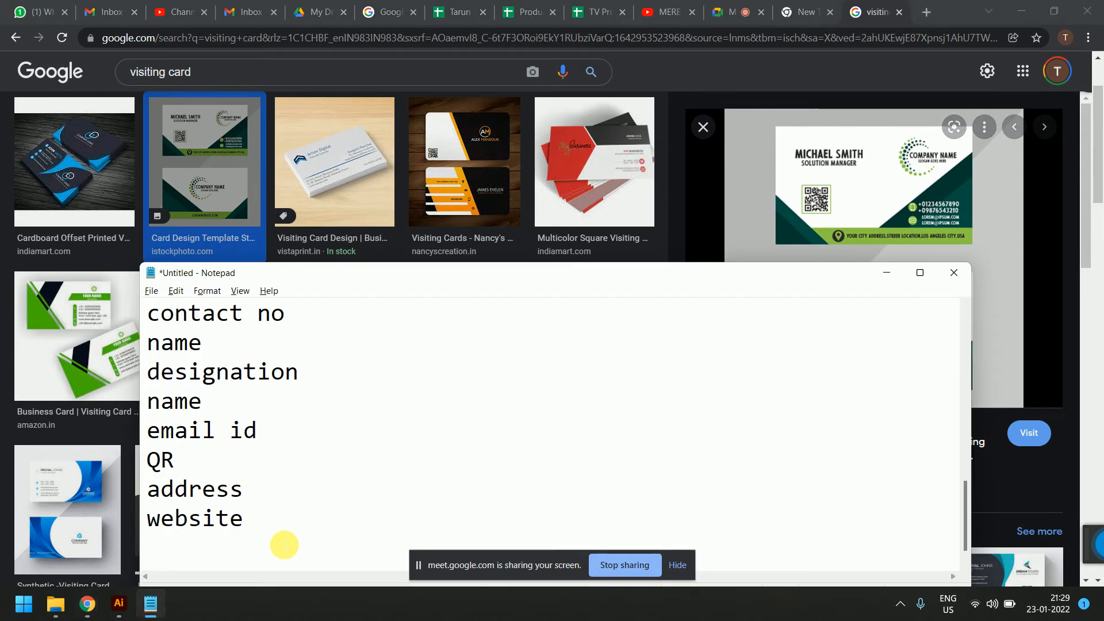
text(production)
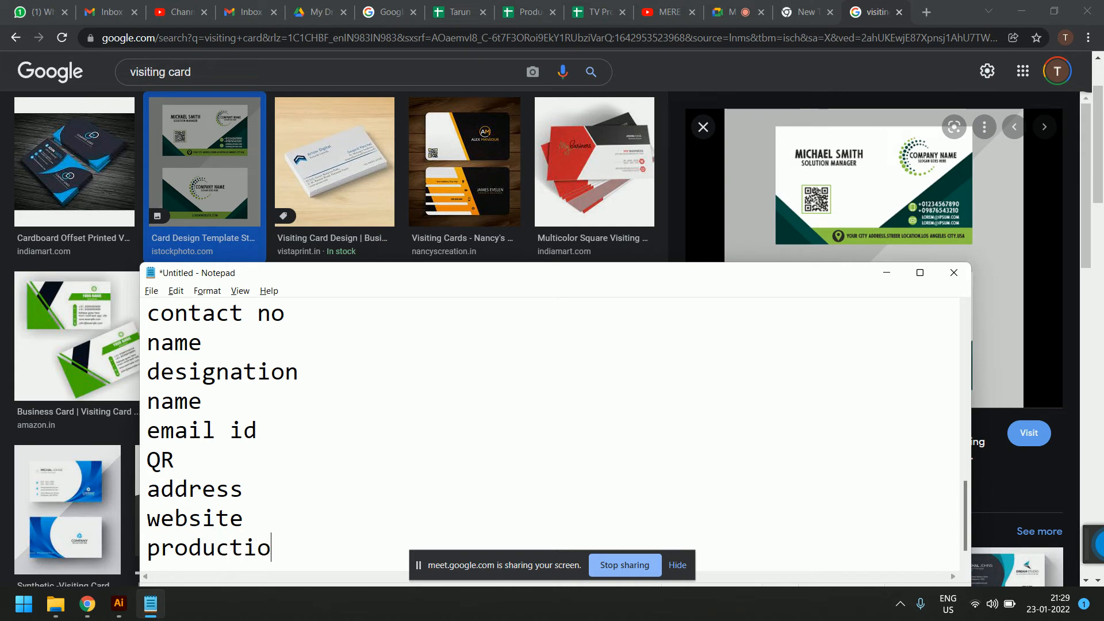
key(Return)
text(logo)
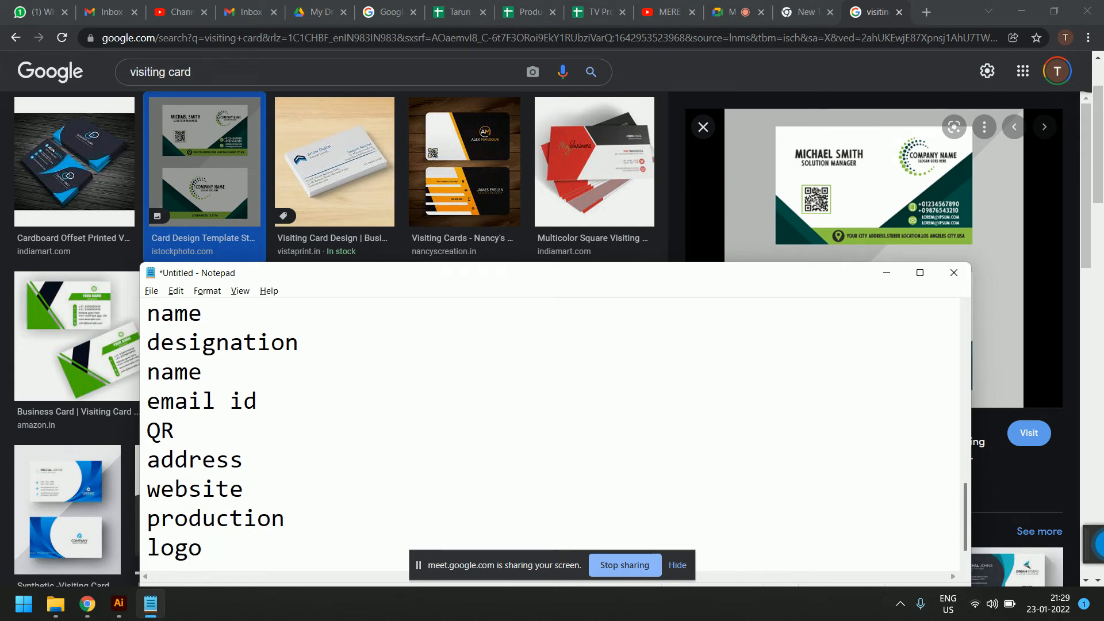
key(Return)
- Switch to Illustrator and create a new portrait A4 document, 210 x 297 mm, in CMYK colour
key(alt+Tab)
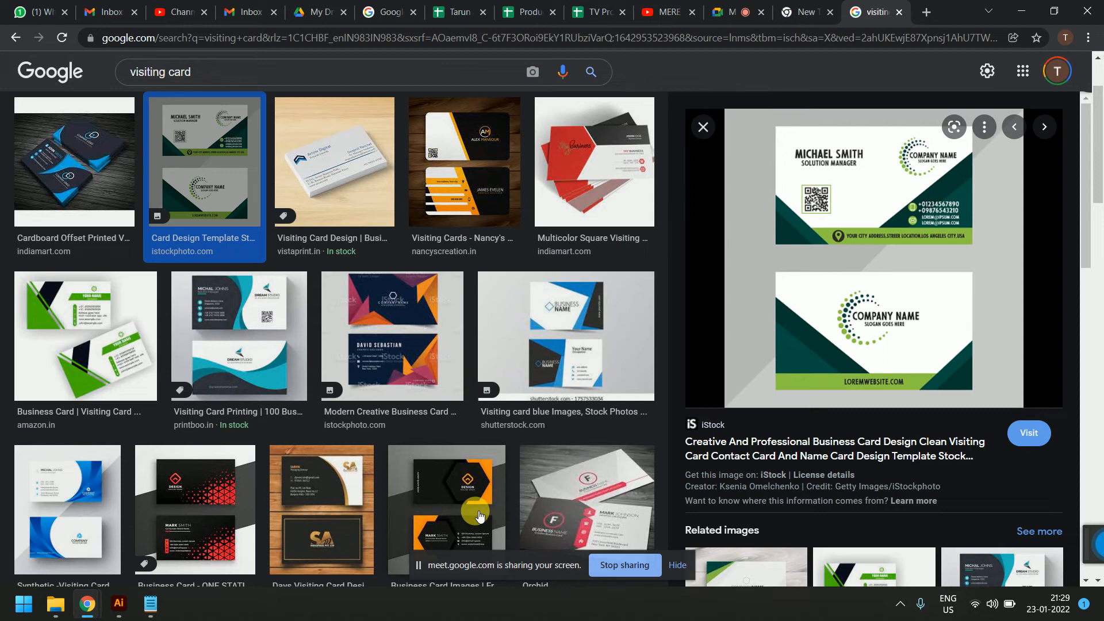
key(alt+Tab)
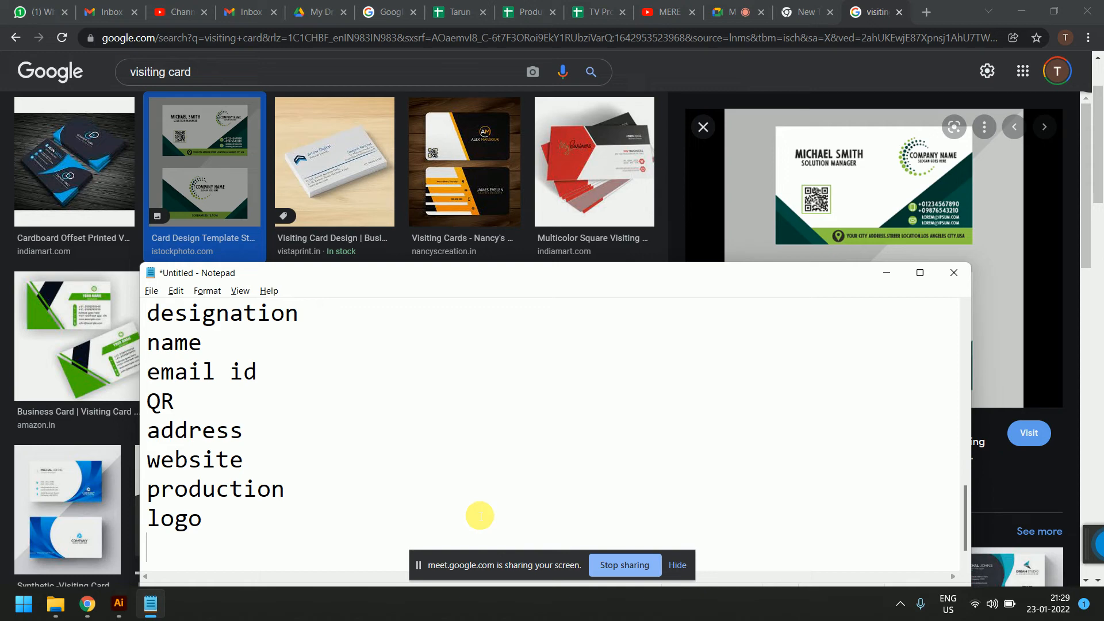
key(alt+Tab)
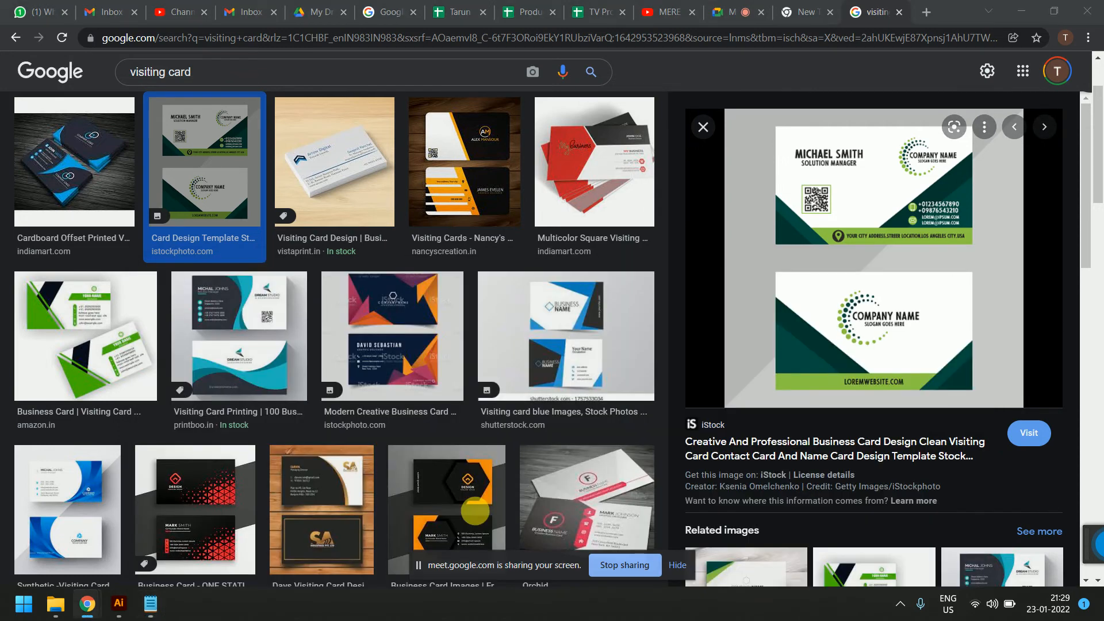
key(alt+Tab)
key(Tab)
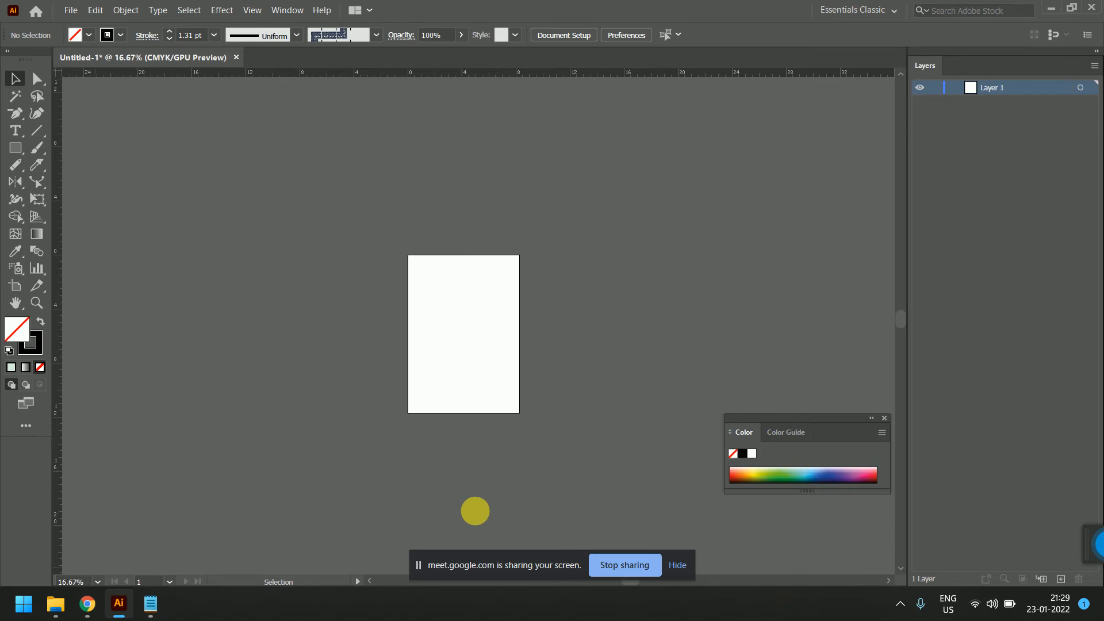
key(ctrl+n)
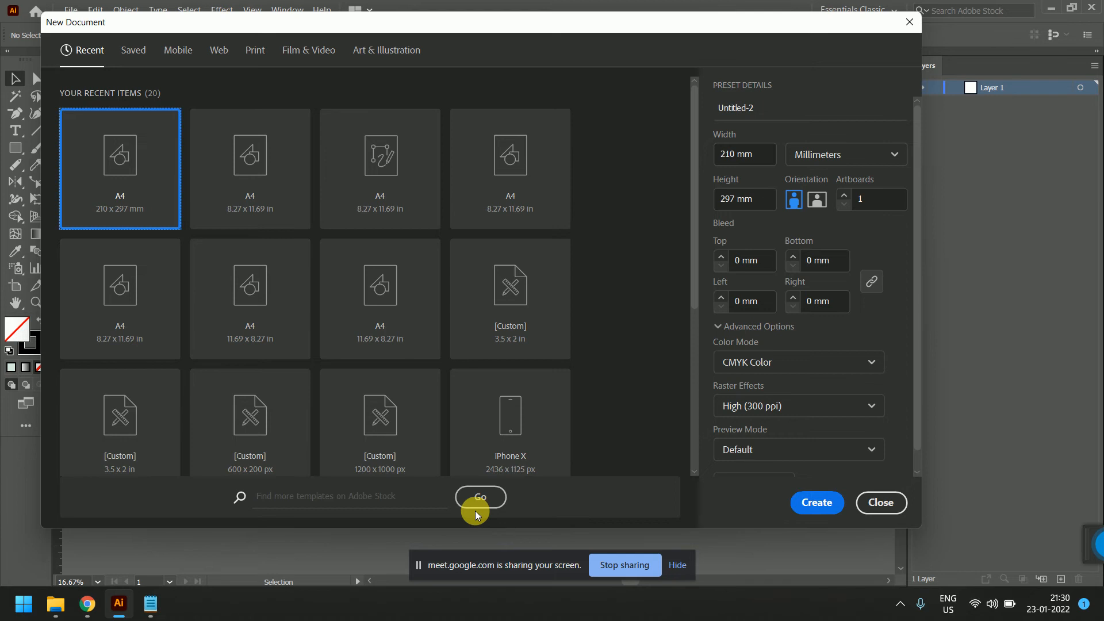
key(Return)
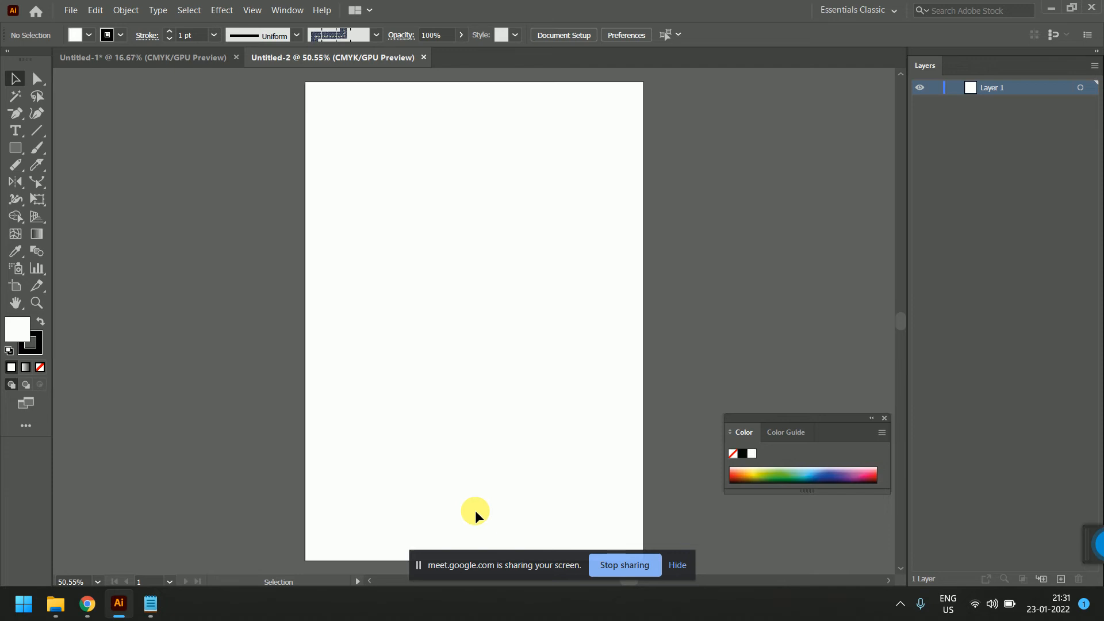
- Create another new document in inches, 3.5 in wide and 2 in high
key(ctrl+n)
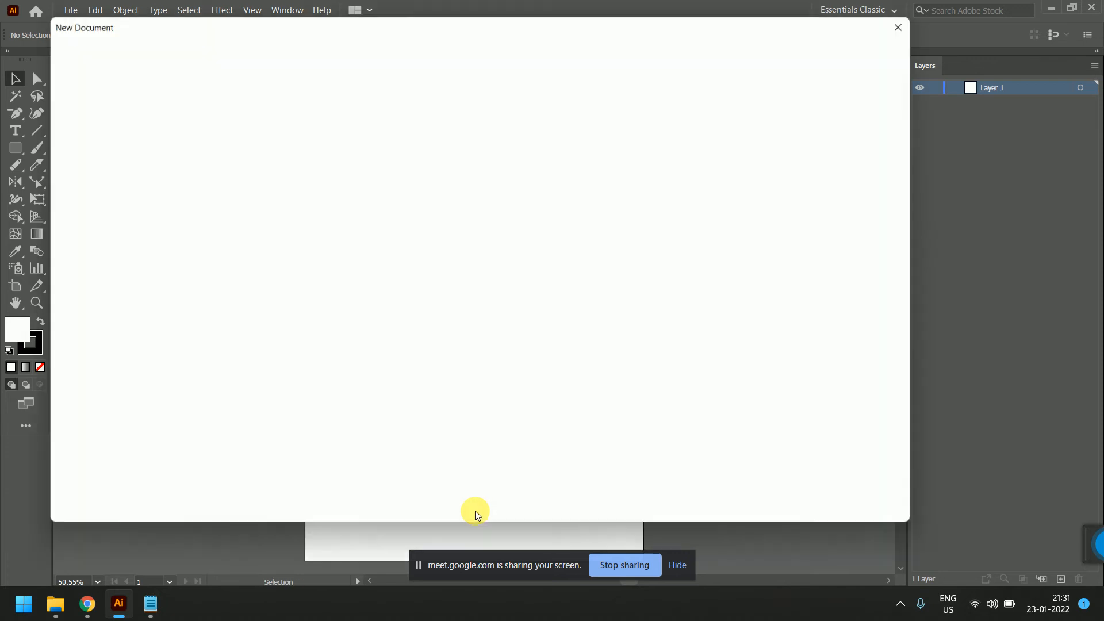
click(812, 155)
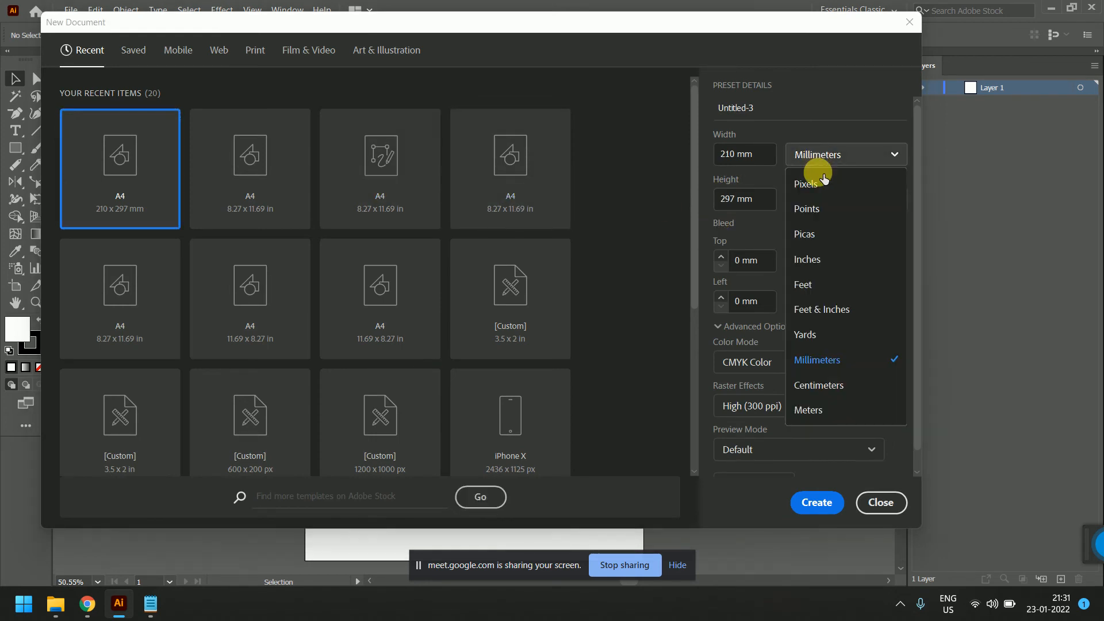
click(837, 259)
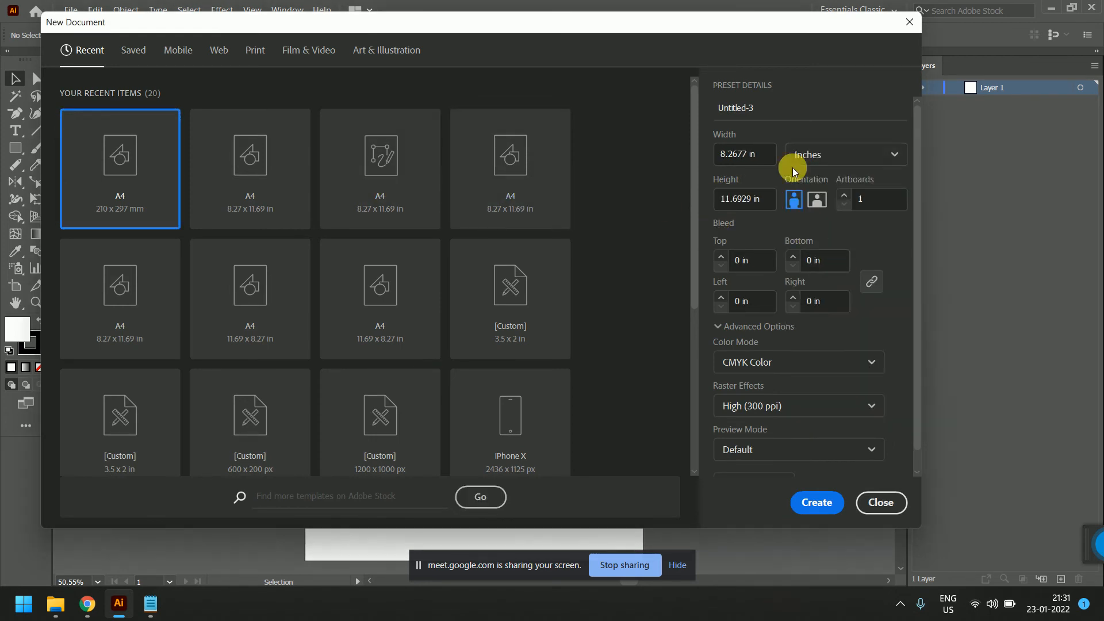
click(773, 157)
text(3.5)
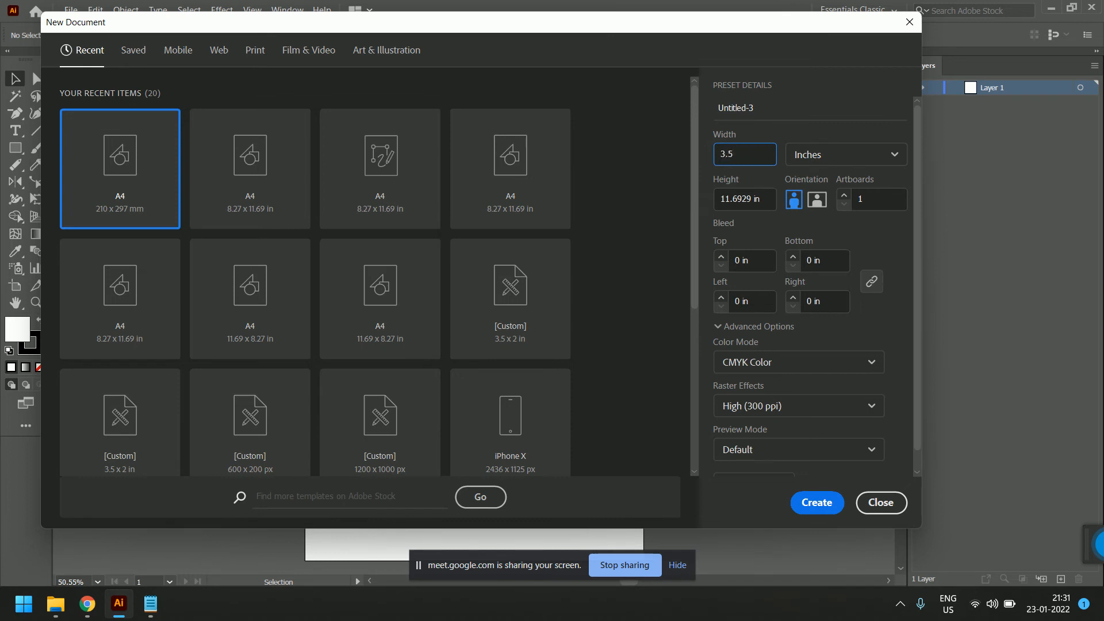
key(Tab)
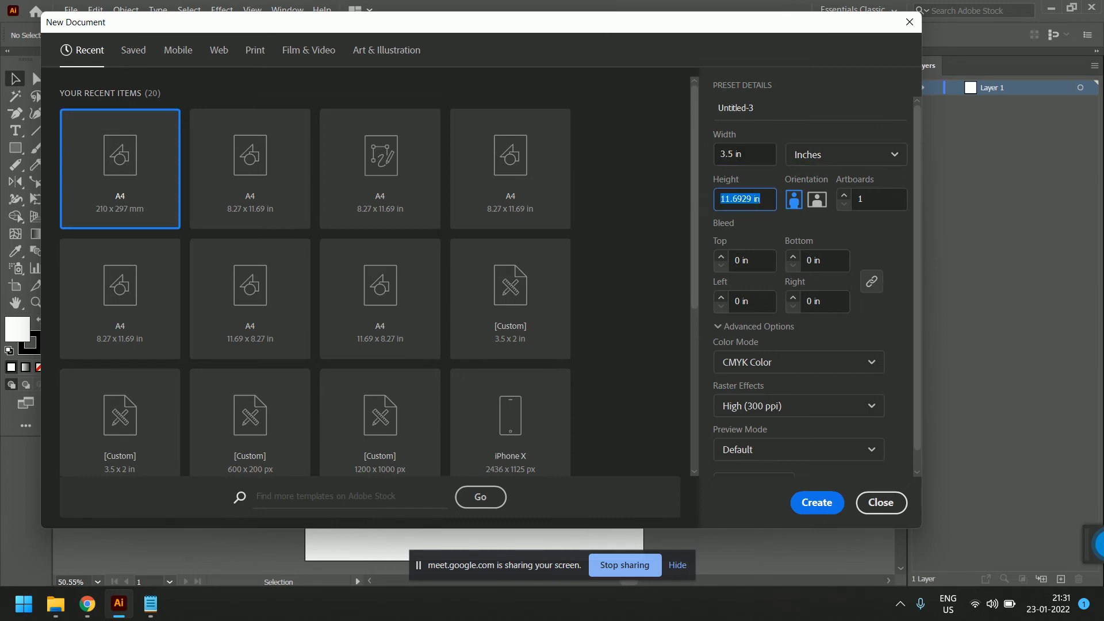
text(2)
key(Return)
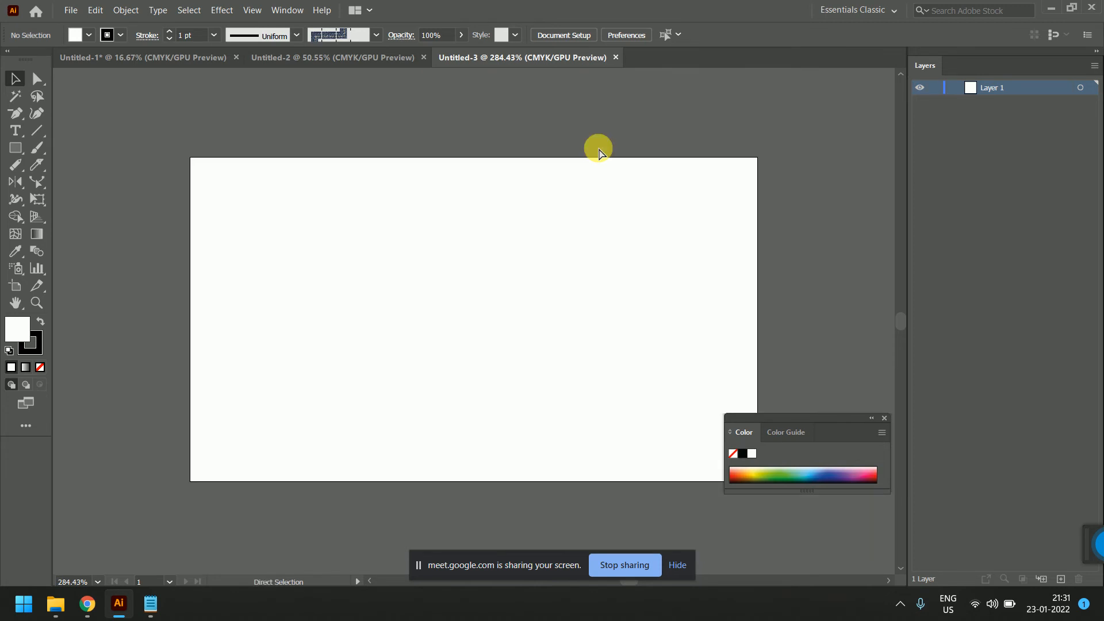
key(ctrl+minus)
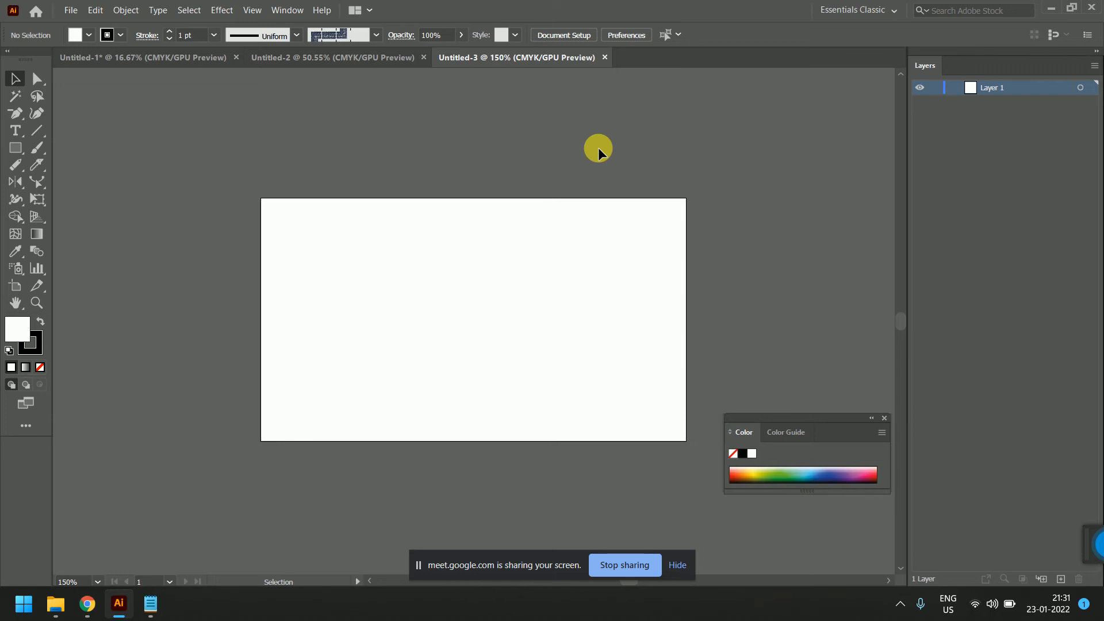
- Create a new 3.5 x 2 in document with 2 artboards
key(ctrl+n)
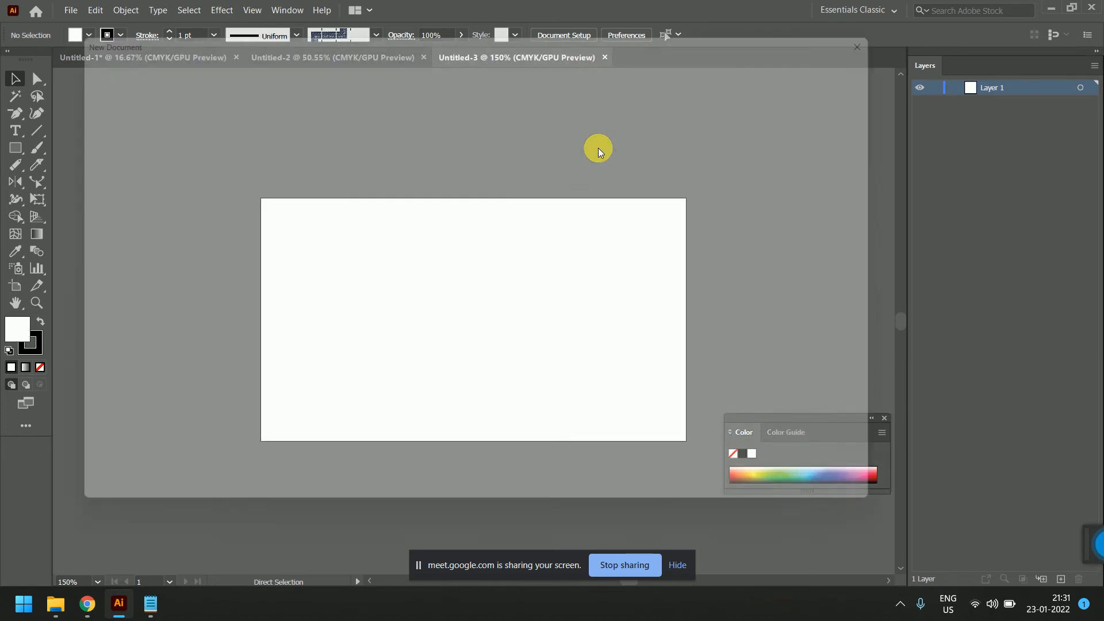
click(871, 199)
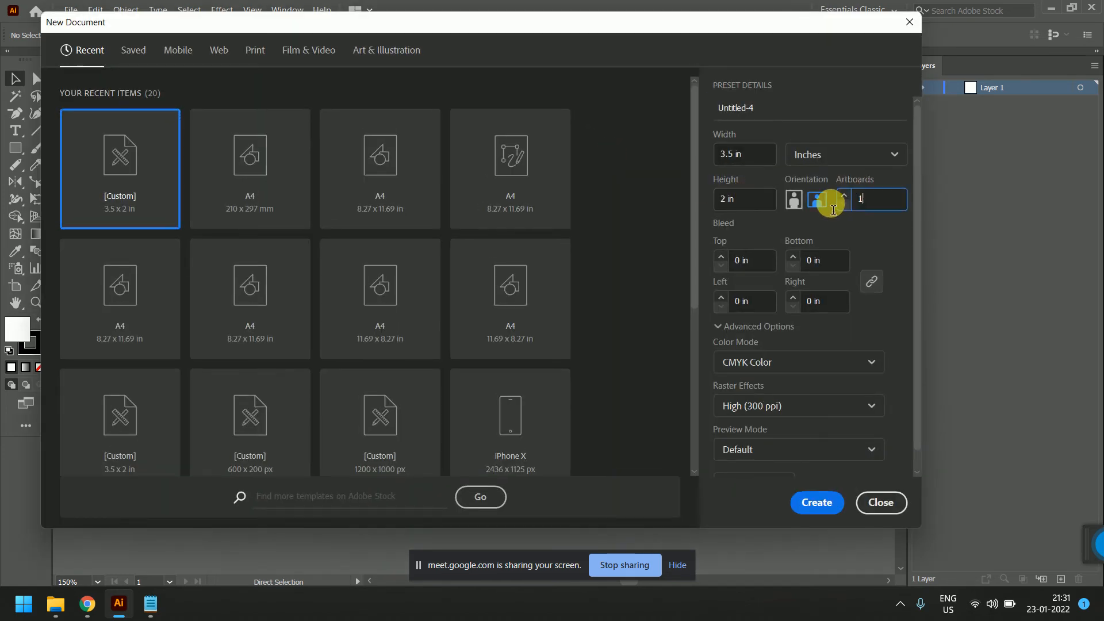
text(2)
key(Return)
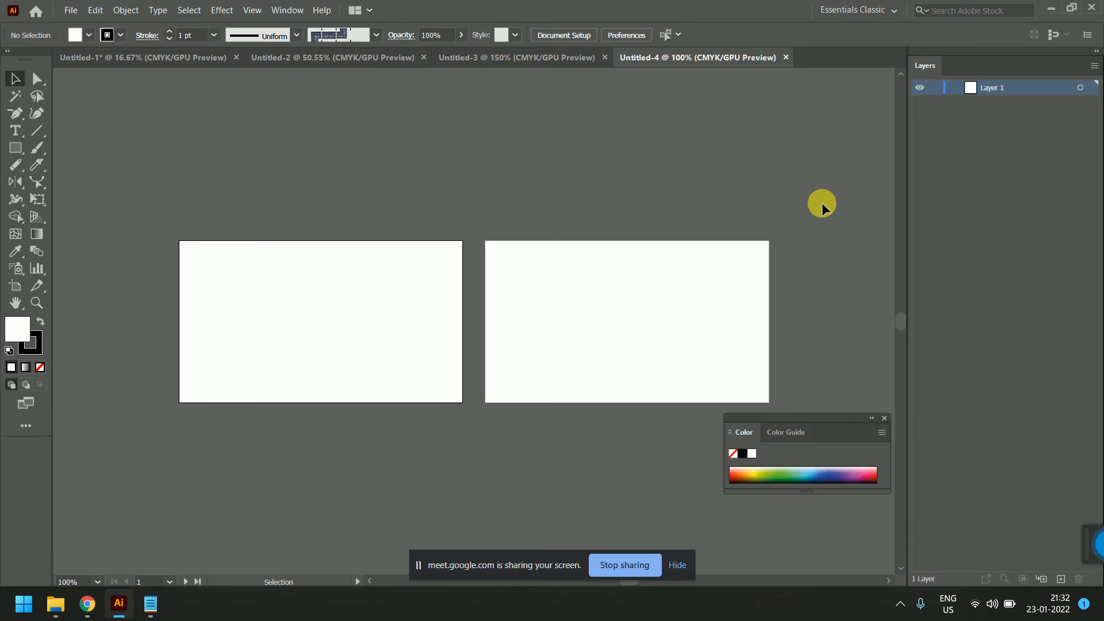
- Switch to Notepad and move its window higher over the artboards
key(alt+Tab)
key(alt+Tab)
key(alt+Tab)
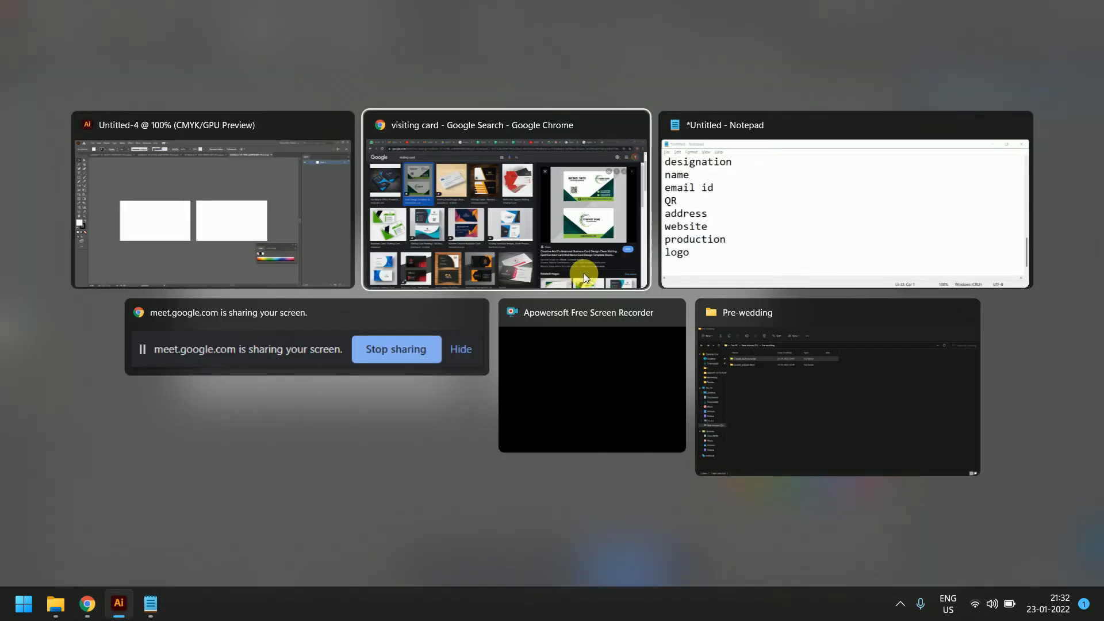
key(alt+Tab)
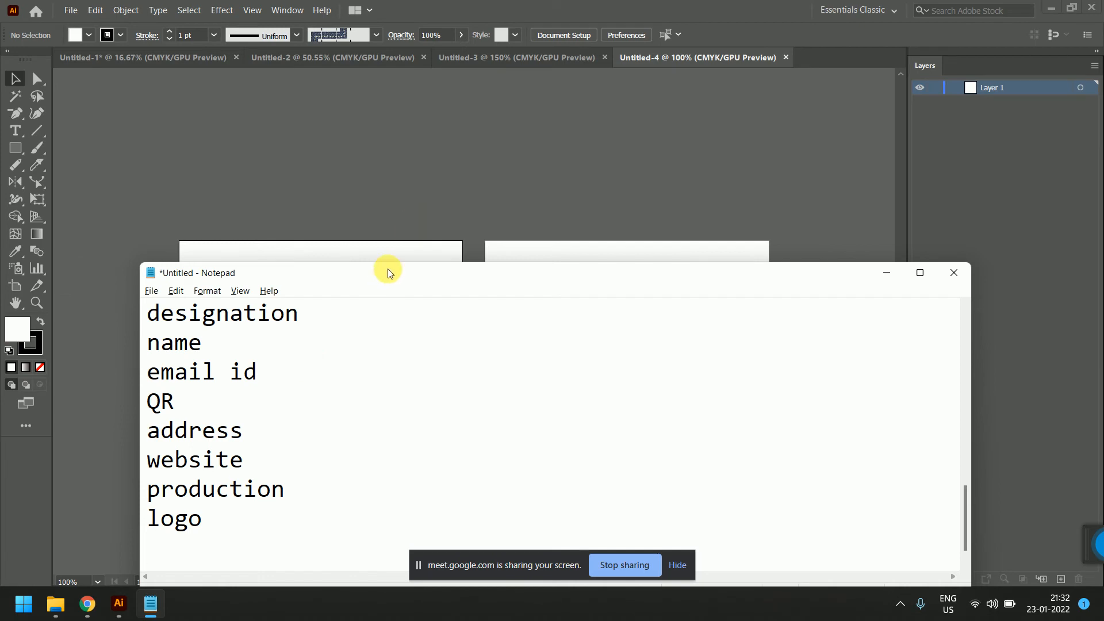
drag(388, 268, 418, 120)
- Select the whole visiting card list, from the "-visiting card" heading through the "logo" line
scroll(400, 184, up, 3)
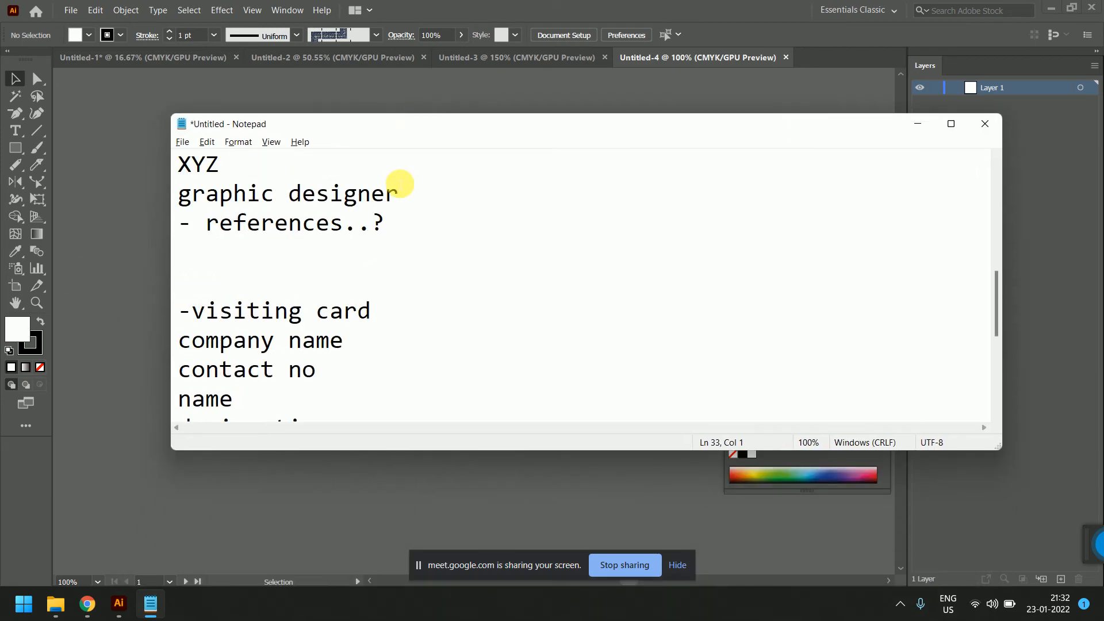
drag(400, 184, 242, 282)
click(241, 281)
key(Down)
key(shift+Down)
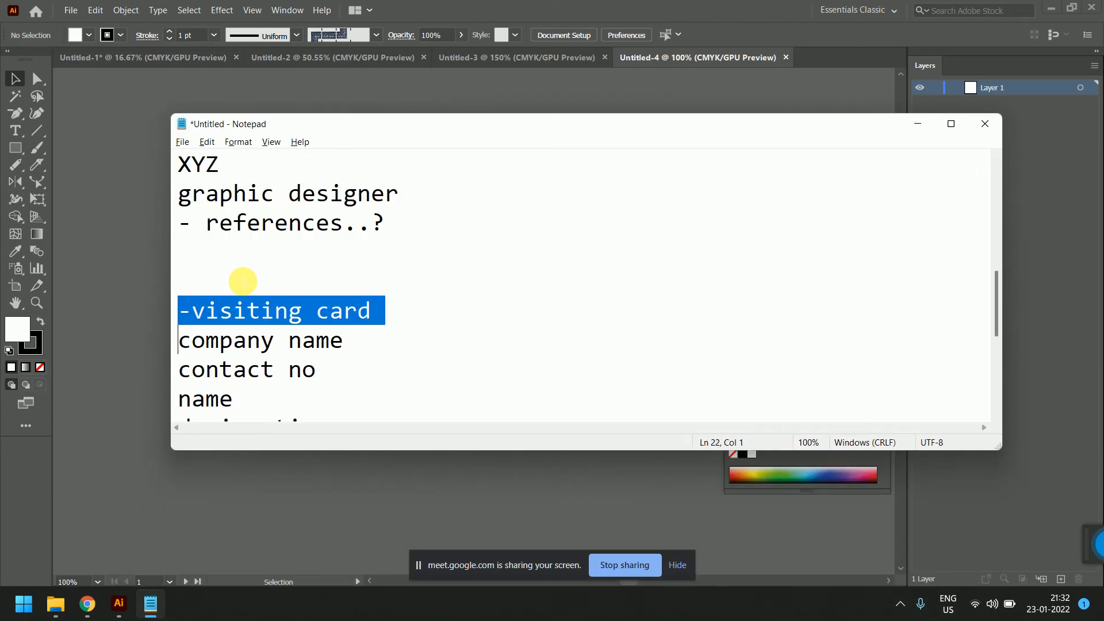
key(shift+Down)
key(shift+Down)
key(shift+Down)
key(shift+Down)
key(shift+Down)
key(shift+Down)
key(shift+Down)
key(shift+Down)
key(shift+Down)
key(shift+Down)
key(shift+Down)
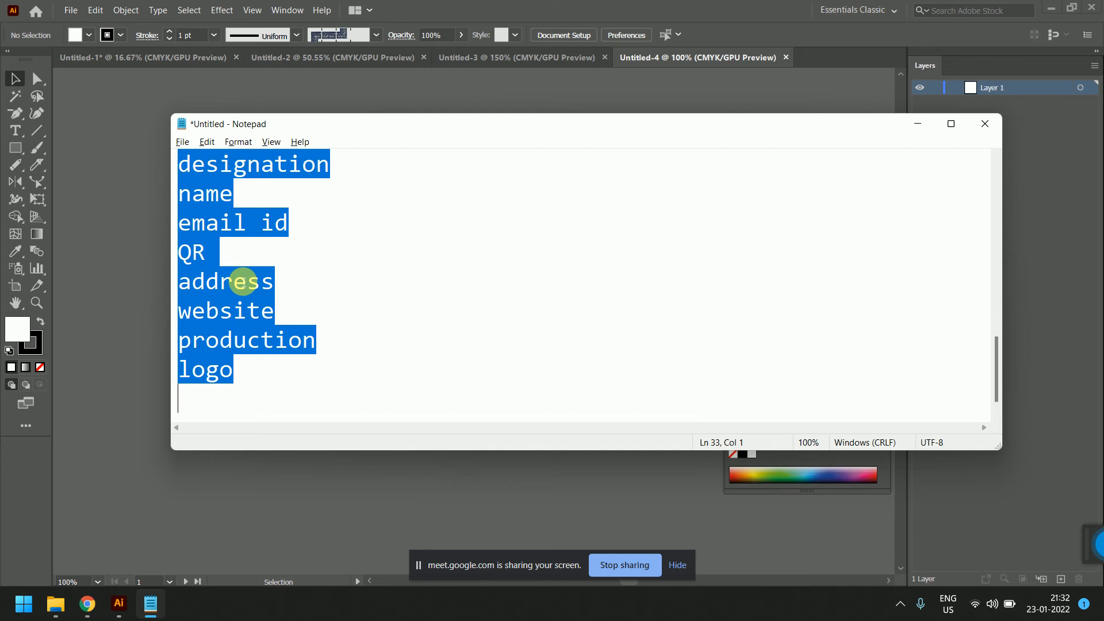
- Change the "production" line of the visiting card list to "product"
click(378, 340)
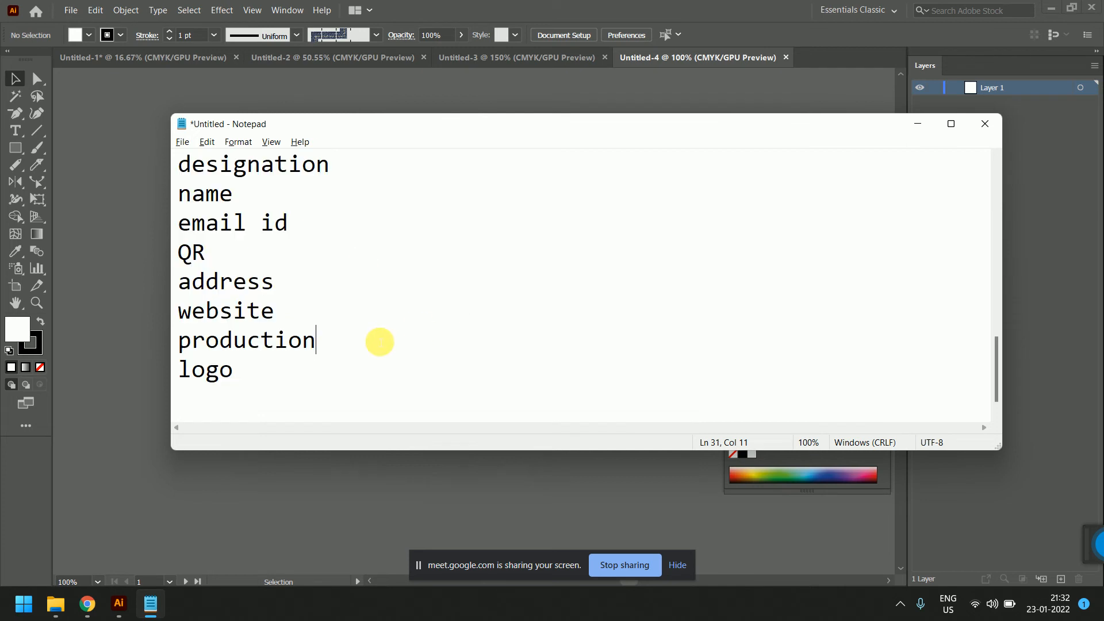
key(BackSpace)
key(BackSpace)
key(BackSpace)
key(BackSpace)
text(t)
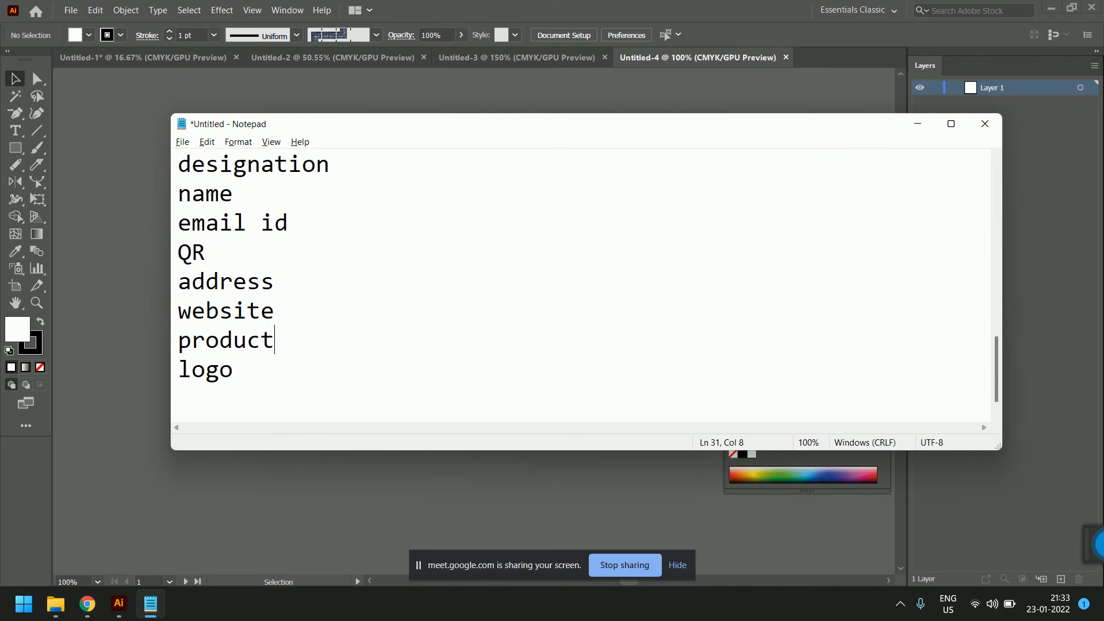
key(alt+Tab)
click(1090, 529)
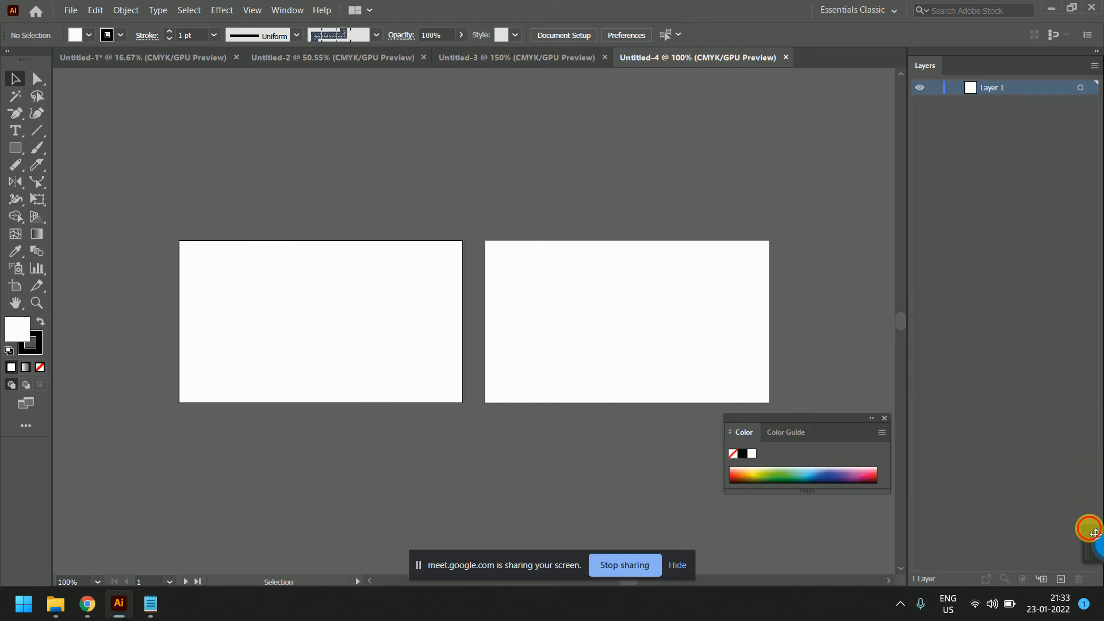
click(959, 512)
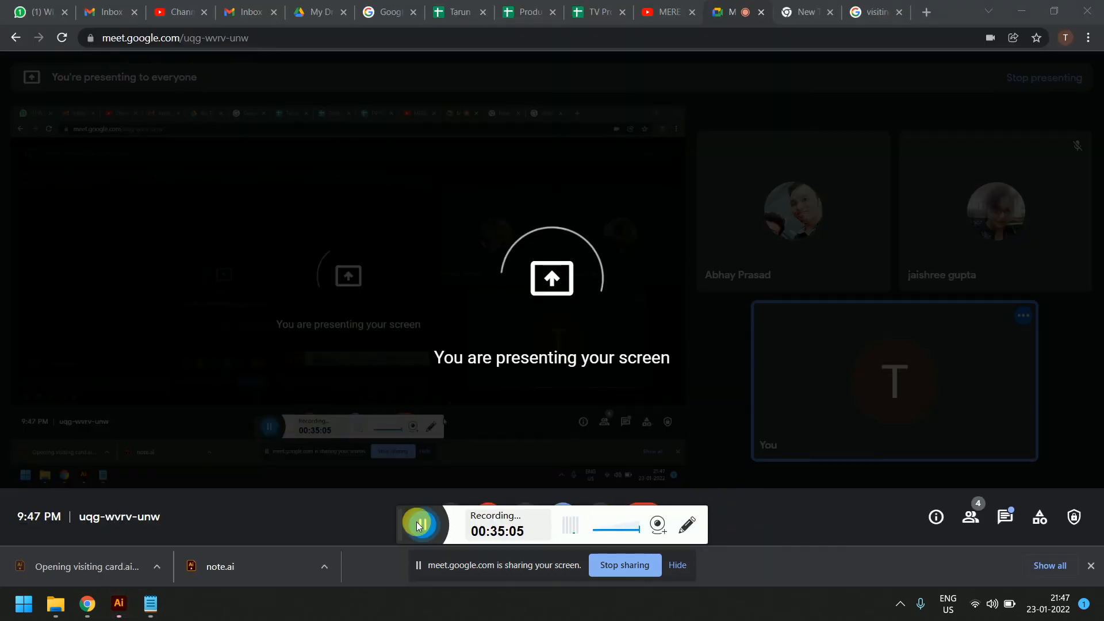
drag(402, 527, 1096, 524)
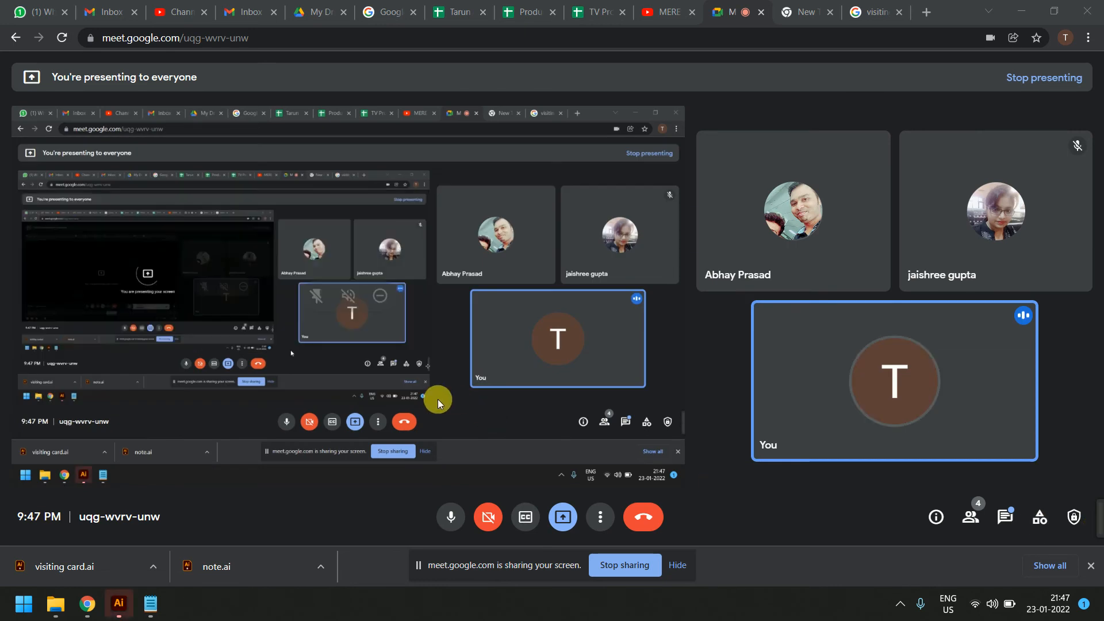
- Switch to Illustrator and examine the text and QR code on both artboards of visiting card.ai
click(119, 604)
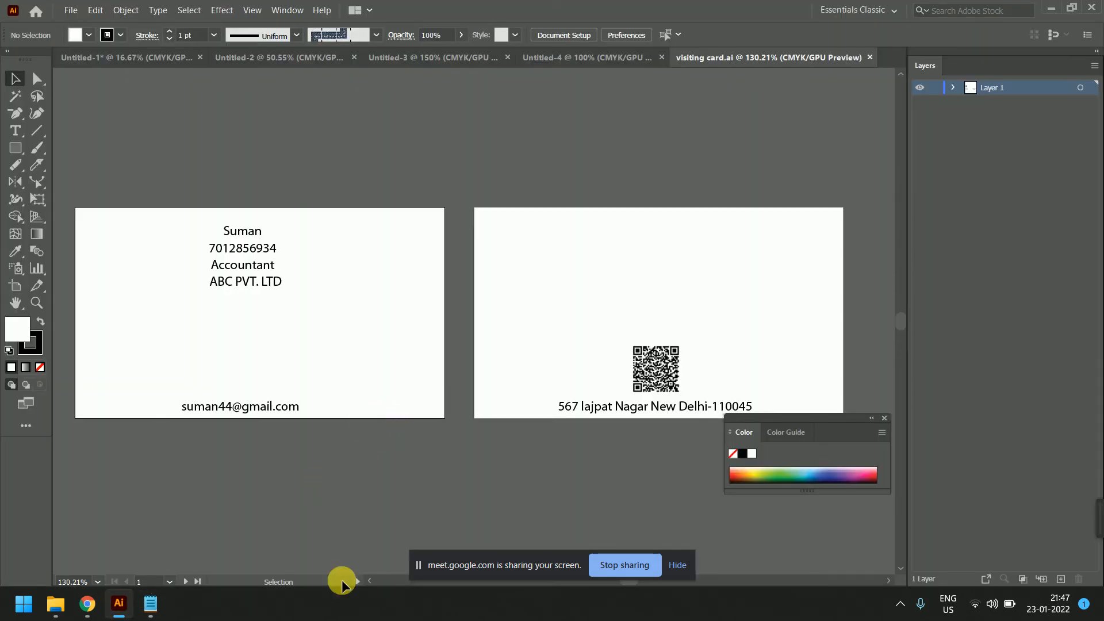
scroll(428, 364, up, 1)
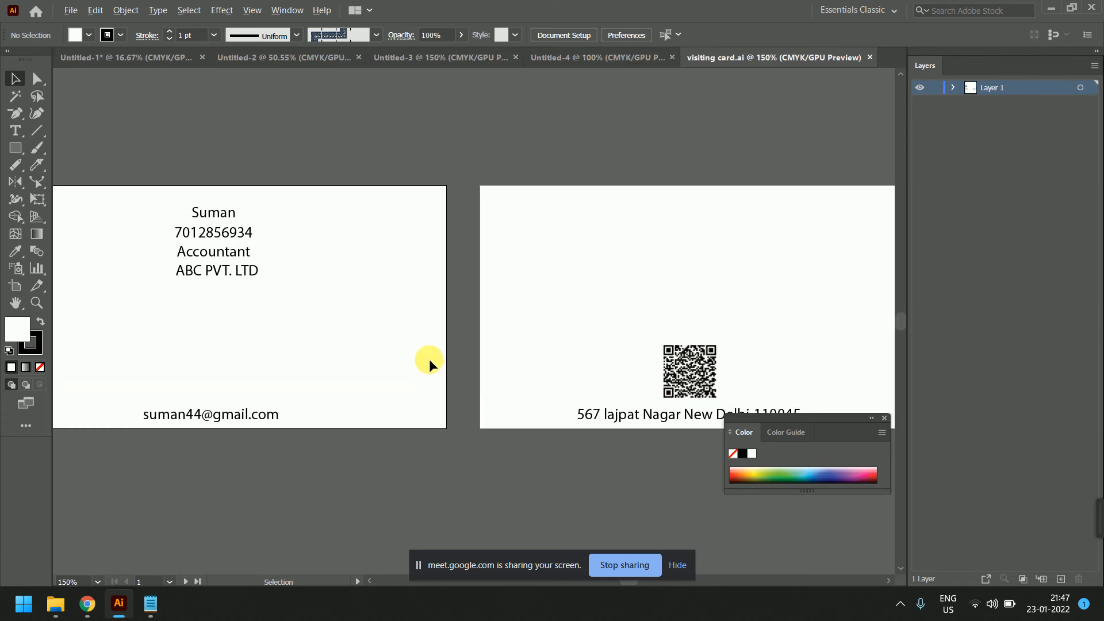
click(679, 565)
scroll(296, 257, down, 1)
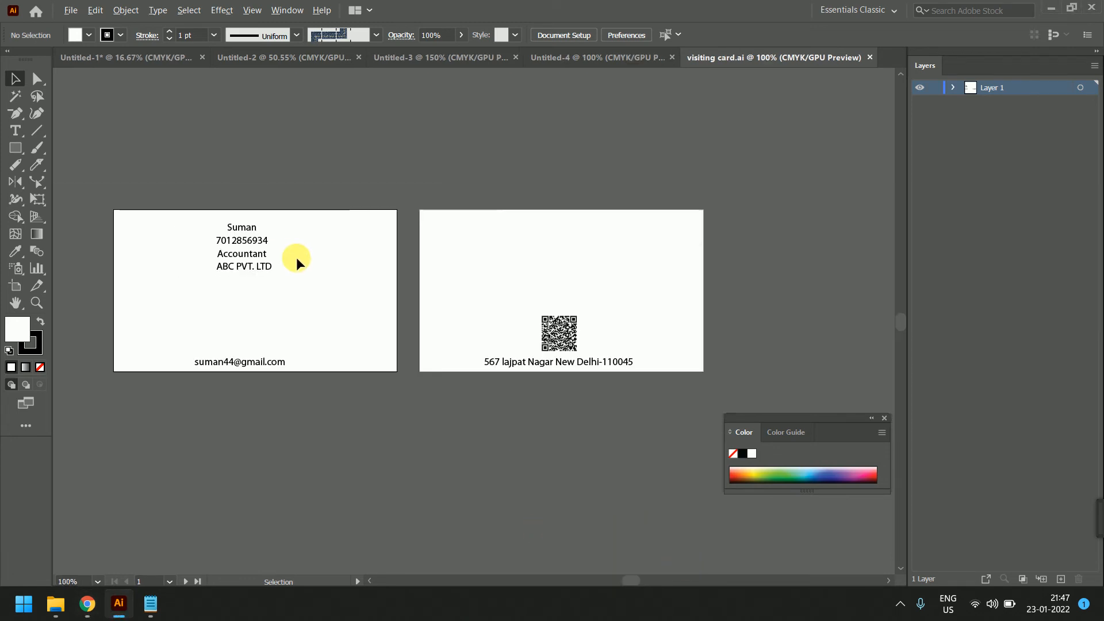
scroll(296, 257, up, 1)
scroll(484, 361, down, 2)
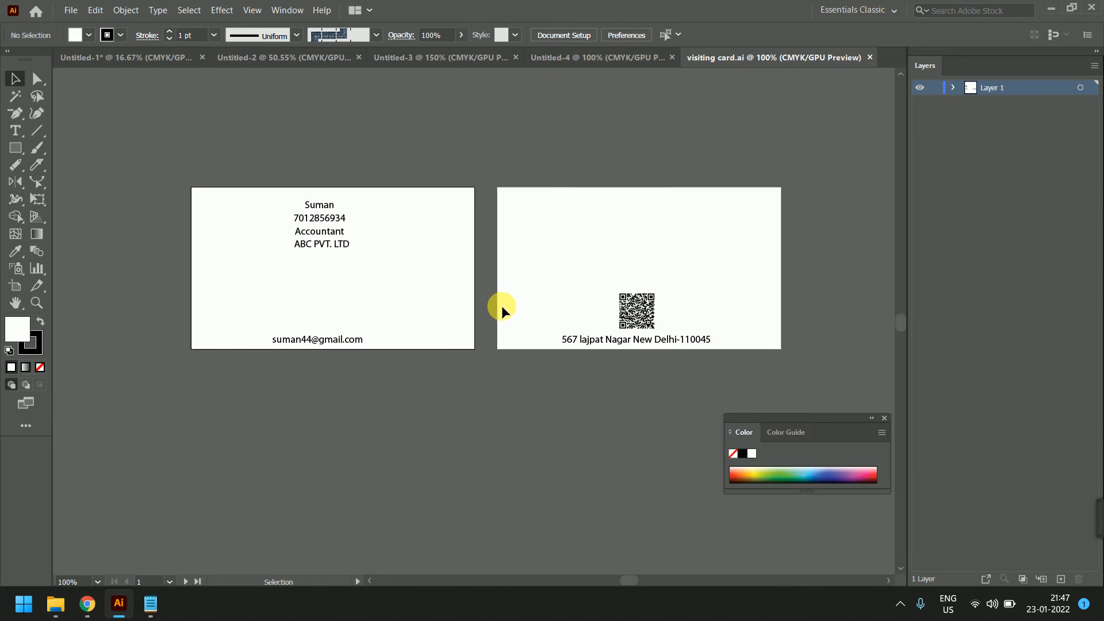
scroll(501, 305, up, 2)
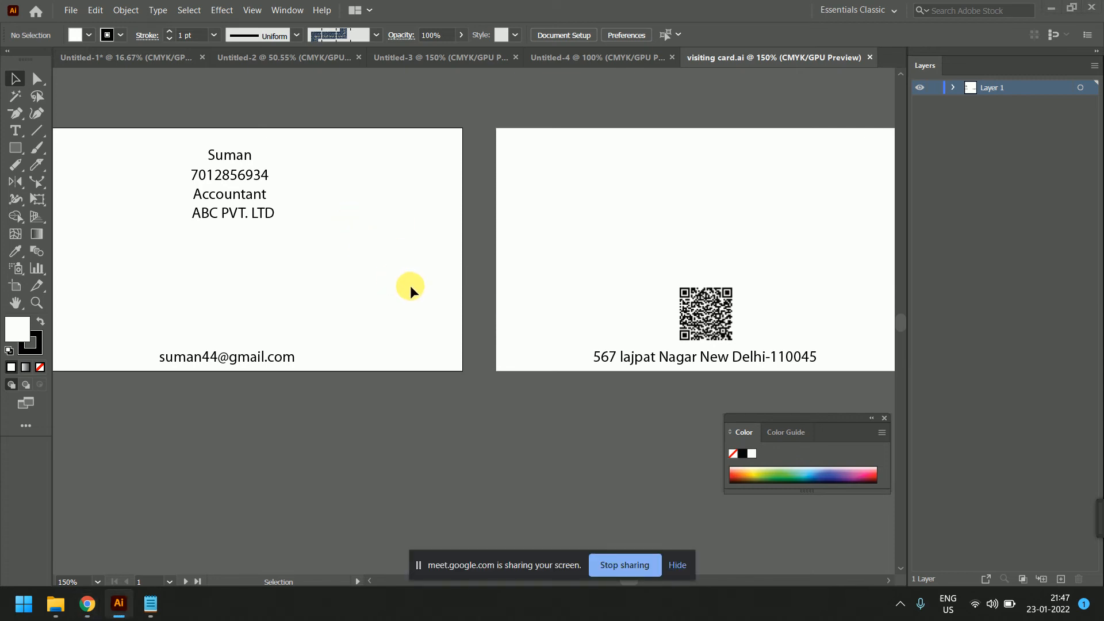
- Compare the visiting card list in Notepad, from company name through logo, with the contents of visiting card.ai
key(alt+Tab)
click(409, 313)
drag(409, 133, 556, 355)
scroll(512, 416, up, 8)
scroll(512, 416, down, 1)
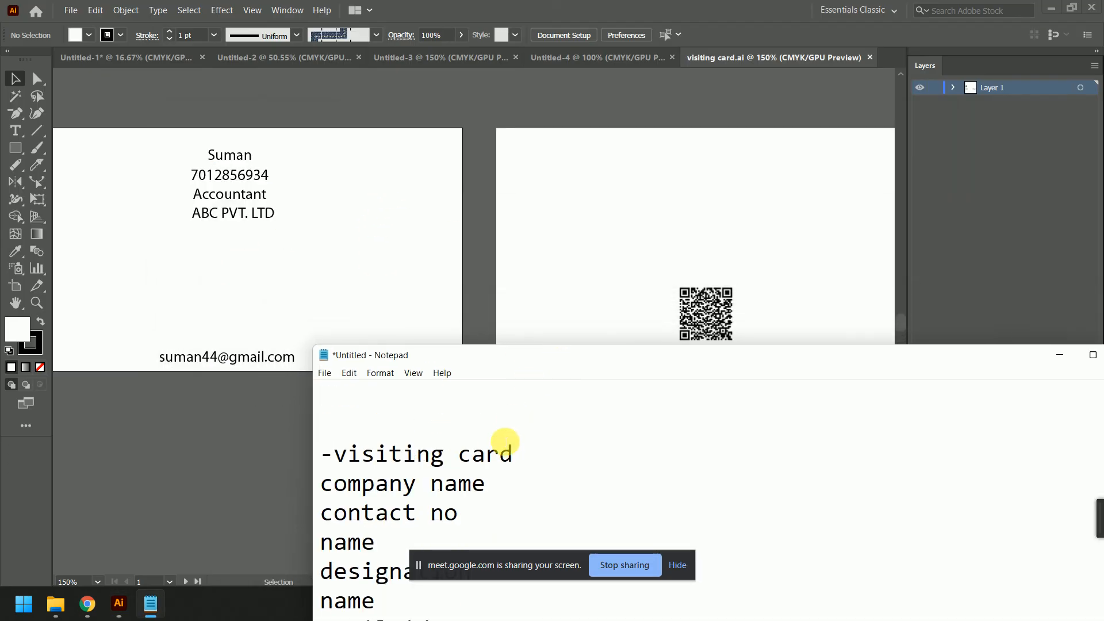
drag(487, 485, 483, 485)
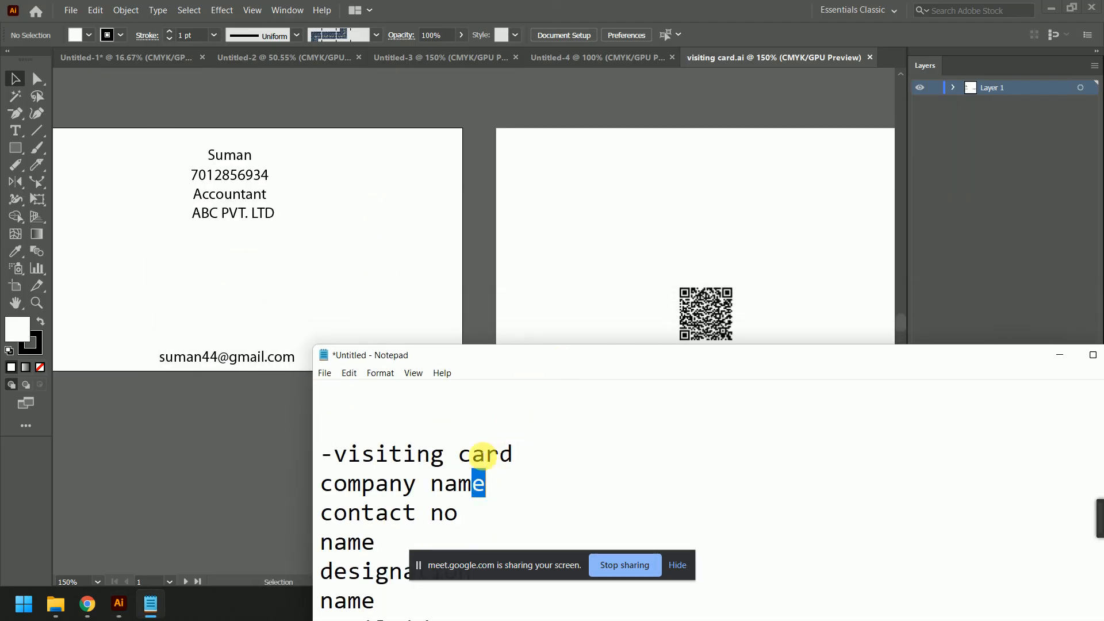
scroll(483, 456, down, 1)
click(411, 429)
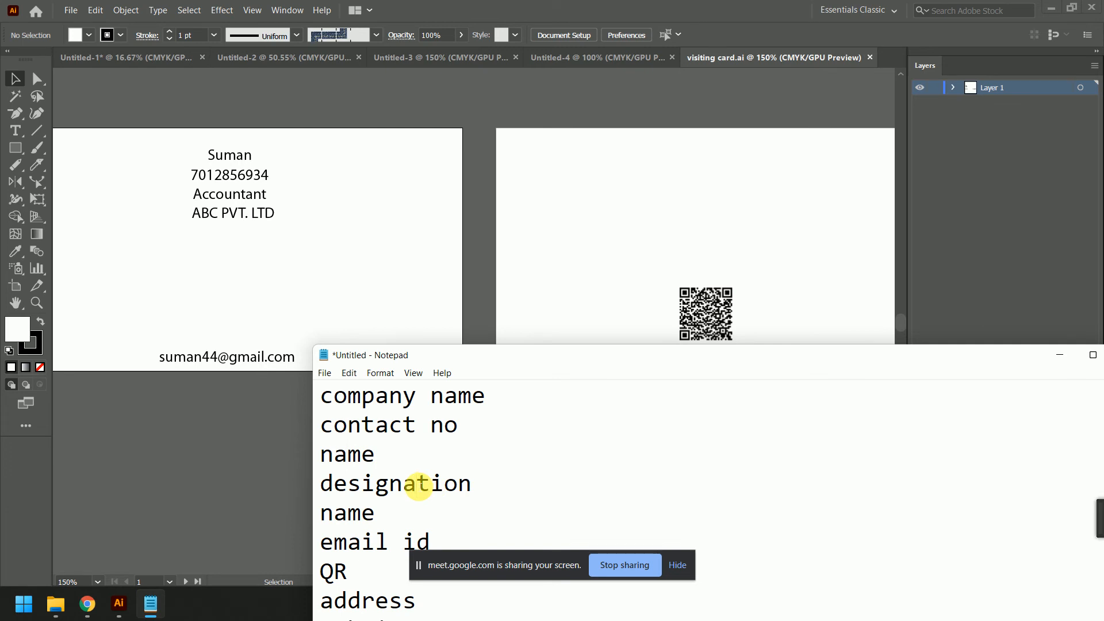
scroll(419, 486, down, 1)
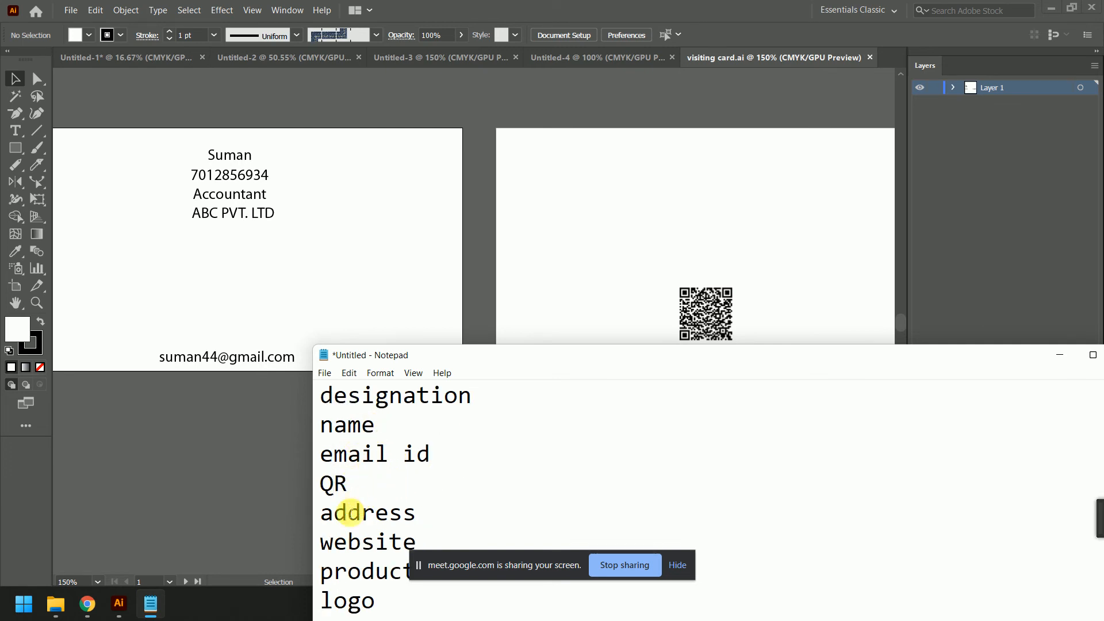
click(348, 512)
drag(523, 360, 542, 307)
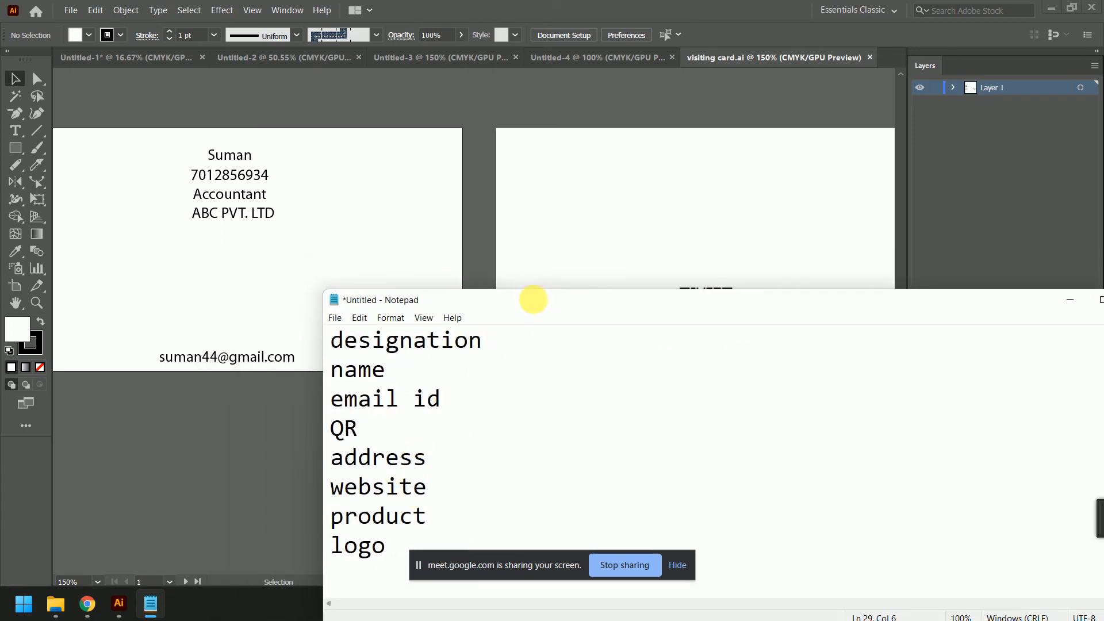
drag(534, 298, 474, 325)
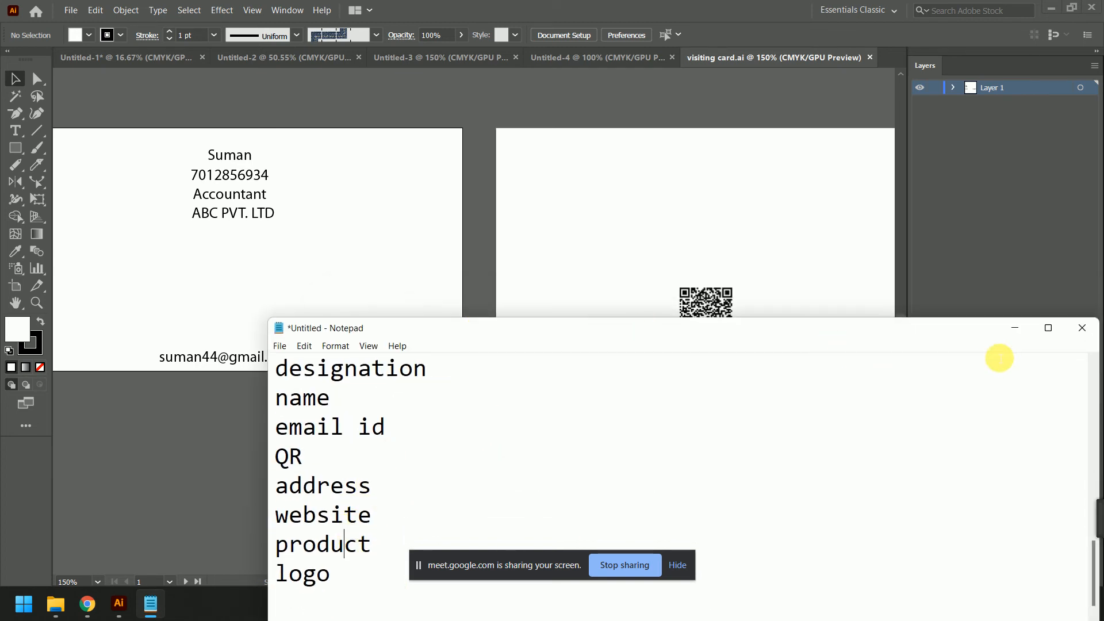
click(1015, 328)
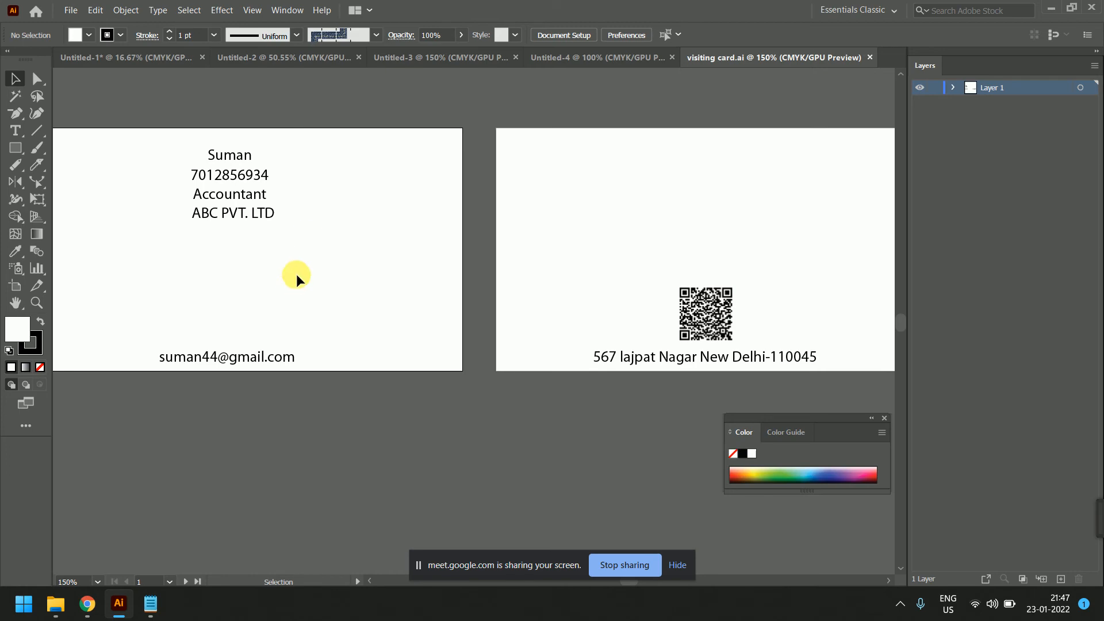
- Switch to Chrome, open the downloaded note.ai file, and bring Illustrator back to the front
key(alt+Tab)
key(alt+Tab)
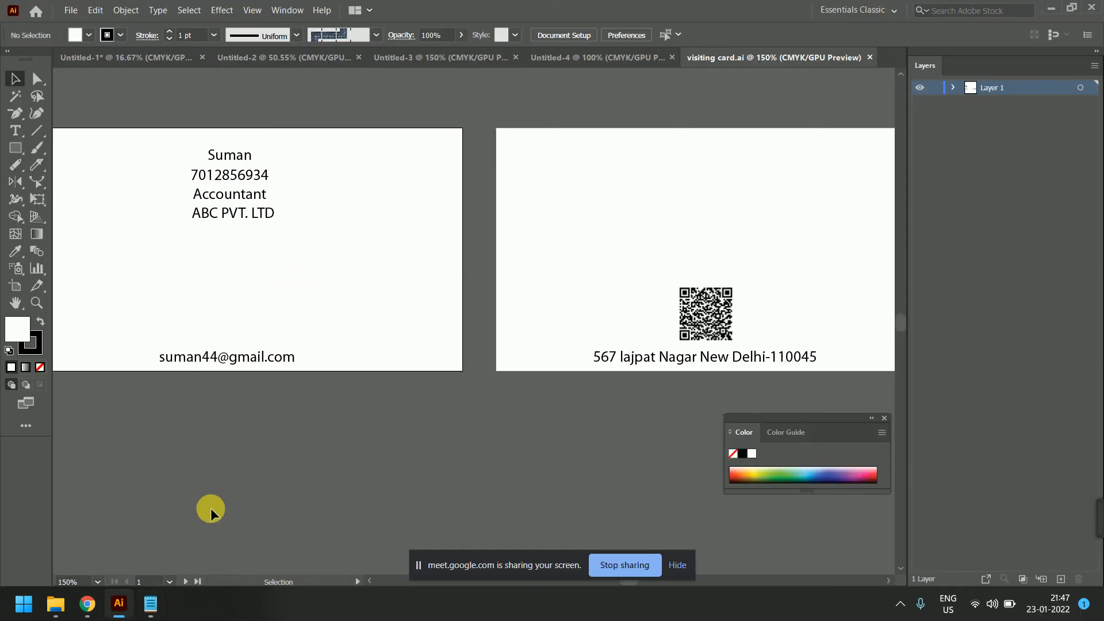
key(alt+Tab)
click(326, 433)
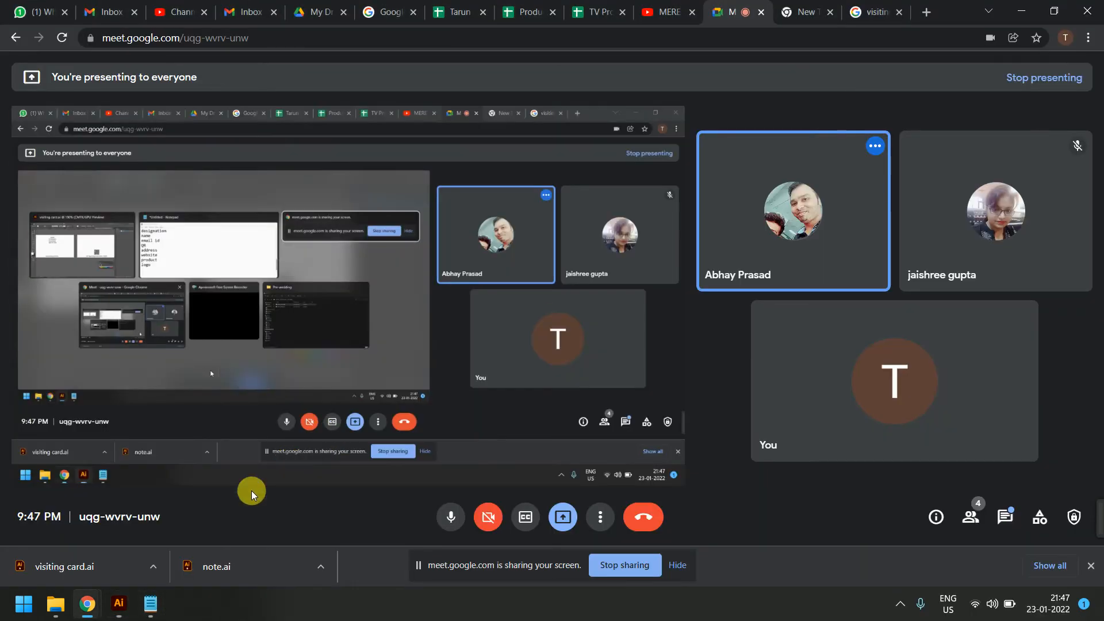
click(246, 560)
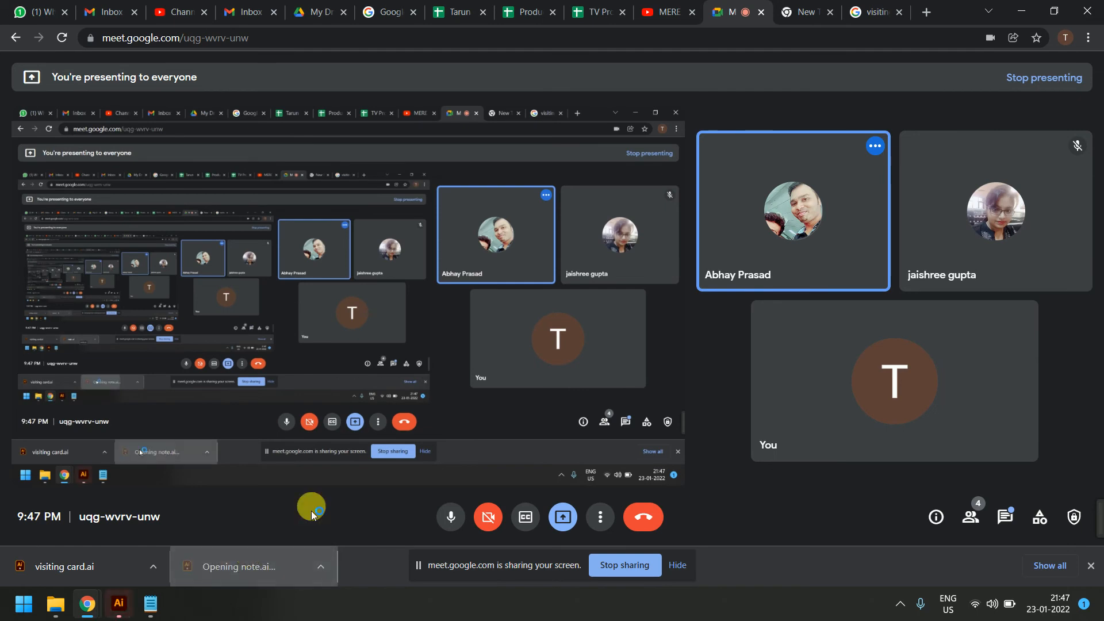
click(124, 602)
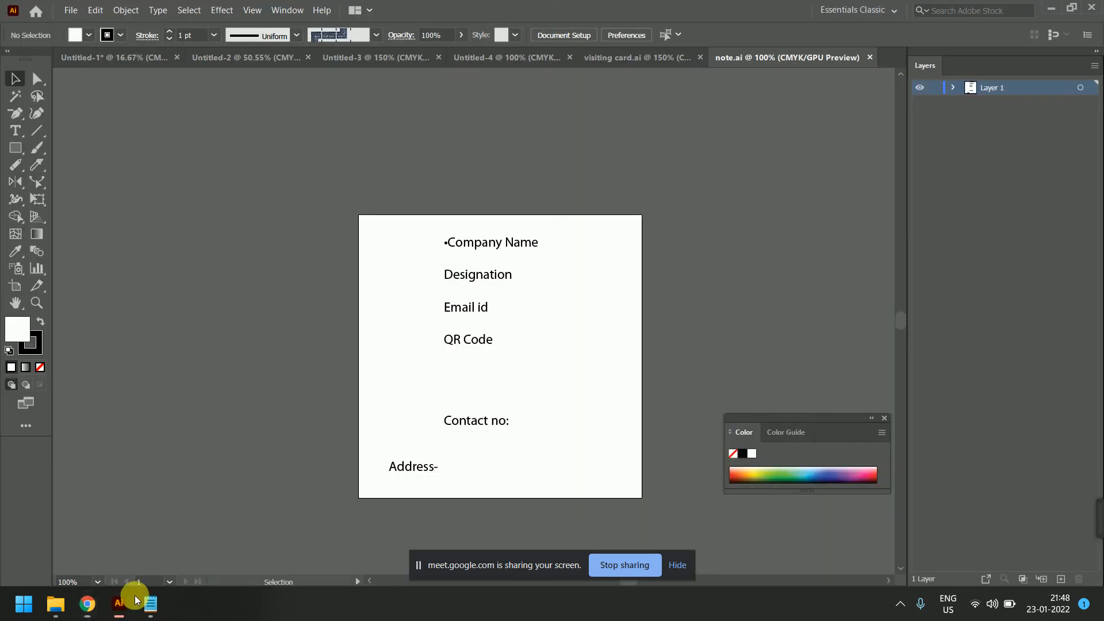
- Show the rulers in note.ai and return to the visiting card.ai document to review both card sides
scroll(626, 360, up, 1)
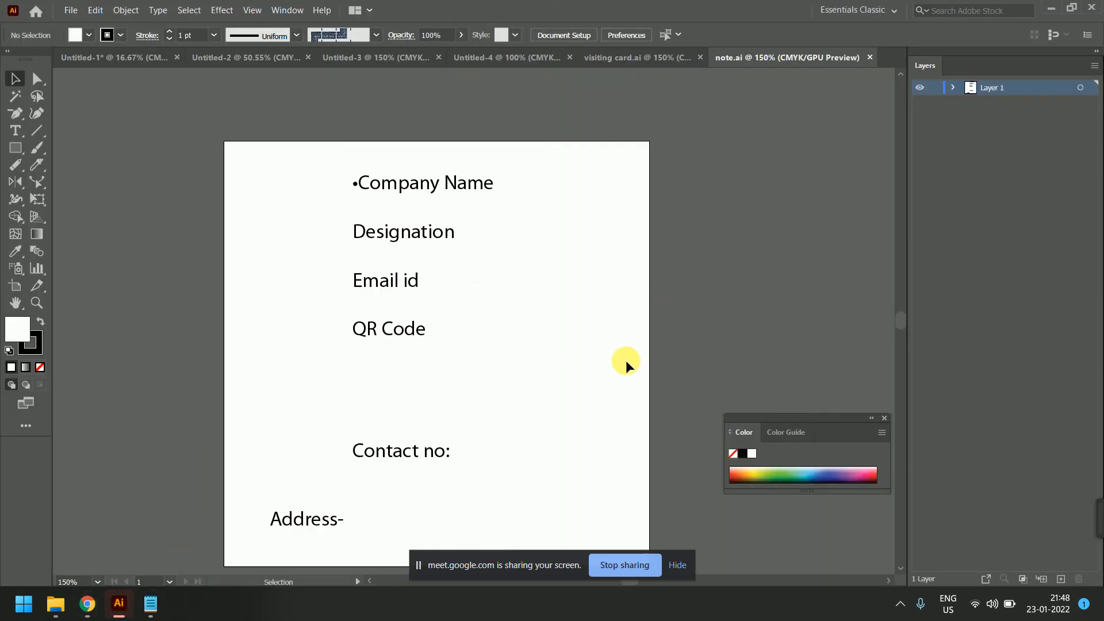
scroll(625, 360, down, 1)
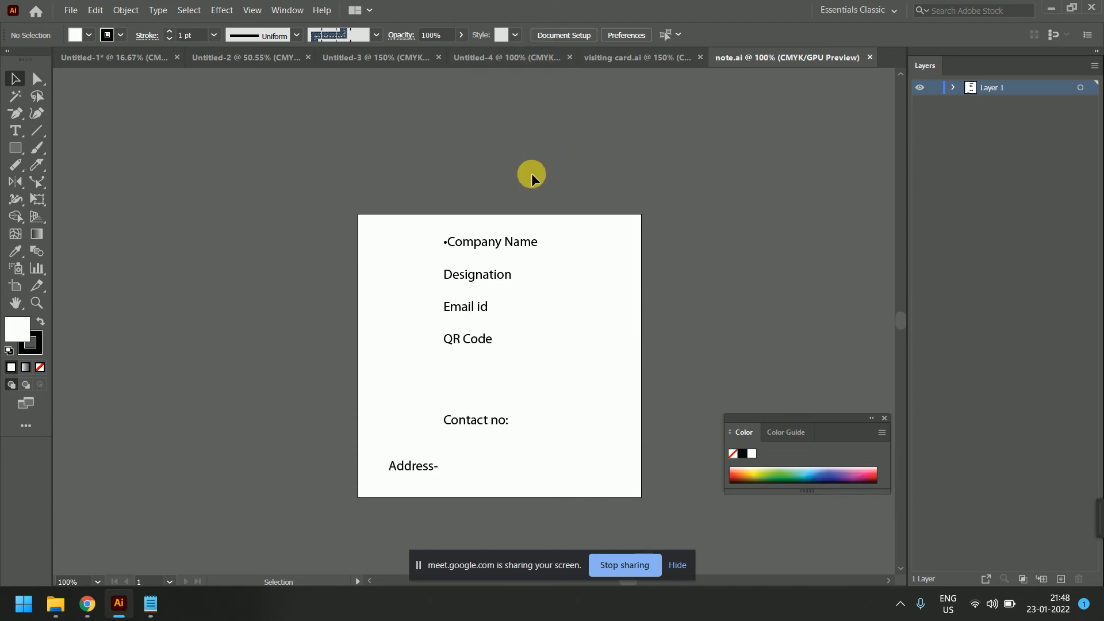
key(ctrl+r)
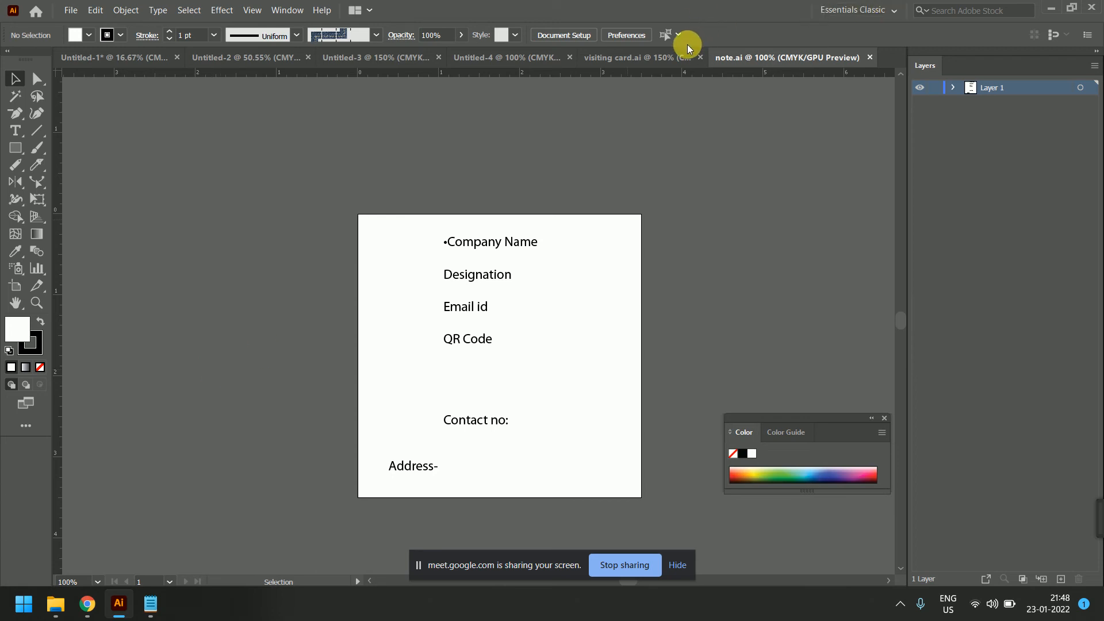
click(655, 57)
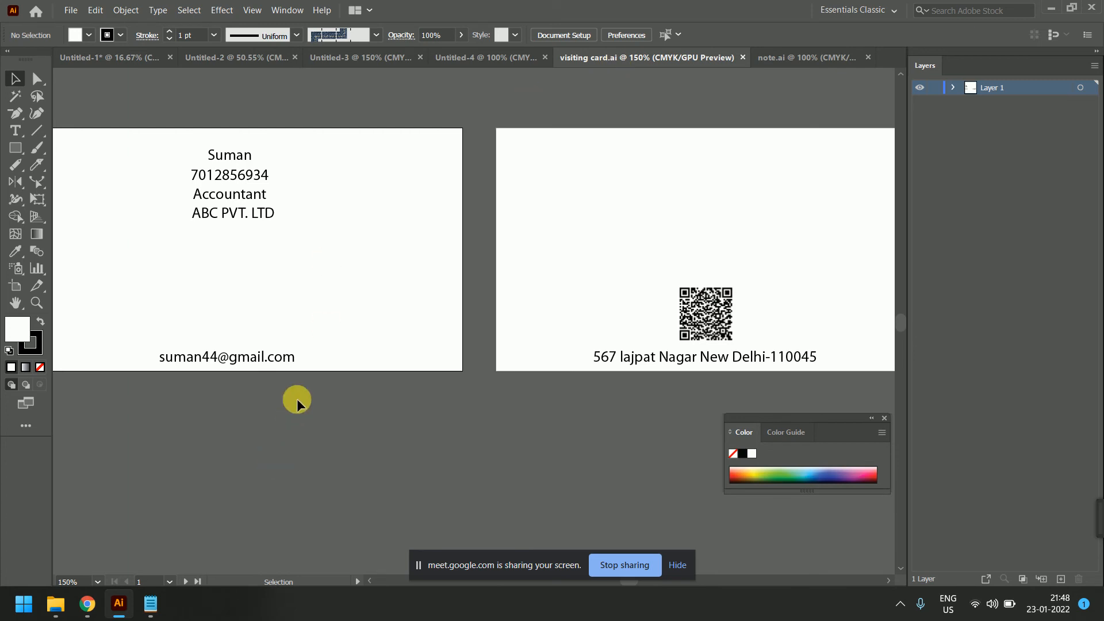
drag(408, 358, 499, 411)
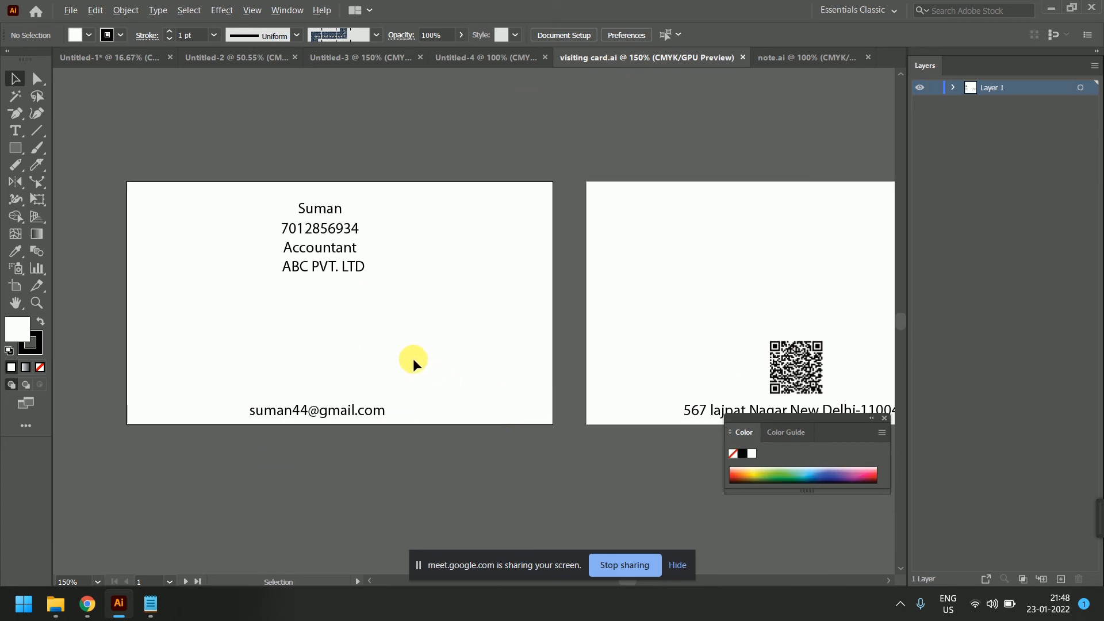
drag(651, 346, 471, 373)
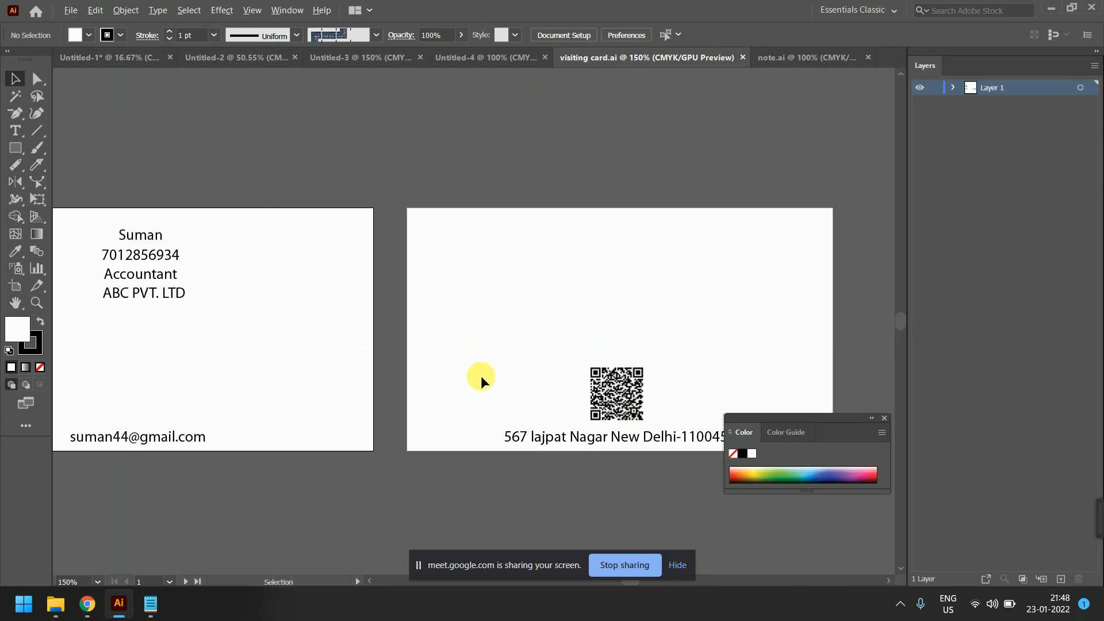
scroll(481, 374, down, 1)
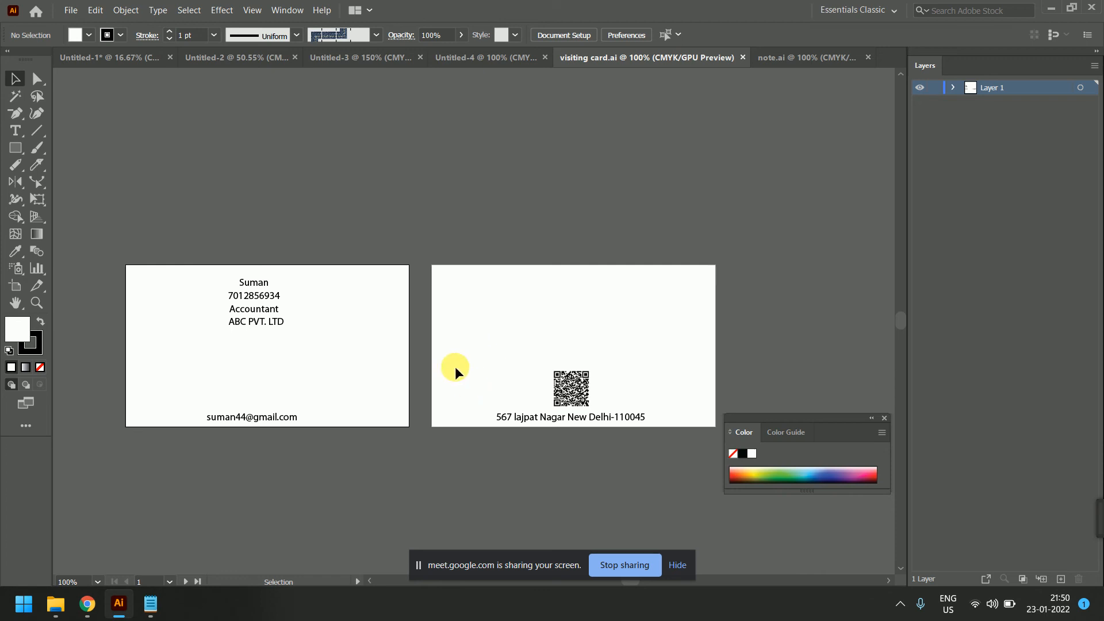
- Rearrange the first artboard's text: company name on the left half, name above the designation on the right half, phone number below them
drag(253, 282, 343, 309)
drag(274, 329, 204, 335)
drag(240, 293, 298, 312)
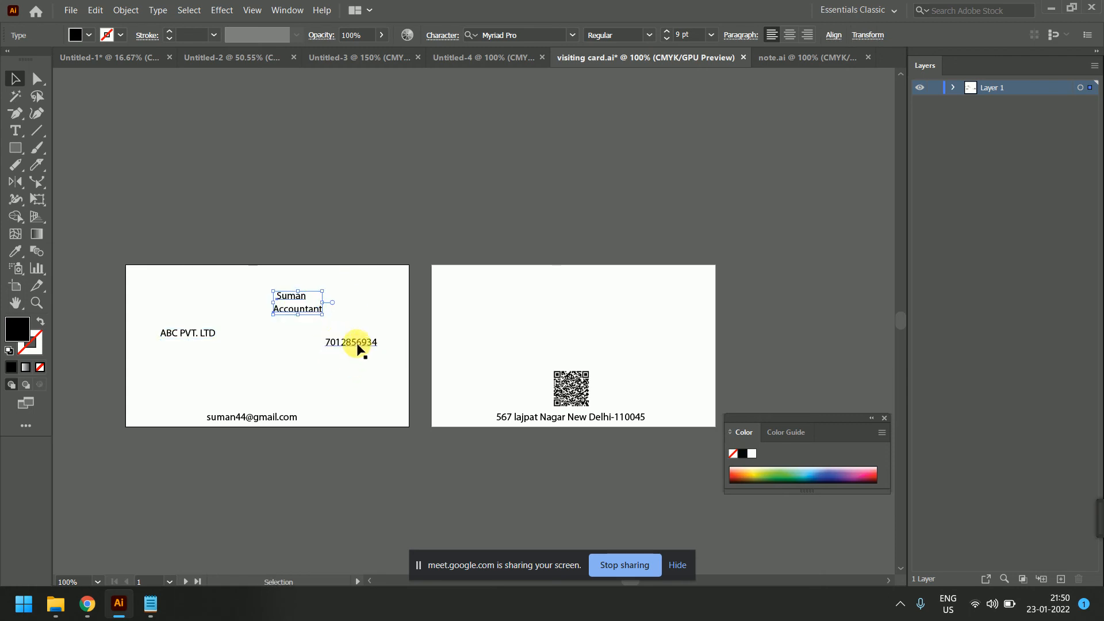
drag(358, 348, 353, 339)
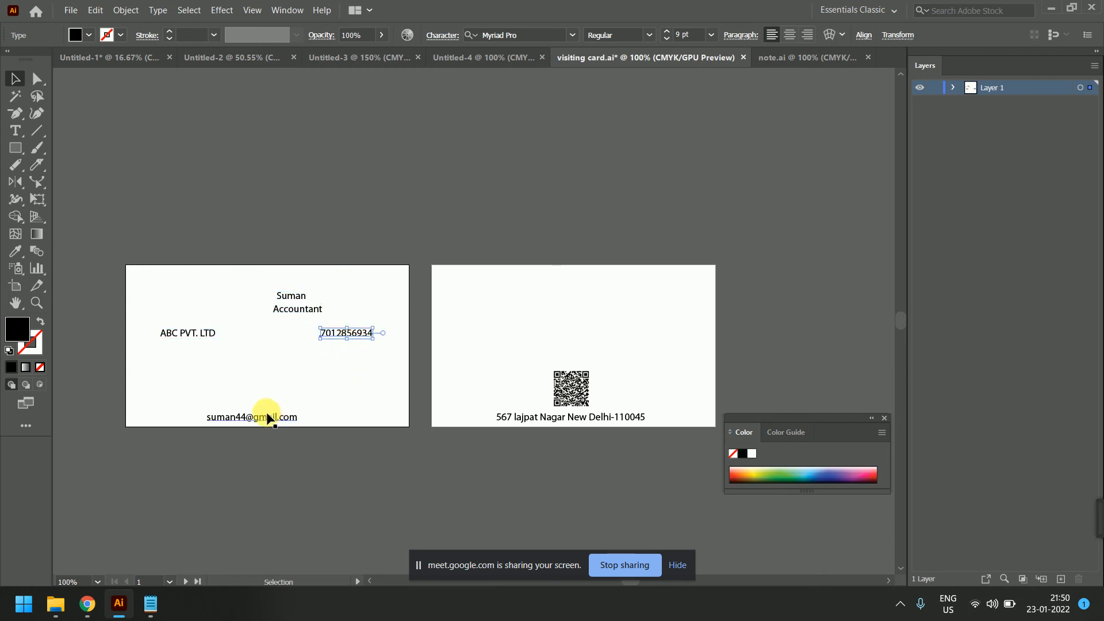
- Stack the e-mail and address lines under the phone number on the first artboard, and place the QR code below the company name
drag(268, 418, 402, 371)
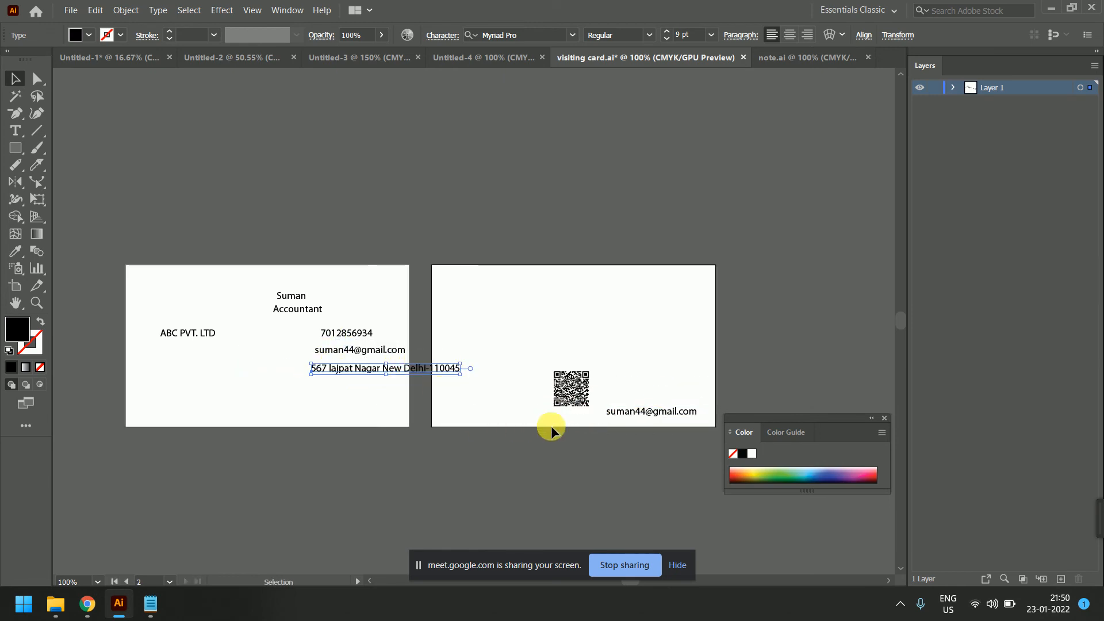
drag(634, 412, 192, 308)
drag(198, 351, 198, 340)
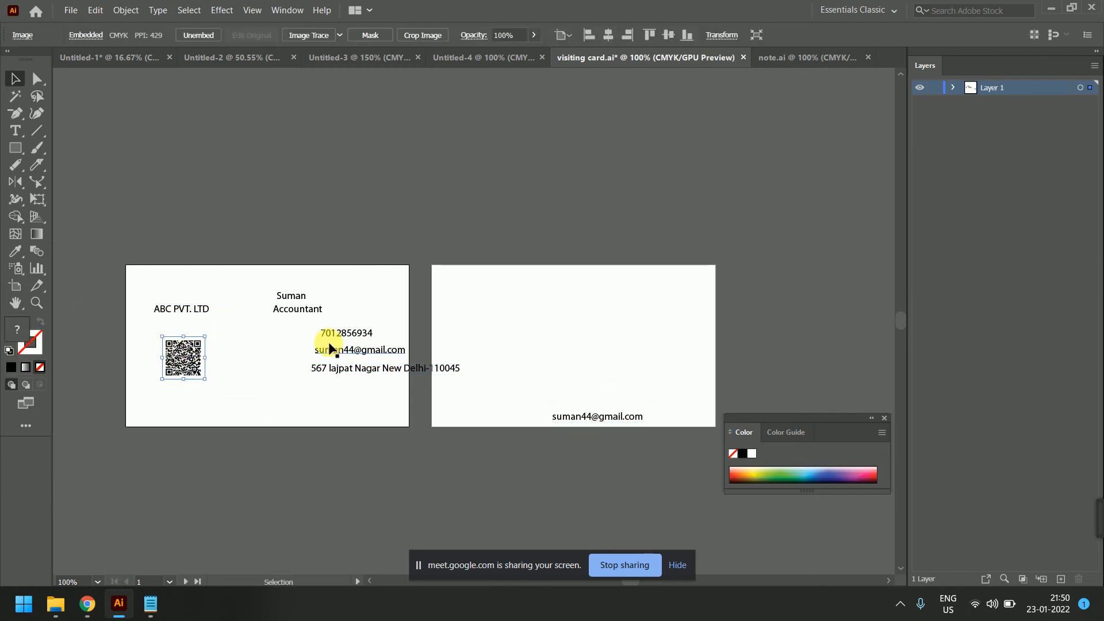
drag(277, 350, 327, 384)
click(292, 256)
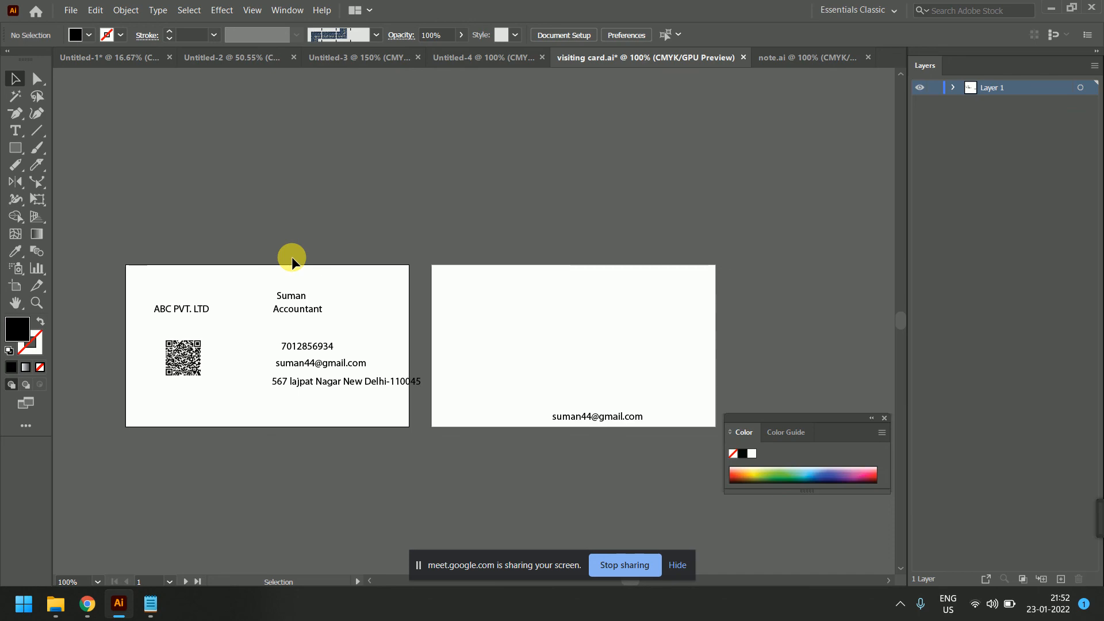
- Switch to the Notepad notes, go back to the start of the list of design types, and move the window up over the artboards
key(alt+Tab)
key(alt+Tab)
key(alt+Tab)
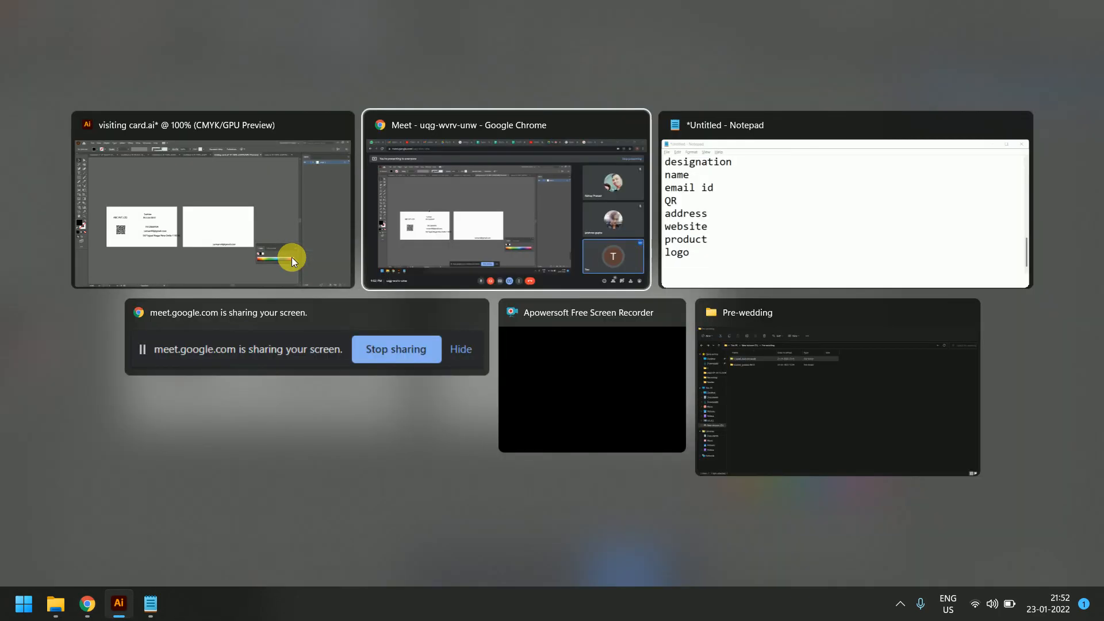
key(alt+Tab)
key(Page_Down)
key(Up)
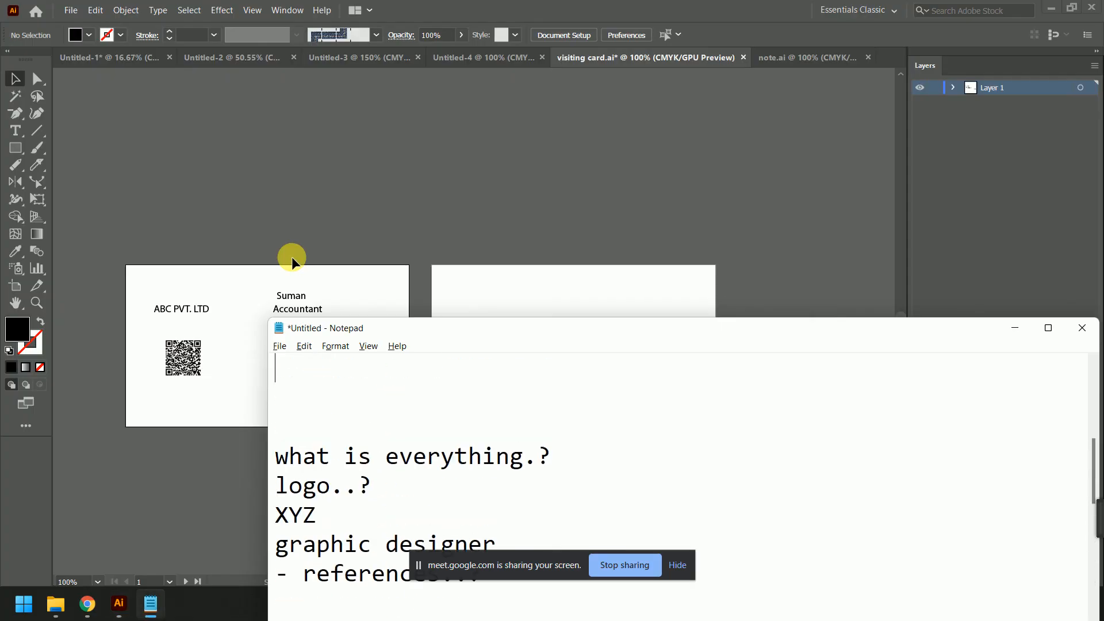
key(Up)
key(Up)
key(Up)
key(Up)
key(Up)
key(Up)
key(Up)
key(Up)
key(Up)
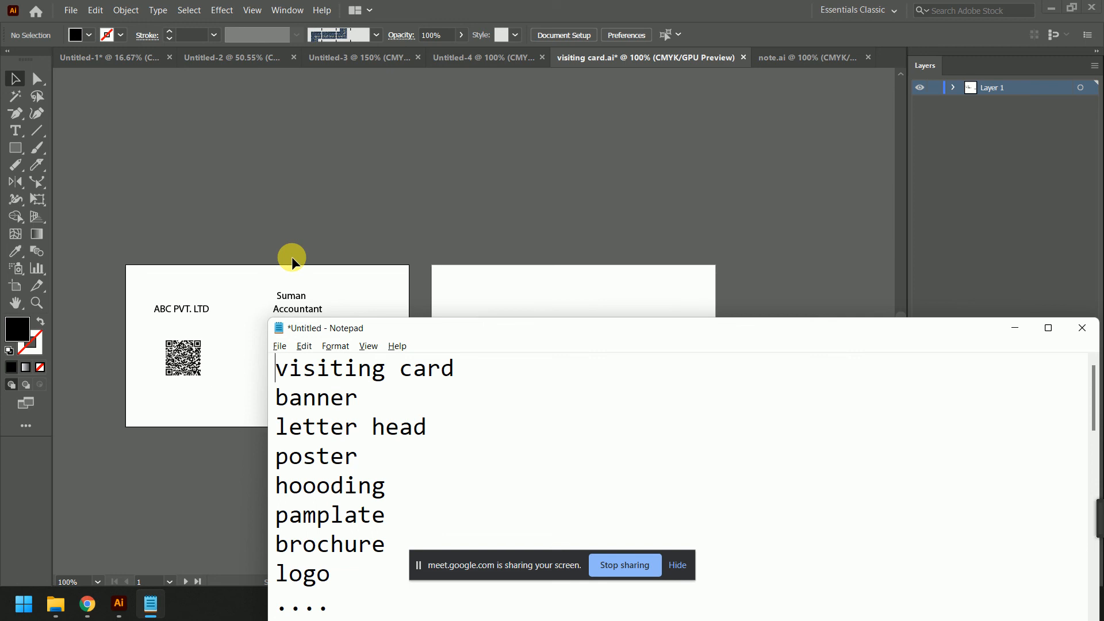
drag(461, 328, 439, 132)
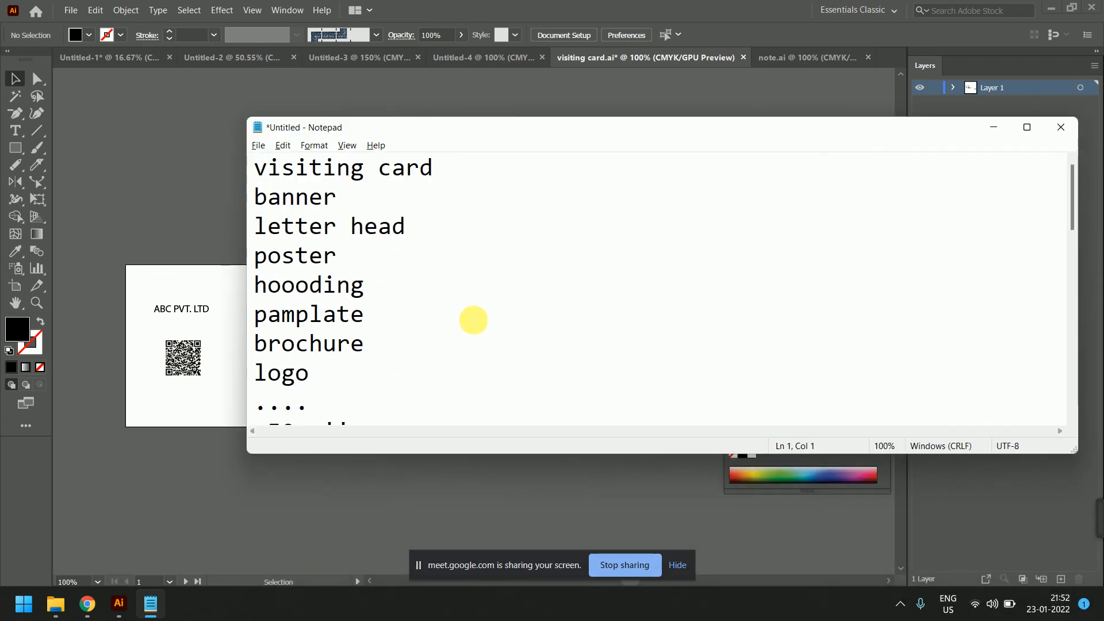
- Add the line "Graphic designing - ? 50+" at the end of the notes, separated from the visiting card list by blank lines
scroll(474, 321, down, 8)
click(486, 345)
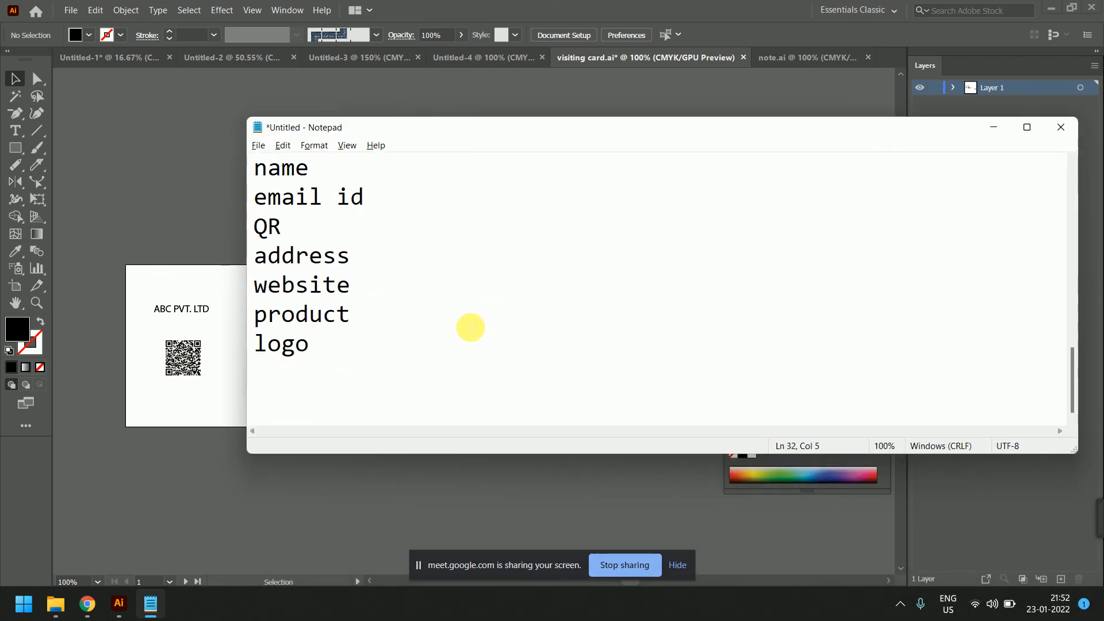
key(Return)
key(Return)
key(Return)
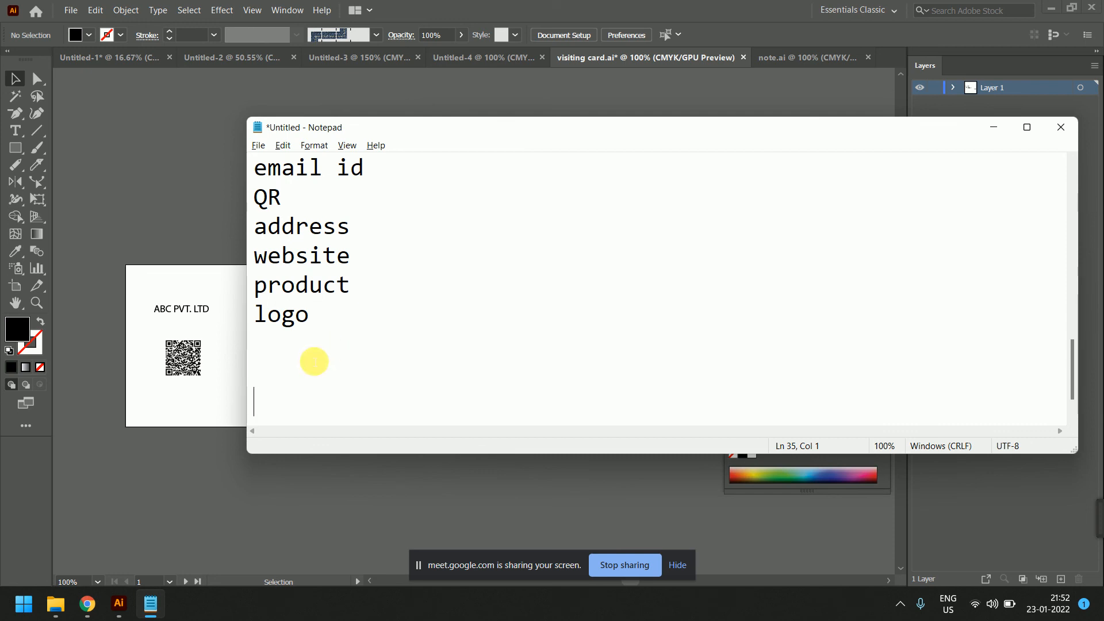
text(Graphi)
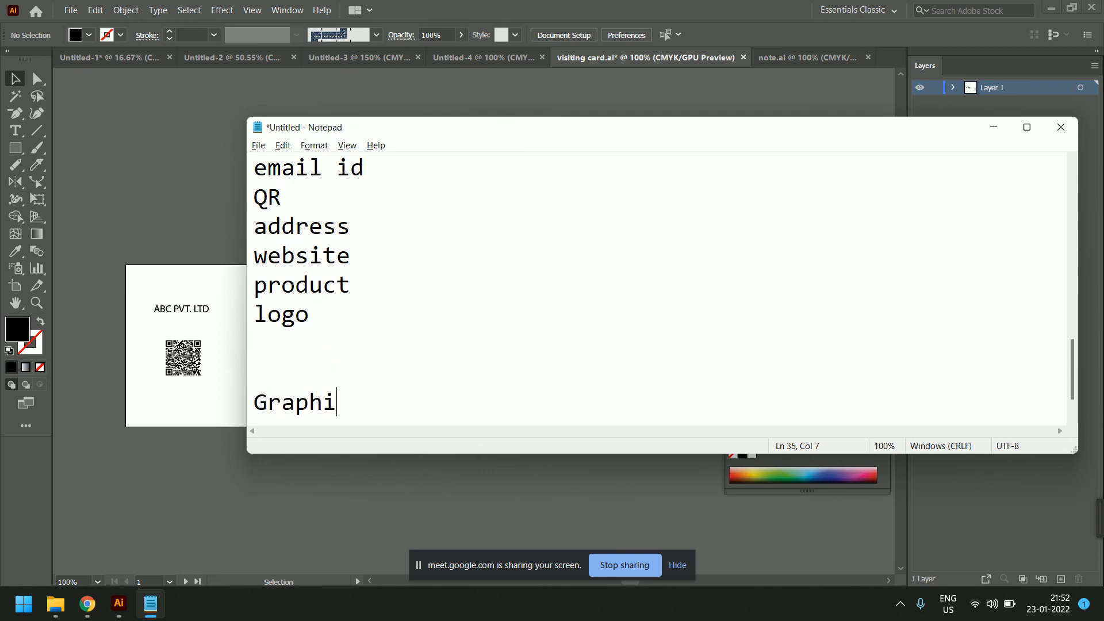
text(c desinging)
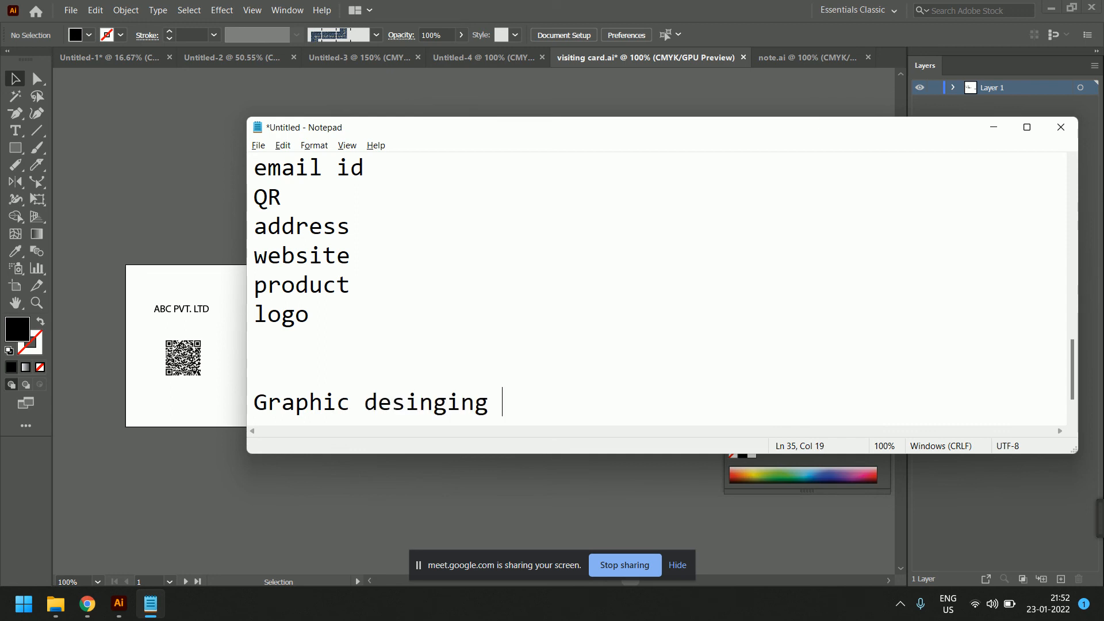
key(BackSpace)
key(BackSpace)
key(BackSpace)
key(BackSpace)
key(BackSpace)
key(BackSpace)
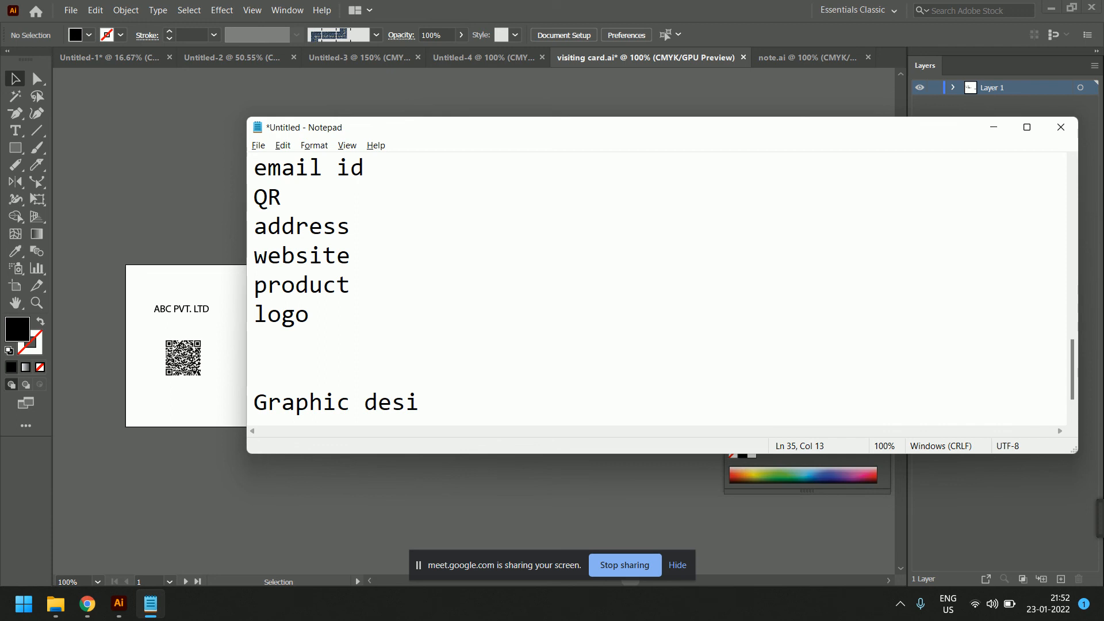
text(gning -)
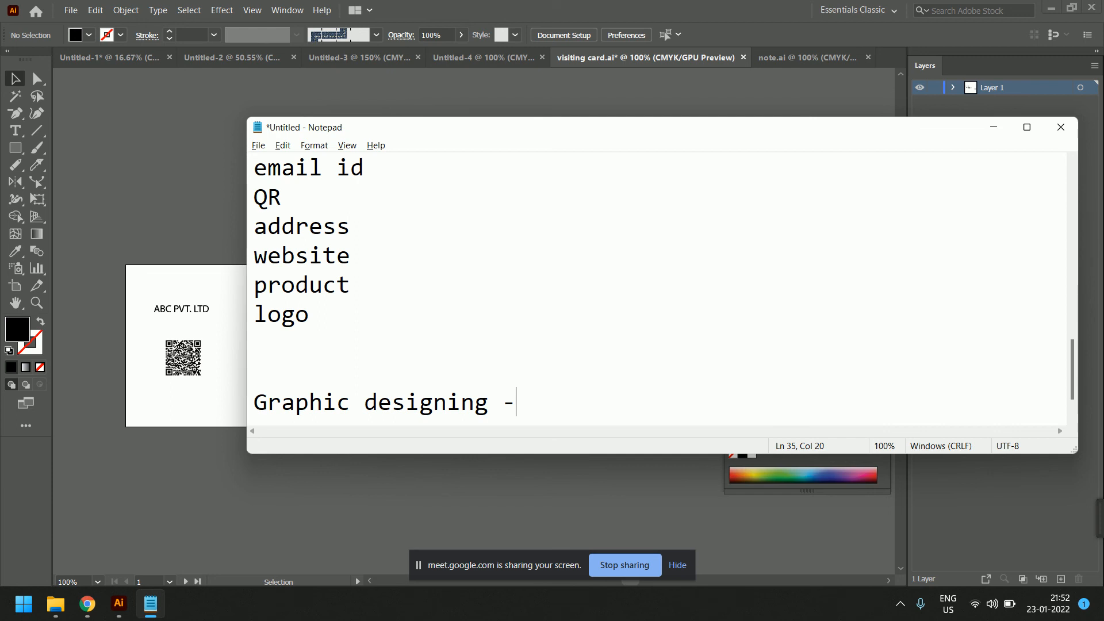
text(? +0+)
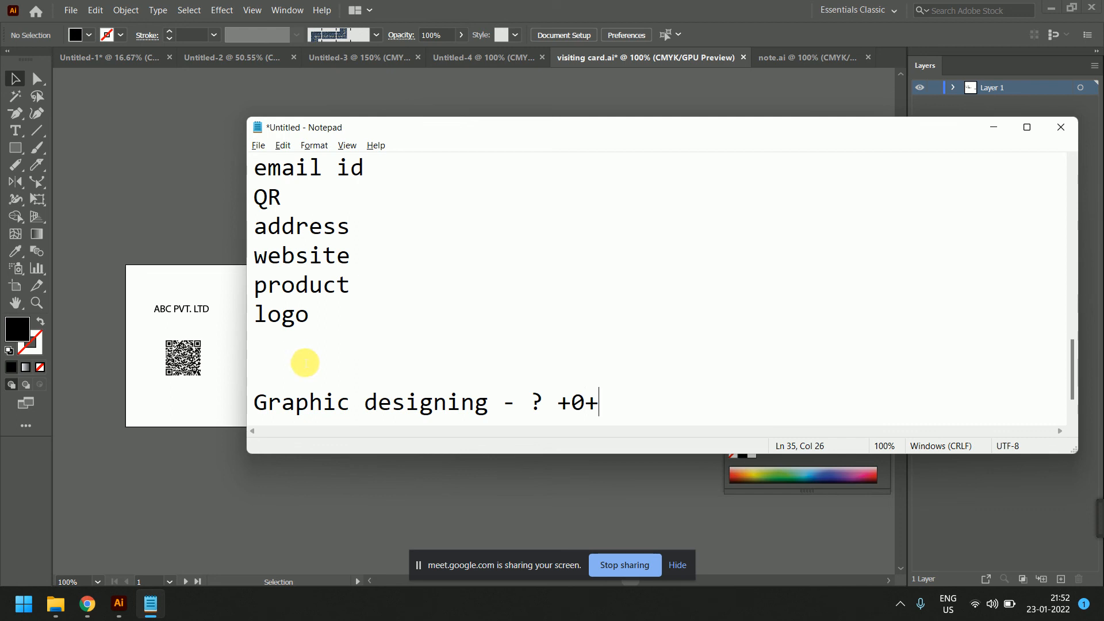
key(BackSpace)
key(BackSpace)
key(BackSpace)
text(50+)
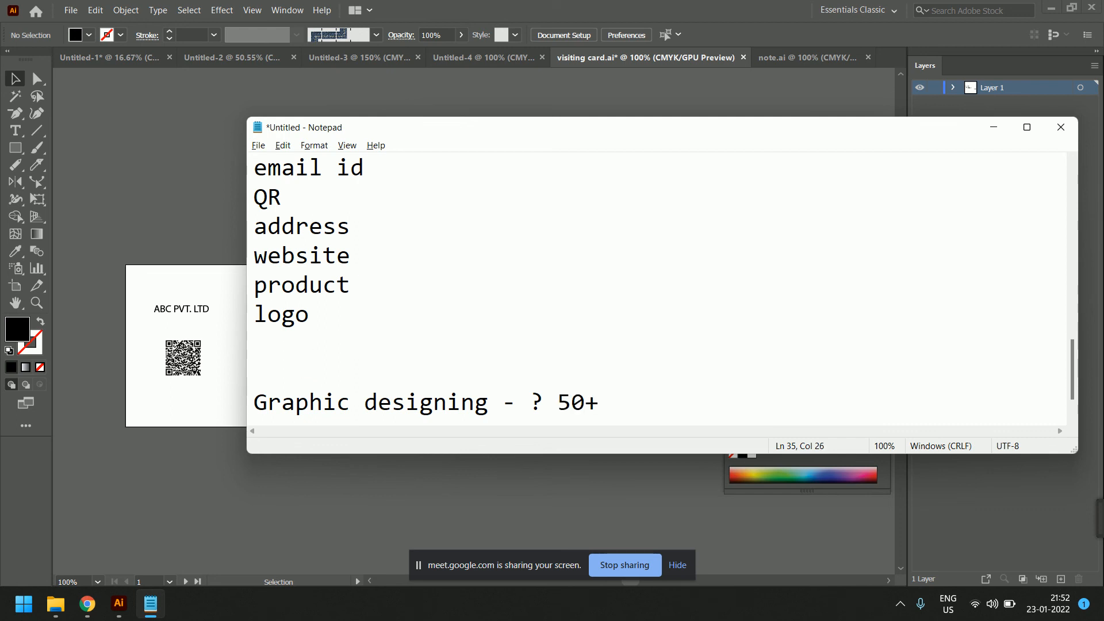
key(Return)
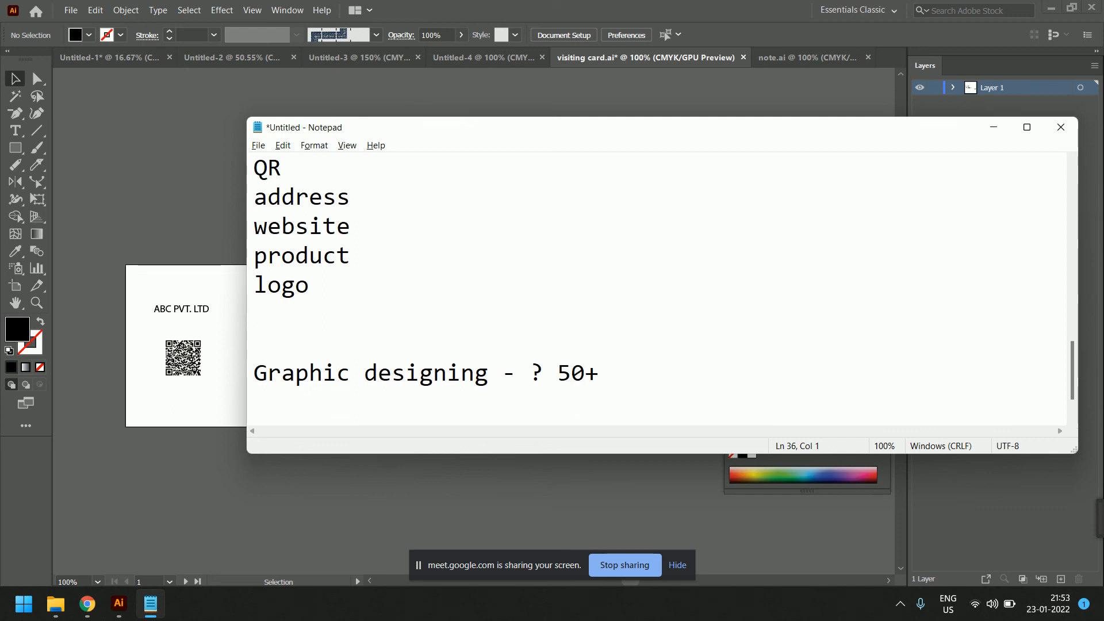
- Write "what = size = elements = important things" under the Graphic designing line
text(What =)
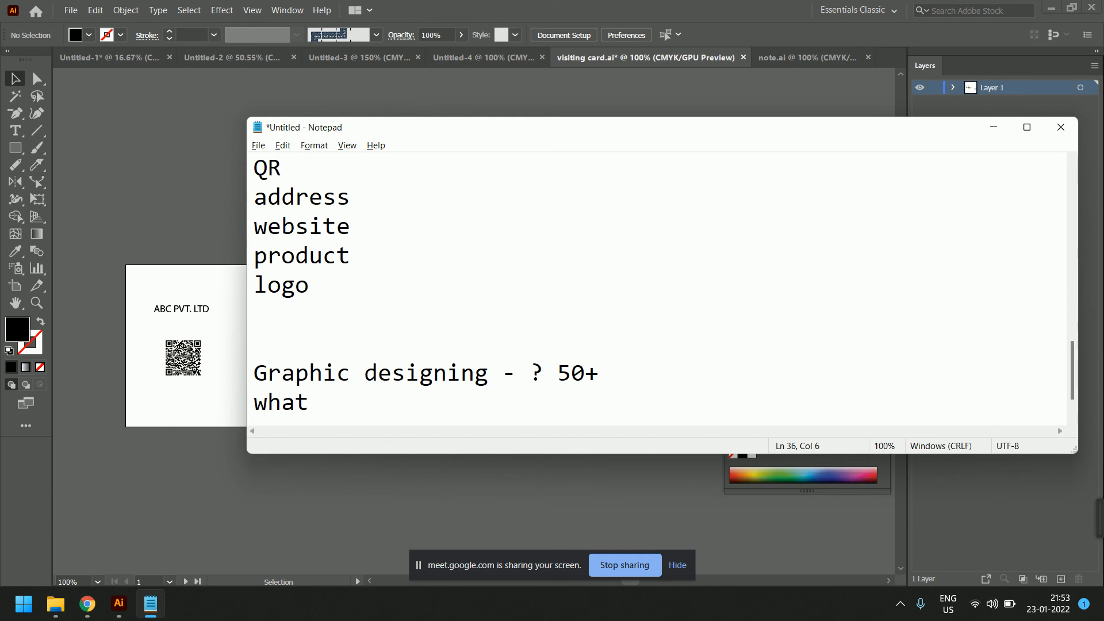
text( size = )
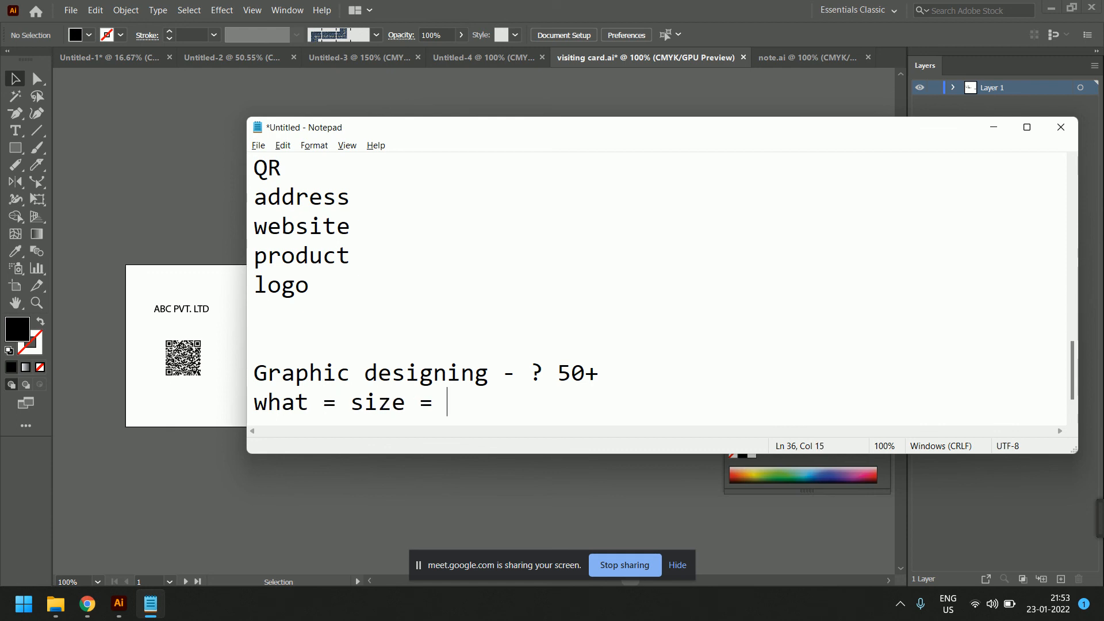
text(elemt)
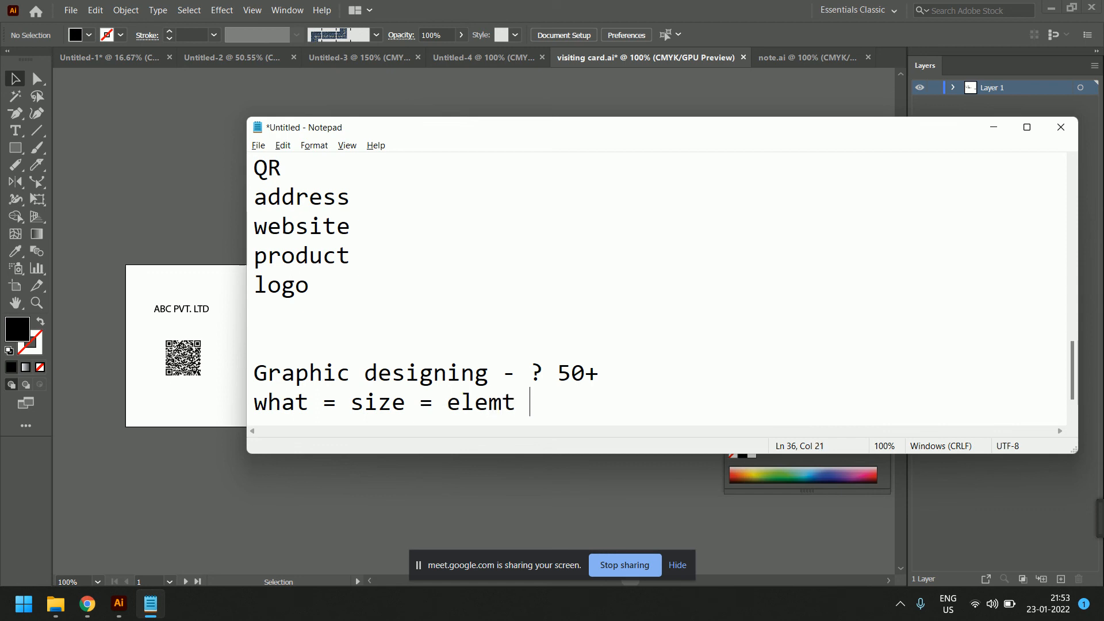
key(BackSpace)
key(BackSpace)
key(BackSpace)
text(ments )
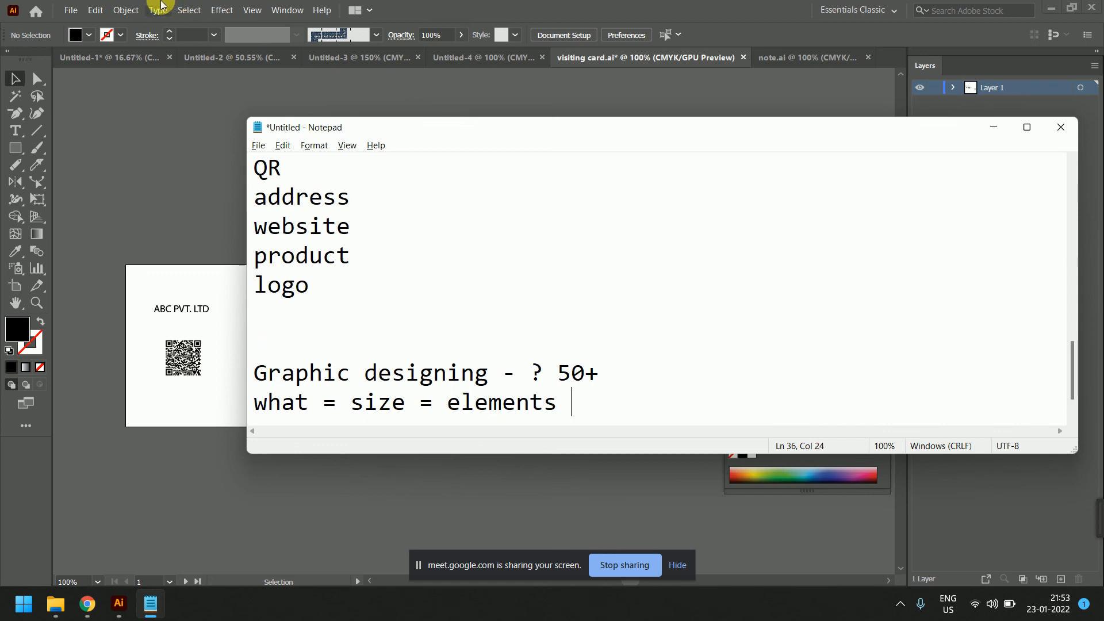
text(= )
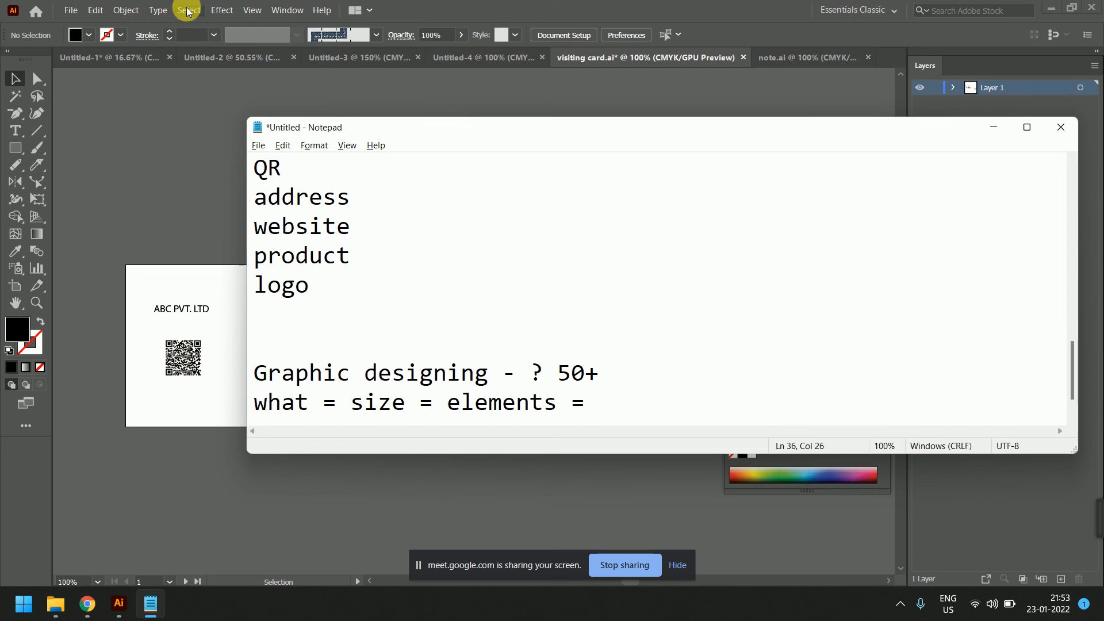
text(import)
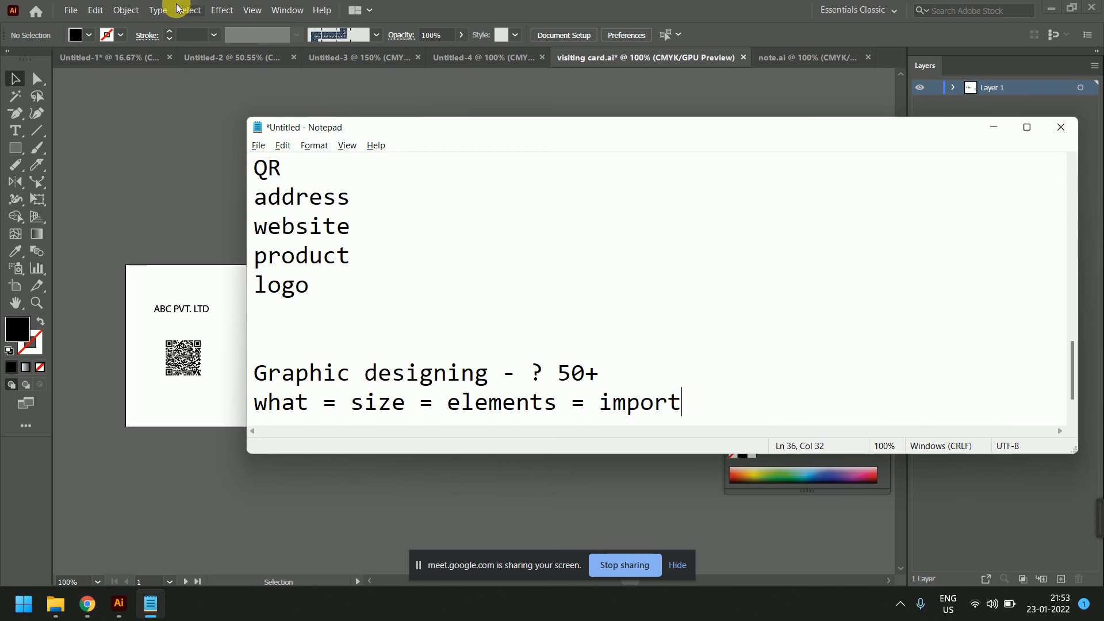
text(ant think)
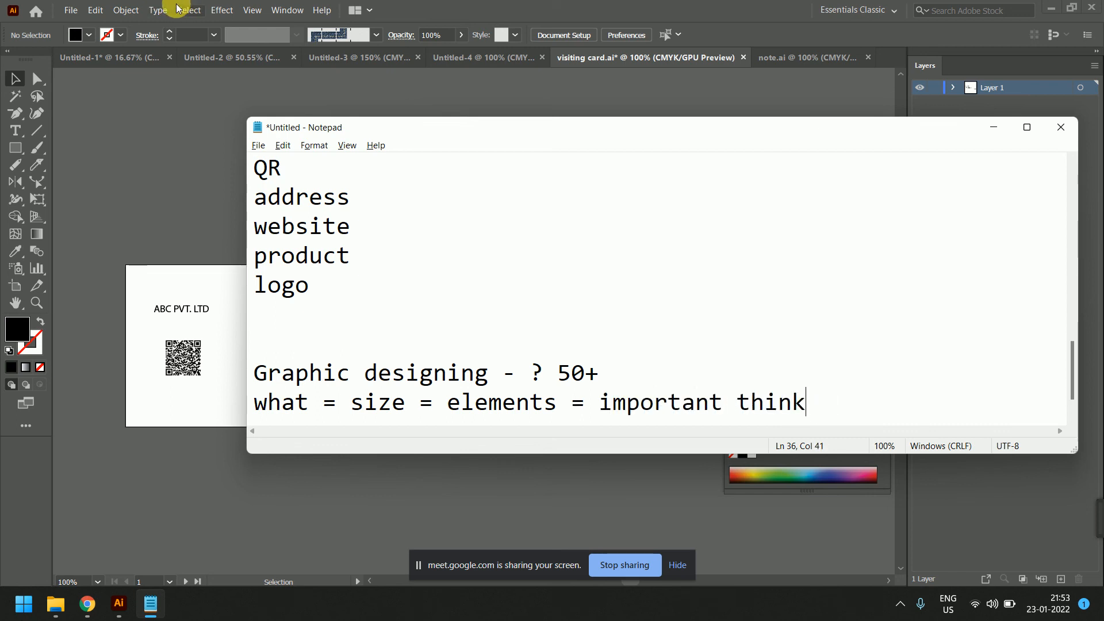
key(BackSpace)
text(gs)
key(Return)
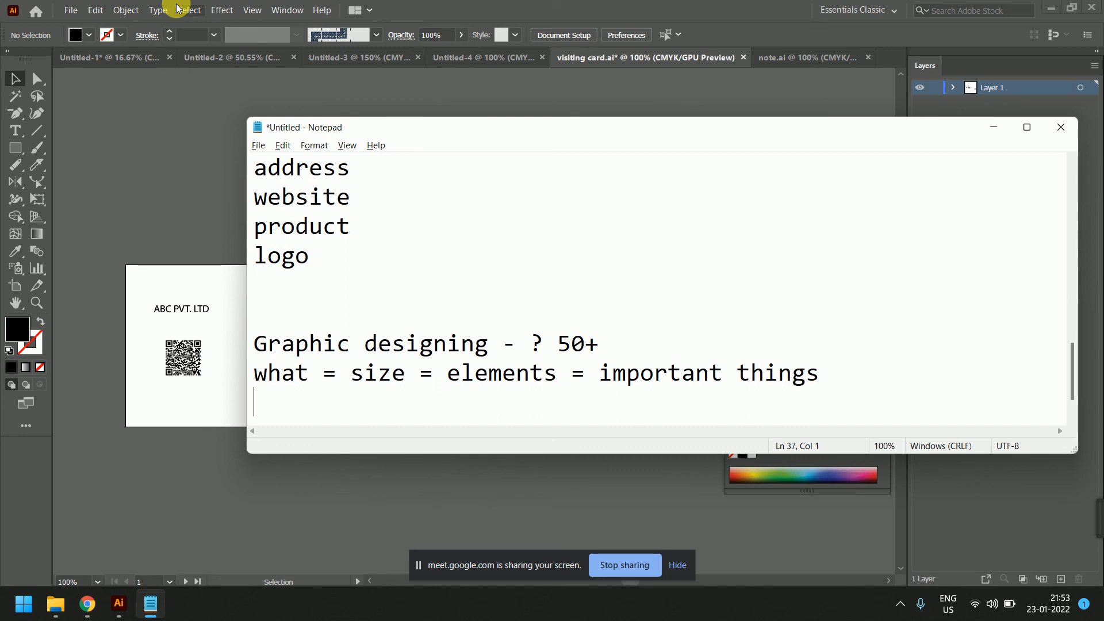
- Add the assignment line "5 vector arts" after a blank line
key(Return)
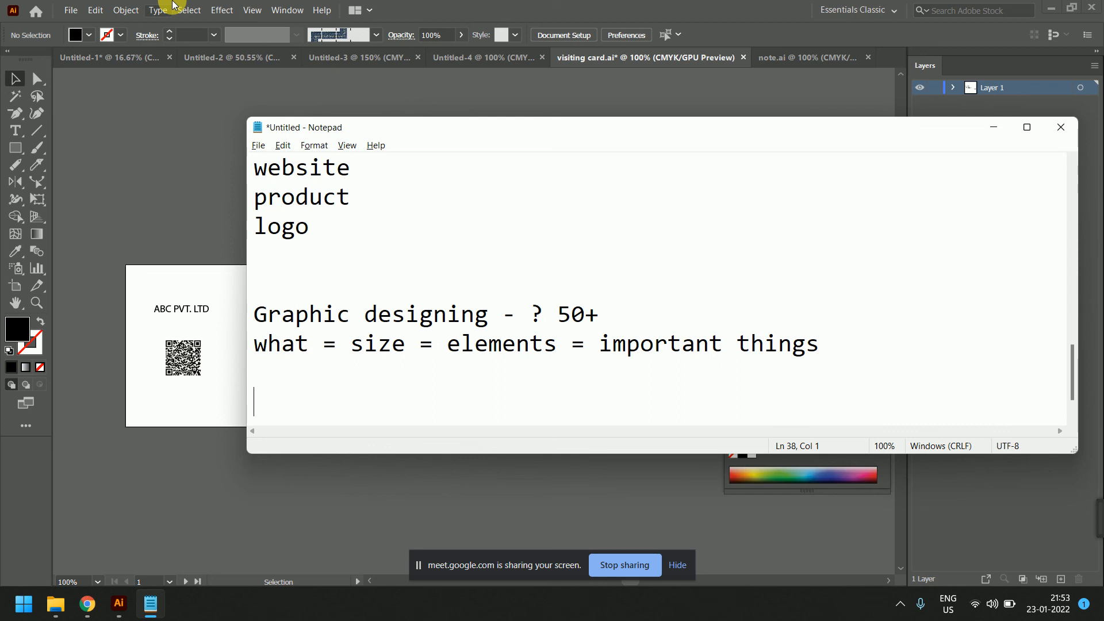
text(5 vector )
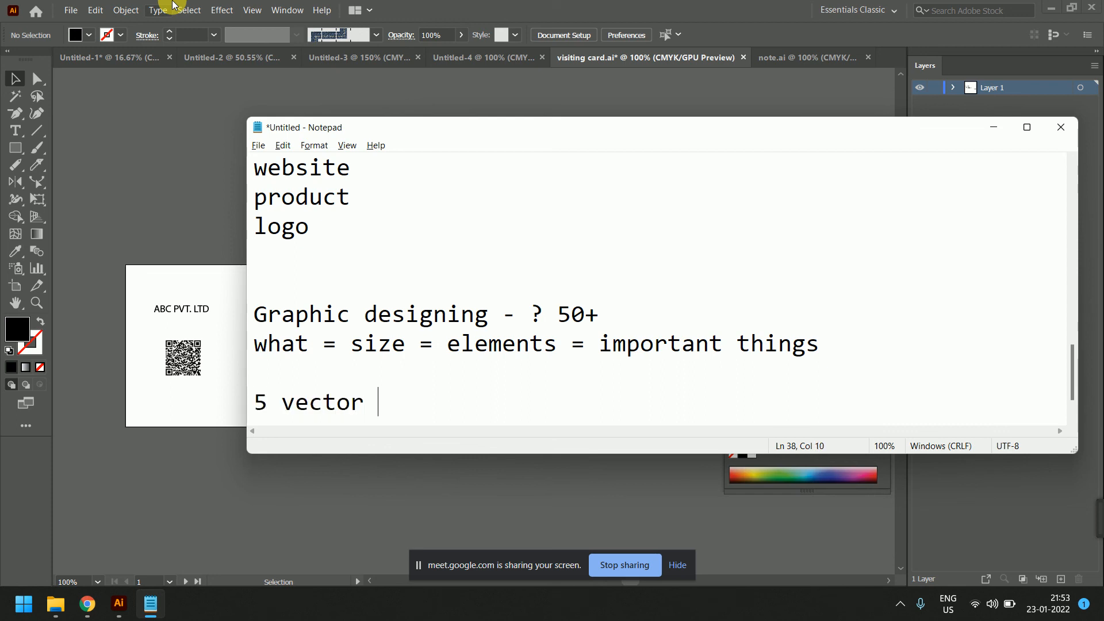
text(arts)
key(Return)
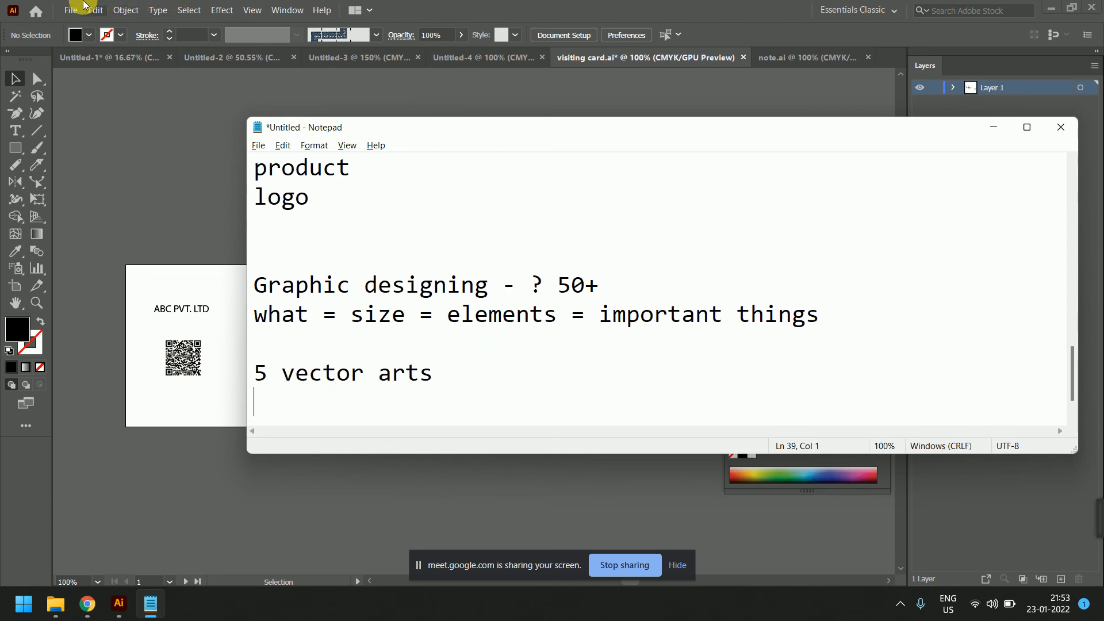
- Add a second assignment line, "5 graphic design element", after another blank line
key(Return)
text(5)
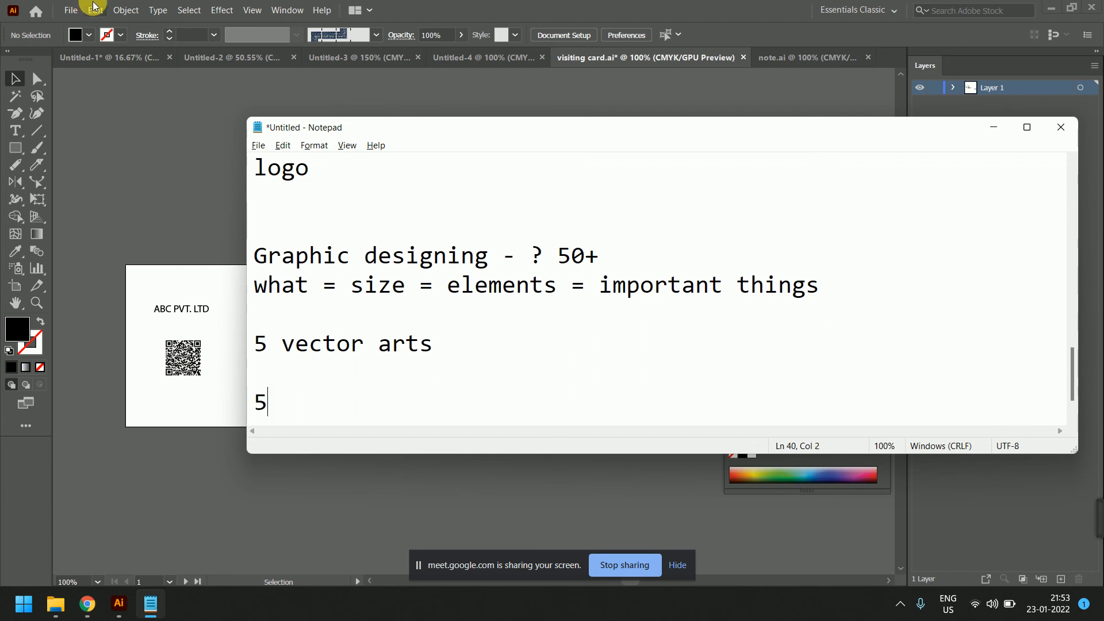
text( graphi)
key(BackSpace)
key(BackSpace)
text(phic e)
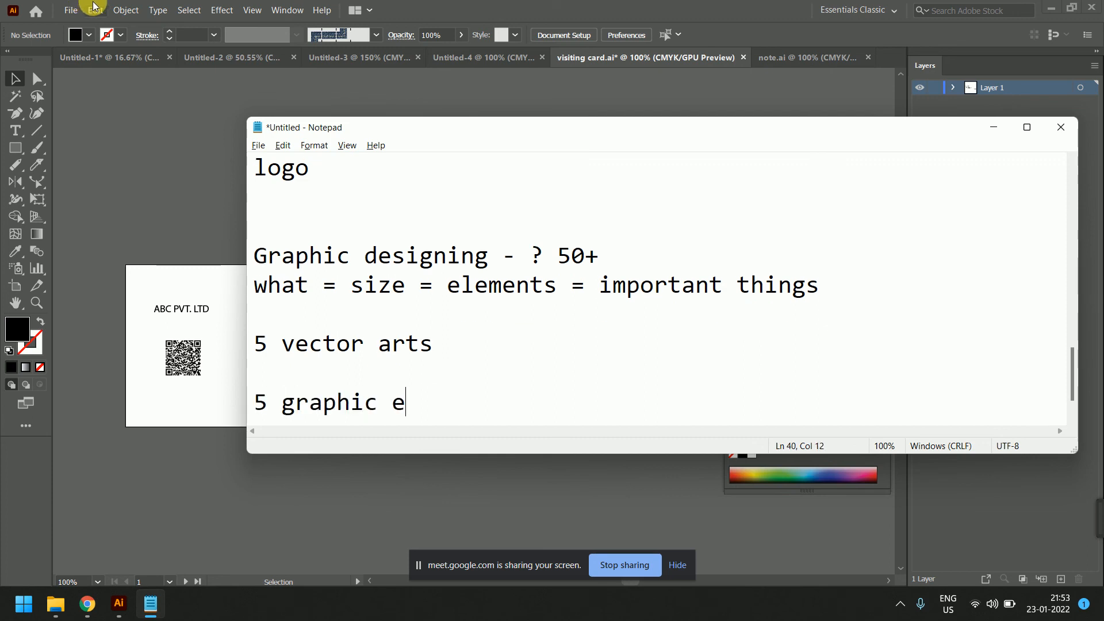
key(BackSpace)
text(designer)
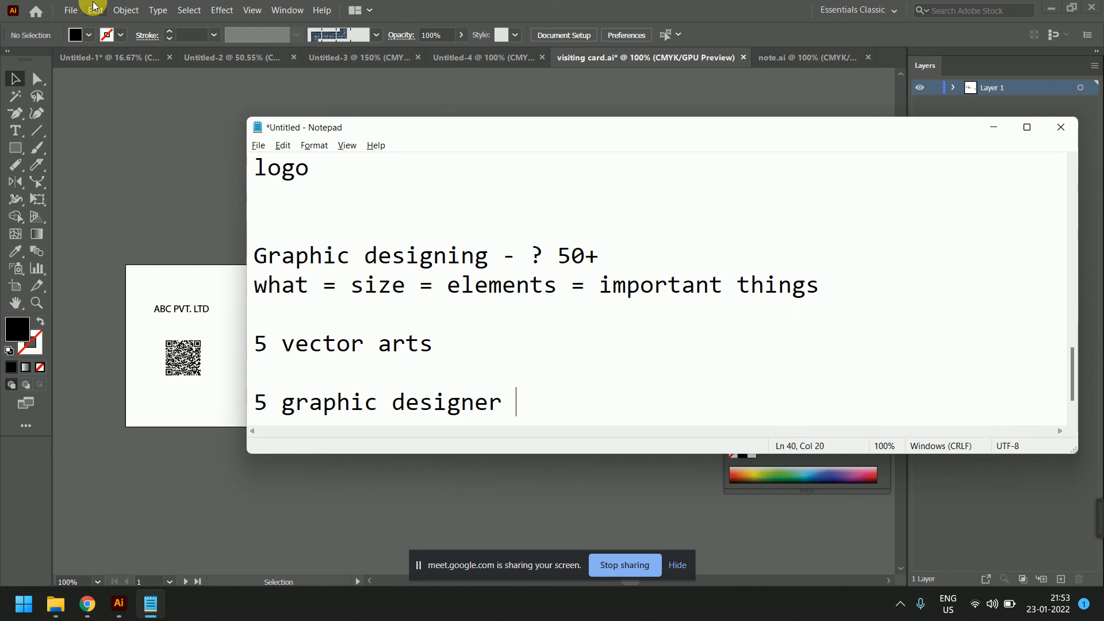
key(BackSpace)
key(BackSpace)
key(BackSpace)
text(element)
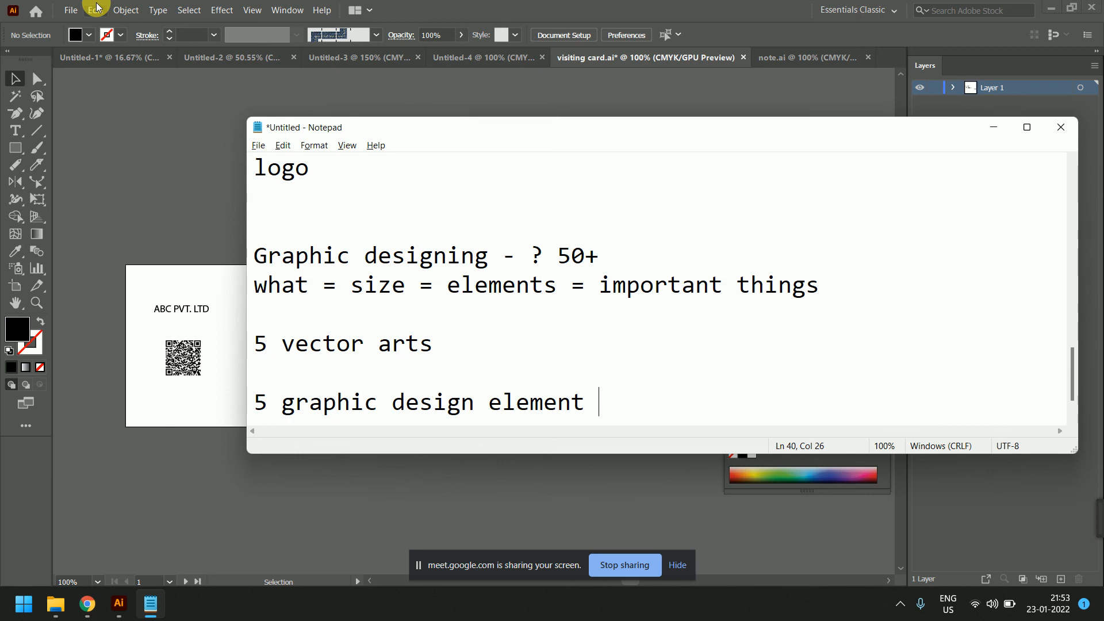
key(Return)
key(Return)
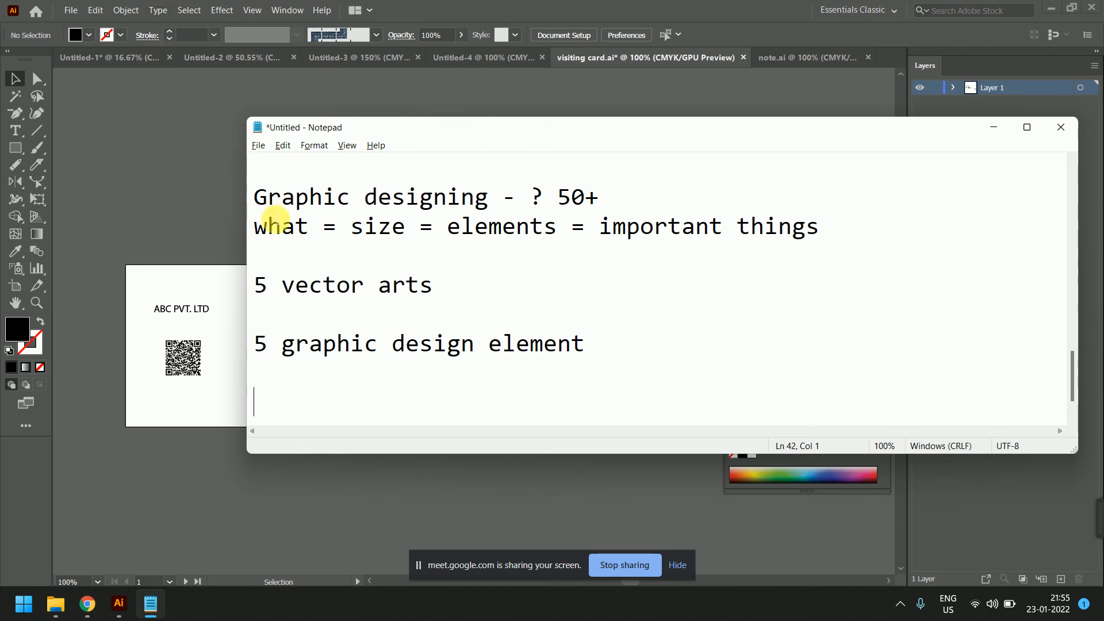
- Copy all the Notepad notes, switch to Chrome, and send them to the TV_8-10pm_illus-ind_wknd WhatsApp group
click(480, 301)
key(ctrl+a)
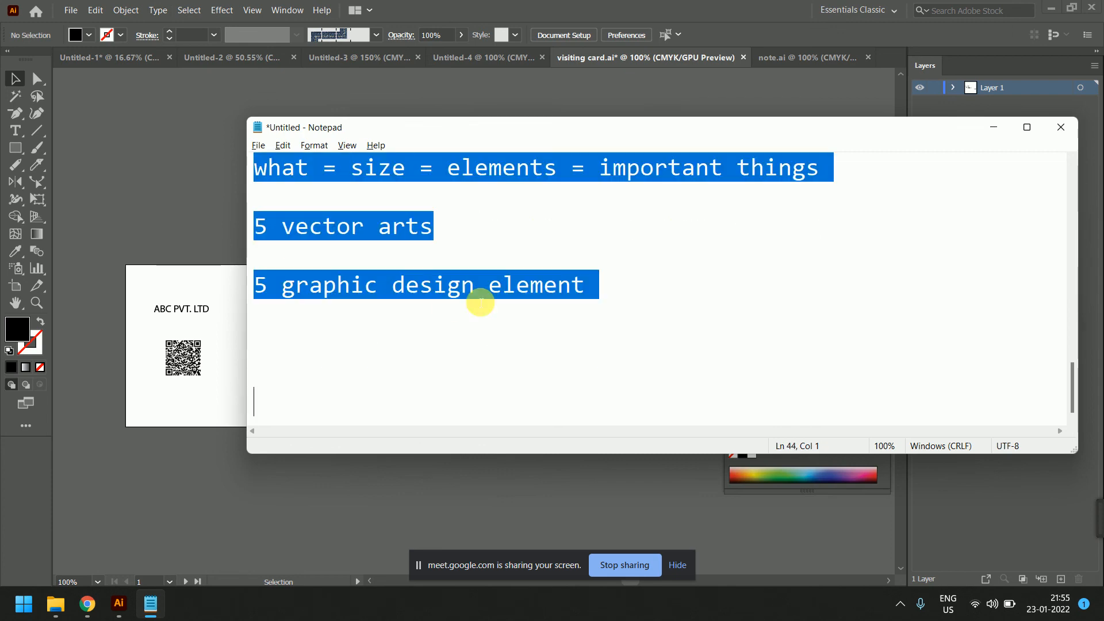
click(480, 300)
key(alt+Tab)
key(alt+Tab)
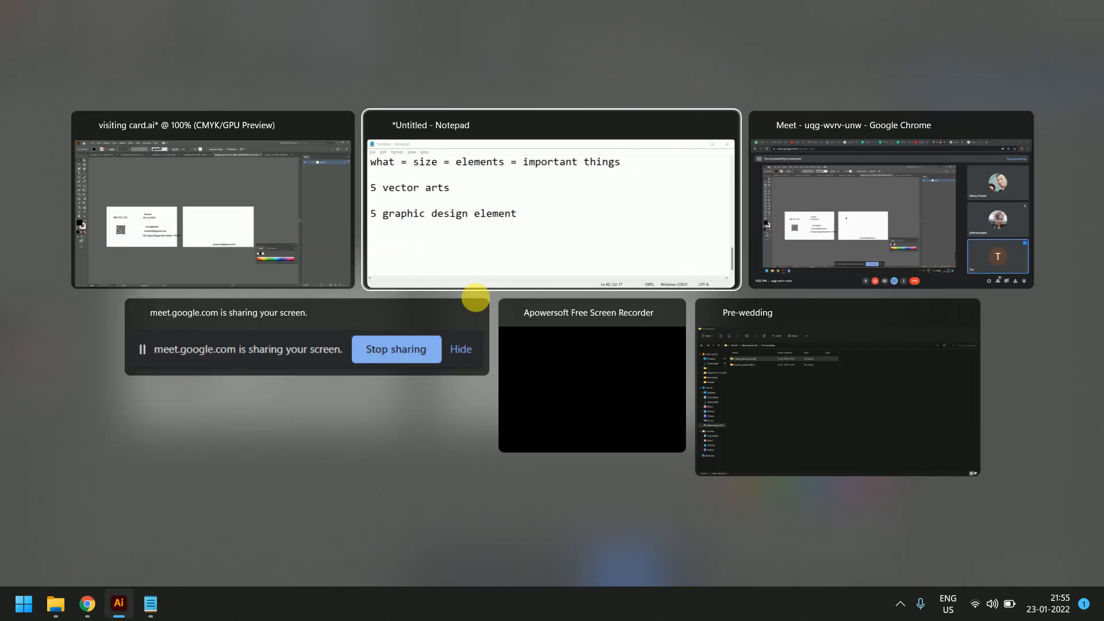
key(alt+Tab)
click(37, 11)
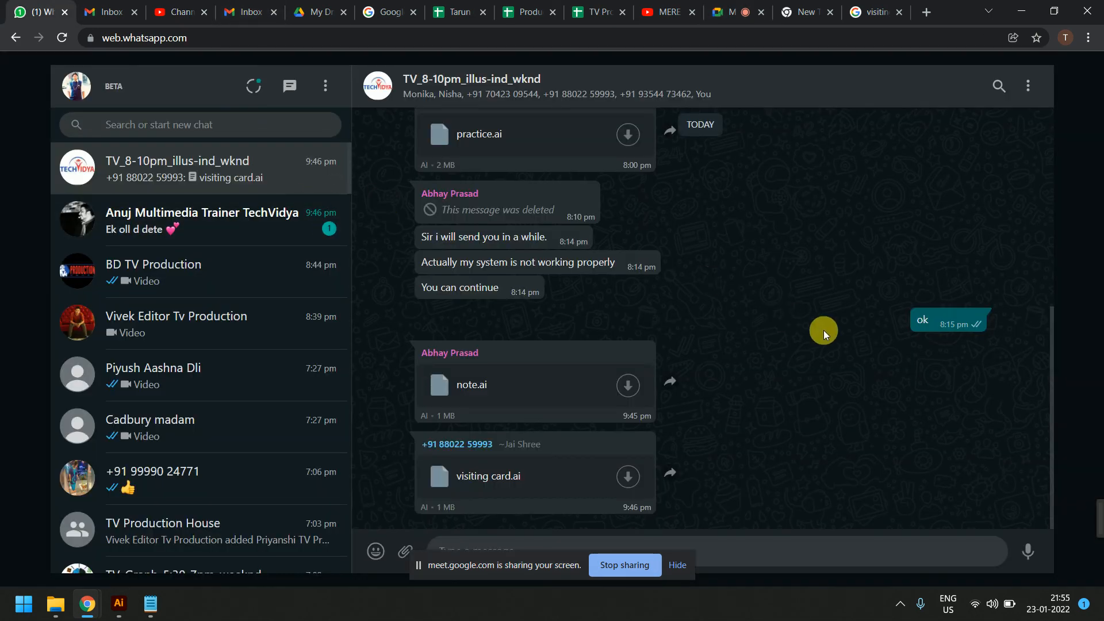
click(844, 558)
key(ctrl+v)
key(Return)
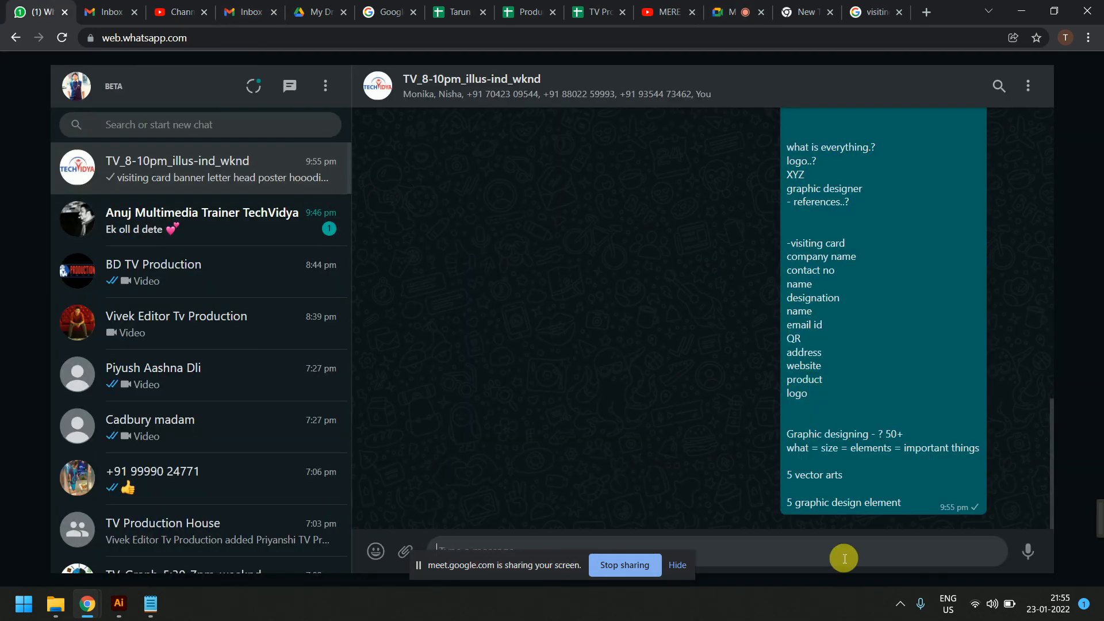
- Switch to Illustrator and close it without saving the open documents, and close Notepad without saving the notes
key(alt+Tab)
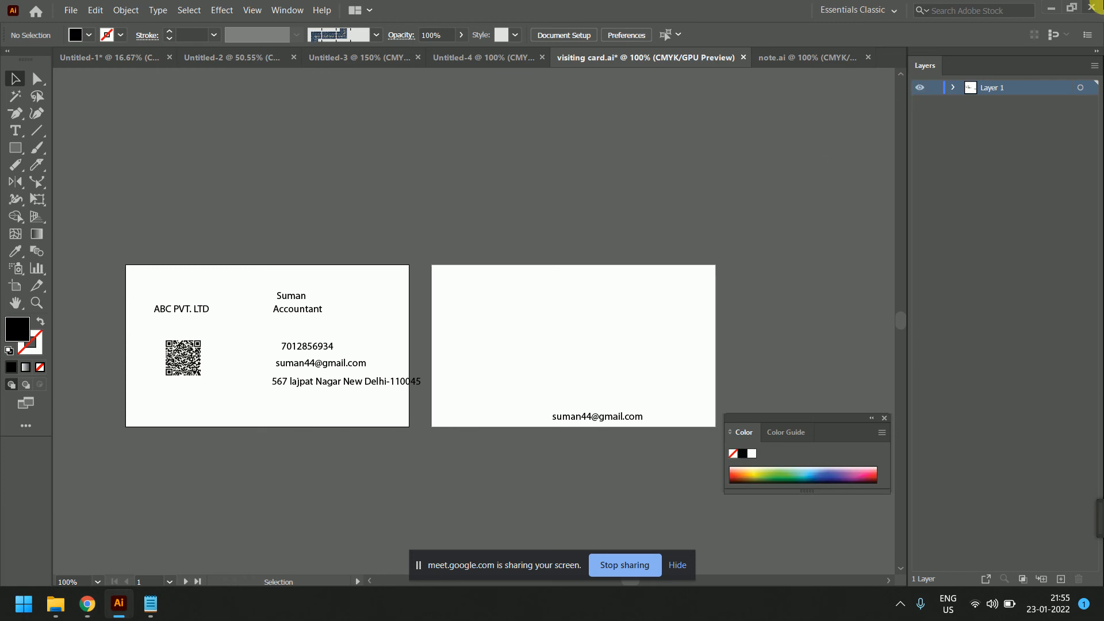
click(1093, 7)
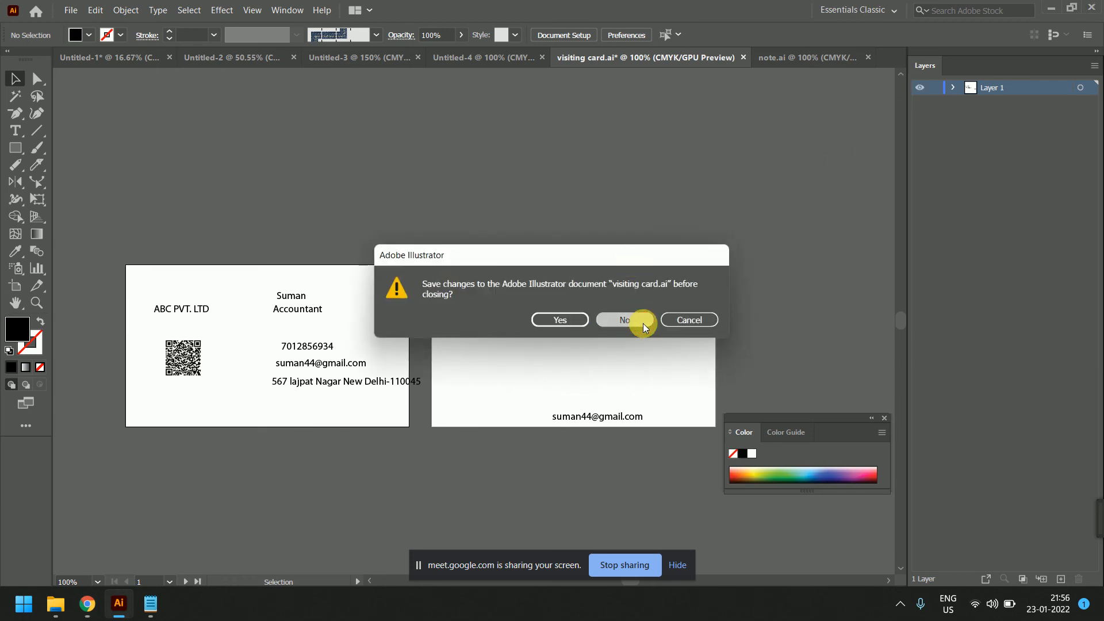
click(624, 320)
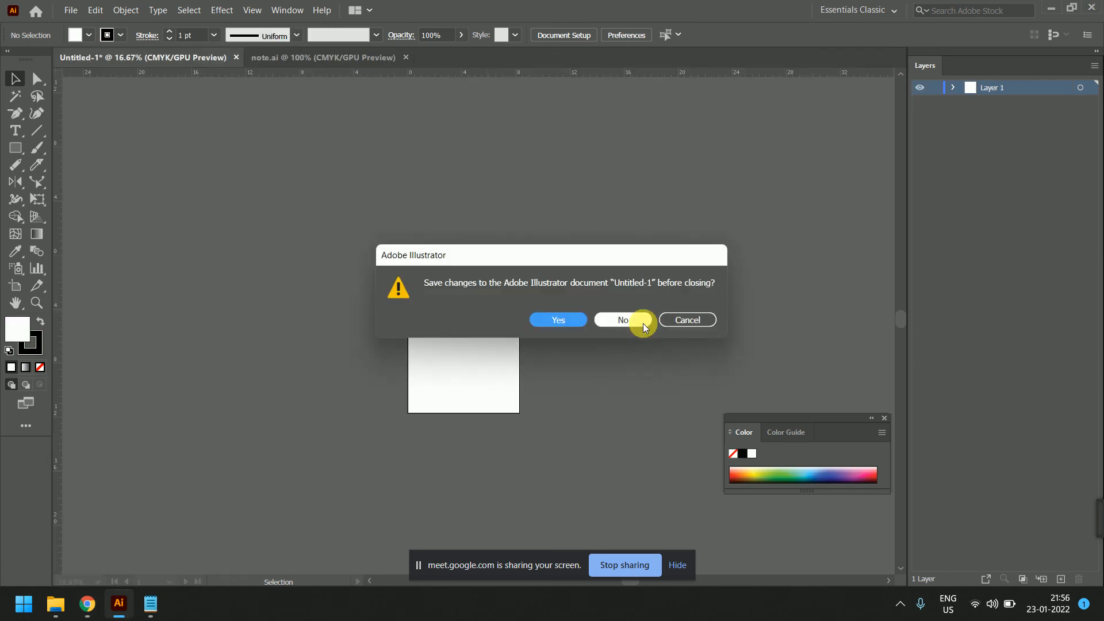
click(639, 320)
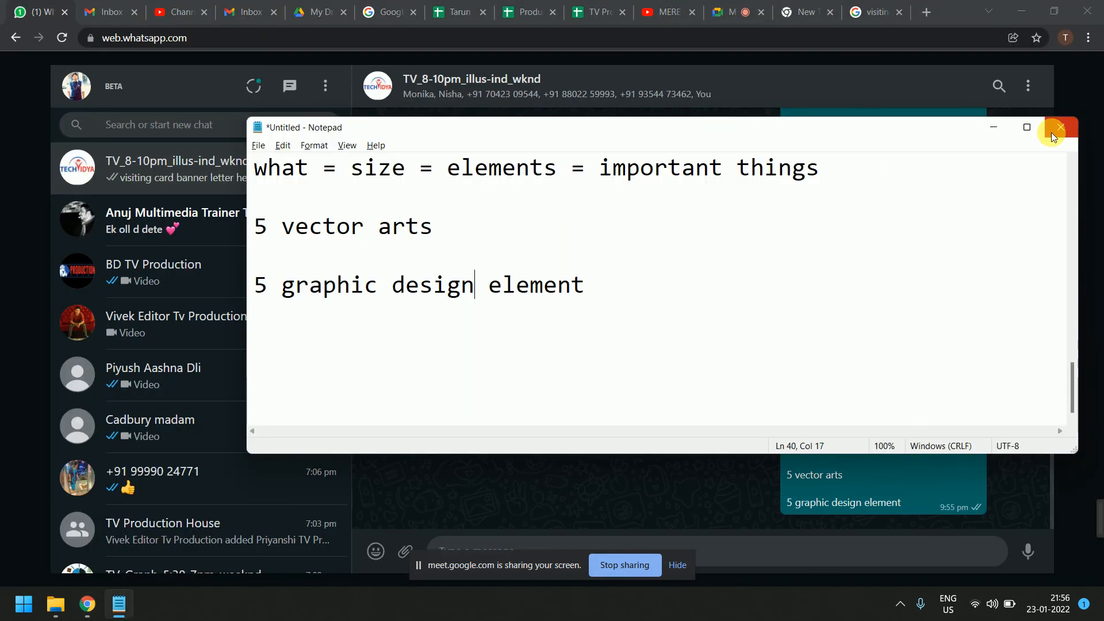
click(1051, 132)
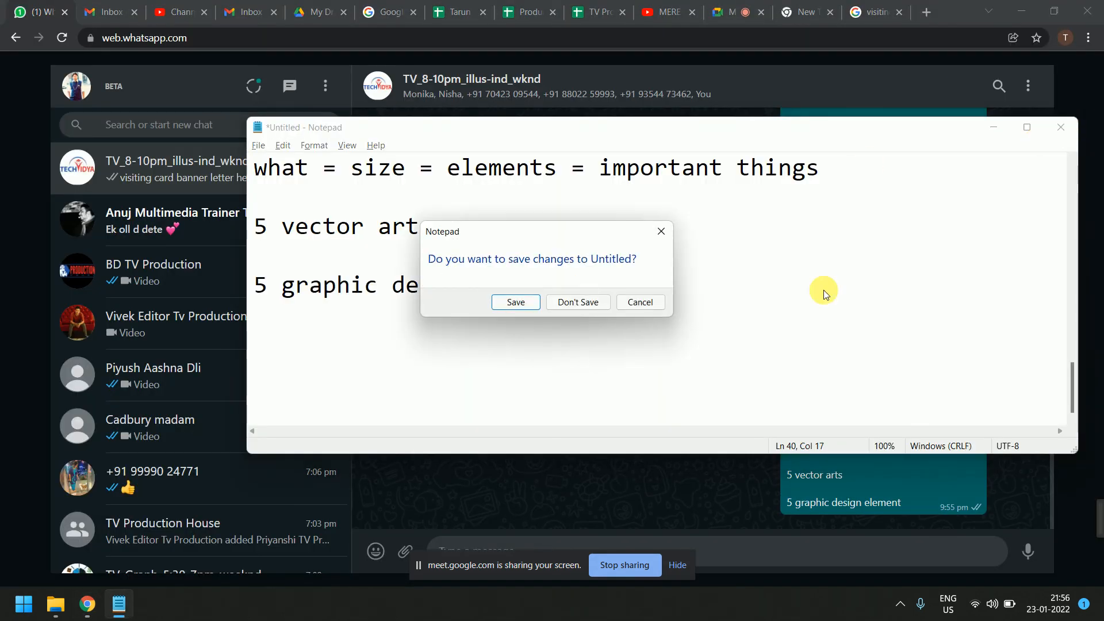
click(570, 303)
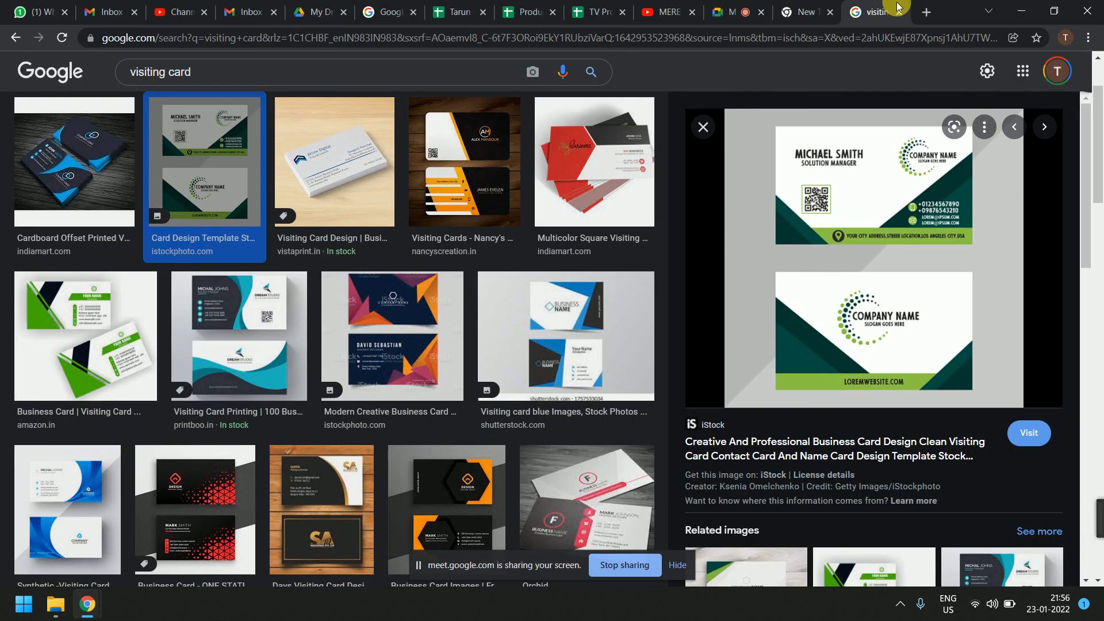
- In Chrome, close the visiting card image search and the New Tab page, and stop sharing the screen in the Google Meet call
click(877, 13)
click(901, 17)
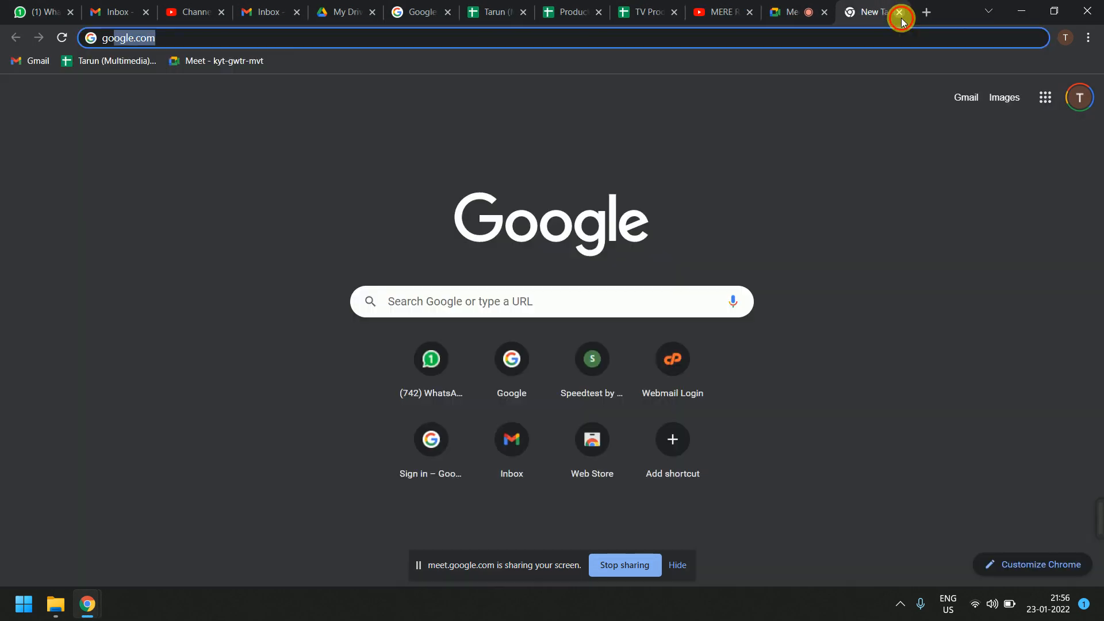
click(901, 18)
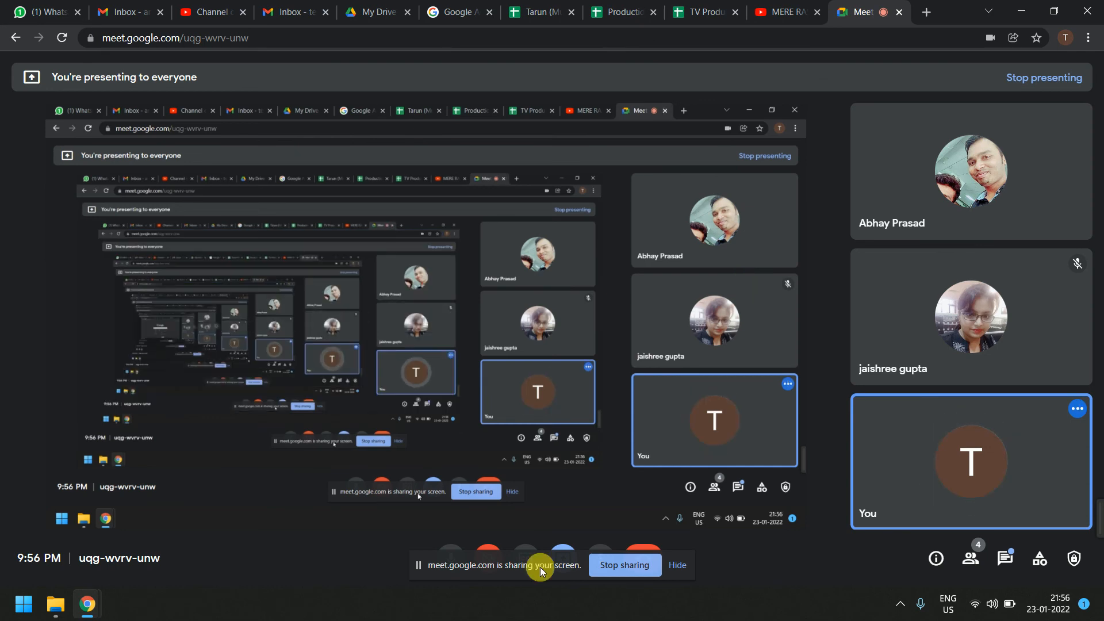
click(621, 565)
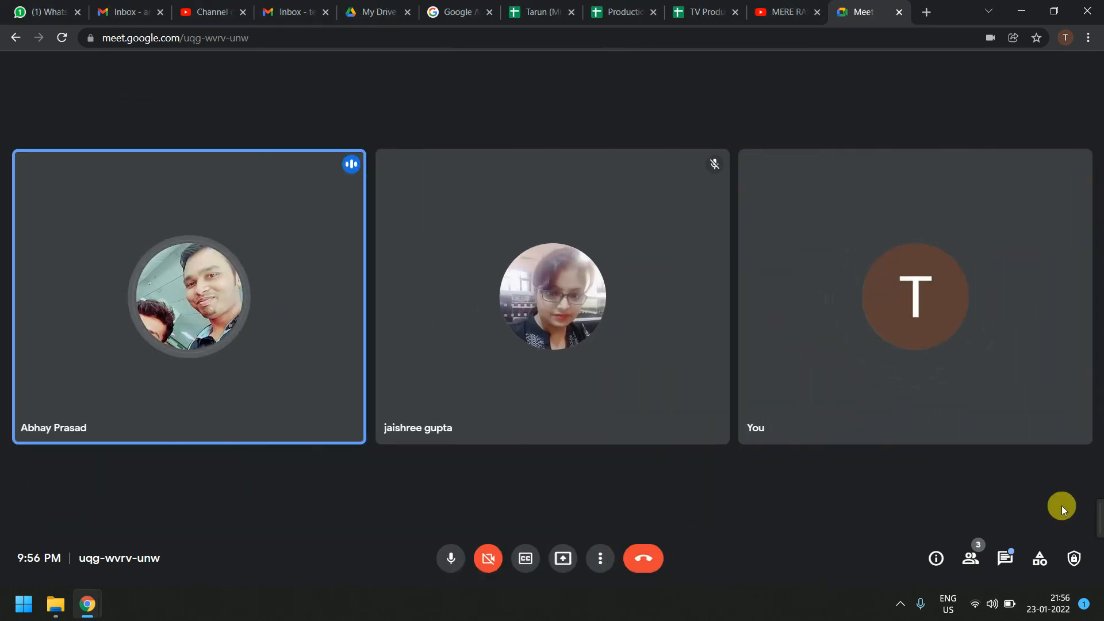
click(1097, 517)
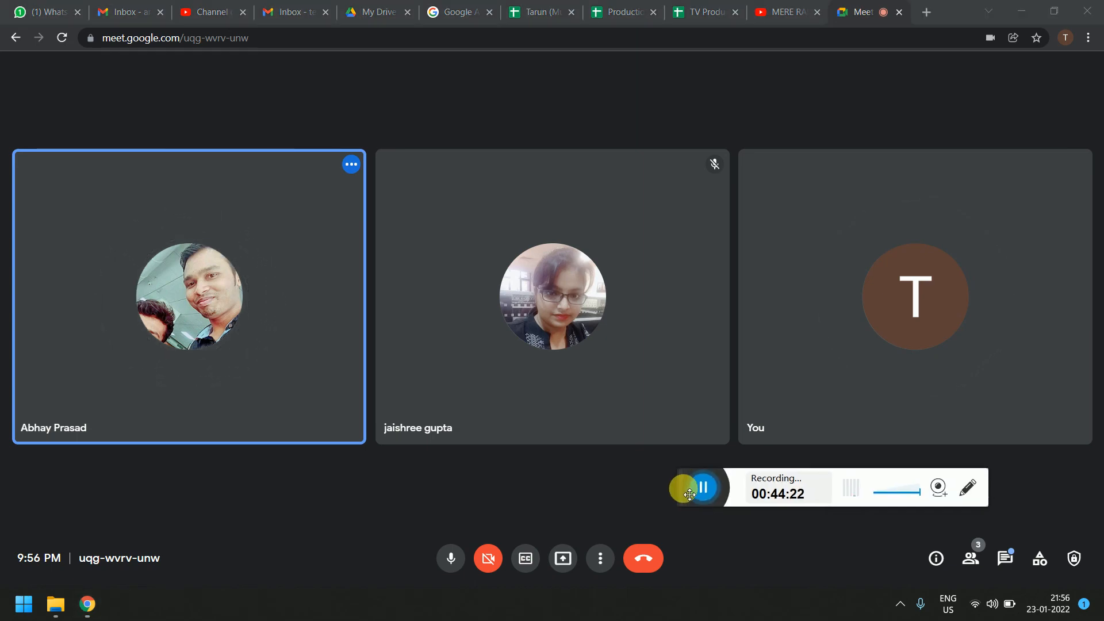